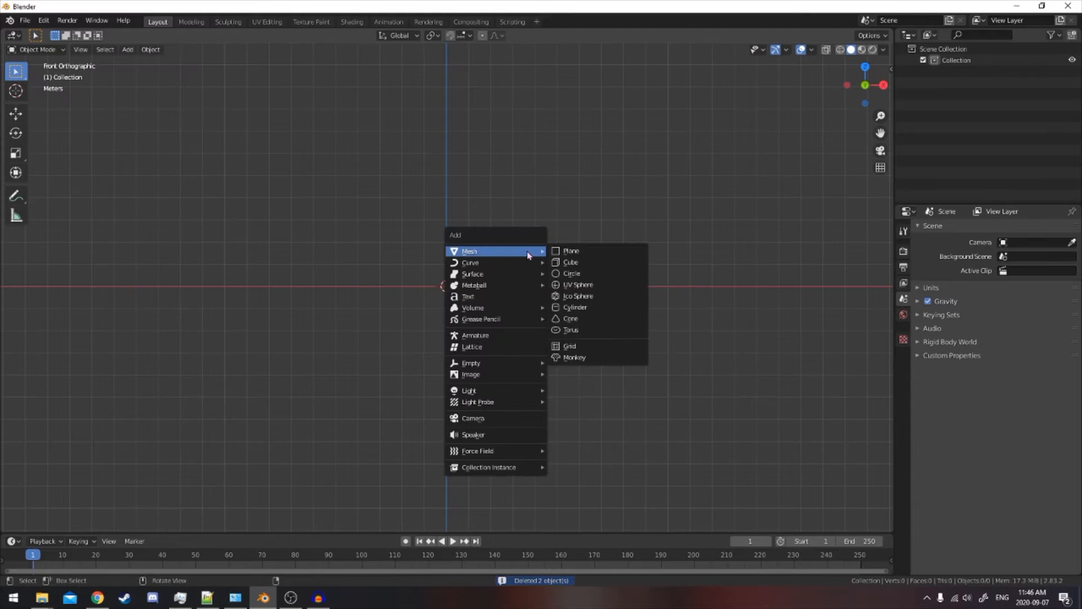
Add a cylinder mesh with 12 vertices
left_click(584, 308)
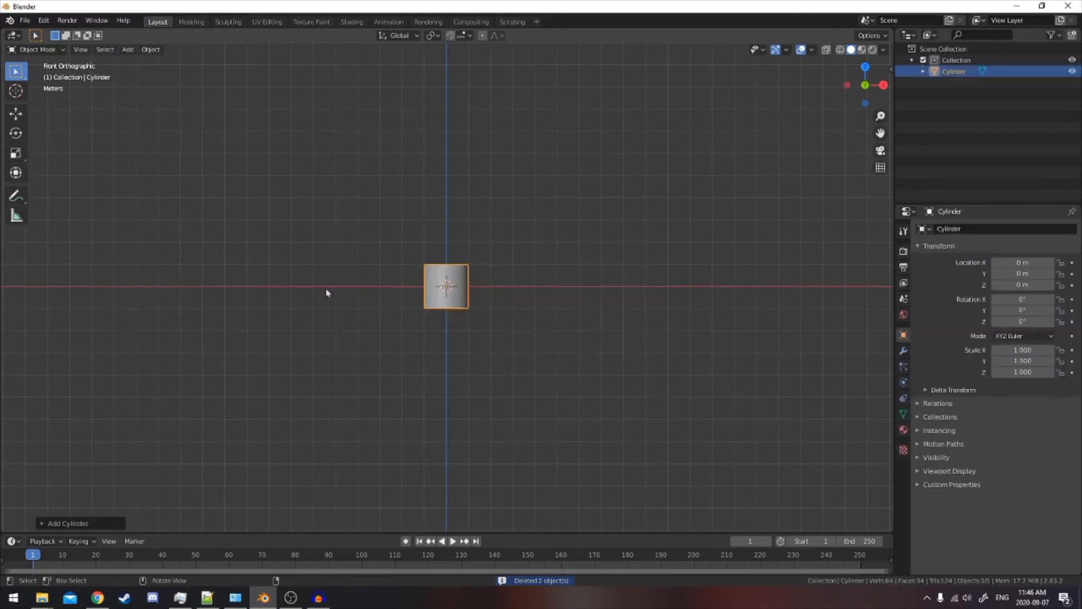
left_click(76, 524)
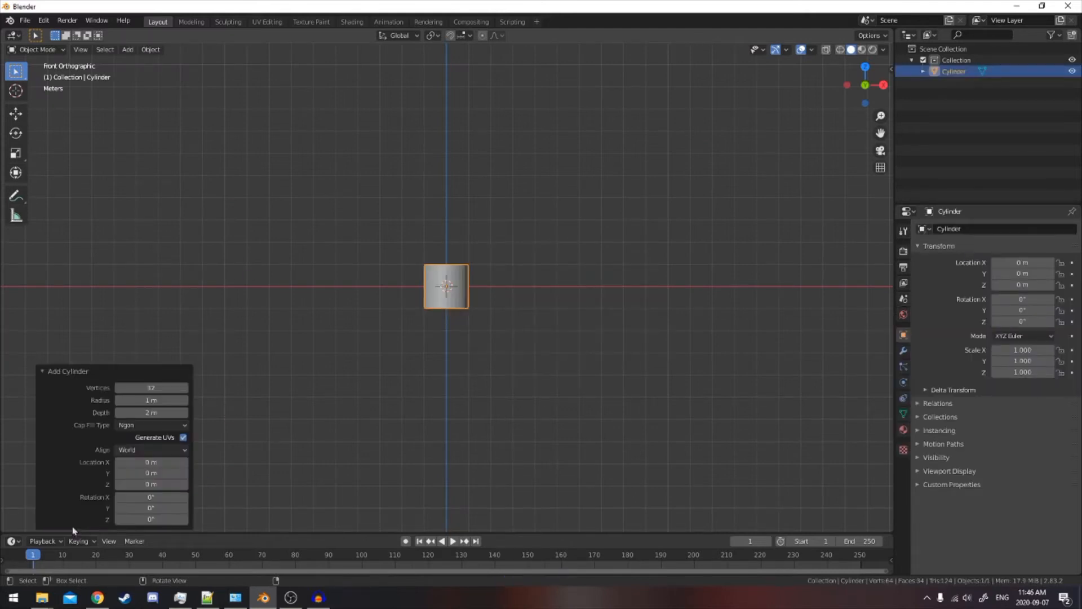
type("12")
key("Return")
Scale the cylinder's mesh to 0.5 in Edit Mode and raise it about 0.46 m along Z so its base sits near the origin
key("Tab")
scroll(445, 284, "up", 4)
key("s")
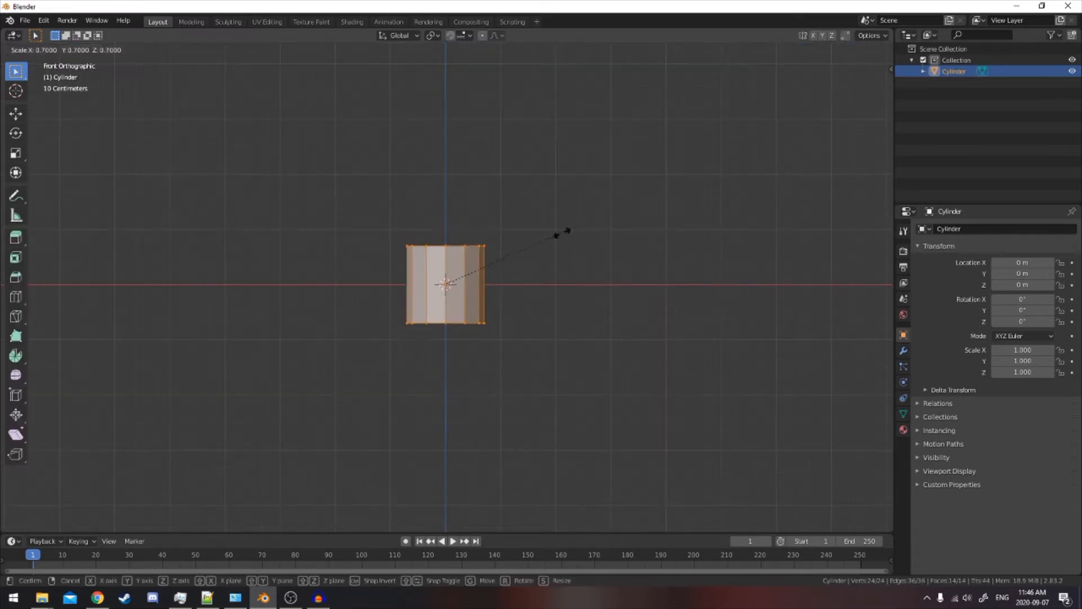
key("Return")
key("g")
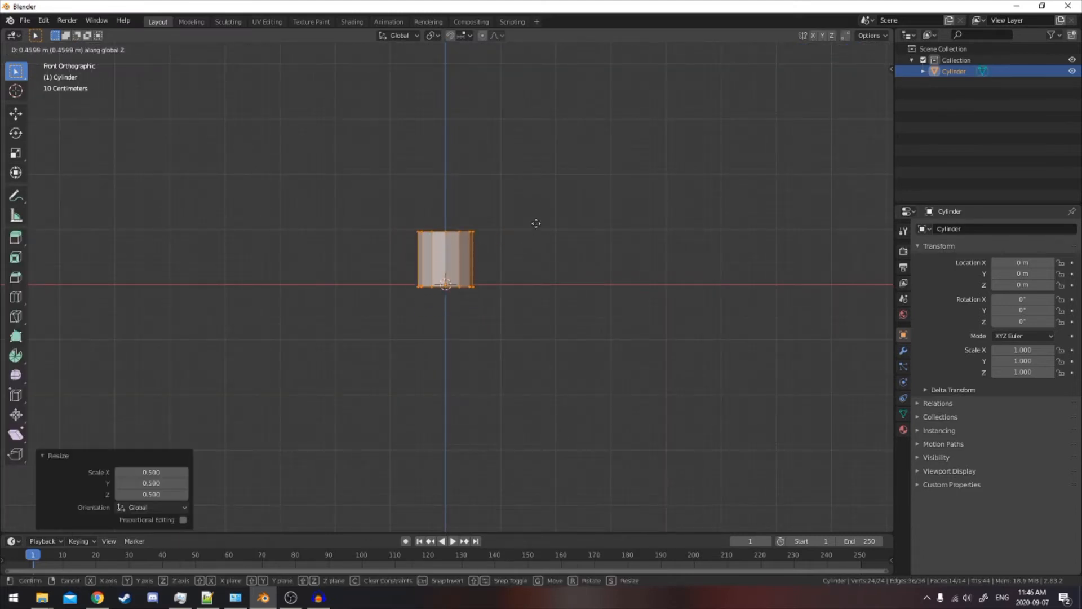
key("Escape")
Raise the cylinder's top ring of vertices about 1 m and scale it to 0.729 to taper the trunk
left_click(488, 224)
scroll(395, 253, "up", 1)
key("g")
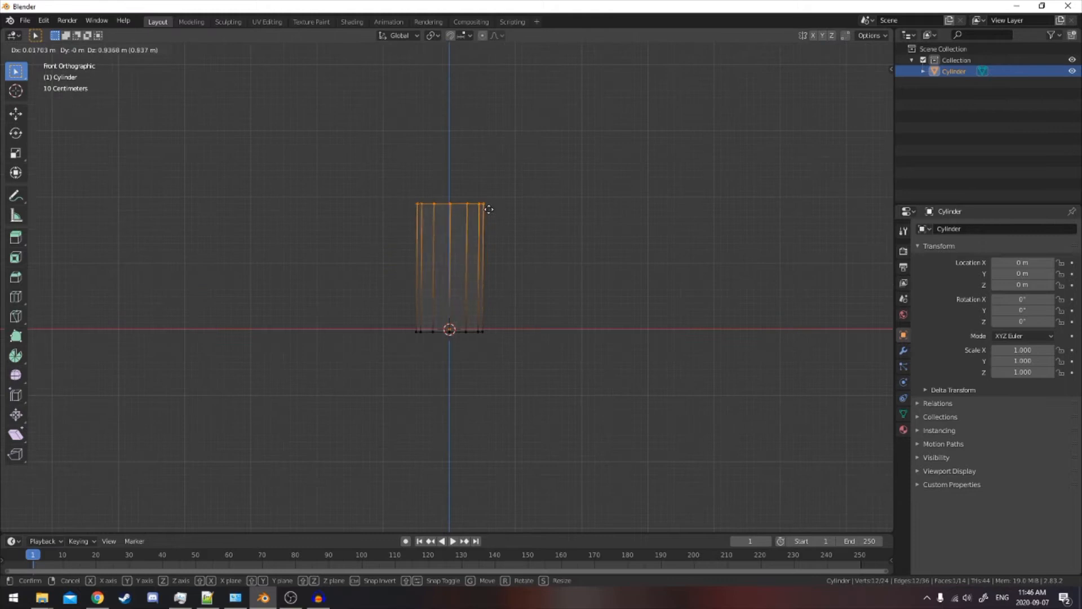
key("Return")
key("s")
key("Return")
scroll(488, 312, "down", 2)
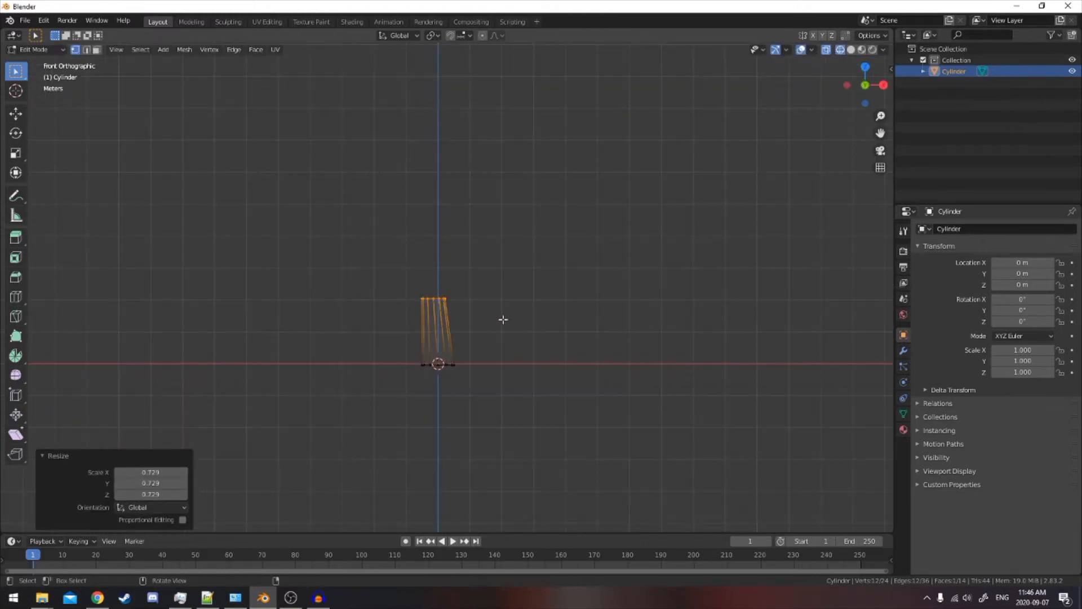
Lengthen the trunk by moving its top ring further up, and clear the selection
key("g")
right_click(507, 261)
left_click(505, 259)
key("a")
middle_click_drag(505, 259, 526, 305, "shift")
left_click(526, 305)
scroll(506, 307, "up", 1)
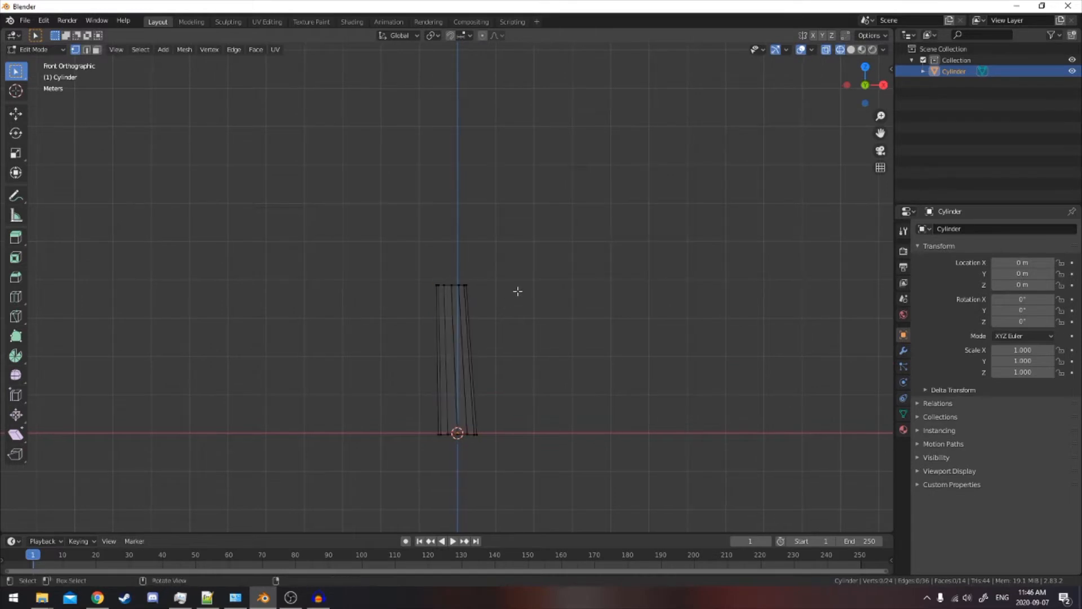
Reselect the trunk's top ring and reposition it higher, slightly off the vertical axis, to make the trunk taller
scroll(515, 307, "up", 1)
key("c")
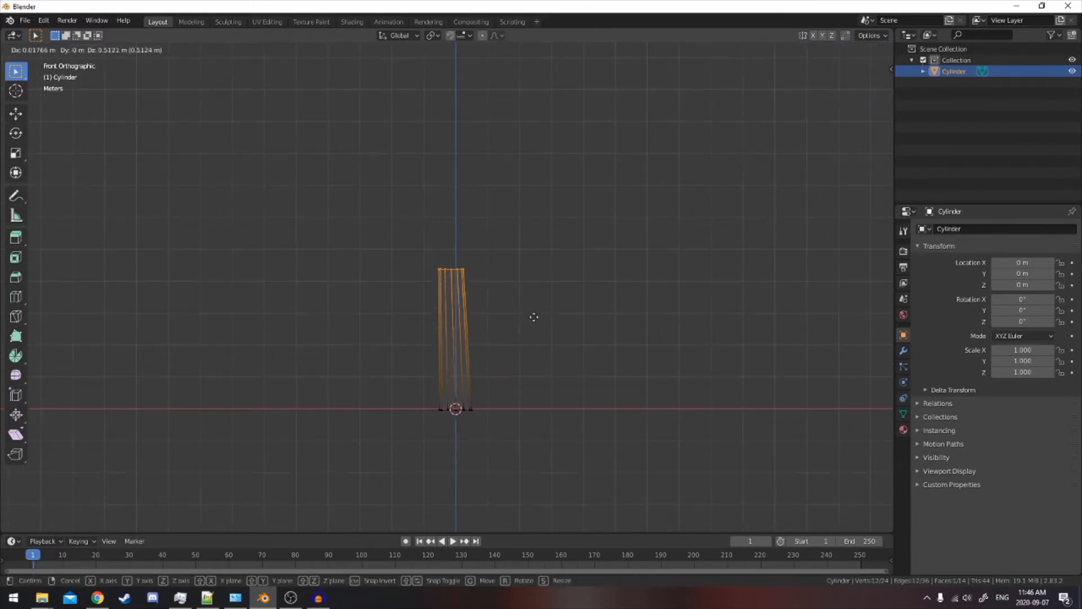
right_click(528, 201)
left_click(500, 340)
middle_click_drag(447, 286, 433, 286, "shift")
left_click_drag(489, 107, 420, 176)
key("g")
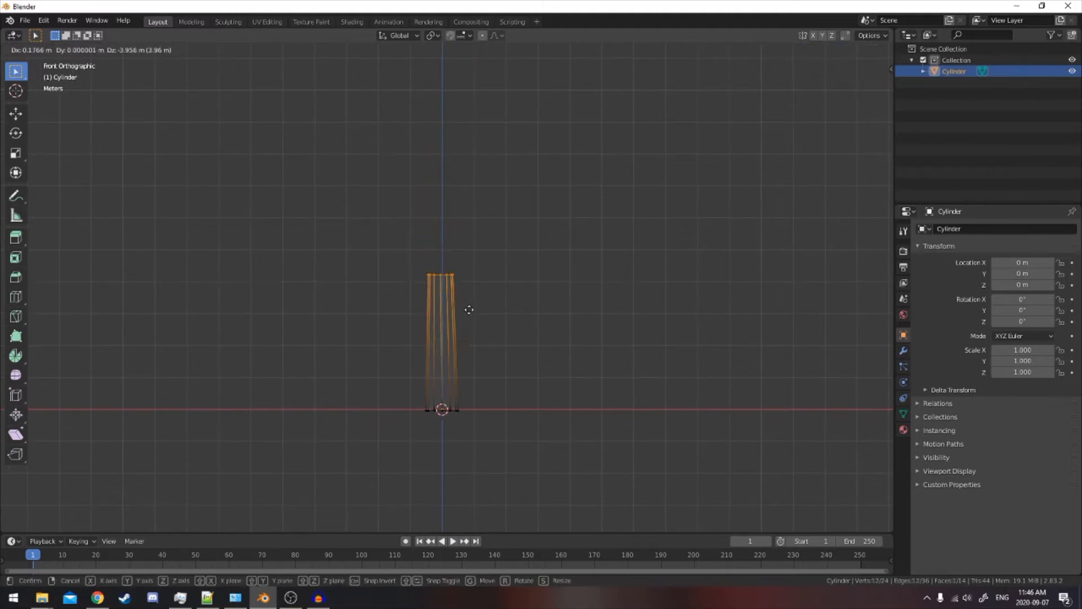
left_click(466, 301)
Extrude a second trunk section from the top ring, rotate its end about -45.9° and shift it up and to the left
key("e")
left_click(474, 258)
key("r")
left_click(462, 190)
key("g")
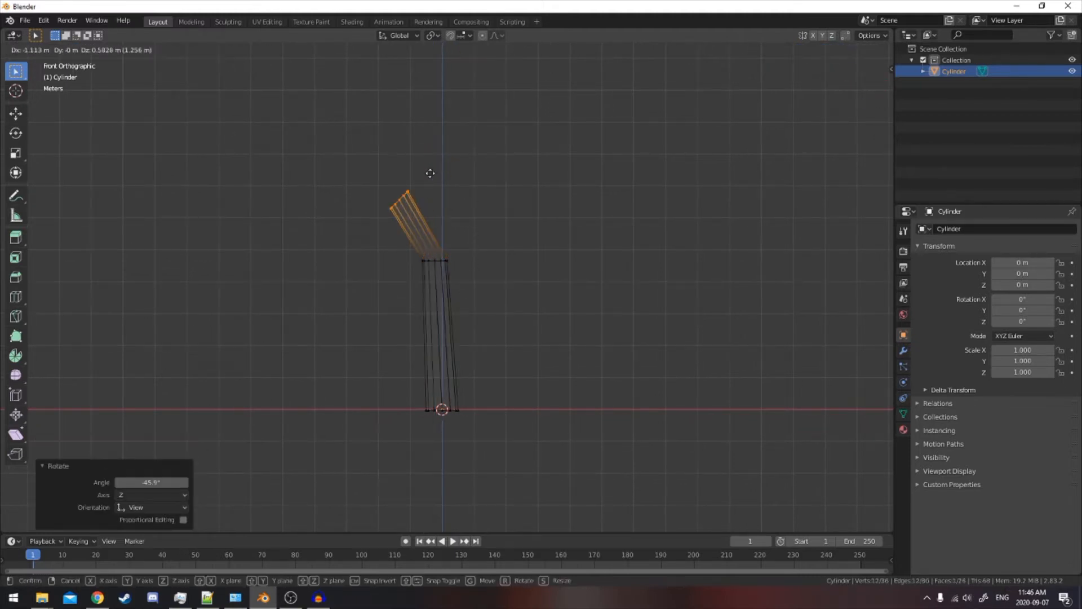
left_click(514, 319)
scroll(519, 314, "up", 4)
left_click(485, 299)
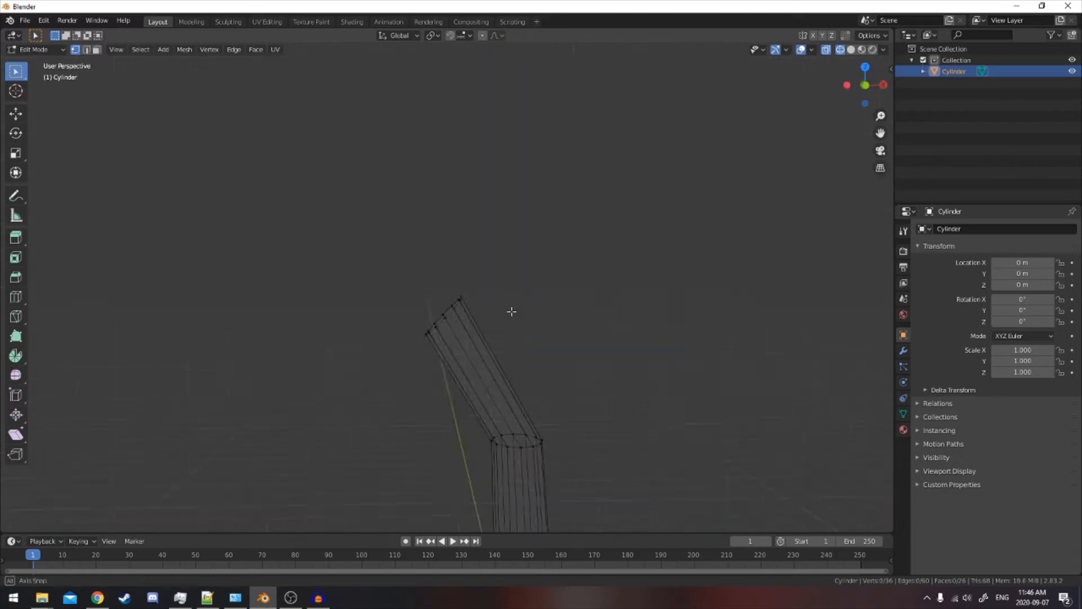
In solid view, collapse the first edges around the trunk's bend by scaling each one to 0
key("shift+z")
middle_click_drag(485, 299, 522, 316)
middle_click_drag(250, 192, 501, 321)
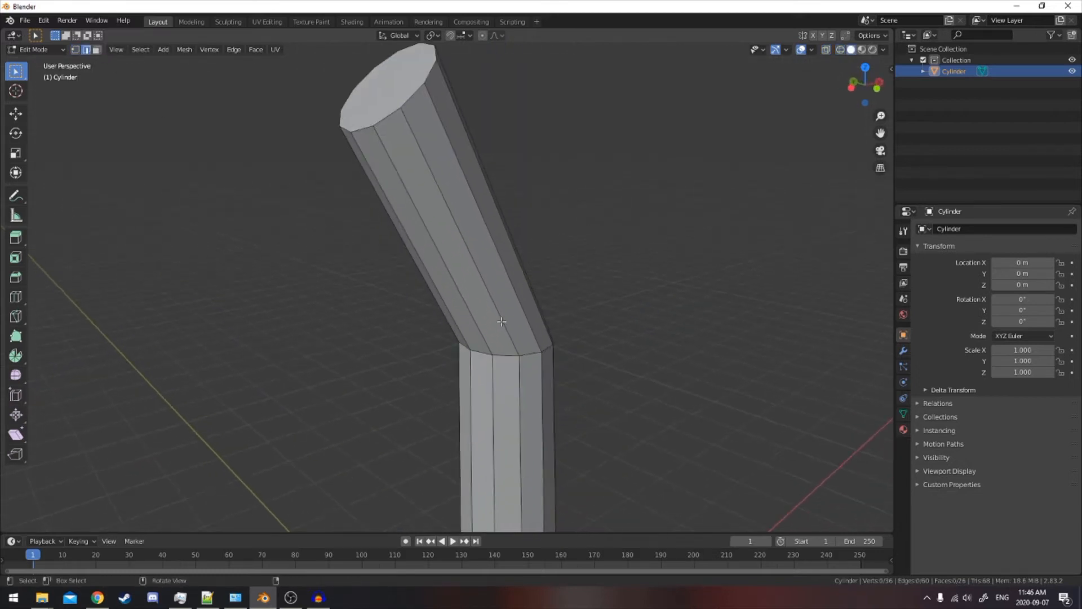
left_click(506, 361)
middle_click_drag(506, 361, 606, 287)
key("s")
left_click(383, 337)
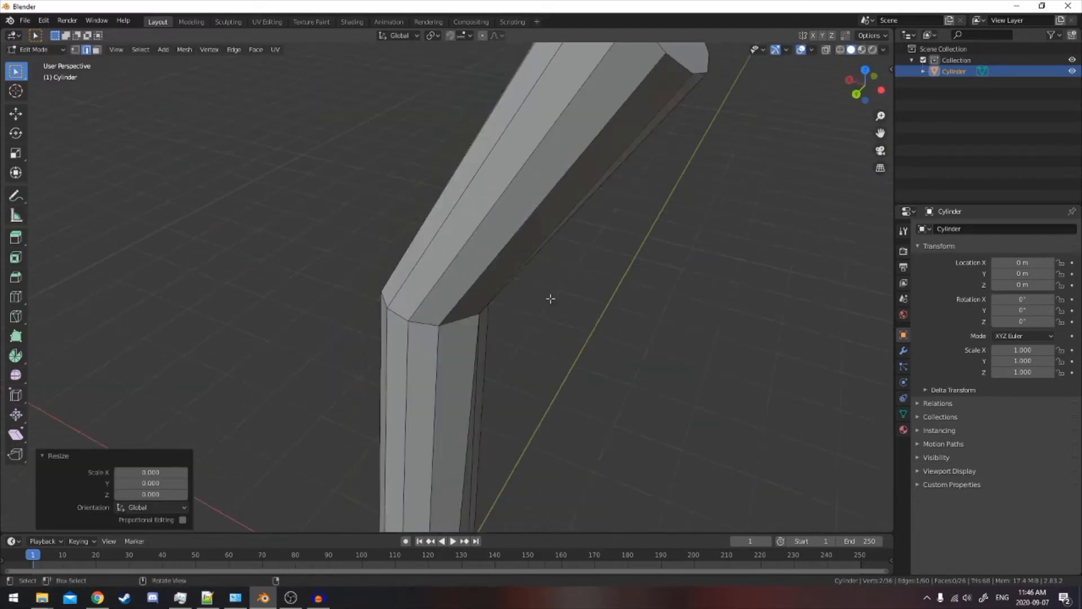
key("s")
left_click(430, 325)
Collapse the remaining alternate edges around the same bend to 0 scale to halve the ring's sides
middle_click_drag(430, 325, 453, 412)
left_click(358, 345)
key("s")
left_click(358, 346)
left_click(345, 385)
key("s")
left_click(350, 370)
left_click(452, 412)
left_click(449, 425)
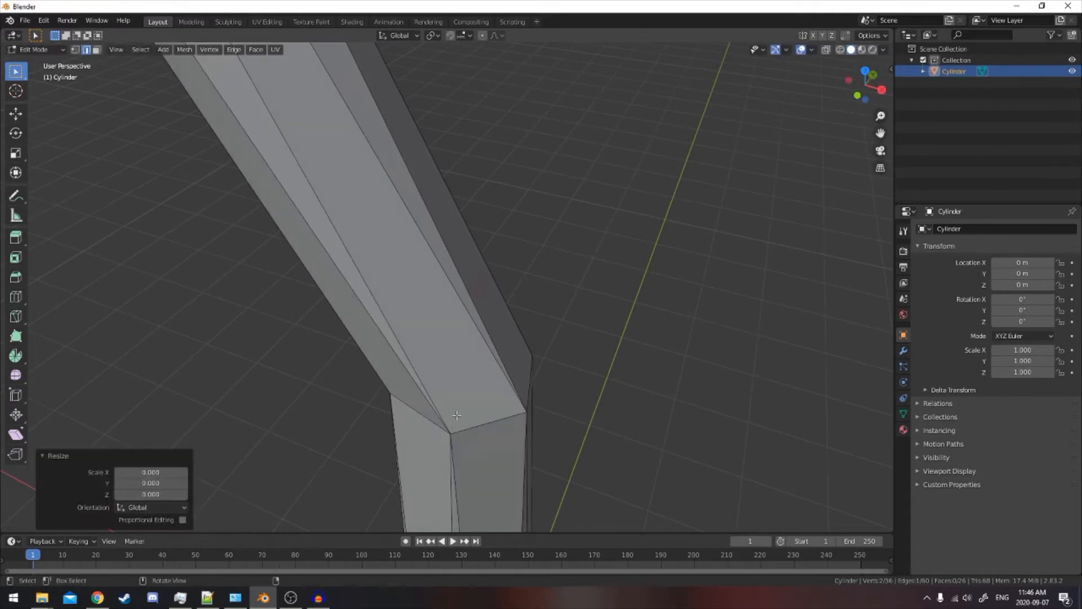
Delete the cap face at the trunk's upper end from the front wireframe view
scroll(467, 258, "down", 4)
key("KP_1")
key("alt+a")
key("a")
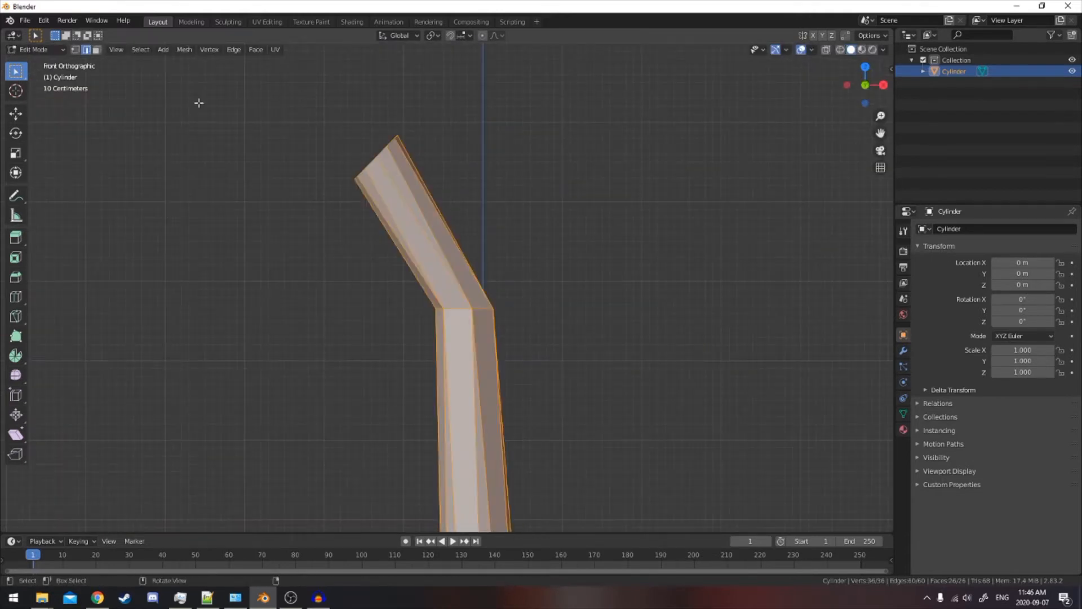
key("shift+z")
key("alt+a")
left_click(97, 50)
key("c")
left_click_drag(459, 217, 419, 213)
key("Escape")
key("x")
left_click(361, 227)
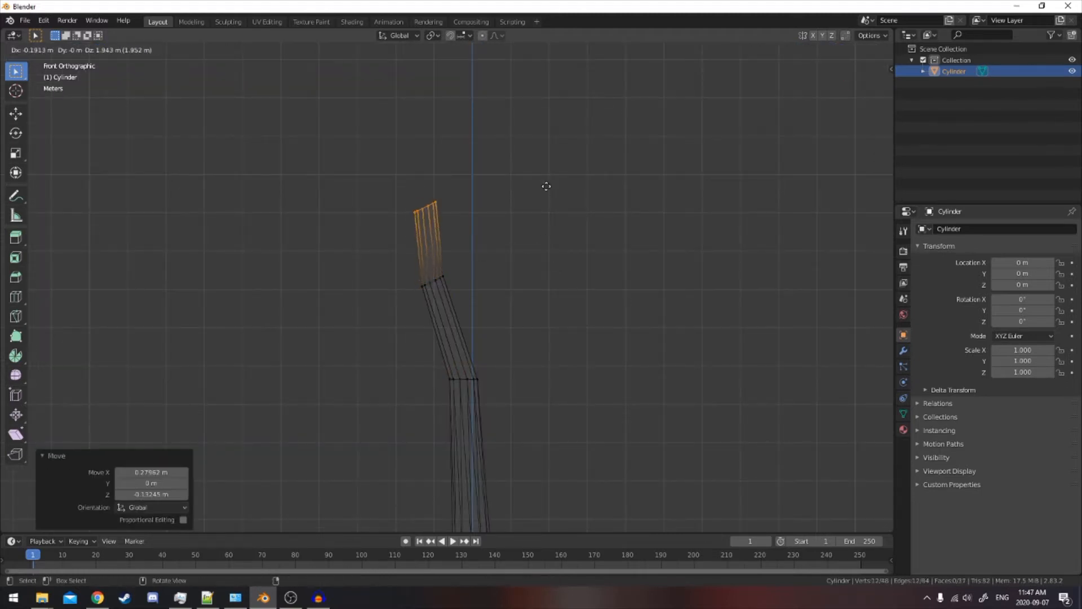
Place a third trunk section extruded upward from the open ring, rotate its end ring nearly level and scale it narrower
left_click(546, 186)
key("r")
left_click(540, 266)
key("s")
left_click(462, 221)
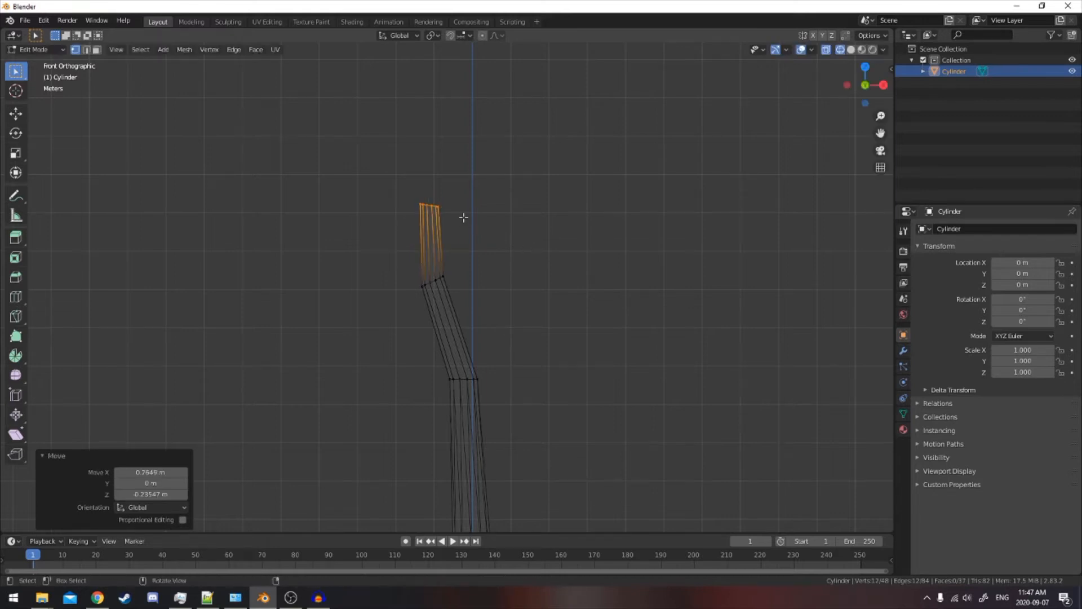
scroll(460, 214, "down", 2)
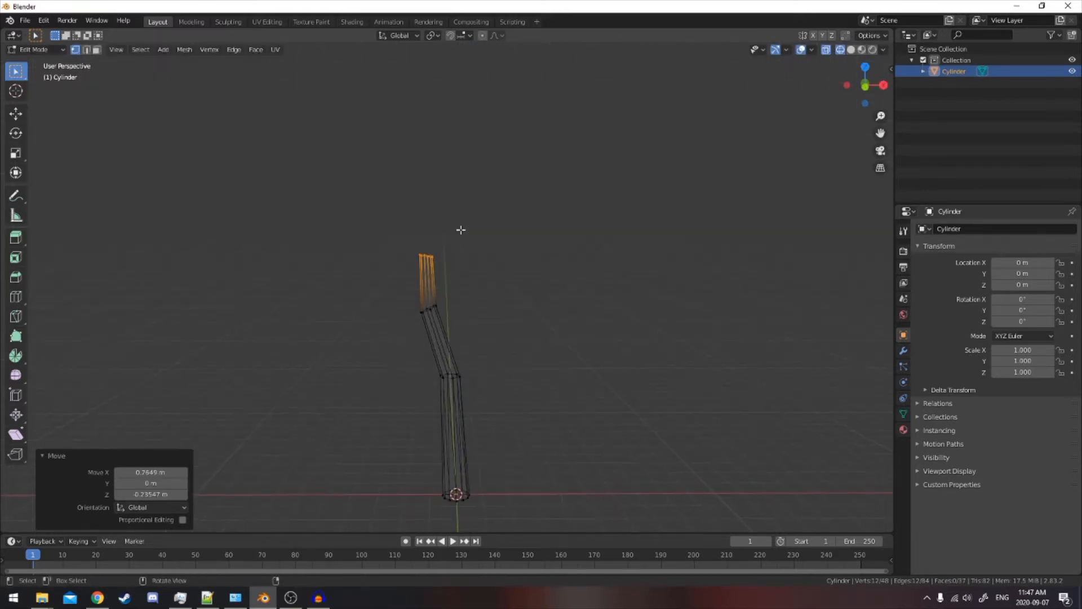
Select the whole trunk mesh and merge its overlapping vertices by distance
key("KP_1")
key("shift+z")
key("a")
key("F3")
type("merge")
key("Return")
left_click(290, 179)
Collapse the two leftover edges on the trunk's rings near the tip by scaling each to 0
middle_click_drag(282, 176, 350, 206)
scroll(406, 213, "up", 2)
key("s")
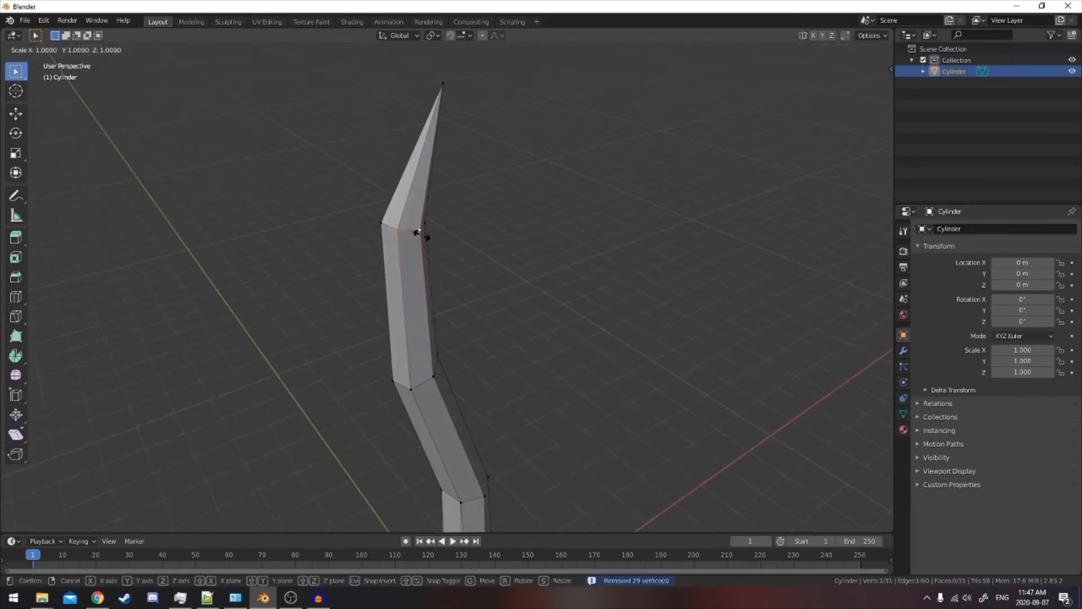
key("0")
key("Return")
middle_click_drag(420, 234, 509, 225)
left_click(509, 225)
key("s")
key("0")
key("Return")
key("s")
key("Escape")
Merge the newly collapsed vertices by distance and return to Object Mode to inspect the trunk
key("a")
key("m")
left_click(703, 246)
key("Tab")
middle_click_drag(702, 246, 447, 260)
middle_click_drag(445, 329, 469, 294)
Mark the edges of the trunk's base face as sharp and turn on Auto Smooth with a 180° angle
key("Tab")
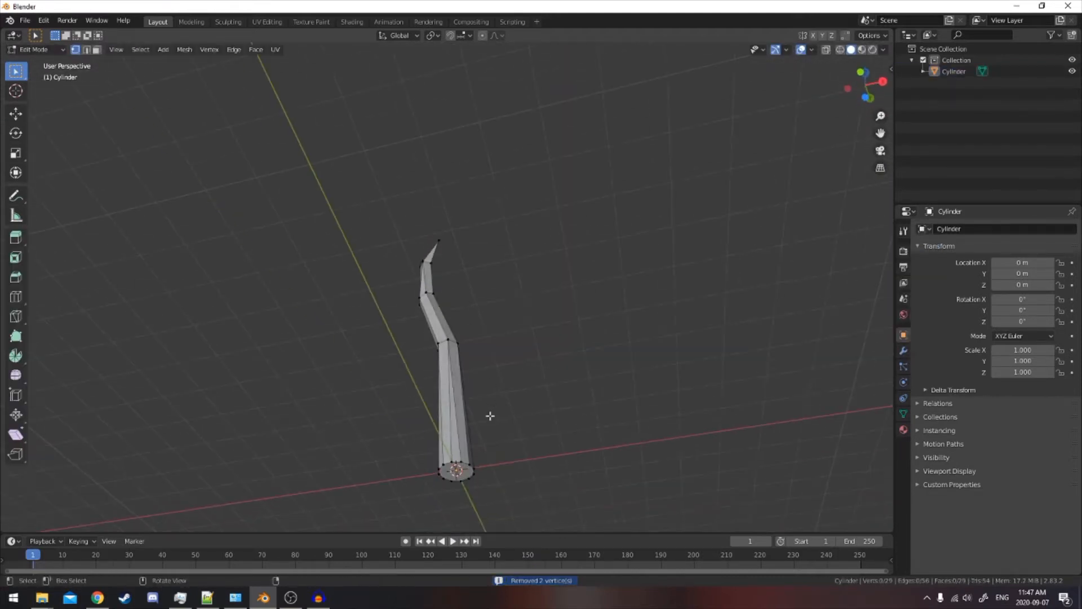
key("ctrl+e")
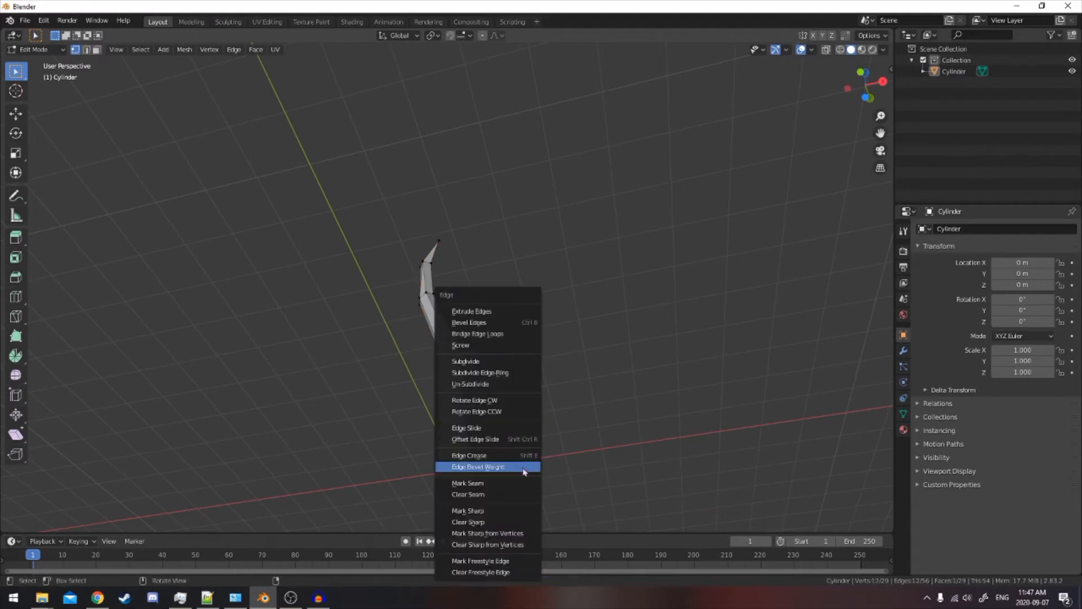
left_click(498, 510)
left_click(904, 414)
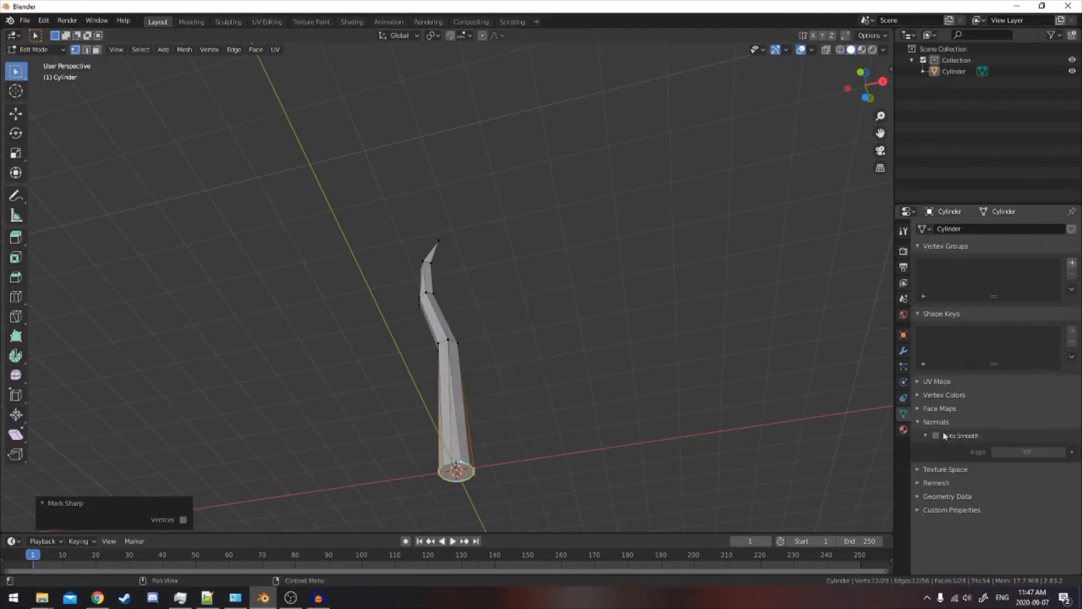
key("Return")
key("Tab")
Apply Shade Smooth to the trunk object
middle_click_drag(572, 333, 454, 353)
left_click(455, 352)
key("F3")
type("s")
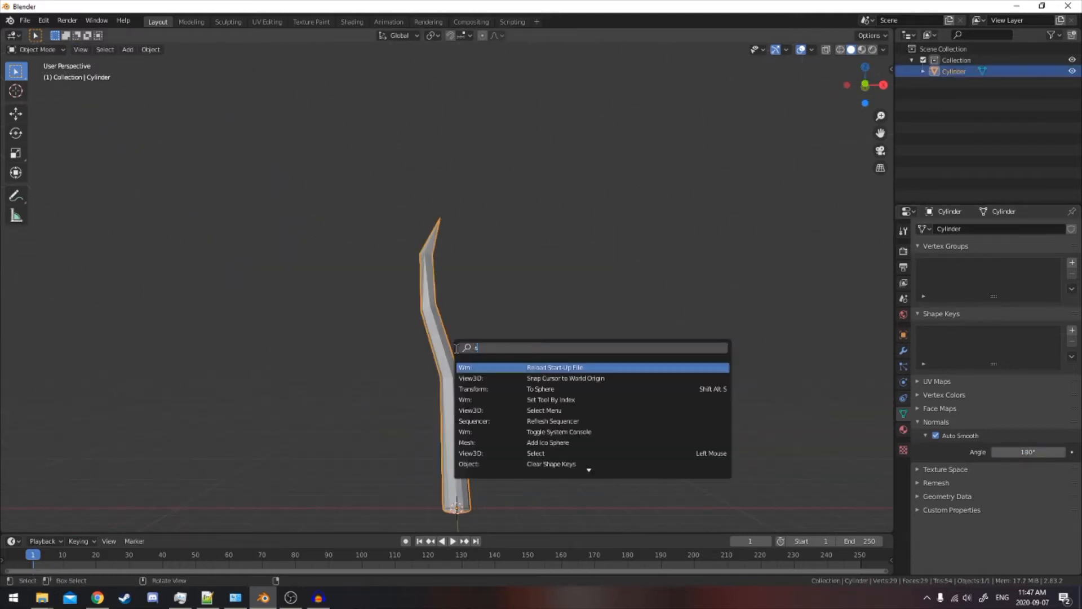
type("hade")
left_click(530, 368)
left_click(536, 356)
Add a second cylinder mesh with 6 vertices in the front view
middle_click_drag(537, 356, 460, 359)
key("KP_1")
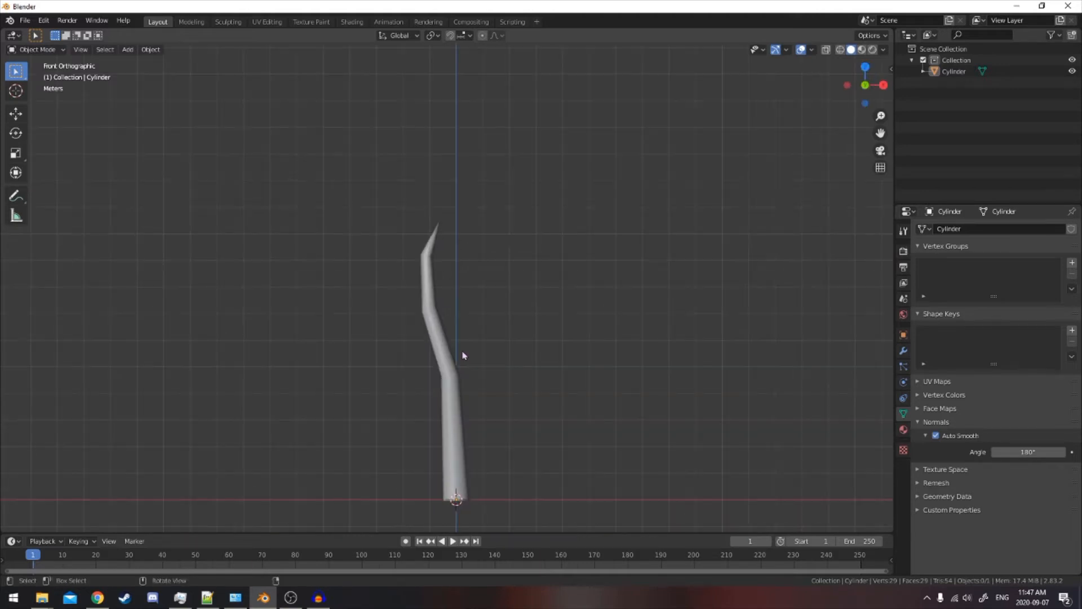
left_click(437, 229)
key("shift+a")
mouse_move(507, 261)
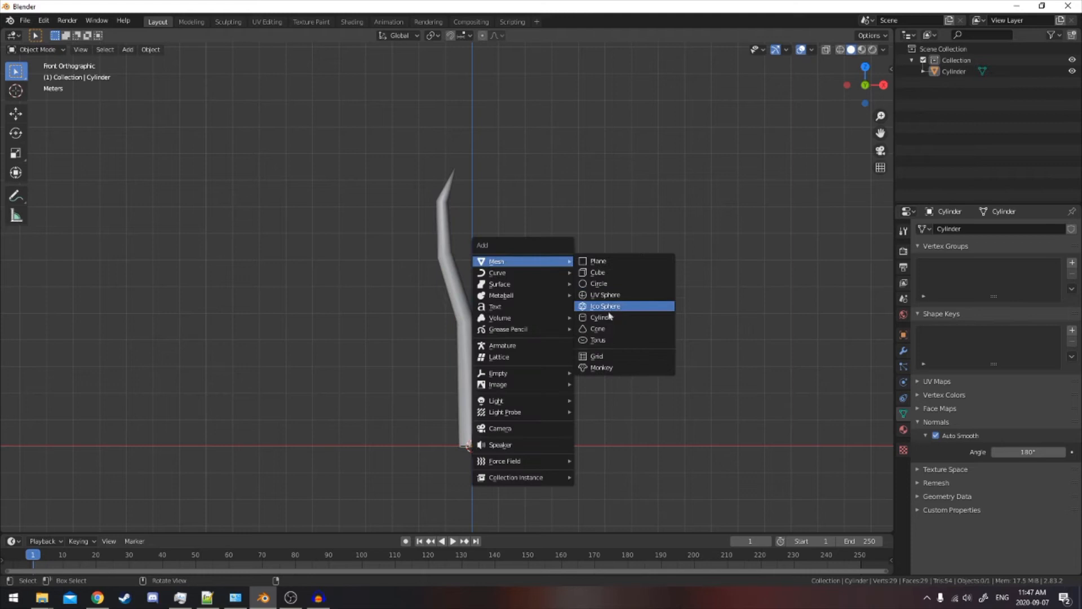
left_click(597, 318)
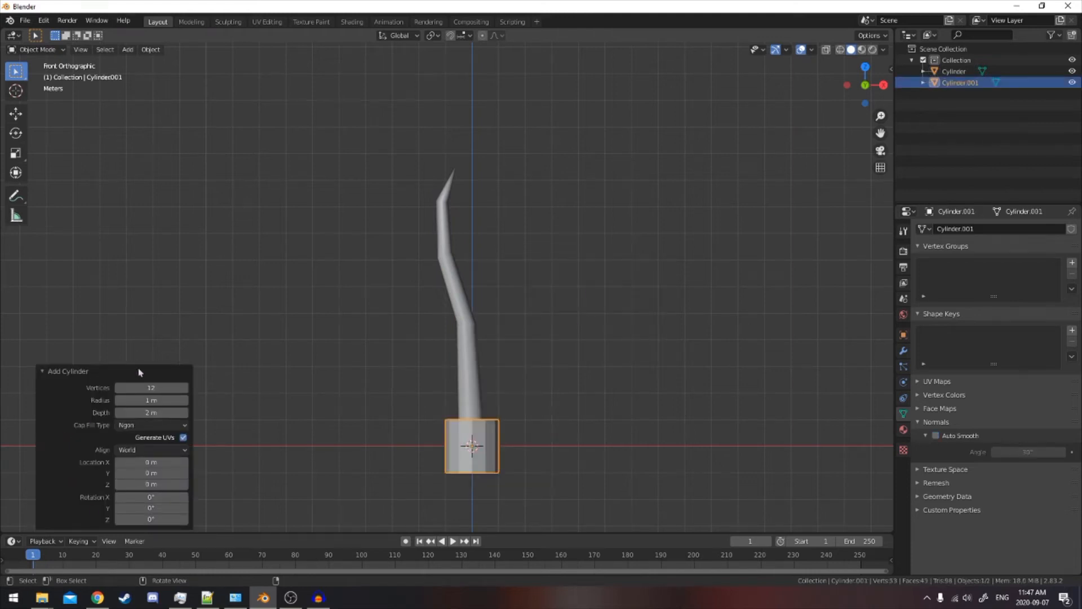
type("6")
key("Return")
Scale down the six-sided cylinder, then move and rotate it into a slanted branch at the trunk's first bend
key("Tab")
key("s")
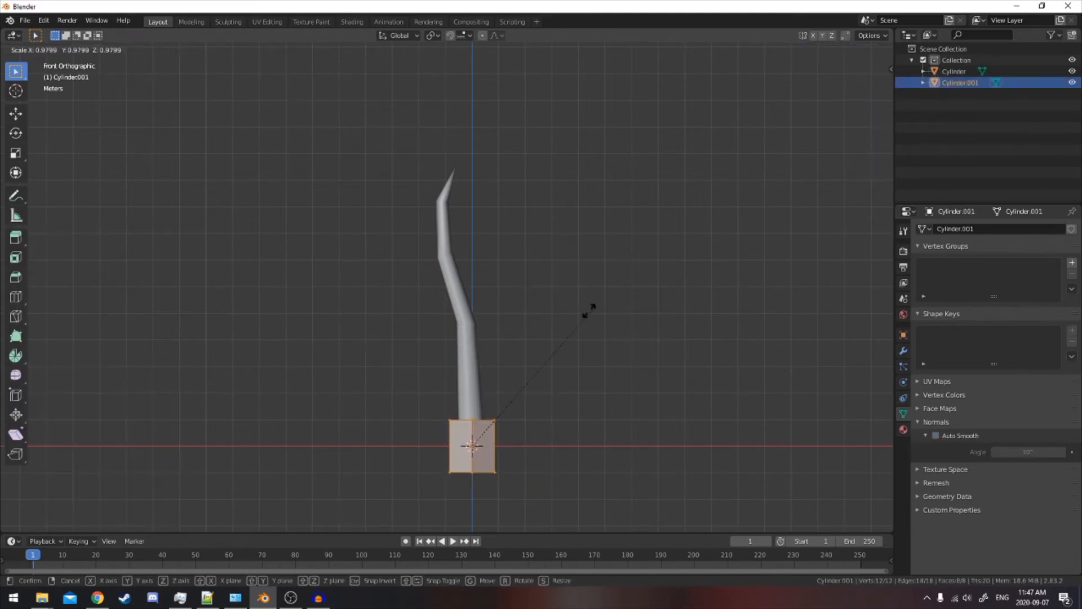
left_click(496, 463)
key("g")
left_click(538, 323)
key("r")
left_click(507, 323)
Shape a steeper second branch segment with its end ring scaled to 0.766 and shifted slightly toward the trunk
key("r")
left_click(631, 248)
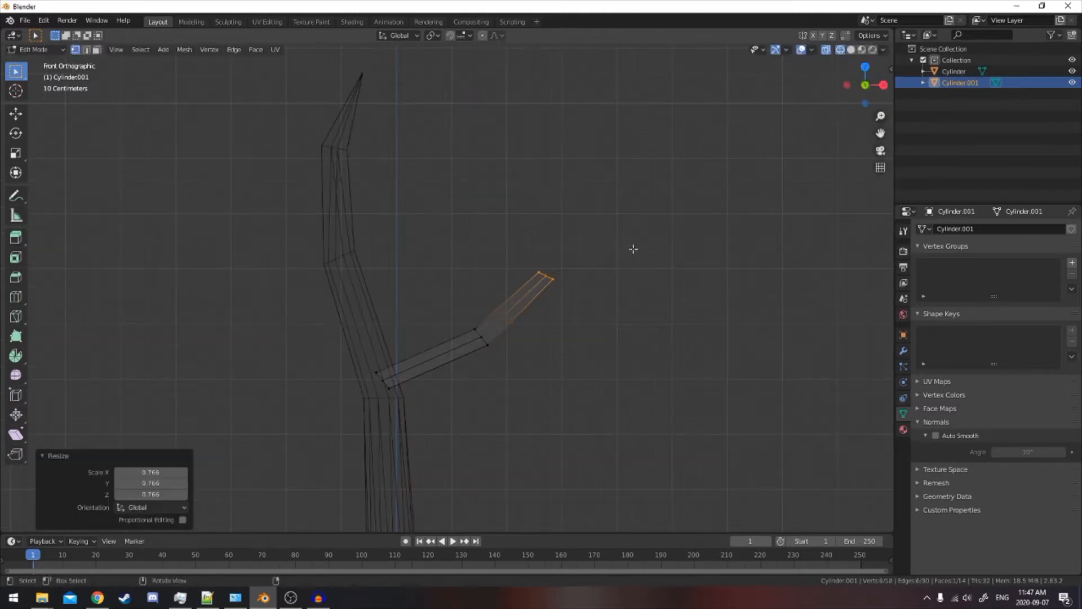
key("g")
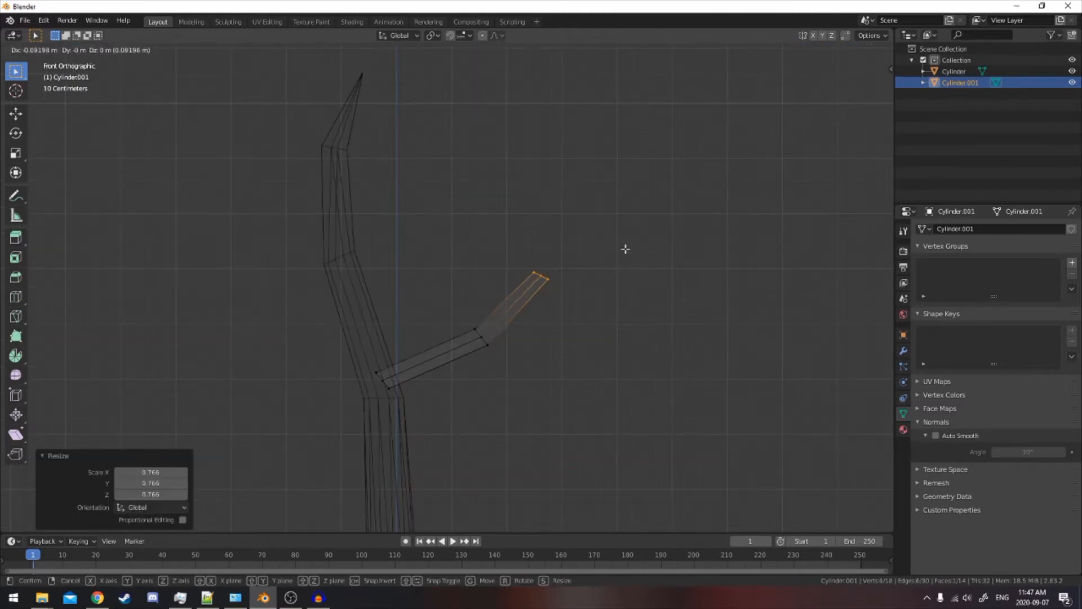
left_click(625, 248)
key("c")
key("Escape")
Extrude a third branch segment upward from the end ring and rotate its end about -23.1°
middle_click_drag(591, 258, 533, 297, "shift")
key("e")
left_click(555, 223)
key("r")
left_click(540, 210)
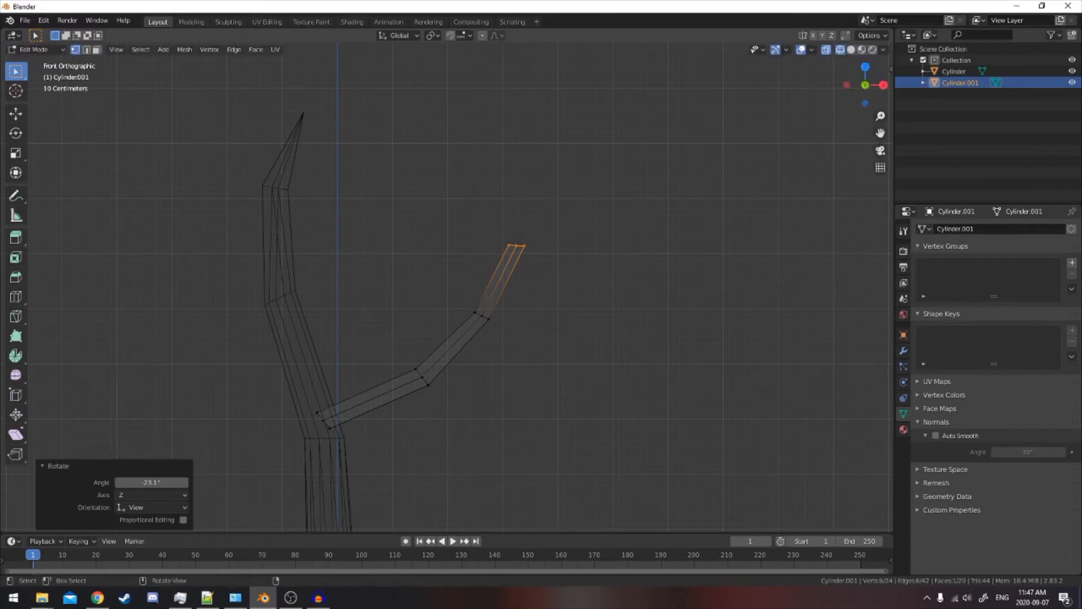
Collapse the branch's end ring to a point by scaling it to 0, and merge the branch's overlapping vertices by distance
key("s")
key("0")
left_click(541, 217)
key("a")
key("F3")
type("merge")
key("Return")
key("shift+z")
left_click(530, 292)
scroll(525, 295, "down", 3)
scroll(476, 326, "up", 4)
Scale the branch tip's remaining vertices to 0 again and repeat the merge by distance on the whole branch
mouse_move(524, 295)
middle_mouse_down()
mouse_move(476, 327)
mouse_move(505, 355)
mouse_move(494, 305)
mouse_move(417, 324)
middle_mouse_up()
left_click(440, 316)
scroll(474, 338, "up", 3)
key("s")
key("0")
left_click(497, 309)
key("s")
key("0")
left_click(600, 306)
key("a")
key("F3")
key("Return")
scroll(606, 338, "down", 3)
Return to Object Mode and apply smooth shading to the finished branch
middle_click_drag(606, 339, 555, 331)
key("Tab")
key("Tab")
left_click(558, 325)
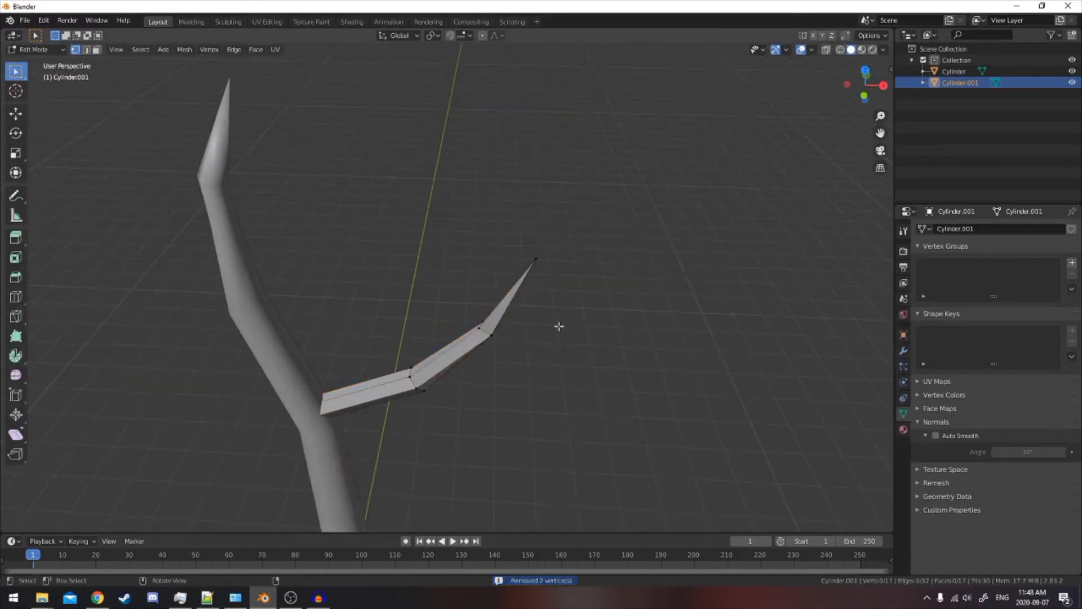
key("Tab")
key("F3")
type("shade")
left_click(653, 346)
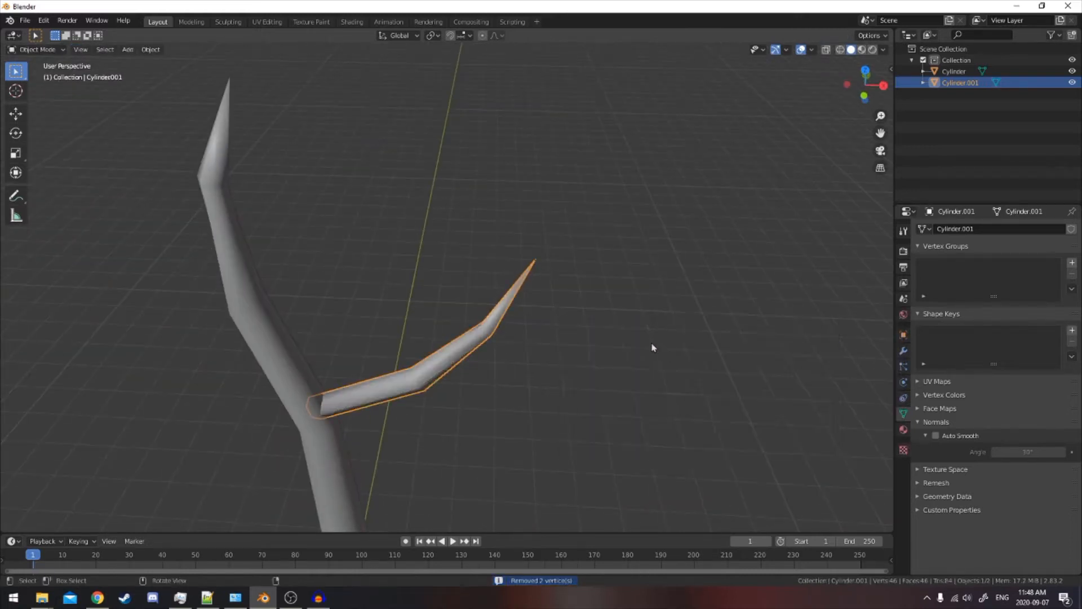
Duplicate the branch in top view and rotate the copy around to another side of the trunk
middle_click_drag(651, 344, 499, 336)
key("a")
key("a")
left_click(475, 339)
scroll(475, 332, "down", 2)
scroll(507, 334, "down", 2)
key("KP_7")
key("shift+d")
key("Escape")
key("r")
left_click(262, 272)
Move the copied branch up onto the upper trunk and adjust its rotation
middle_click_drag(419, 298, 513, 316)
key("g")
left_click(413, 198)
key("r")
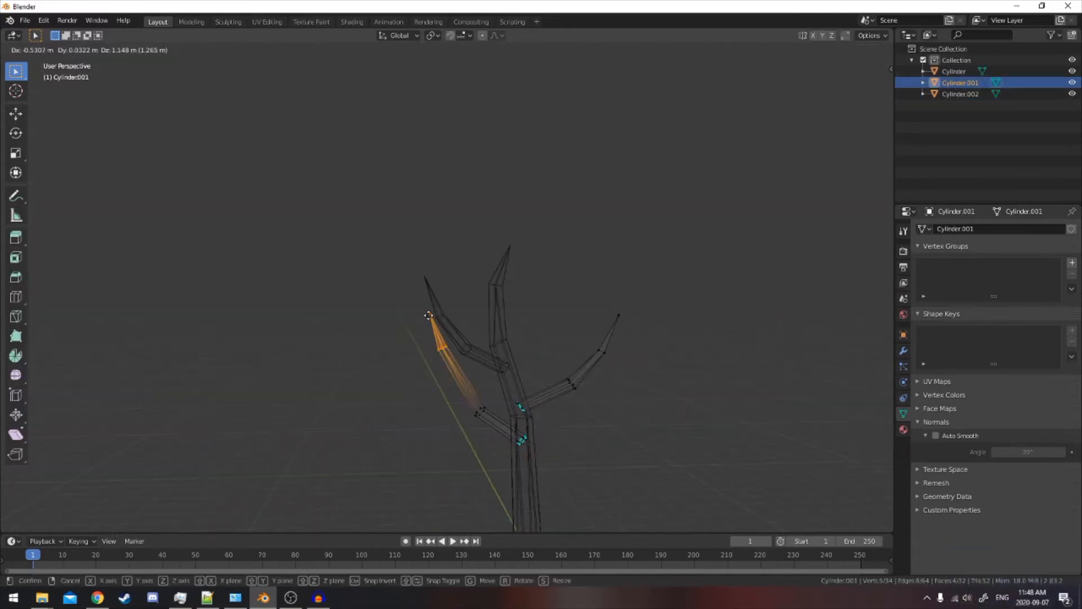
Reshape the lower opposite branch by moving its outer ring and tip about 1.265 m outward and upward, then repositioning its first bend ring
left_click(429, 316)
key("alt+a")
key("c")
left_click(477, 411)
key("Escape")
mouse_move(480, 413)
middle_mouse_down()
mouse_move(570, 423)
mouse_move(486, 408)
mouse_move(436, 424)
mouse_move(360, 389)
mouse_move(317, 402)
middle_mouse_up()
key("g")
left_click(507, 413)
key("Tab")
key("shift+z")
key("alt+a")
scroll(347, 386, "down", 1)
scroll(361, 383, "up", 3)
middle_click_drag(394, 371, 508, 378)
Duplicate a side branch within the branch mesh in Edit Mode and rotate the copy -74.3° about Z
left_click(472, 347)
key("Tab")
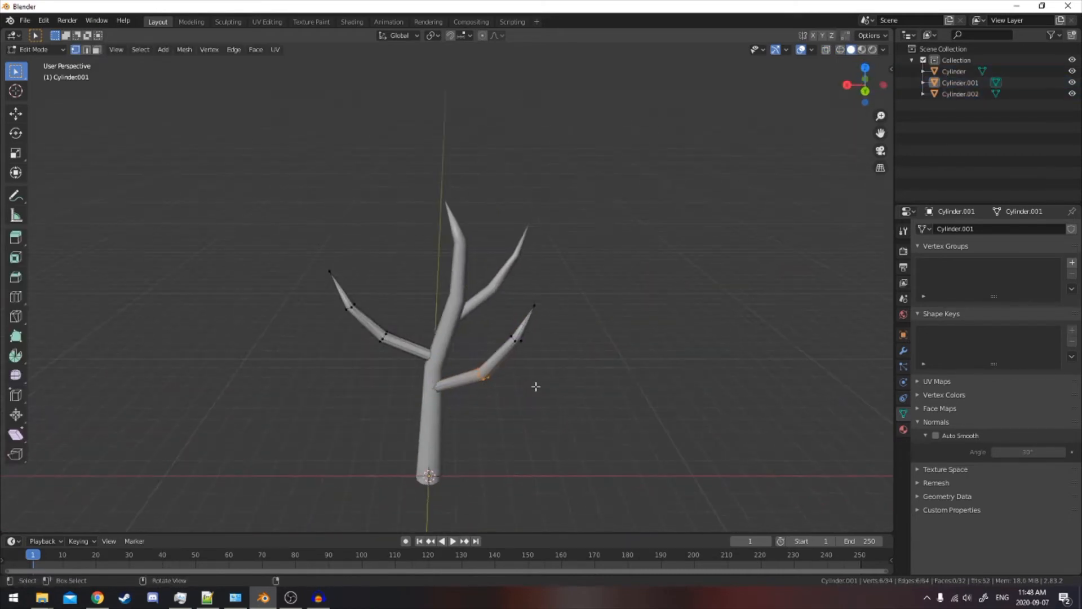
key("shift+z")
key("alt+a")
key("Escape")
key("shift+z")
middle_click_drag(546, 321, 616, 309)
scroll(546, 314, "down", 2)
mouse_move(546, 314)
middle_mouse_down()
mouse_move(496, 319)
mouse_move(513, 338)
mouse_move(495, 358)
middle_mouse_up()
key("shift+d")
key("Escape")
key("r")
key("z")
left_click(413, 394)
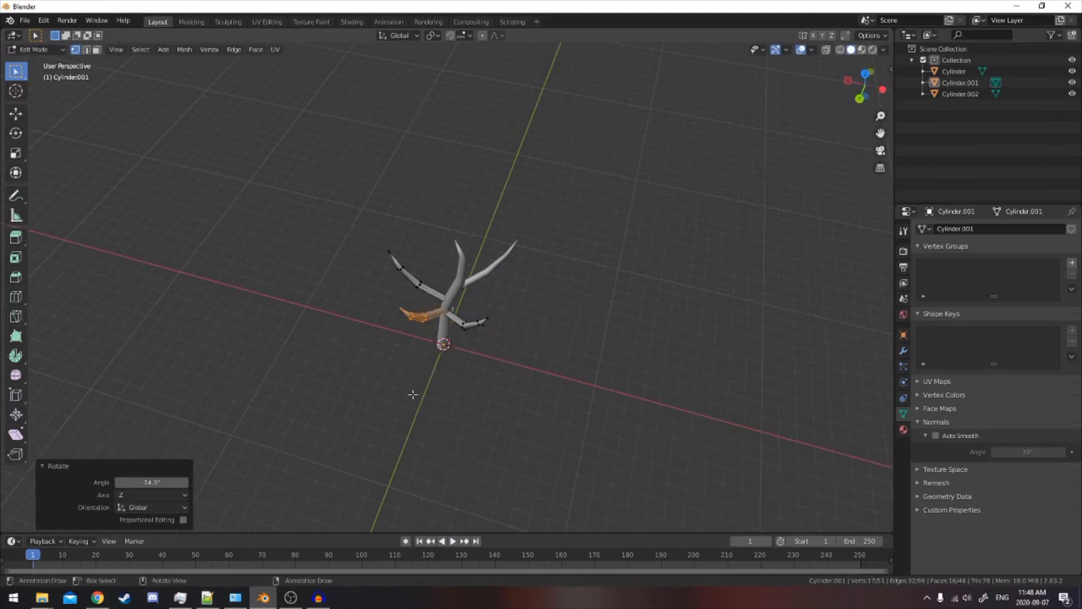
Delete the base ring vertices of the copied branch to remove its first segment
key("shift+z")
middle_click_drag(412, 394, 470, 223)
scroll(470, 223, "up", 2)
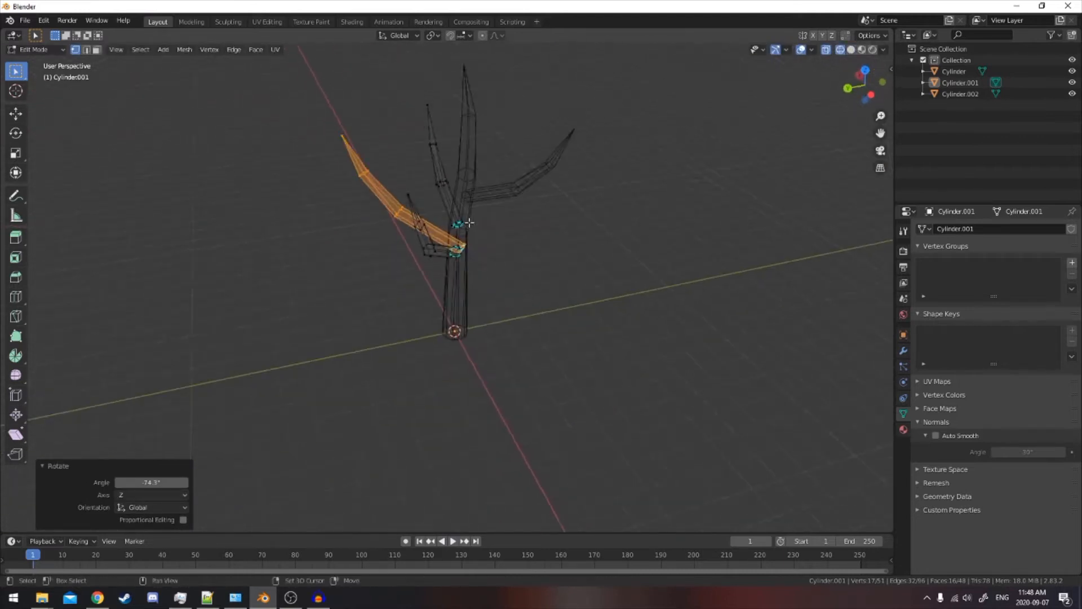
scroll(469, 222, "up", 2)
key("c")
key("Escape")
middle_click_drag(374, 164, 425, 177)
key("c")
key("Escape")
key("x")
left_click(470, 175)
key("shift+z")
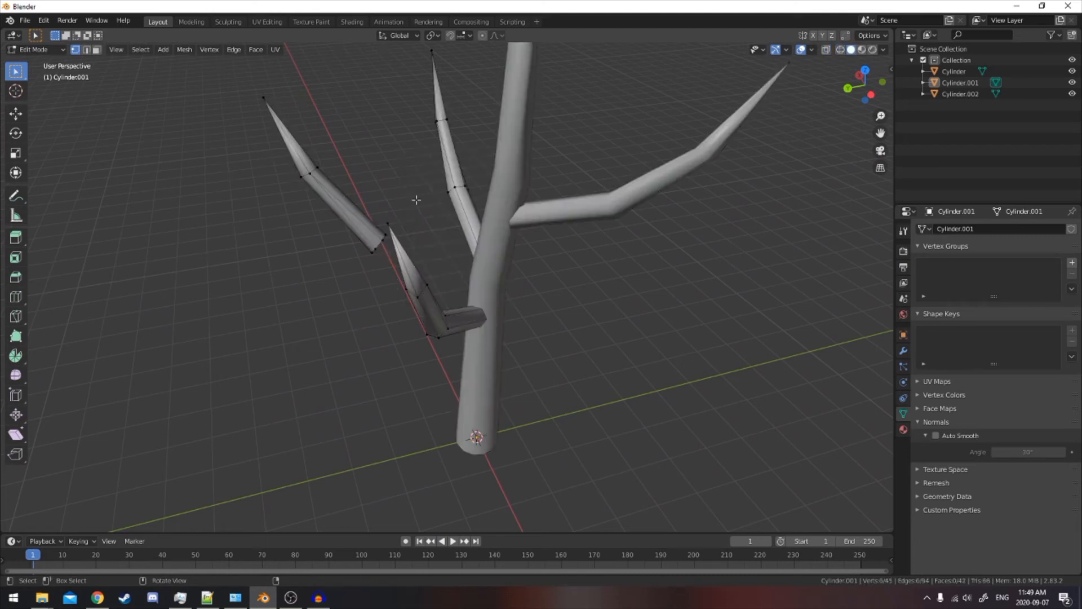
Select the shortened branch as a linked piece, move it up toward the upper trunk and rotate it -10.1° about Z
key("l")
middle_click_drag(368, 231, 447, 133)
key("g")
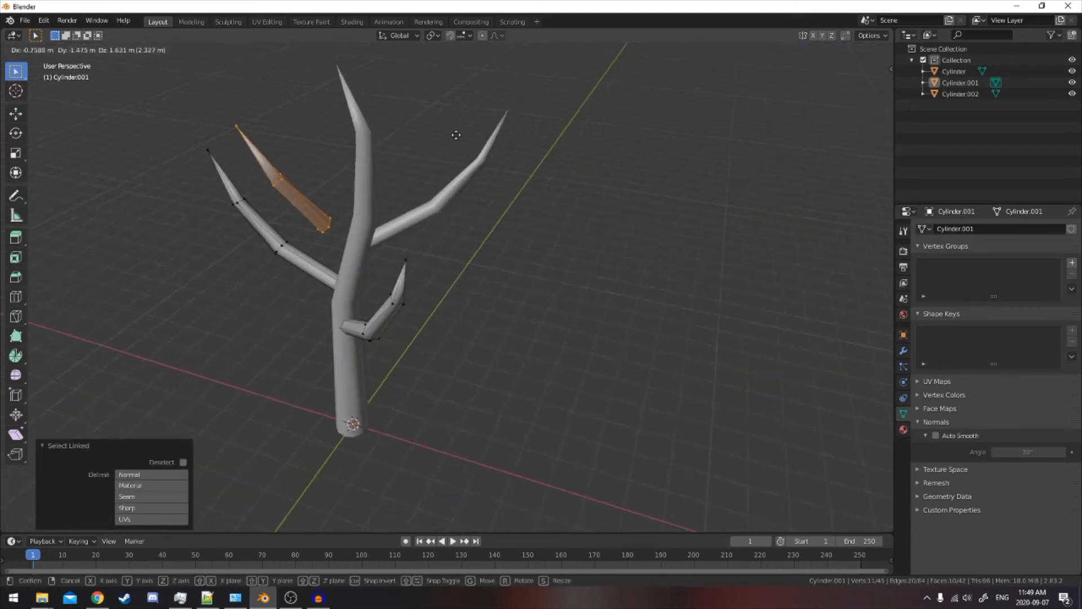
left_click(470, 112)
key("r")
key("z")
left_click(430, 73)
Reposition the shortened branch from several angles so its base sits in the trunk, then leave Edit Mode
middle_click_drag(430, 72, 530, 221)
key("g")
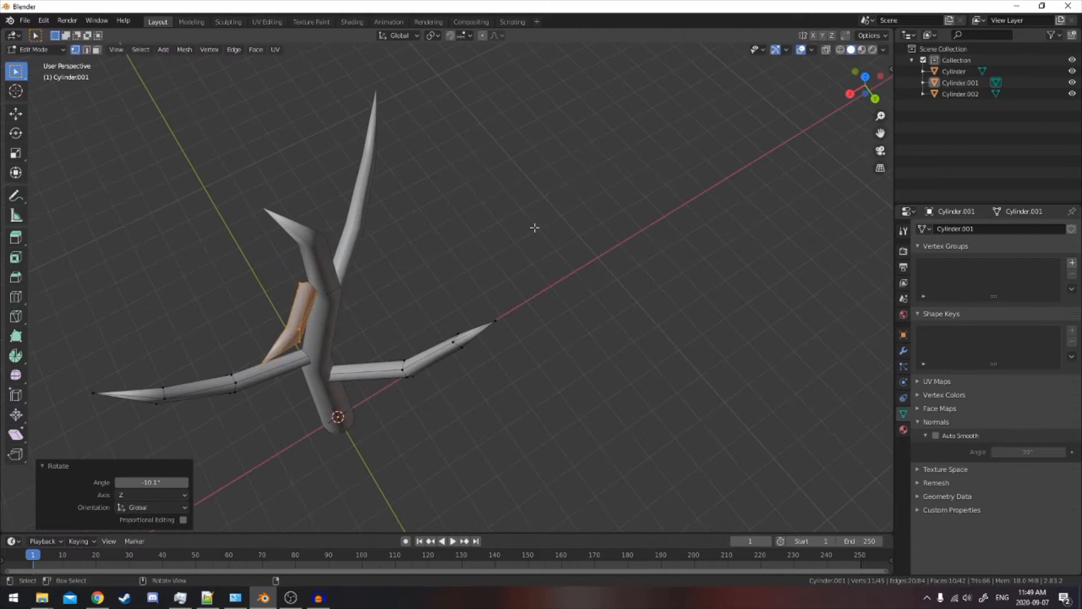
left_click(367, 297)
mouse_move(366, 297)
middle_mouse_down()
mouse_move(485, 192)
mouse_move(519, 217)
mouse_move(422, 290)
mouse_move(304, 276)
mouse_move(447, 327)
mouse_move(611, 285)
mouse_move(671, 286)
mouse_move(655, 304)
middle_mouse_up()
key("shift+z")
key("g")
left_click(527, 176)
key("shift+z")
key("Tab")
key("a")
key("alt+a")
key("a")
key("alt+a")
middle_click_drag(517, 263, 446, 151)
middle_click_drag(482, 336, 437, 295)
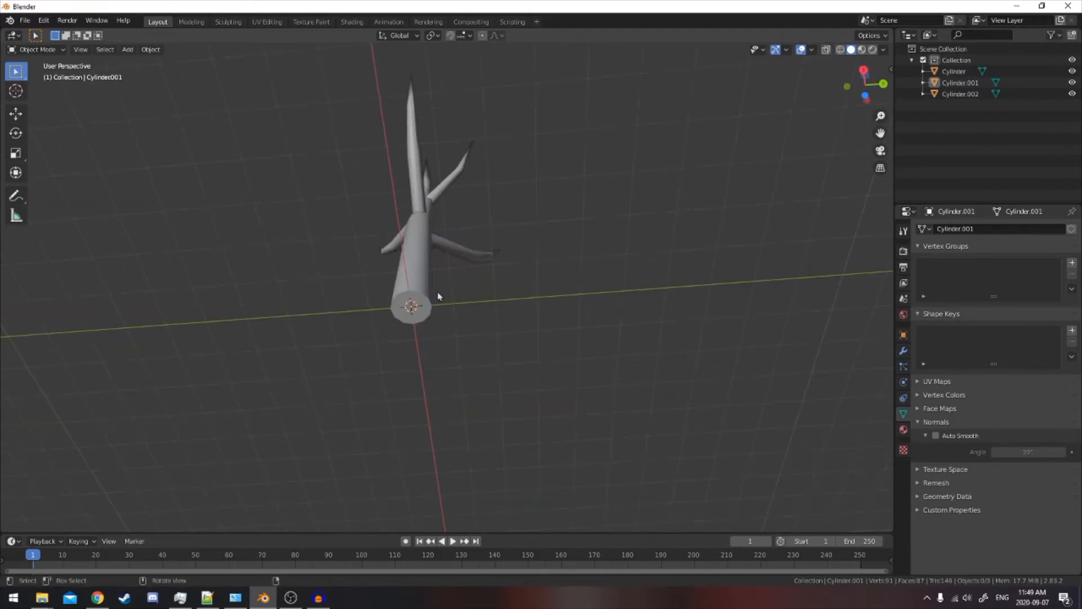
Edit the trunk in front view and extrude its bottom ring downward below the ground line
left_click(435, 315)
key("Tab")
key("KP_1")
key("alt+z")
key("alt+a")
key("c")
left_click_drag(585, 437, 532, 399)
key("Escape")
middle_click_drag(531, 398, 493, 341, "shift")
scroll(530, 327, "up", 3)
left_click(534, 388)
Select the trunk's former base ring and clear its sharp edge marking
key("alt+a")
key("c")
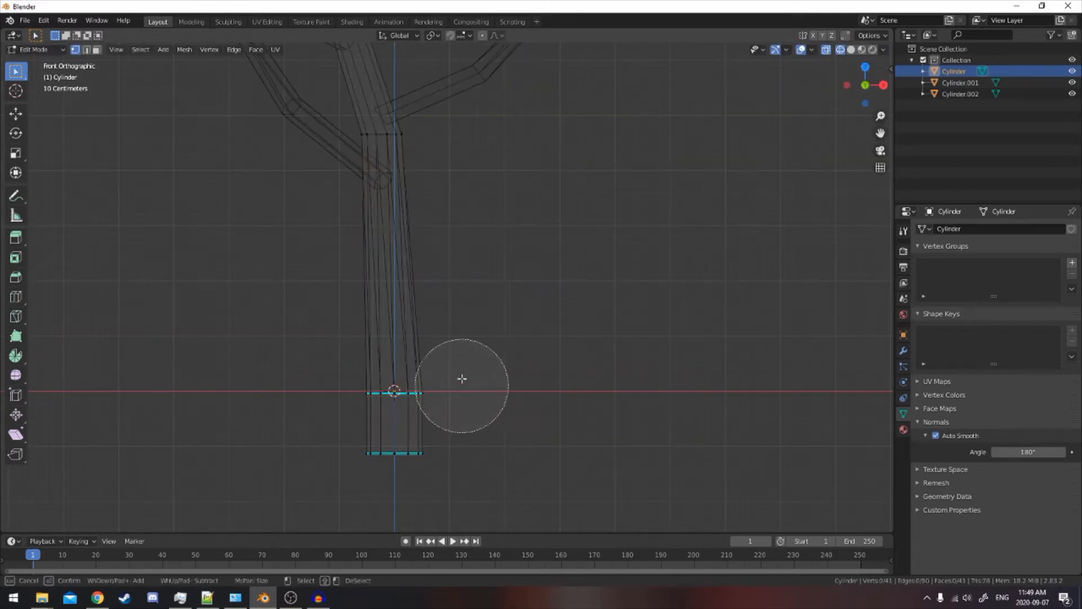
left_click_drag(454, 383, 407, 373)
key("Escape")
key("ctrl+e")
left_click(509, 441)
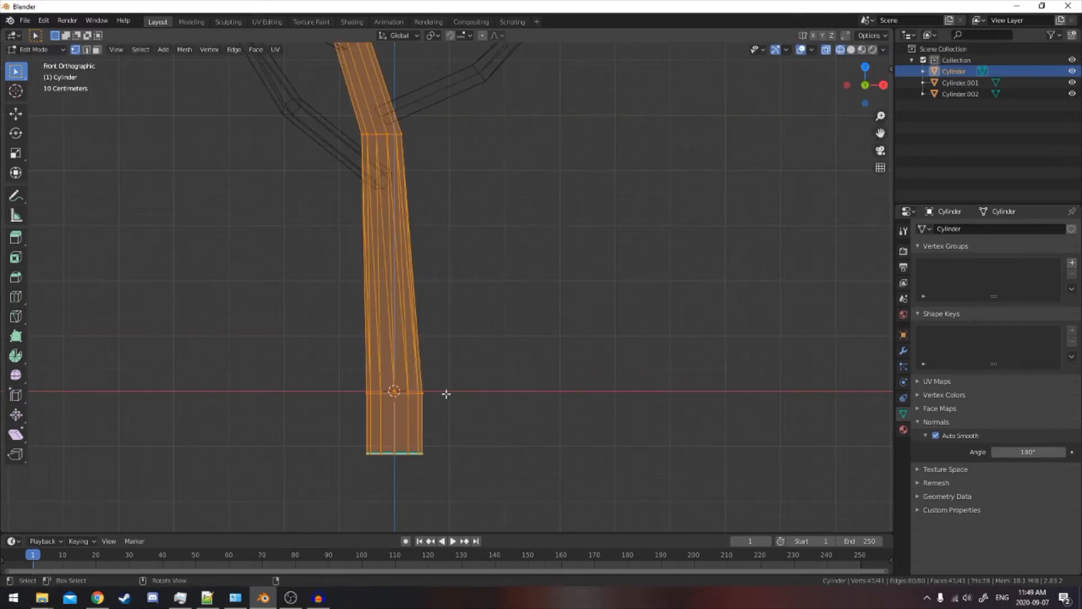
Move the unmarked ring upward along Z, then return to Object Mode with solid shading
key("g")
key("z")
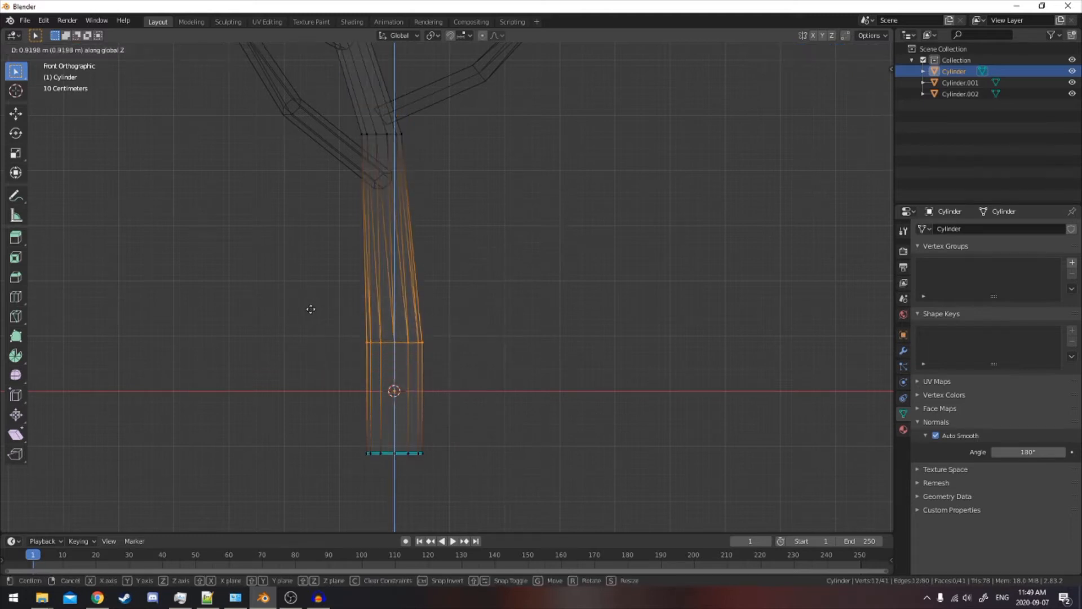
left_click(568, 329)
key("Tab")
scroll(539, 319, "down", 3)
key("shift+z")
Duplicate the trunk and move the copy along X to stand beside the tree
key("Tab")
scroll(536, 323, "down", 3)
key("Tab")
middle_click_drag(530, 321, 495, 309)
key("shift+d")
right_click(494, 304)
key("g")
key("x")
left_click(563, 299)
Delete all geometry above the lowest section of the duplicated trunk, leaving a short open-topped stump
key("Tab")
key("shift+z")
mouse_move(563, 299)
middle_mouse_down()
mouse_move(478, 259)
mouse_move(489, 282)
middle_mouse_up()
key("a")
scroll(502, 281, "up", 2)
key("a")
key("c")
right_click(506, 283)
key("a")
key("c")
right_click(513, 300)
key("a")
key("c")
left_click_drag(511, 302, 505, 121)
right_click(506, 120)
key("x")
left_click(486, 148)
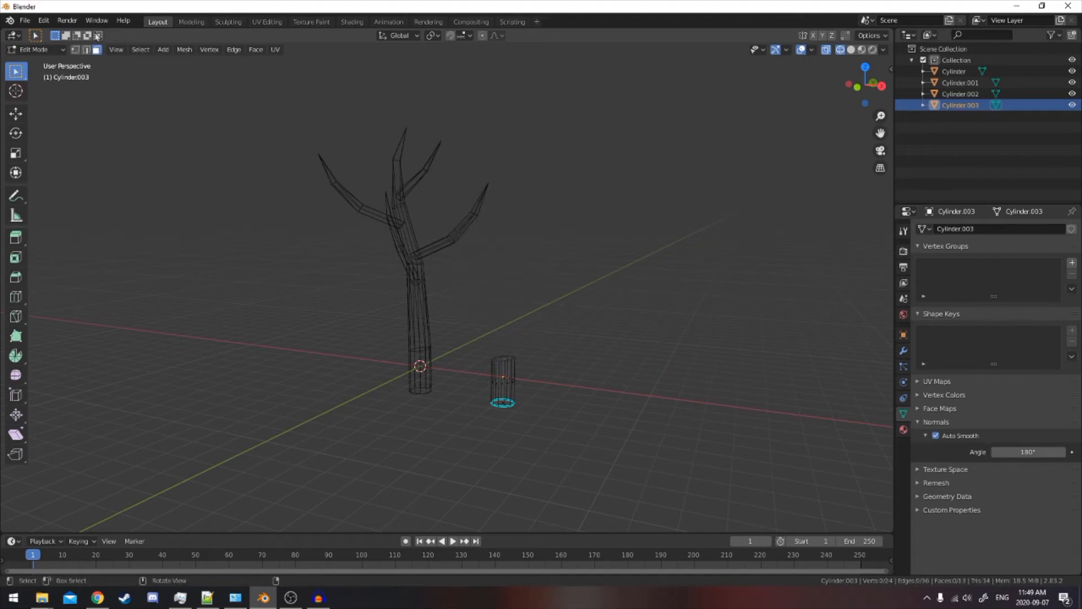
key("shift+z")
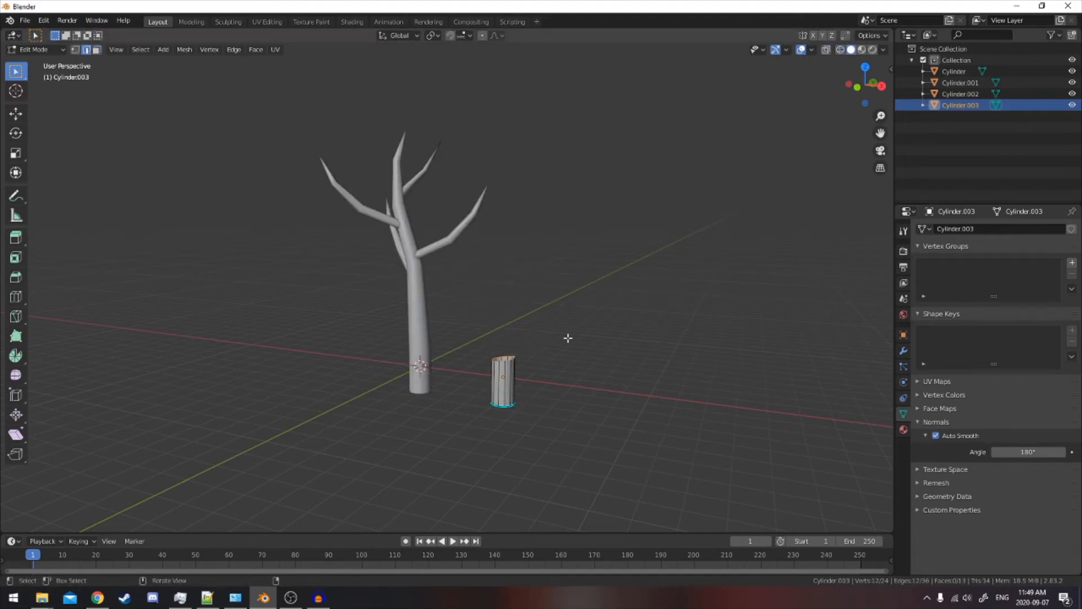
Fill the stump's open top with a face, mark its rim as sharp, and return to Object Mode
key("f")
key("ctrl+e")
left_click(545, 326)
key("Tab")
Move the stump -4 m along X so it sits inside the trunk's base
middle_click_drag(551, 333, 242, 288)
scroll(516, 317, "up", 3)
scroll(492, 344, "down", 3)
type("gx-4")
key("Return")
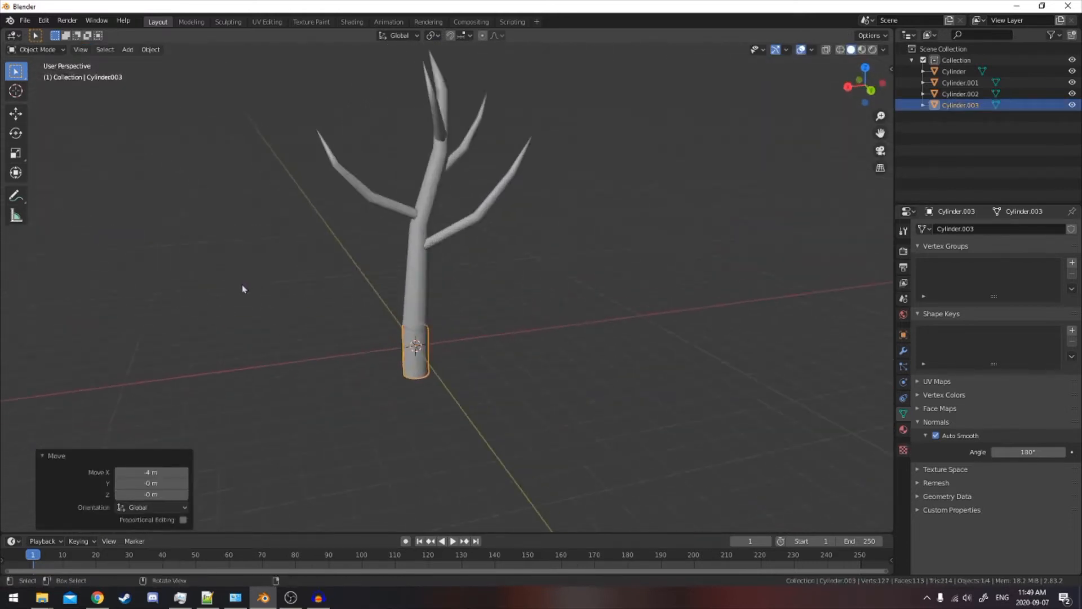
Join the separate side branch objects into one object and name it Bracncehs
scroll(466, 264, "down", 2)
left_click(467, 264)
middle_click_drag(466, 264, 546, 307)
scroll(546, 308, "up", 4)
left_click(326, 404)
middle_click_drag(325, 405, 451, 380)
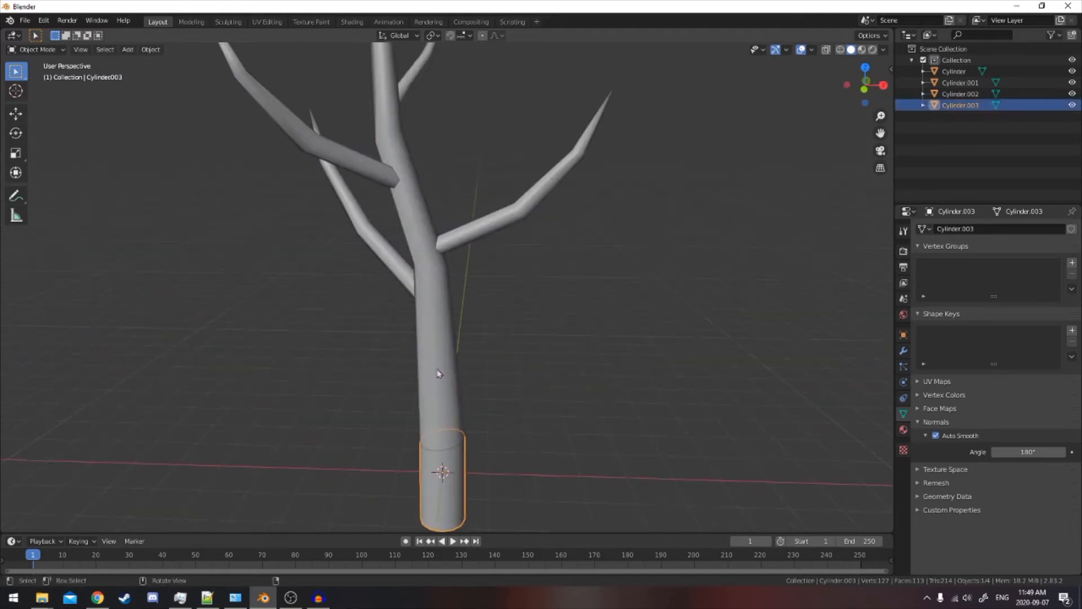
left_click(432, 297)
scroll(432, 297, "down", 3)
left_click(459, 242, "shift")
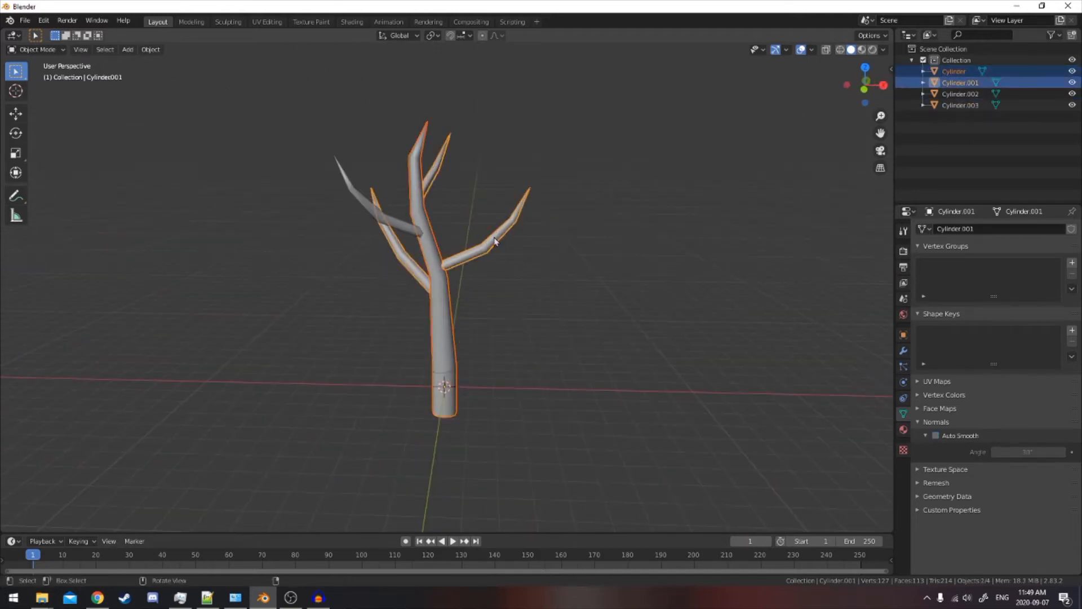
left_click(387, 222, "shift")
key("ctrl+j")
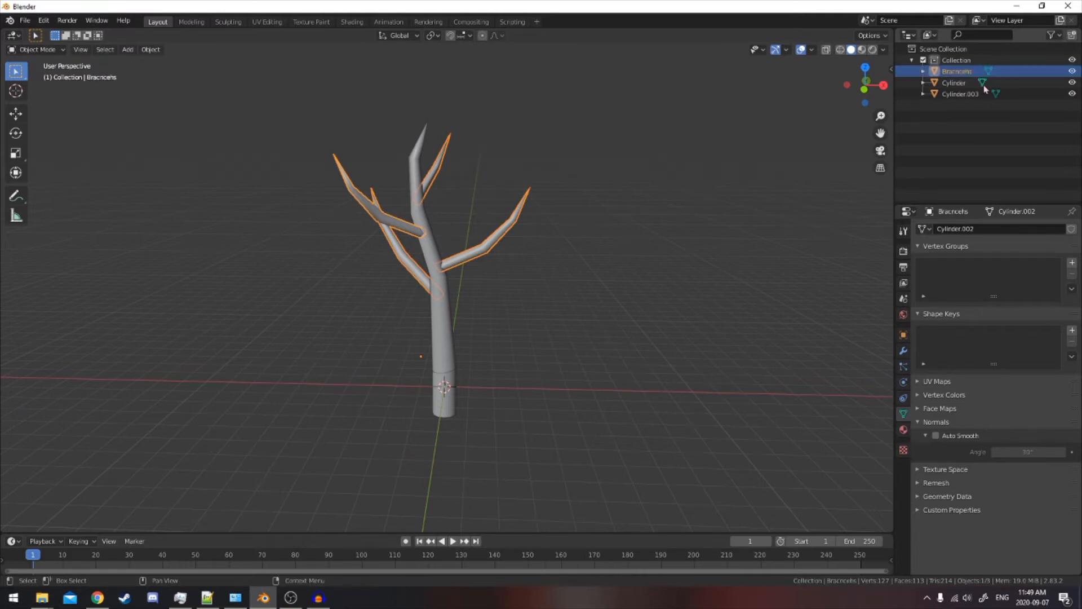
Rename the trunk object Trunks and the stump copy Stump, and deselect everything
left_click(955, 83)
left_click(957, 71)
double_click(969, 83)
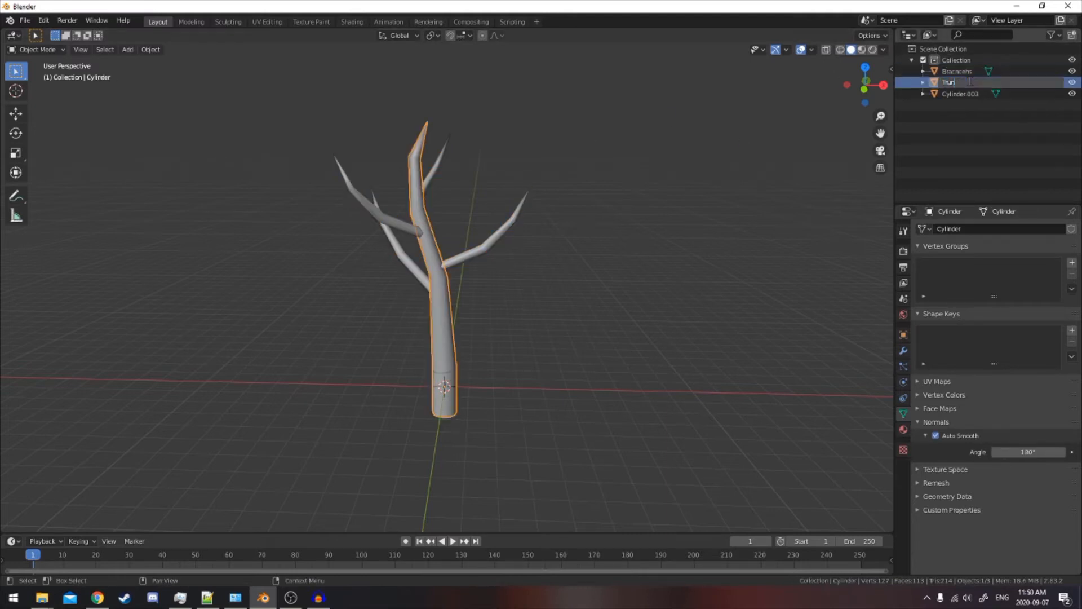
left_click(969, 84)
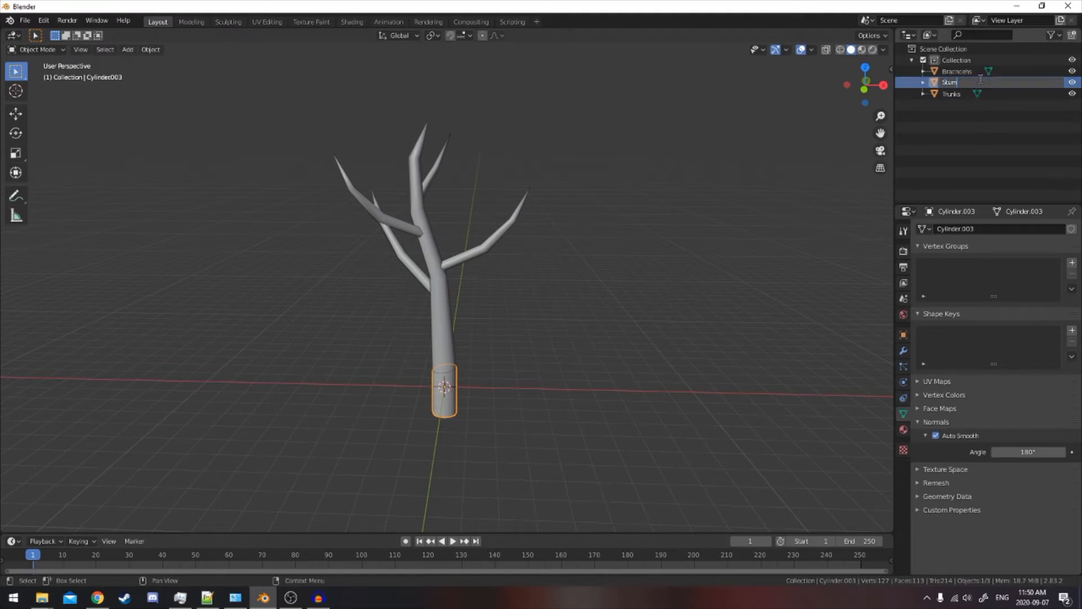
left_click(579, 198)
scroll(579, 198, "down", 2)
middle_click_drag(580, 198, 556, 335)
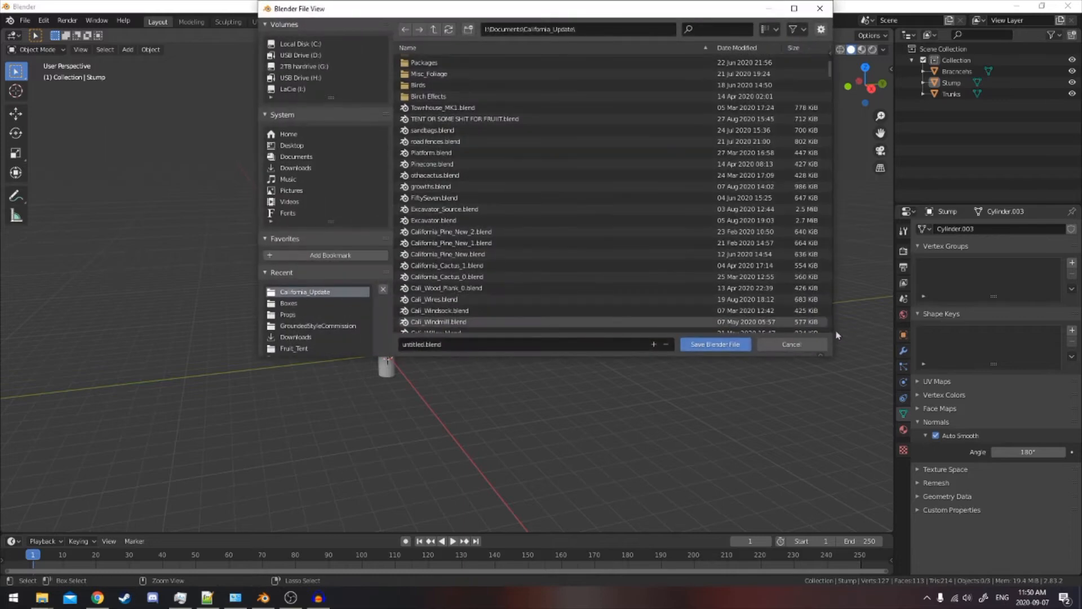
left_click(799, 344)
Add a plane mesh and, in Edit Mode, move its geometry 3 m along X away from the tree
middle_click_drag(539, 266, 585, 239)
key("KP_1")
key("shift+a")
mouse_move(619, 214)
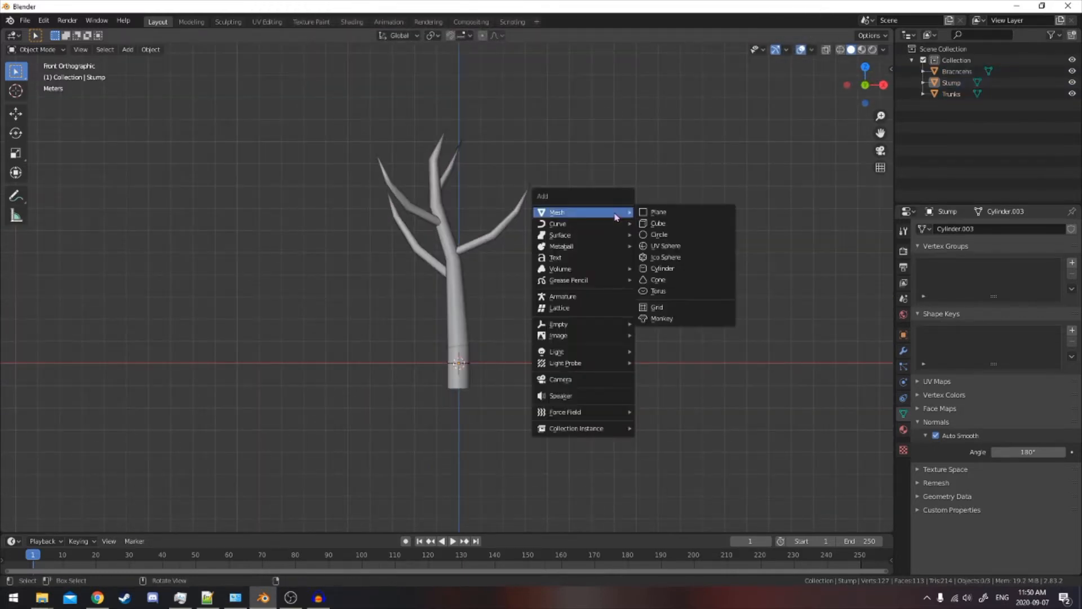
left_click(659, 213)
key("Tab")
key("g")
key("x")
key("3")
key("Return")
Scale the plane's geometry by 0.5 and again by 1.2, and clear the selection
middle_click_drag(580, 370, 533, 389)
type("s.5")
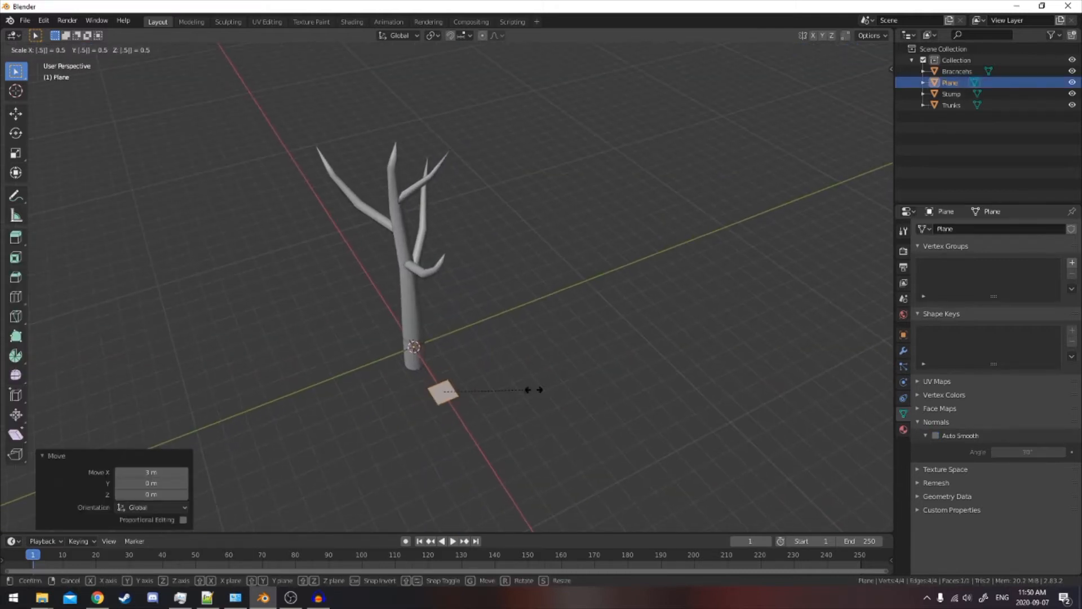
key("Return")
type("s1.2")
key("Return")
left_click(527, 371)
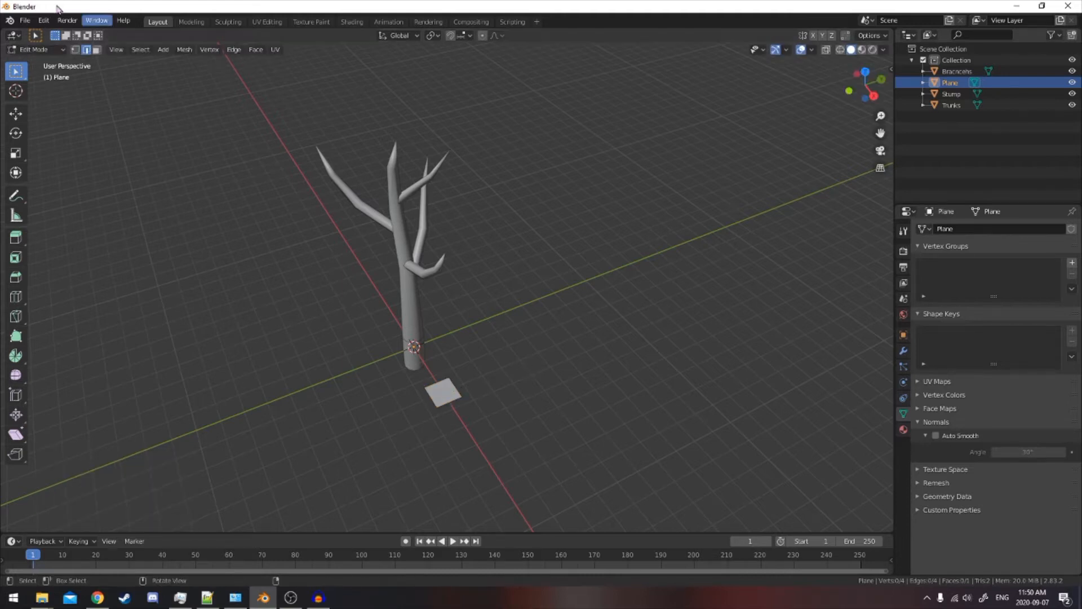
Extrude the plane's outer edge 1 m along X in the top view
middle_click_drag(379, 300, 455, 302)
key("KP_7")
type("ex1")
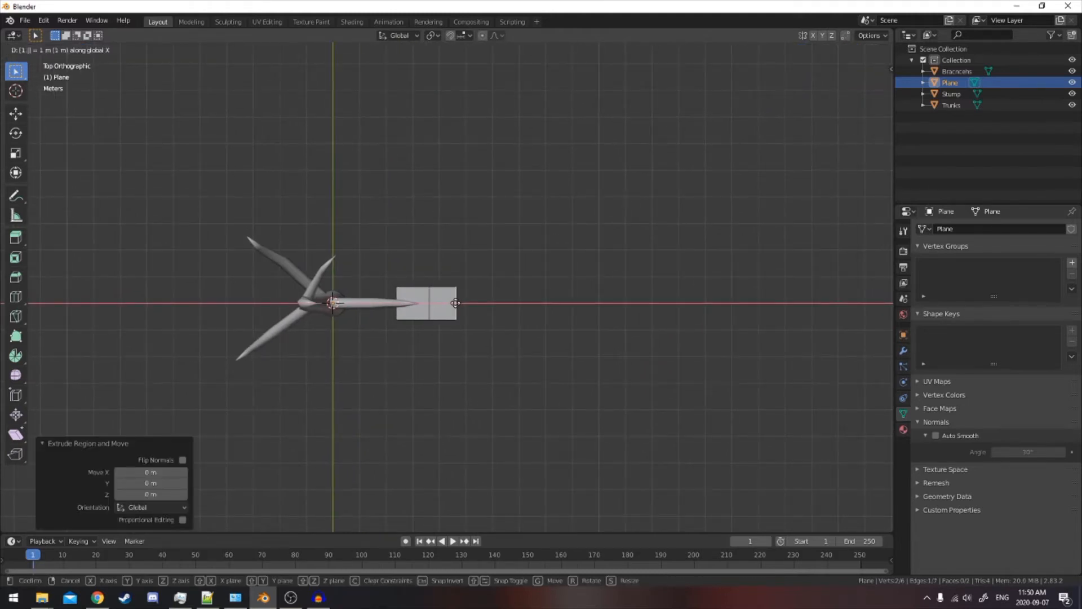
key("Return")
Add a centred lengthwise loop cut through both faces of the plane and raise it along Z into a ridge
scroll(483, 302, "up", 4)
key("ctrl+r")
left_click(457, 300)
right_click(457, 299)
middle_click_drag(458, 299, 371, 305)
key("g")
key("z")
left_click(481, 174)
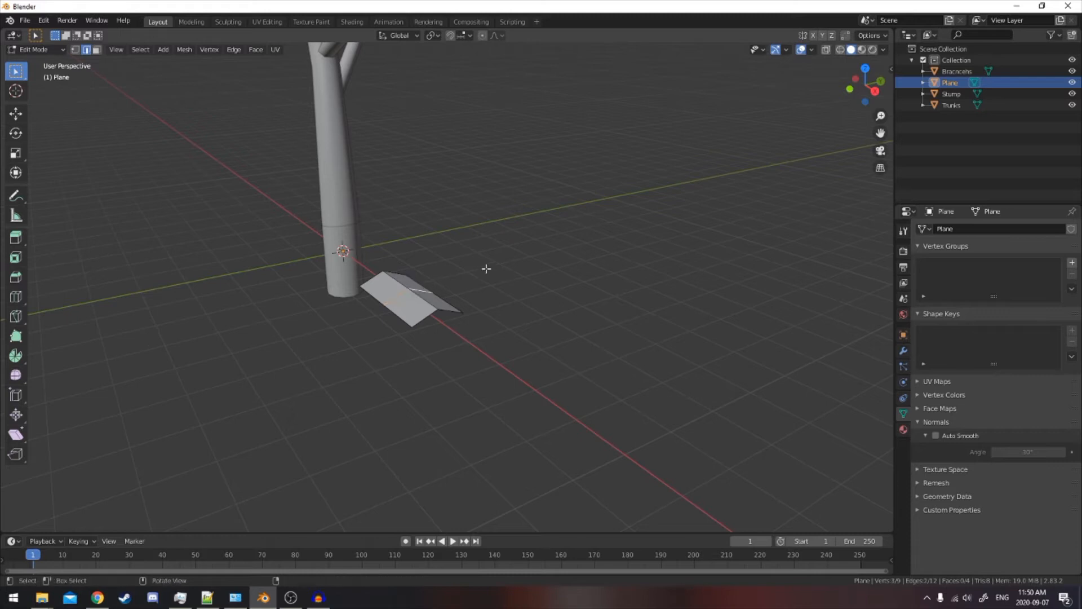
Scale the plane's middle cross edges up by about 1.22 and return to Object Mode
key("s")
left_click(499, 257)
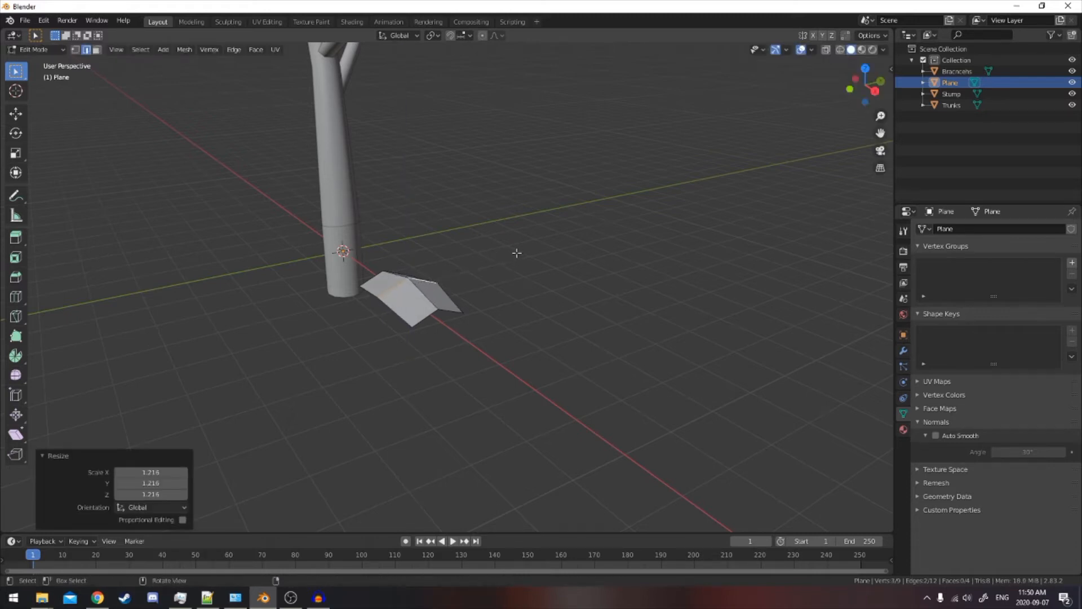
middle_click_drag(516, 253, 546, 321)
key("Tab")
Apply Shade Smooth to the bent plane
middle_click_drag(490, 362, 530, 333)
key("F3")
type("shade")
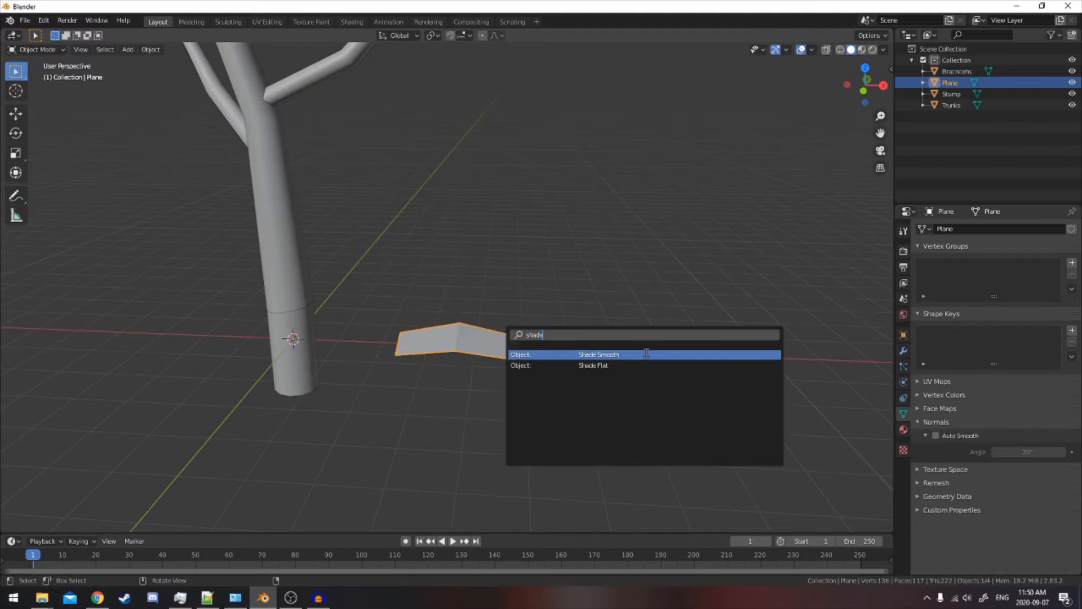
left_click(647, 354)
Examine the plane's shape and smooth shading from several angles in Object Mode and Edit Mode
mouse_move(648, 360)
middle_mouse_down()
mouse_move(466, 360)
mouse_move(425, 376)
mouse_move(475, 362)
mouse_move(472, 350)
mouse_move(490, 354)
mouse_move(459, 319)
mouse_move(445, 266)
middle_mouse_up()
left_click(473, 355)
key("a")
key("alt+a")
key("a")
middle_click_drag(406, 216, 455, 325)
left_click(452, 323)
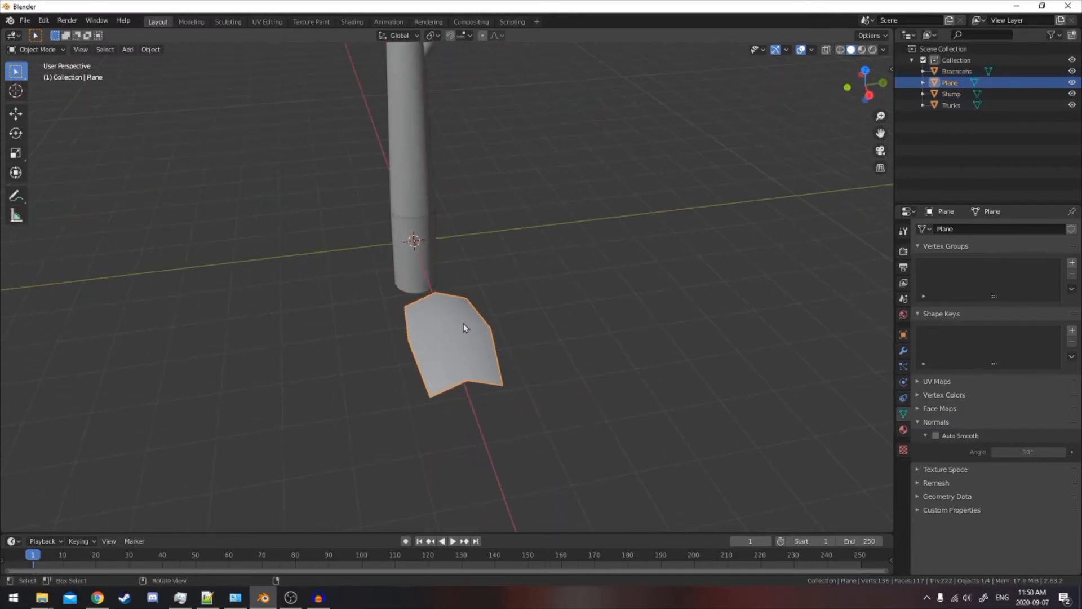
key("Tab")
key("a")
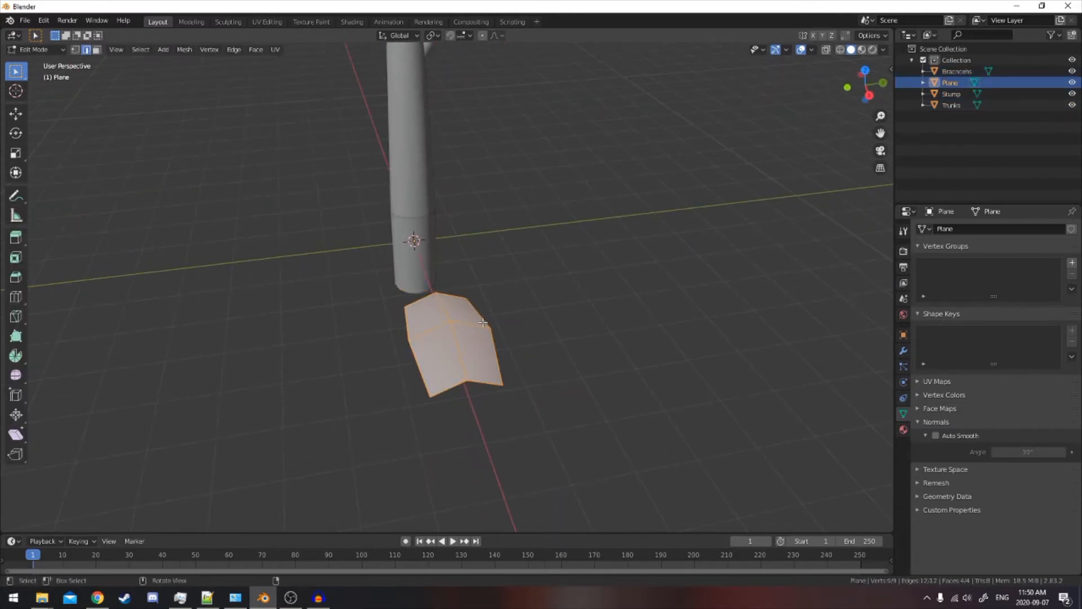
key("Tab")
key("Tab")
middle_click_drag(484, 322, 575, 330)
Apply Shade Smooth to the plane once more in Object Mode
key("Tab")
key("F3")
type("Shade Smooth")
key("Return")
scroll(588, 282, "up", 2)
Switch the plane to Vertex Paint and paint its end nearest the trunk black
key("Tab")
left_click(35, 50)
left_click(34, 102)
middle_click_drag(496, 195, 561, 240)
left_click(171, 38)
left_click(167, 36)
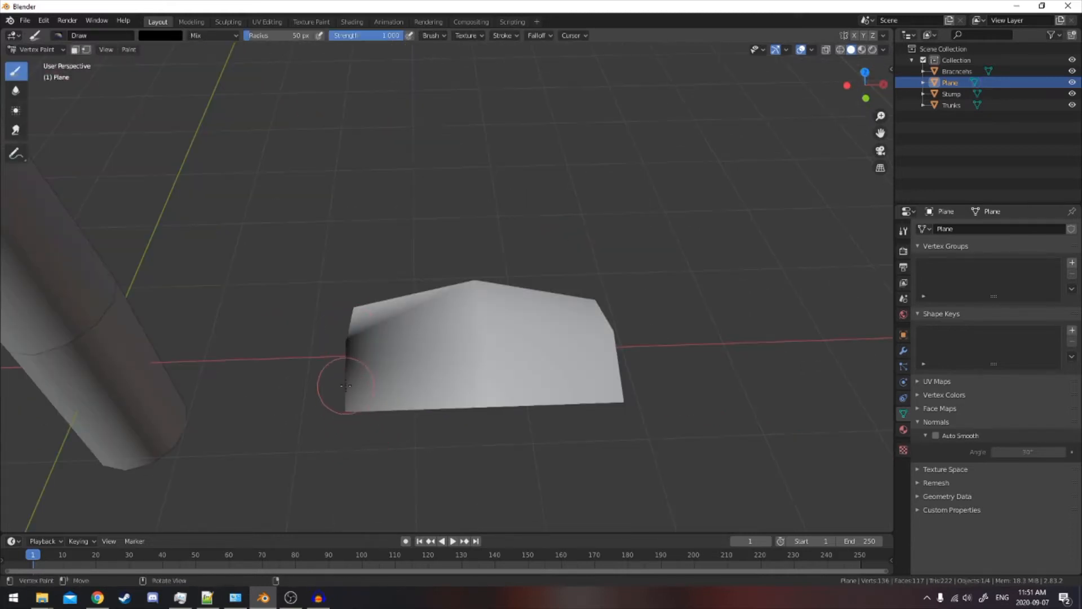
middle_click_drag(345, 386, 395, 397)
mouse_move(395, 398)
left_mouse_down()
mouse_move(370, 411)
mouse_move(522, 442)
mouse_move(408, 425)
left_mouse_up()
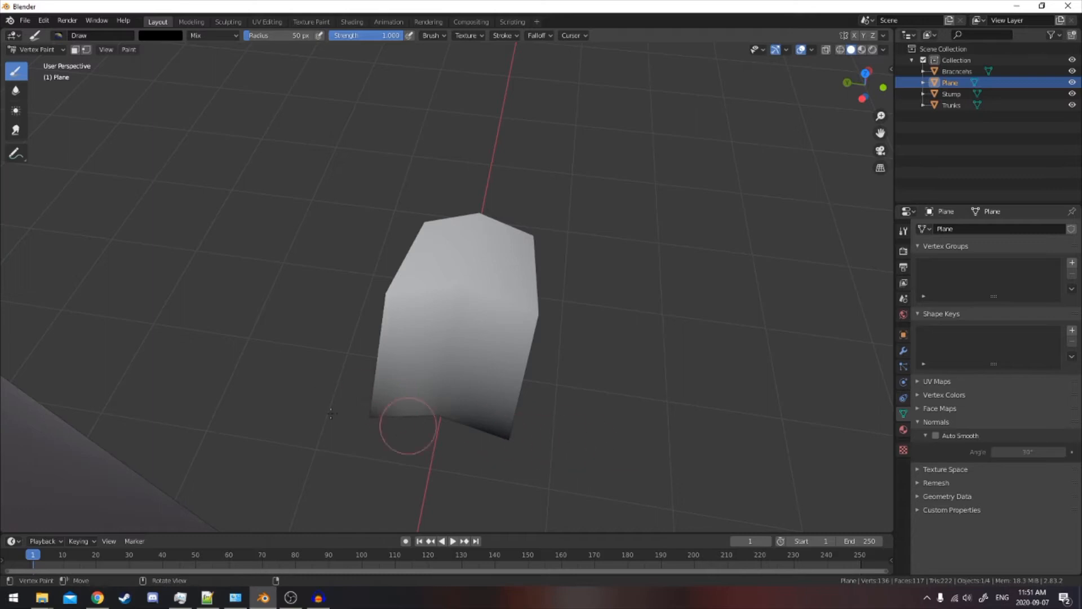
Set the brush colour to dark red and paint the plane's middle cross row of vertices
middle_click_drag(502, 375, 254, 116)
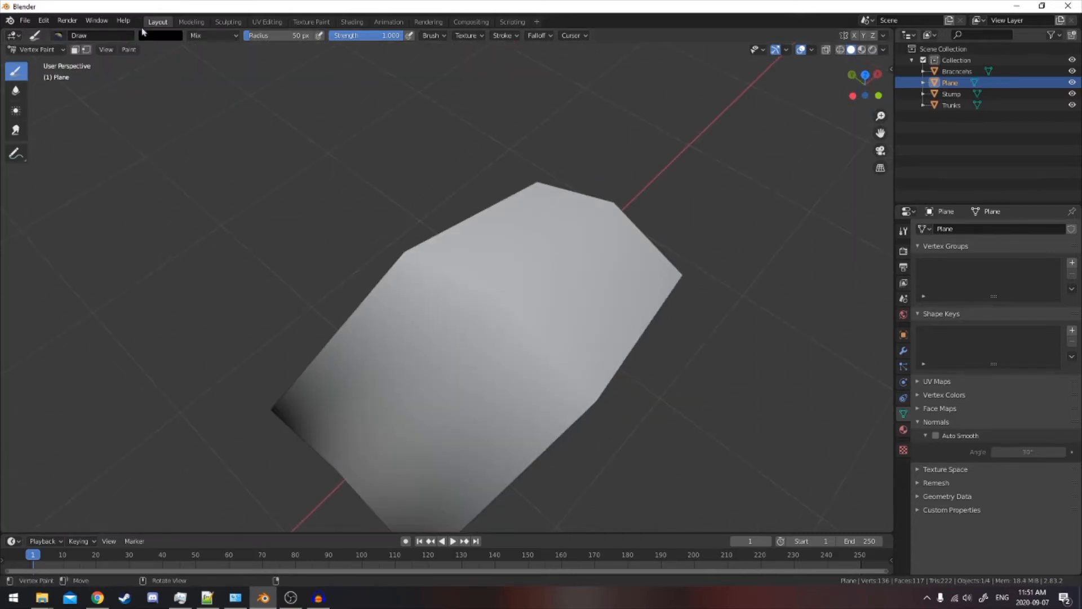
left_click(174, 38)
left_click_drag(236, 100, 237, 51)
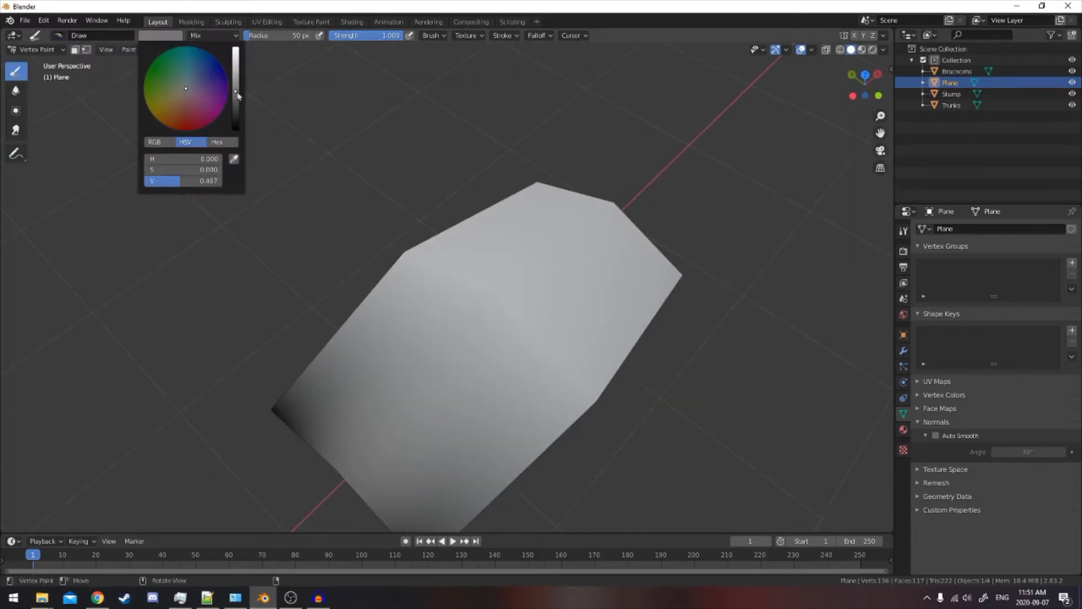
left_click(200, 112)
middle_click_drag(309, 121, 602, 363)
scroll(602, 363, "down", 2)
mouse_move(567, 362)
left_mouse_down()
mouse_move(442, 278)
mouse_move(481, 281)
left_mouse_up()
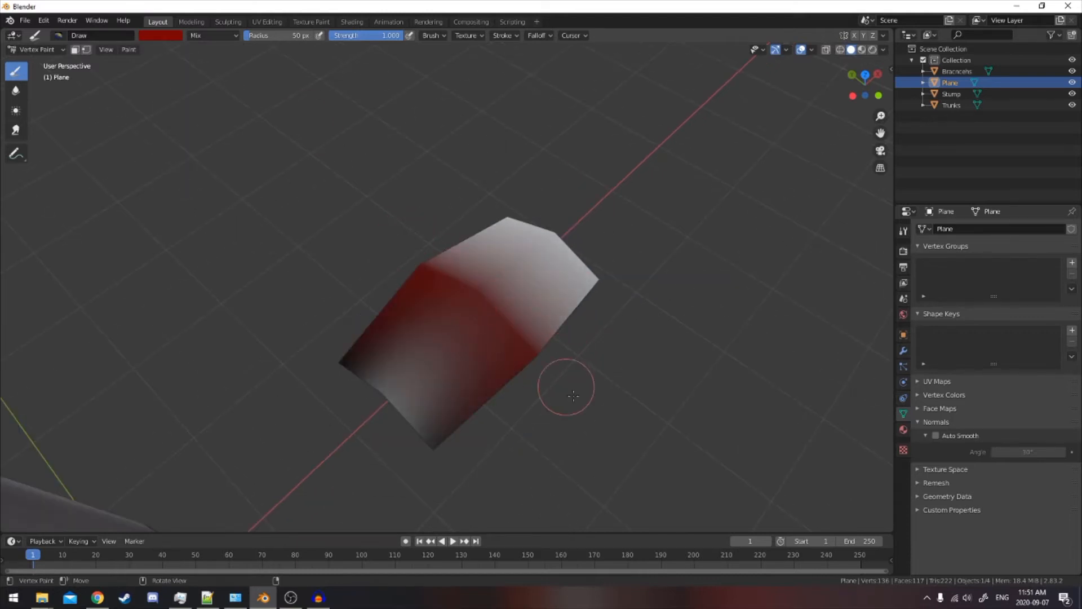
Brighten the brush colour to full red and paint the plane's outer end farthest from the trunk
middle_click_drag(401, 229, 462, 274)
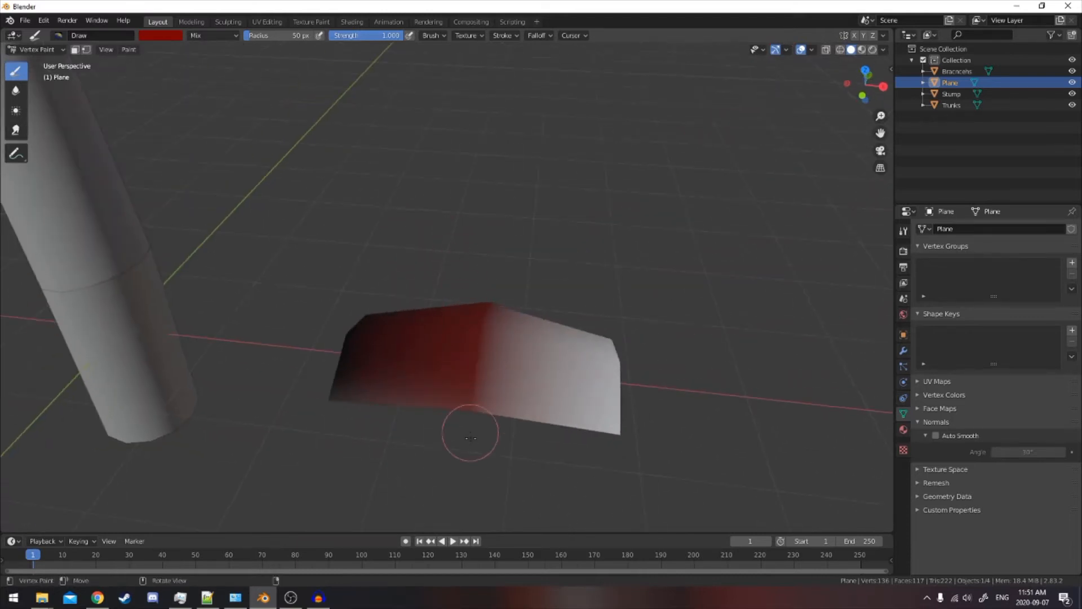
left_click(161, 35)
left_click_drag(241, 75, 236, 50)
middle_click_drag(575, 227, 648, 385)
left_click_drag(599, 451, 604, 370)
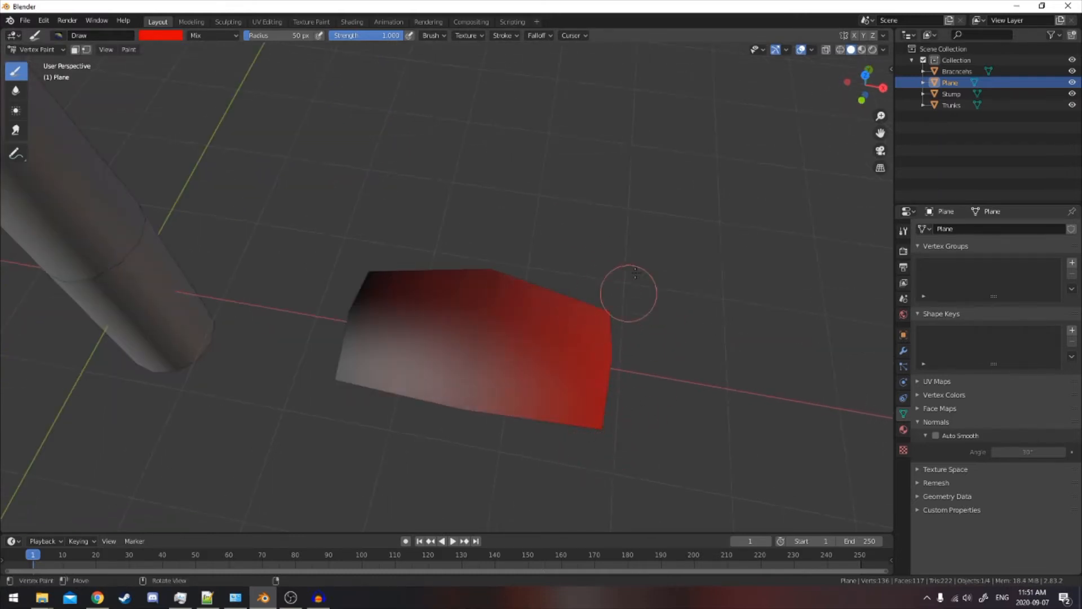
middle_click_drag(628, 293, 361, 237)
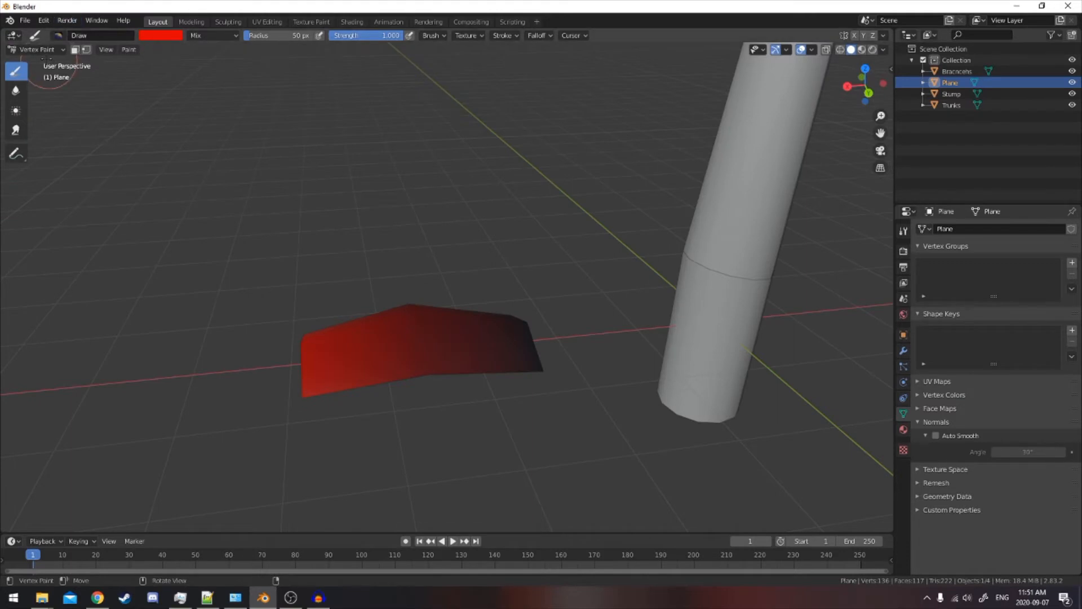
Switch the plane back to Object Mode and deselect everything
left_click(35, 49)
left_click(40, 62)
mouse_move(705, 314)
middle_mouse_down()
mouse_move(553, 316)
mouse_move(636, 301)
mouse_move(536, 293)
middle_mouse_up()
key("a")
key("alt+a")
Open paint.net and create a new image 16 pixels wide and 32 pixels high
left_click(14, 597)
type("paint.net")
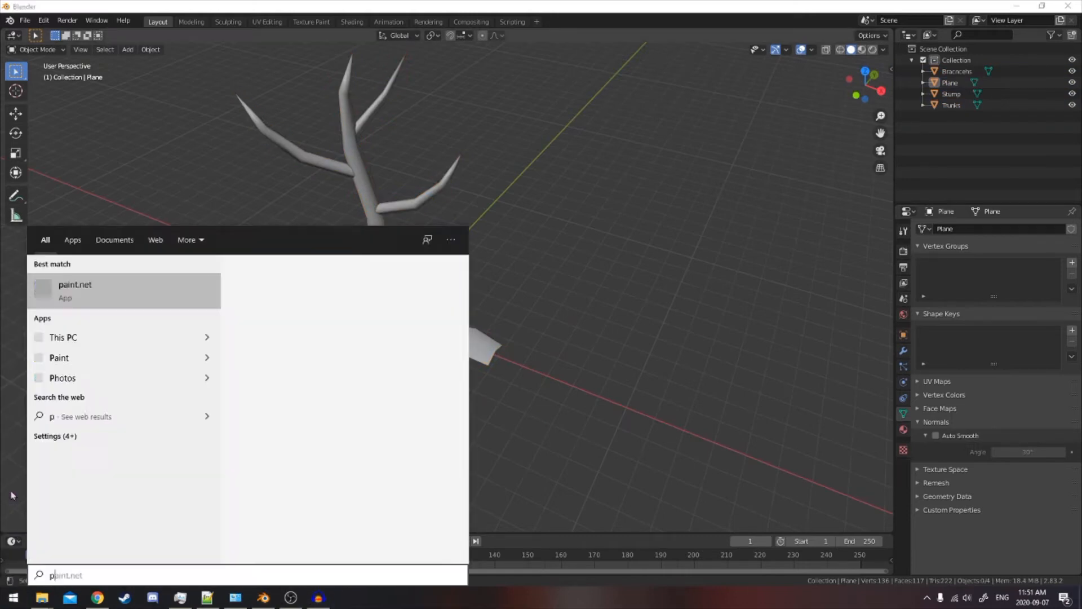
key("Return")
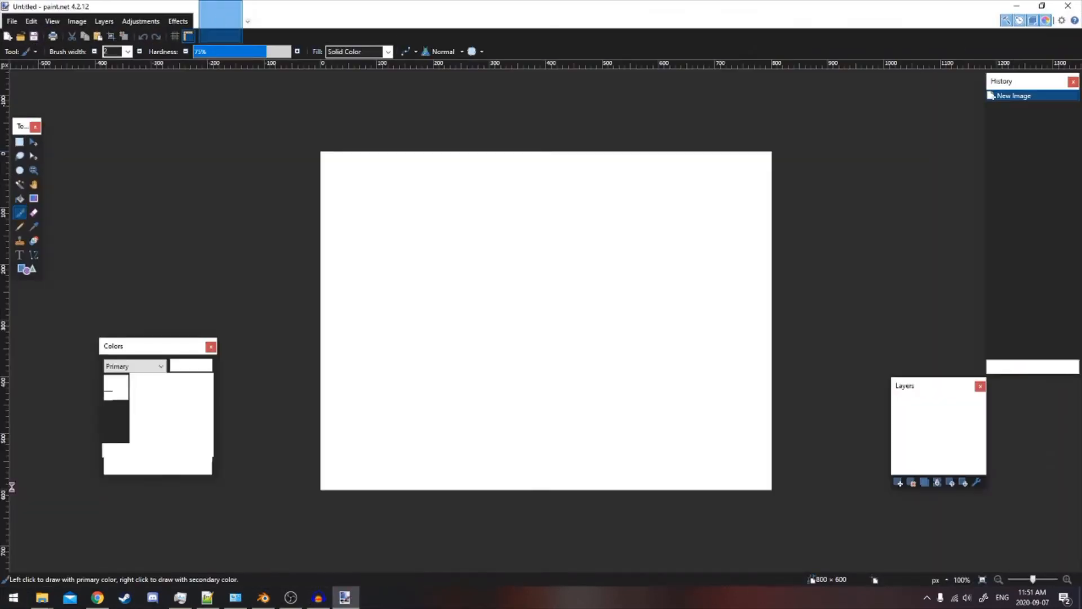
left_click(11, 21)
left_click(29, 32)
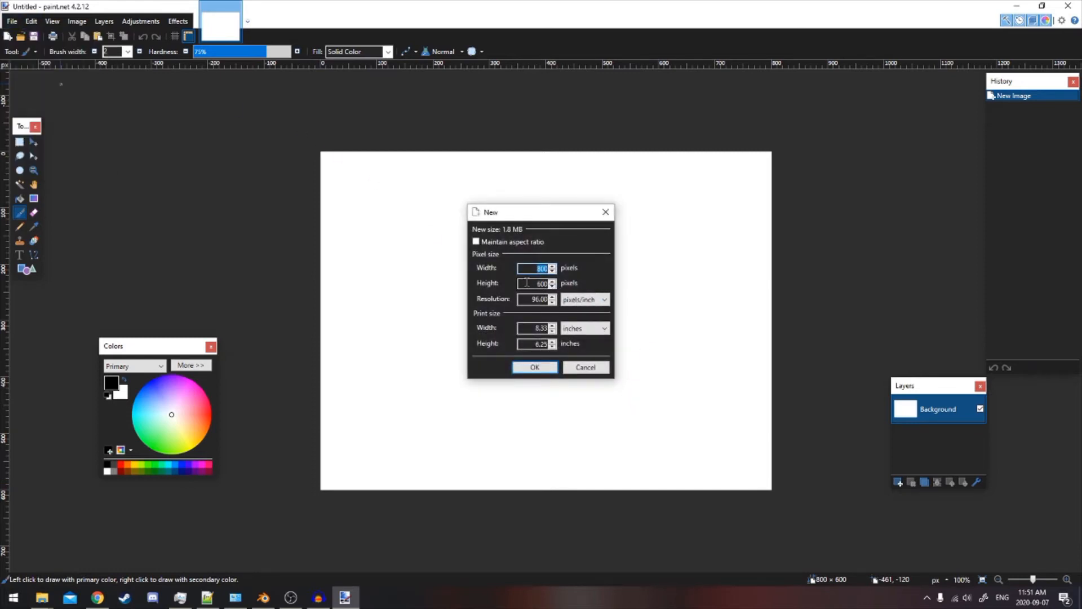
type("32")
key("Return")
Select the whole canvas and erase its white background to transparency
left_click_drag(1035, 572, 1049, 578)
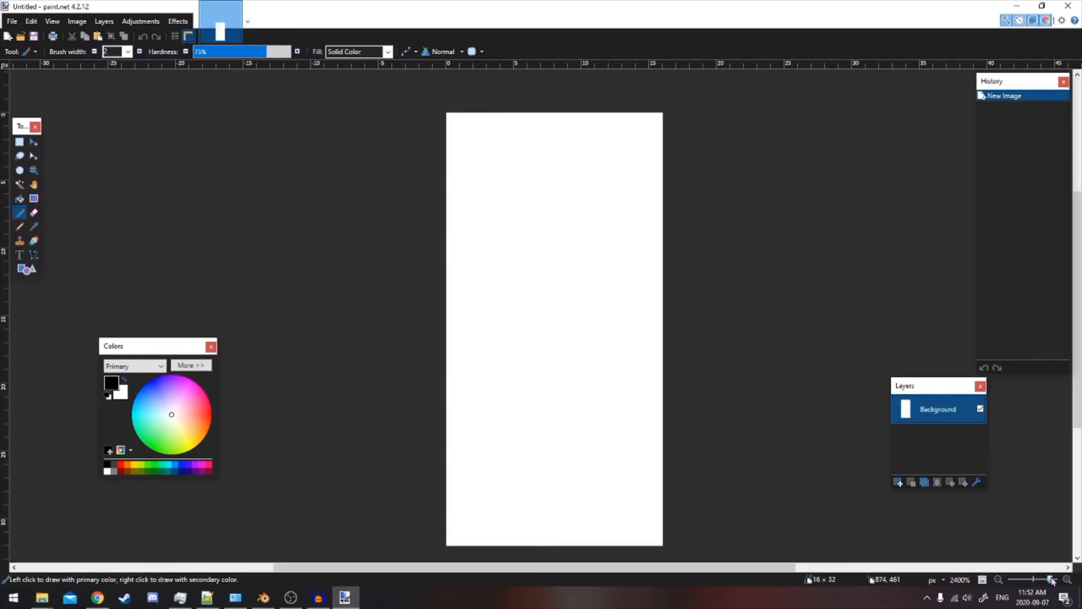
left_click(19, 142)
left_click_drag(357, 111, 689, 363)
key("Delete")
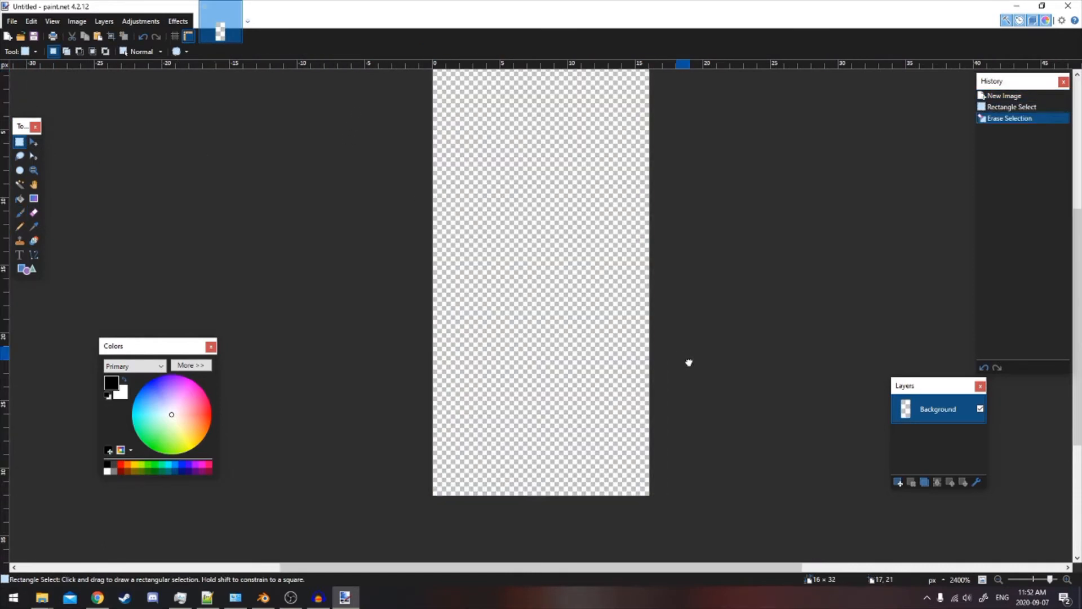
middle_click_drag(688, 363, 676, 399)
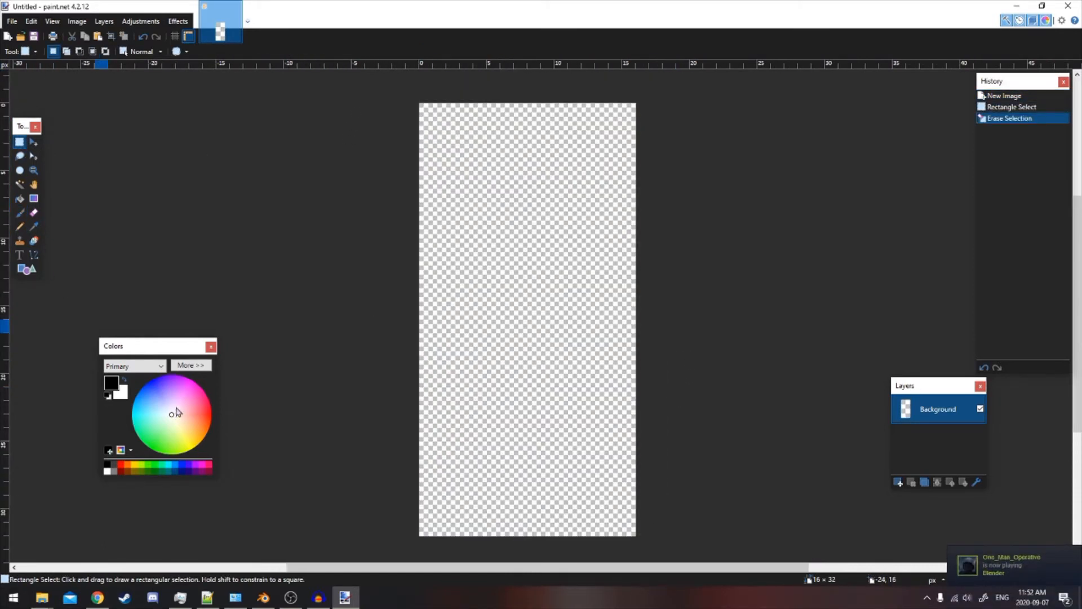
Set the primary colour to grey A5A5A5 and draw a crooked vertical stem up the canvas with the Pencil
left_click(192, 366)
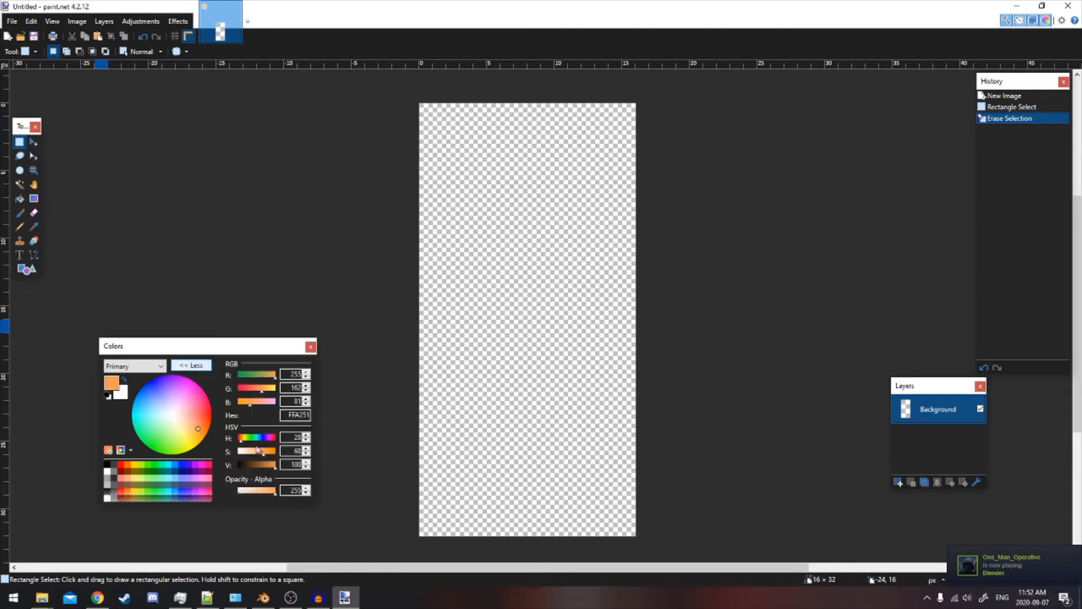
mouse_move(264, 454)
left_mouse_down()
mouse_move(241, 454)
mouse_move(263, 471)
left_mouse_up()
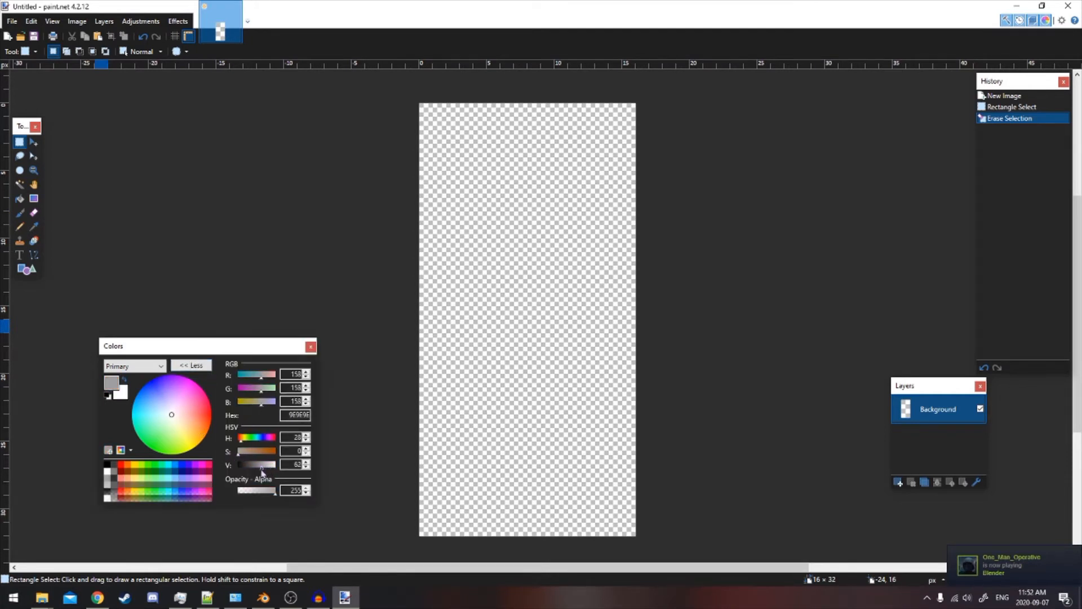
left_click(20, 227)
mouse_move(510, 523)
left_mouse_down()
mouse_move(536, 194)
mouse_move(519, 148)
left_mouse_up()
left_click(520, 530)
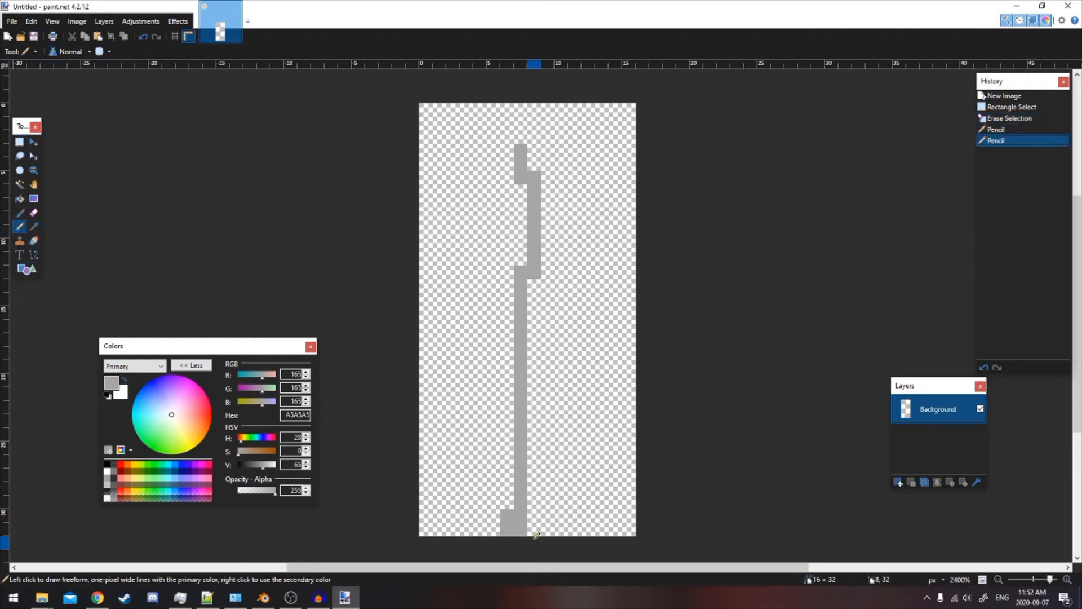
Try an extra pixel beside the stem's base and a left side branch, and undo both pencil strokes
left_click(534, 530)
left_click_drag(508, 434, 466, 381)
key("ctrl+z")
key("ctrl+z")
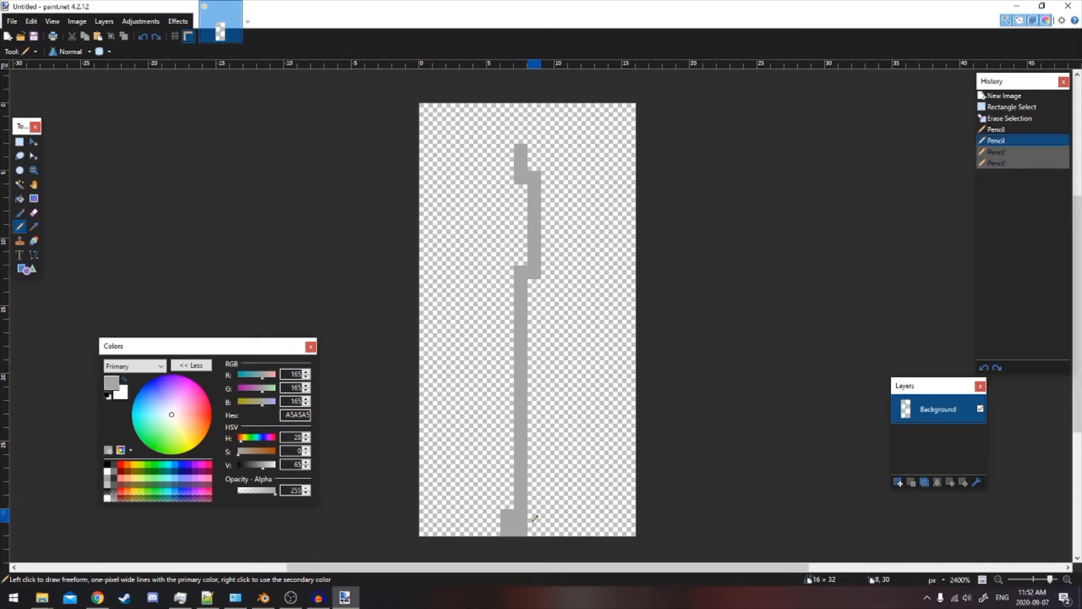
Extend the thickened base of the stem upward and draw a stepped side branch rising to the left
left_click_drag(520, 509, 507, 486)
mouse_move(507, 422)
left_mouse_down()
mouse_move(473, 353)
mouse_move(439, 340)
left_mouse_up()
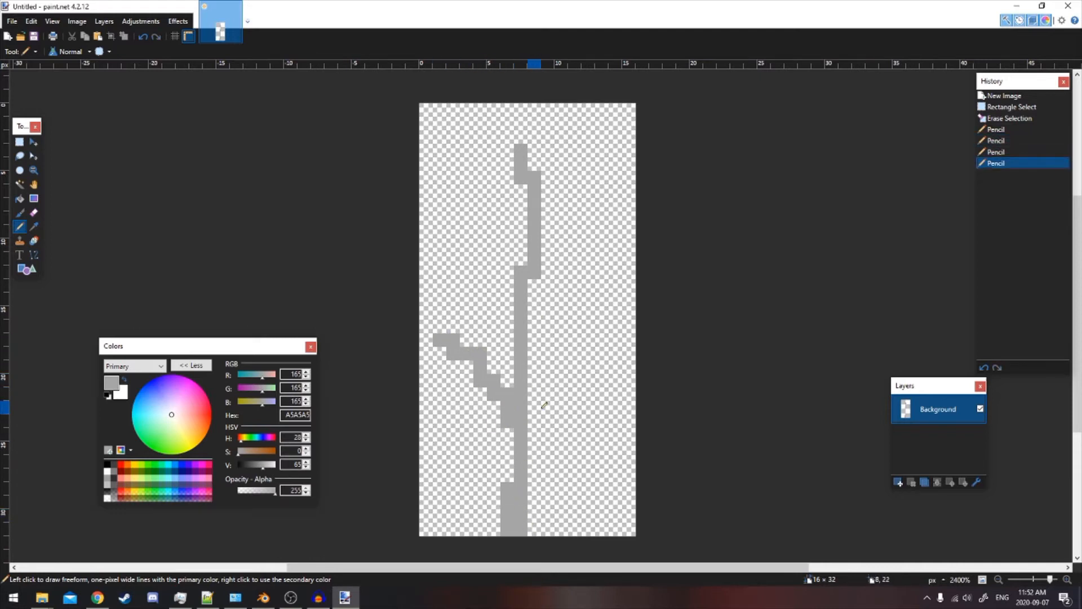
Draw two stepped grey side branches, one rising right from mid-stem and one rising left from the upper stem
left_click_drag(534, 326, 588, 299)
mouse_move(530, 213)
left_mouse_down()
mouse_move(477, 177)
mouse_move(529, 210)
mouse_move(522, 230)
mouse_move(437, 177)
left_mouse_up()
key("ctrl+z")
key("ctrl+z")
key("ctrl+z")
mouse_move(524, 231)
left_mouse_down()
mouse_move(479, 200)
mouse_move(463, 204)
left_mouse_up()
left_click(521, 228)
Draw a stepped grey side branch rising to the right from the upper part of the stem
mouse_move(542, 183)
left_mouse_down()
mouse_move(574, 171)
mouse_move(567, 177)
left_mouse_up()
key("ctrl+z")
left_click(549, 192)
left_click(562, 178)
key("ctrl+z")
key("ctrl+z")
left_click(549, 204)
left_click(563, 193)
left_click(588, 190)
left_click(588, 190)
left_click(575, 190)
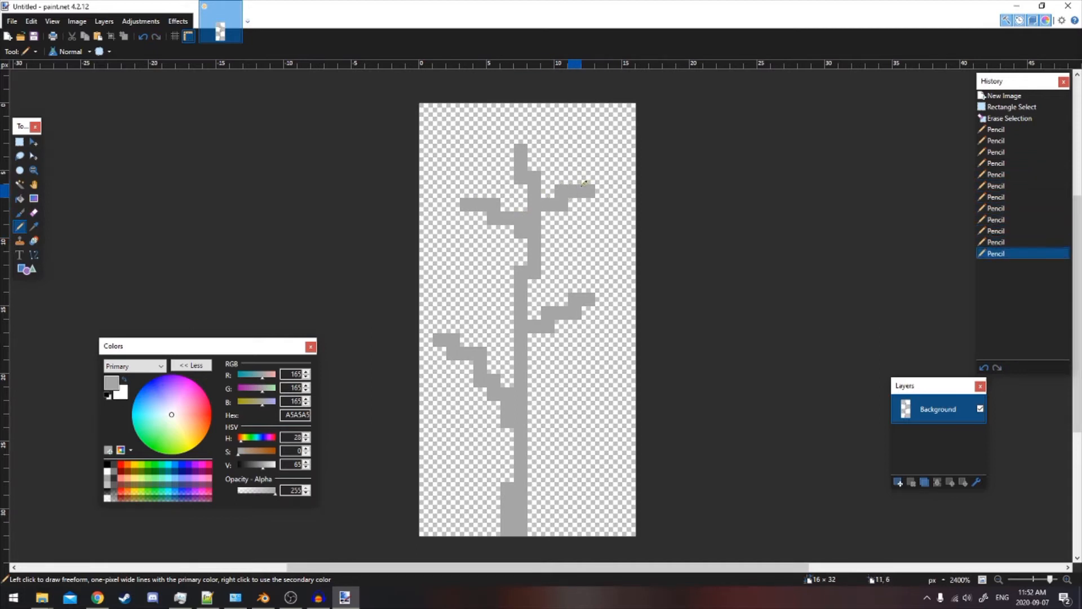
Draw two short stepped side branches low on the stem, one on each side
left_click_drag(532, 462, 573, 449)
left_click(559, 437)
key("ctrl+z")
left_click_drag(494, 488, 466, 476)
Set the primary colour to olive green 6E7F4D and pencil leaf pixels around the lowest left branch
left_click(255, 451)
left_click_drag(267, 474, 256, 471)
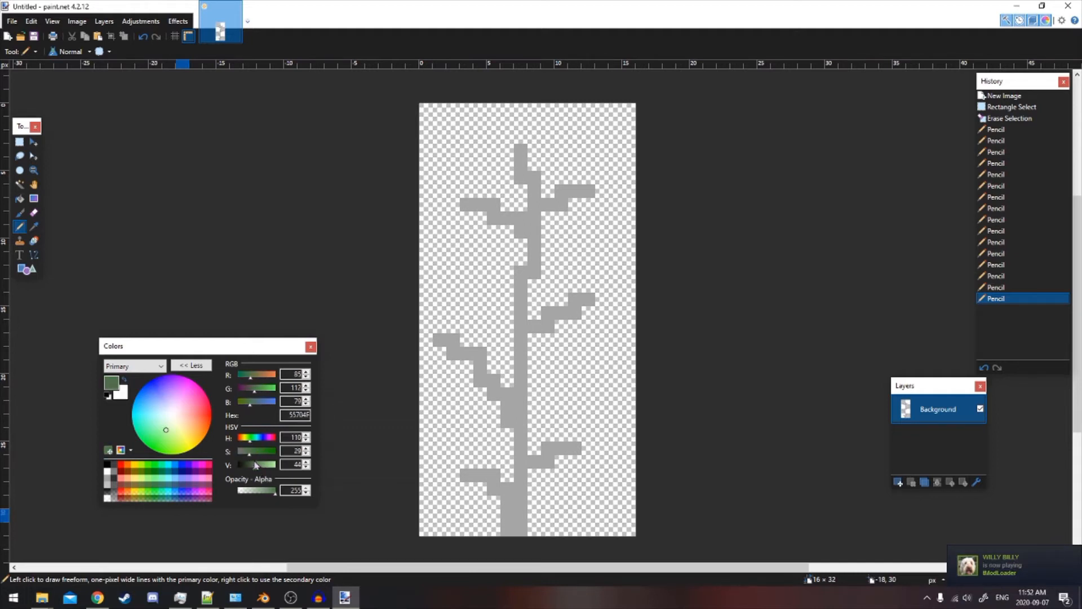
left_click(257, 464)
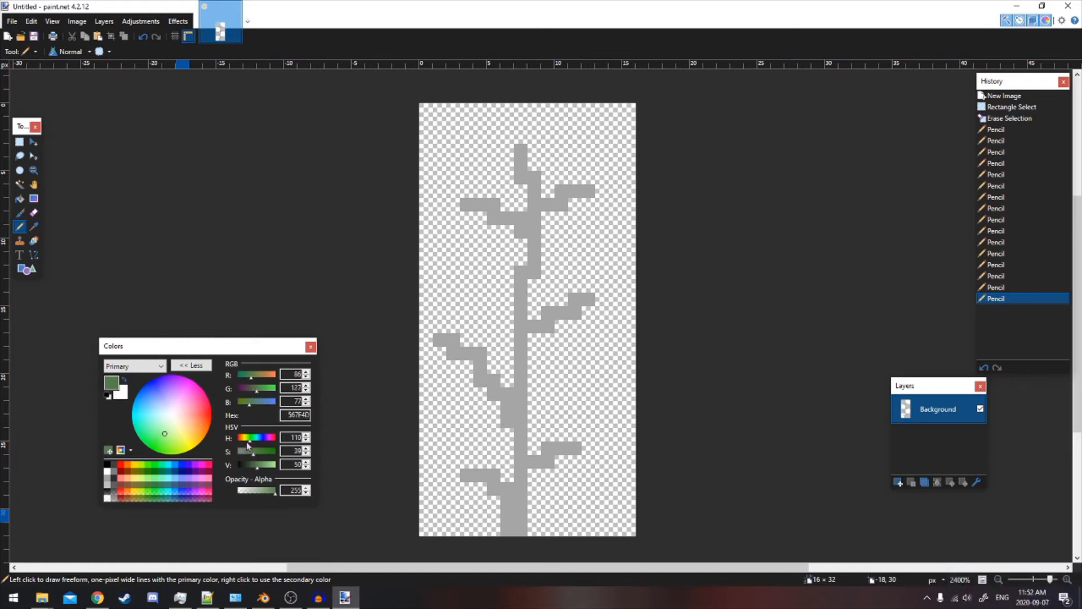
mouse_move(466, 462)
left_mouse_down()
mouse_move(467, 444)
mouse_move(441, 476)
mouse_move(466, 502)
left_mouse_up()
left_click(453, 501)
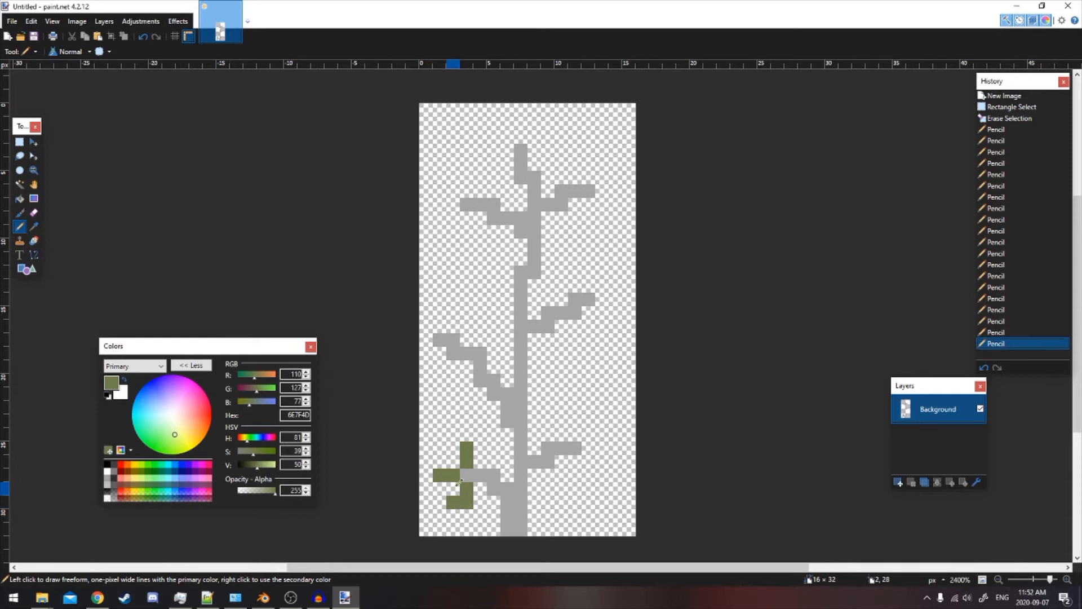
left_click(450, 464)
left_click(493, 502)
Pencil a cluster of olive green leaf pixels around the lowest right branch
mouse_move(494, 462)
left_mouse_down()
mouse_move(493, 475)
mouse_move(563, 474)
left_mouse_up()
left_click(534, 488)
mouse_move(548, 435)
left_mouse_down()
mouse_move(561, 435)
mouse_move(561, 407)
left_mouse_up()
left_click(575, 435)
left_click(575, 448)
left_click(575, 461)
Pencil olive green leaf pixels above and below the middle left branch, out to its tip
left_click(469, 393)
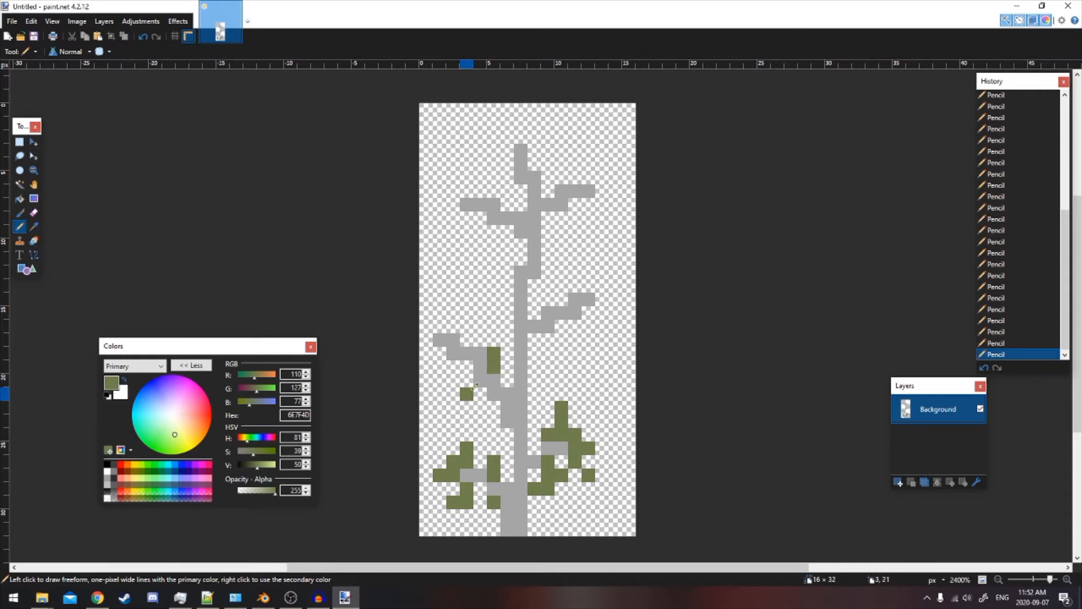
left_click(480, 340)
left_click_drag(466, 340, 466, 326)
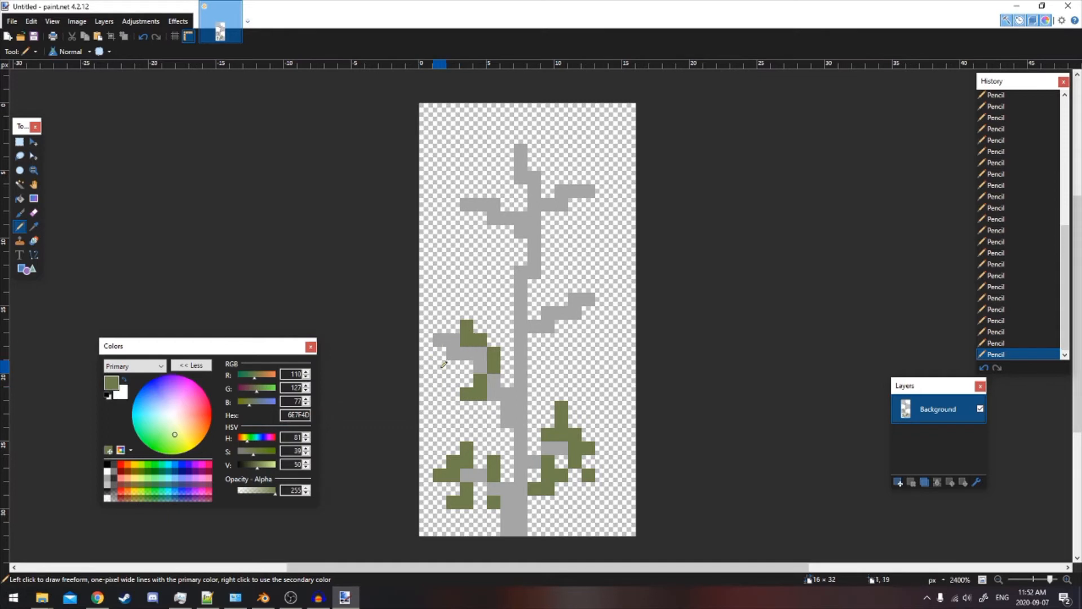
left_click(440, 361)
left_click(426, 326)
key("ctrl+z")
left_click(439, 326)
Pencil olive green leaves around the middle right branch and a small cluster beside the stem below it
left_click(548, 340)
left_click(549, 354)
mouse_move(548, 314)
left_mouse_down()
mouse_move(548, 299)
mouse_move(575, 299)
left_mouse_up()
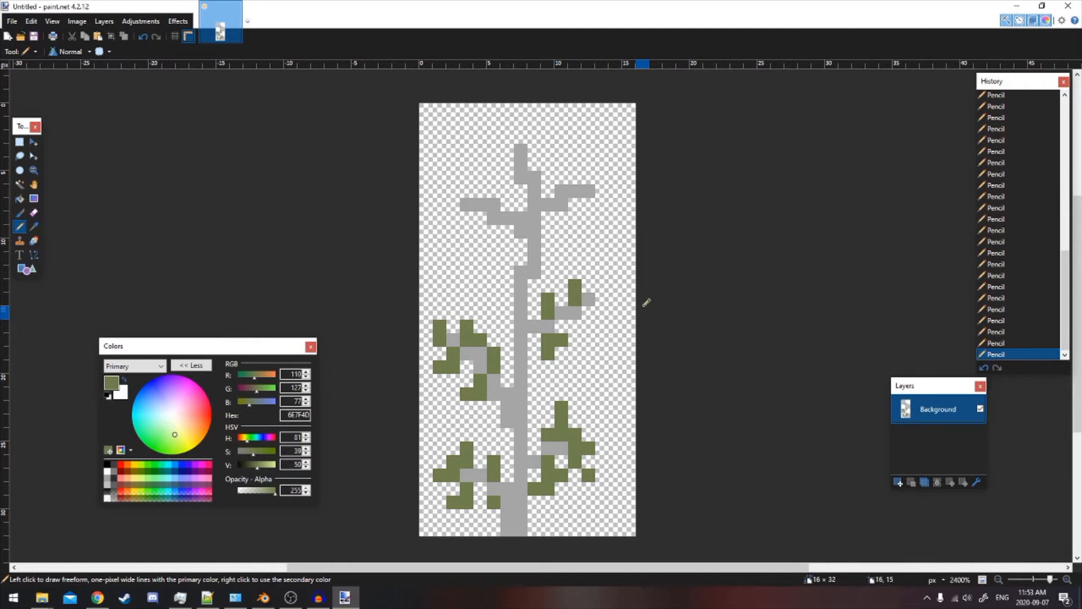
left_click(587, 327)
left_click_drag(602, 300, 602, 286)
left_click(534, 394)
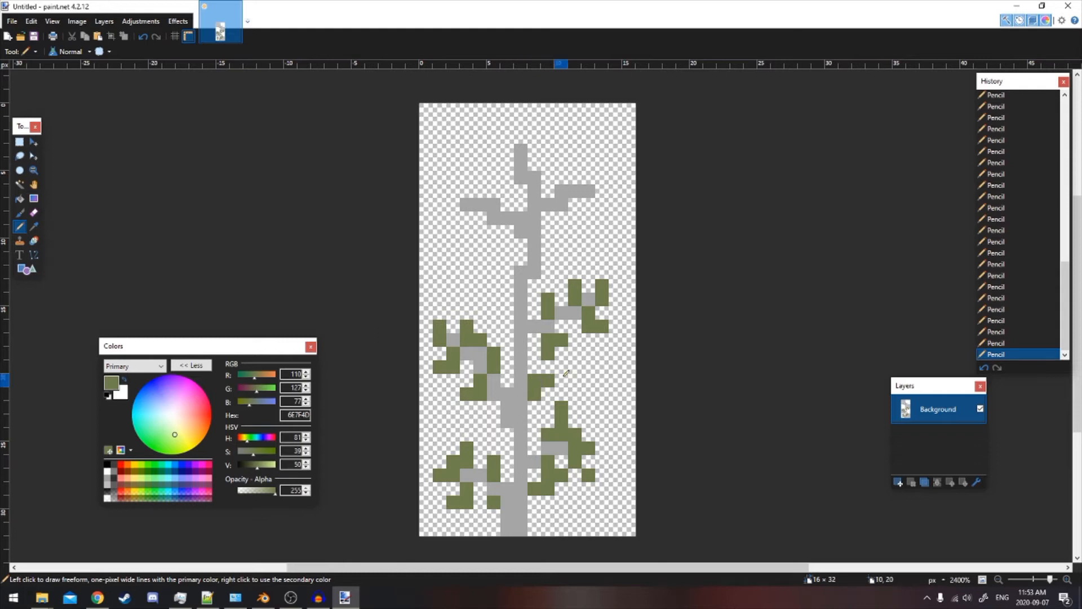
key("ctrl+z")
left_click(574, 367)
key("ctrl+z")
Add leaf pixels above the middle right branch and along both sides of the stem up to the upper branches
left_click(589, 272)
left_click(558, 285)
left_click_drag(507, 300, 492, 271)
left_click(480, 274)
left_click(507, 260)
left_click(548, 258)
left_click(562, 232)
left_click(548, 232)
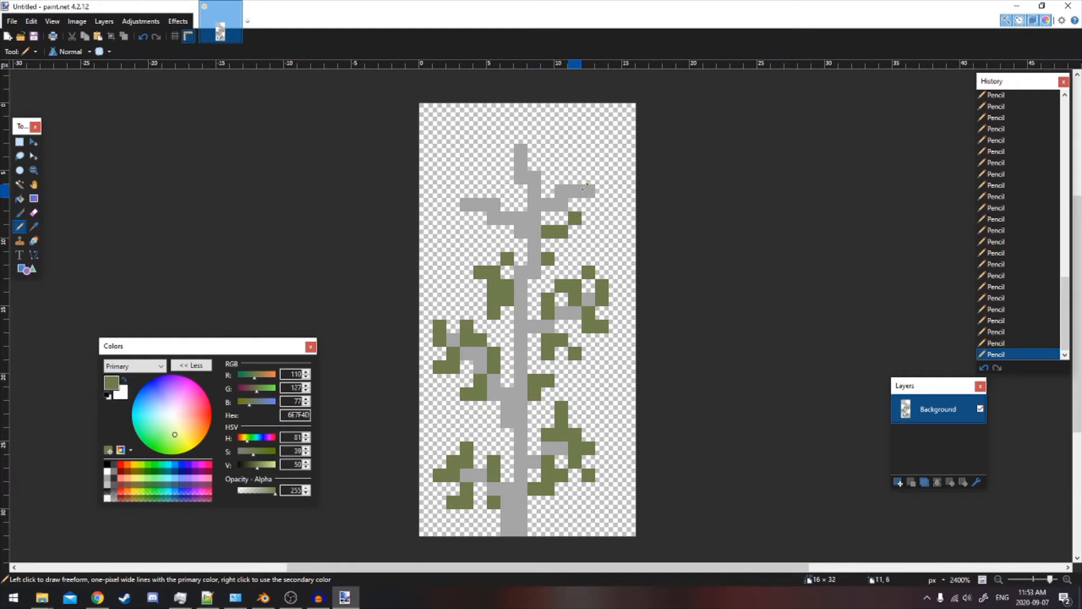
Pencil olive green leaves around the upper right branch, the stem's tip and the top of the upper left branch
left_click_drag(602, 204, 589, 204)
left_click(601, 177)
left_click(575, 191)
mouse_move(523, 203)
left_mouse_down()
mouse_move(509, 192)
mouse_move(507, 164)
mouse_move(540, 137)
left_mouse_up()
left_click(465, 214)
left_click(452, 193)
key("ctrl+z")
key("ctrl+z")
left_click(506, 123)
Fill out the underside and outer end of the upper left branch with leaf pixels
left_click(480, 245)
key("ctrl+z")
left_click(493, 232)
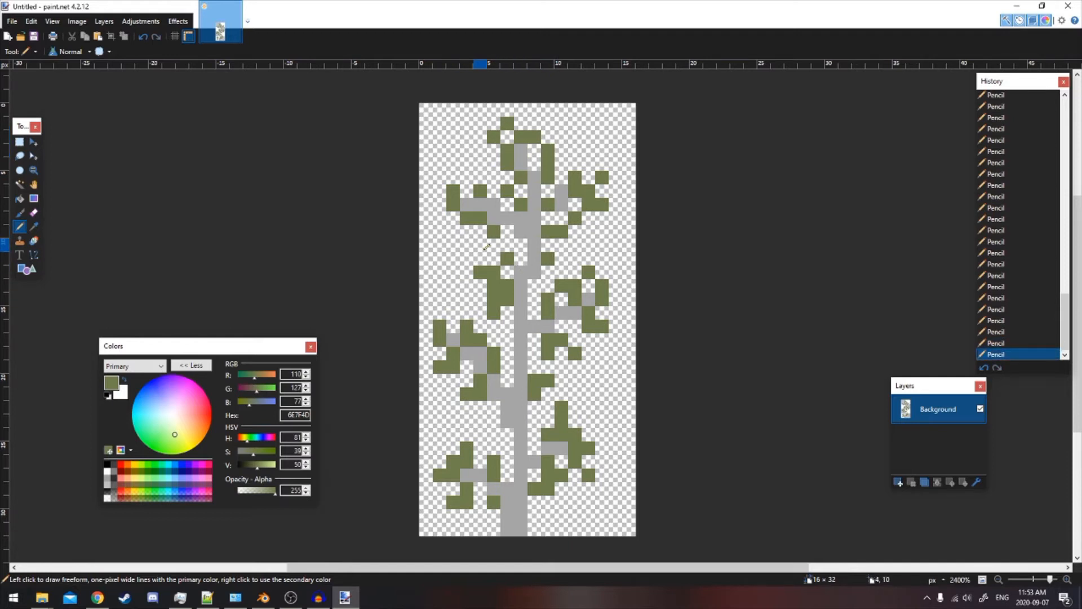
key("ctrl+z")
left_click(462, 231)
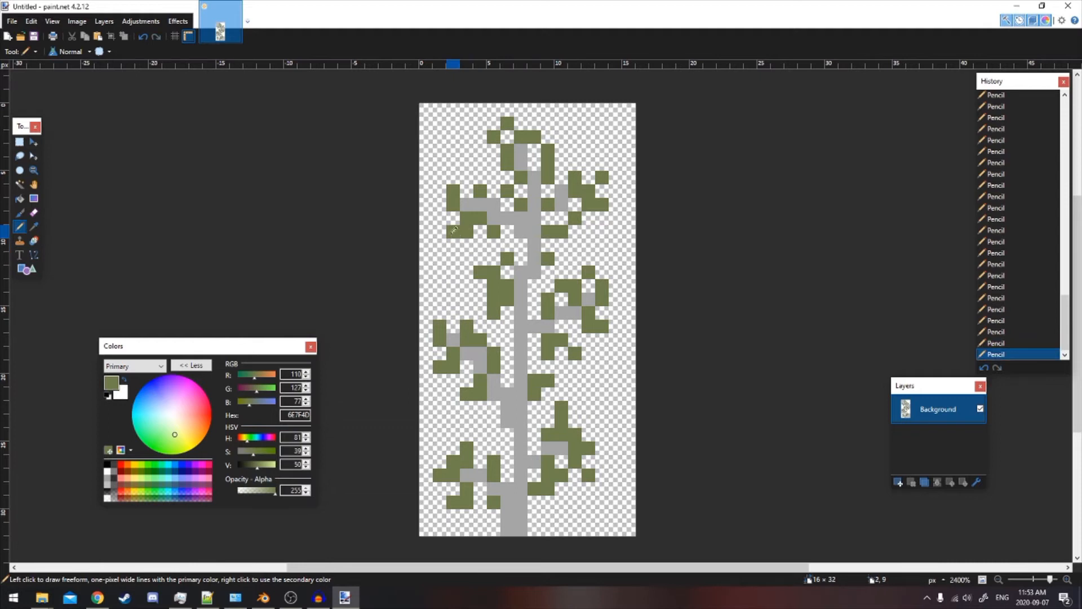
key("ctrl+z")
left_click(440, 218)
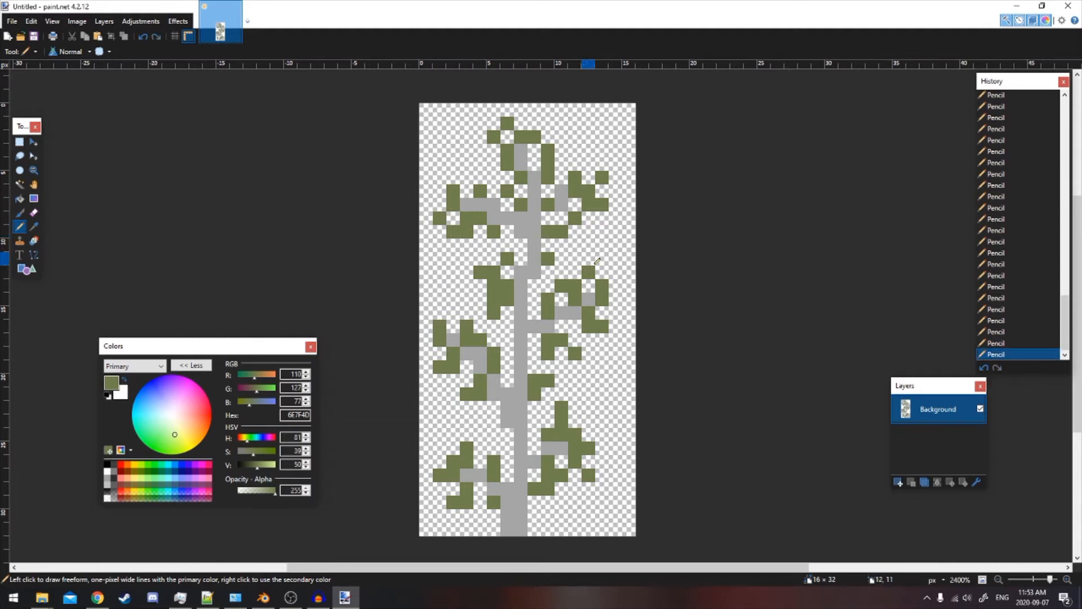
Scatter extra leaf pixels into the remaining gaps beside the middle and lower stem
key("ctrl+z")
left_click(468, 296)
key("ctrl+z")
left_click(468, 288)
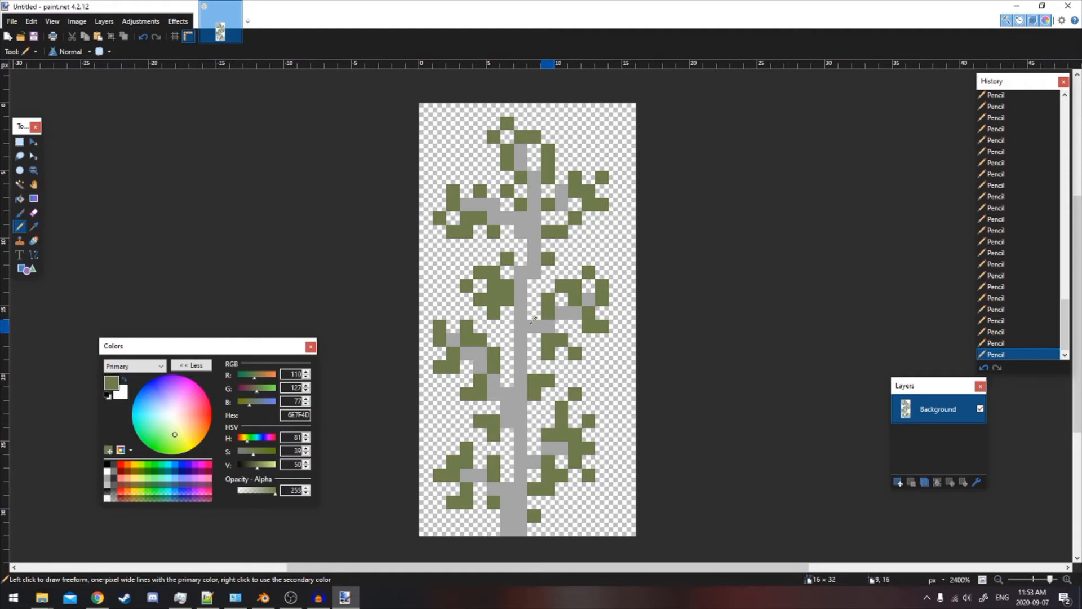
left_click(533, 422)
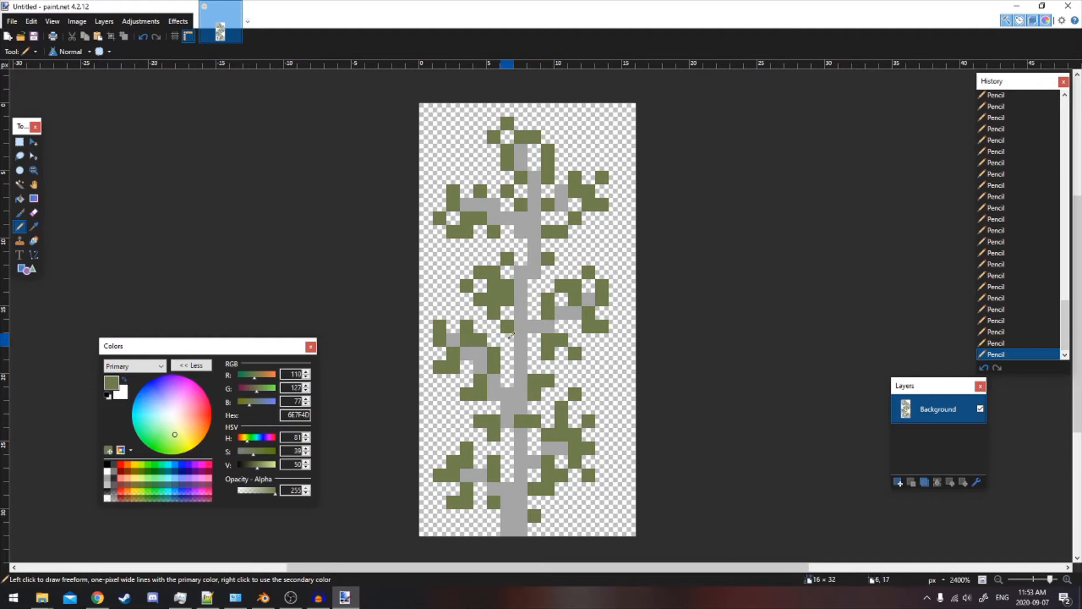
scroll(539, 242, "right", 1)
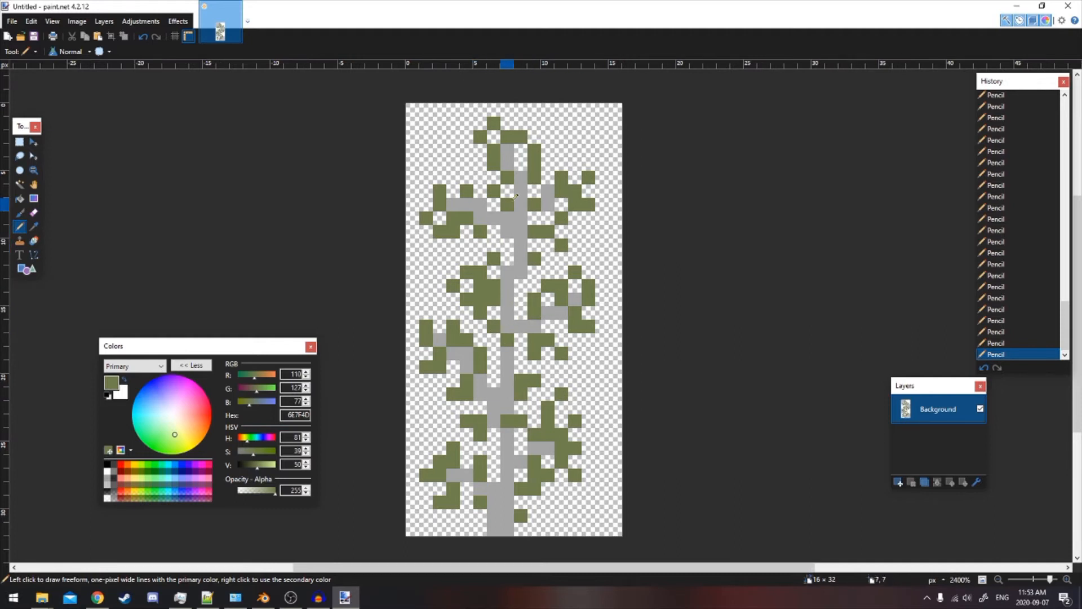
Save the image as the PNG file Treetorial_Foliage in the Documents folder
left_click(8, 22)
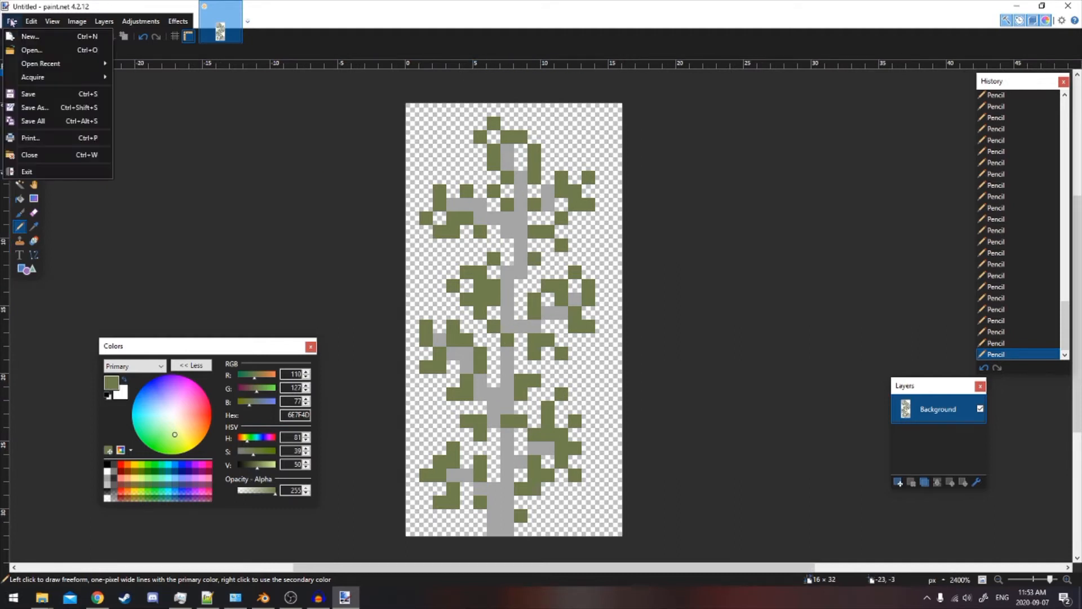
left_click(40, 111)
scroll(48, 169, "up", 1)
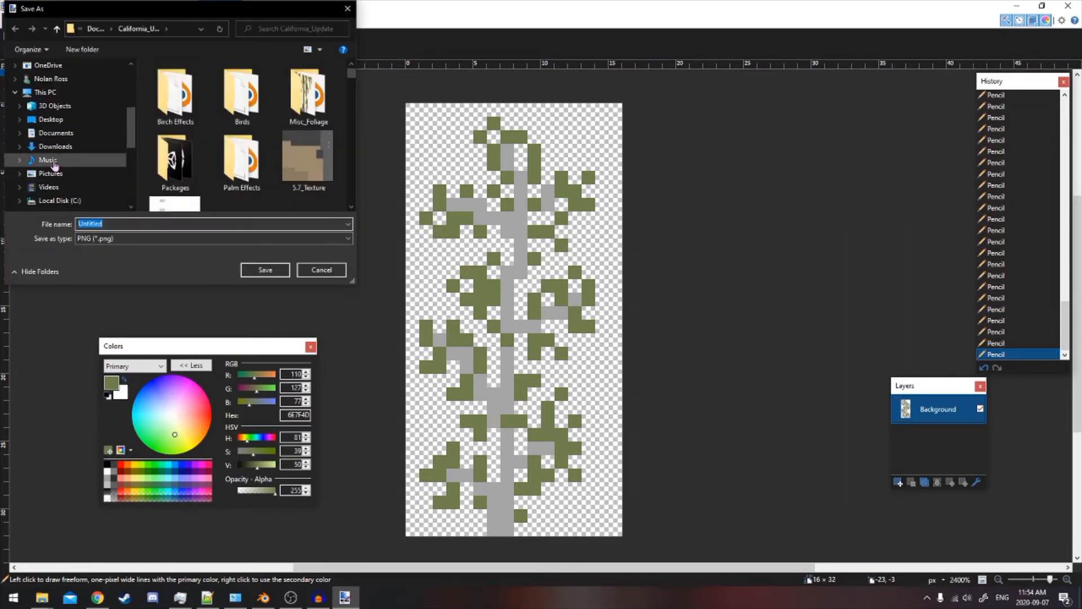
left_click(56, 133)
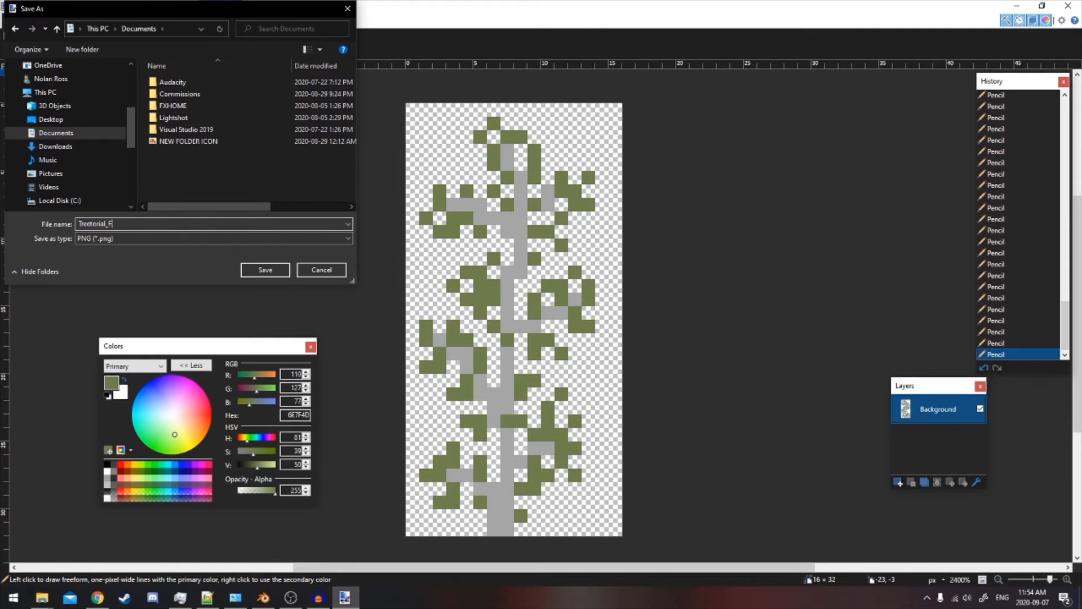
key("Return")
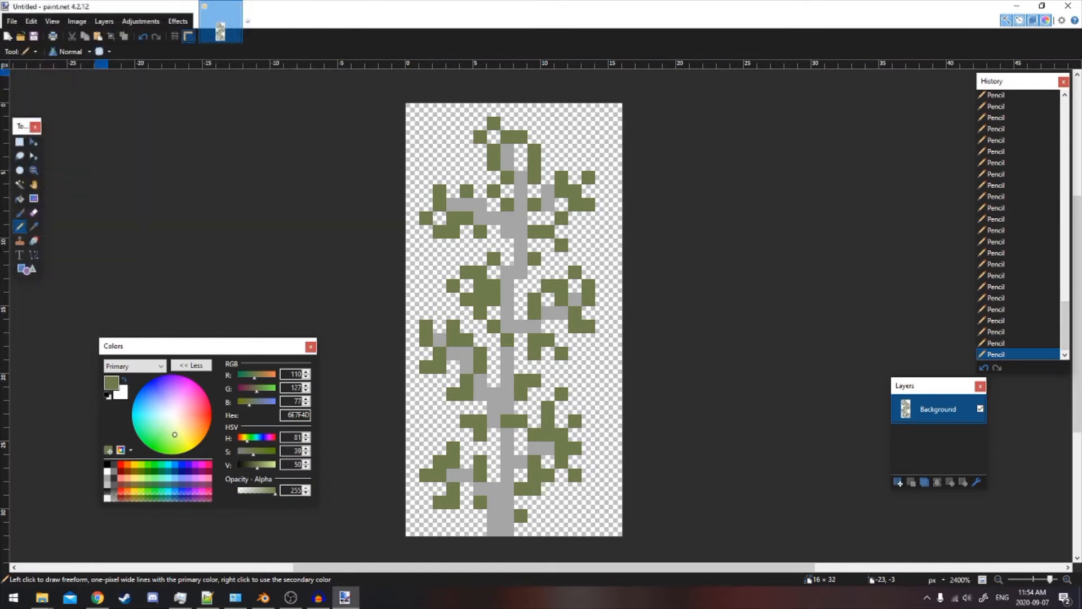
key("Return")
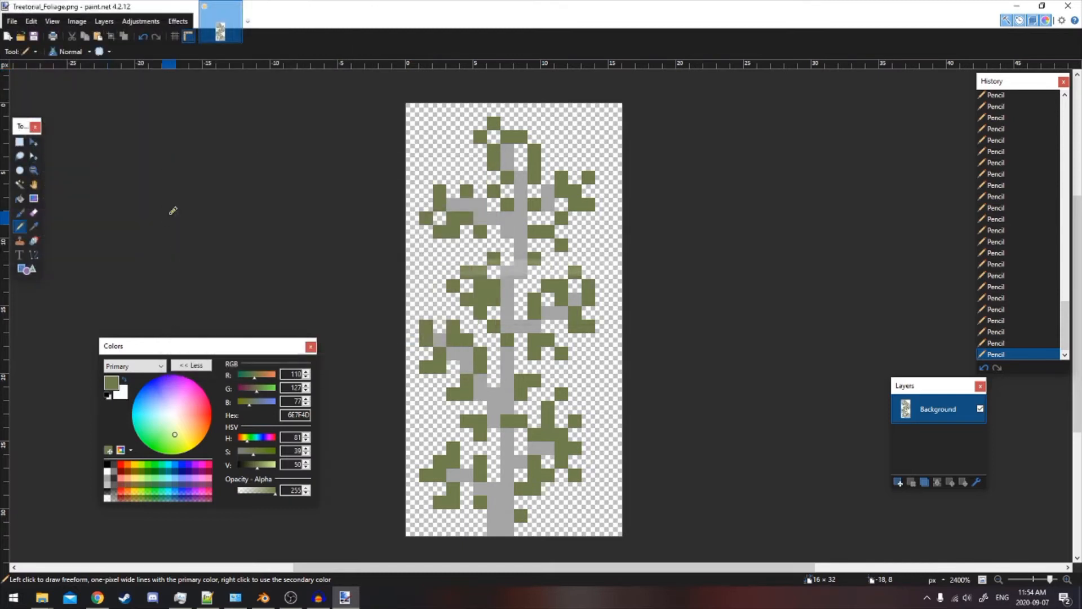
Create a new 2 x 2 pixel image and paint its left column olive green
left_click(13, 33)
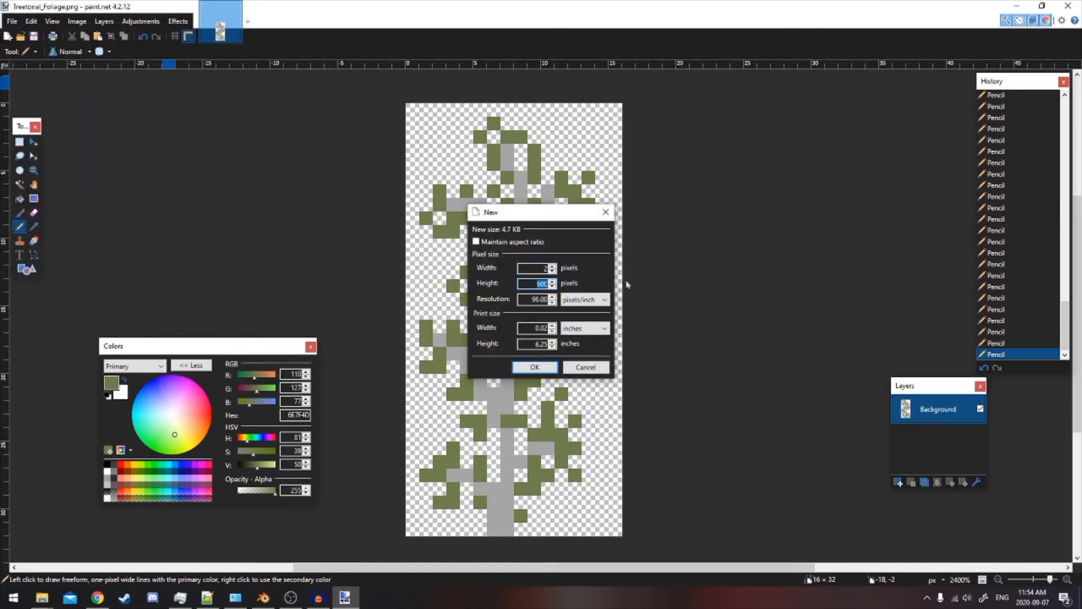
left_click(533, 369)
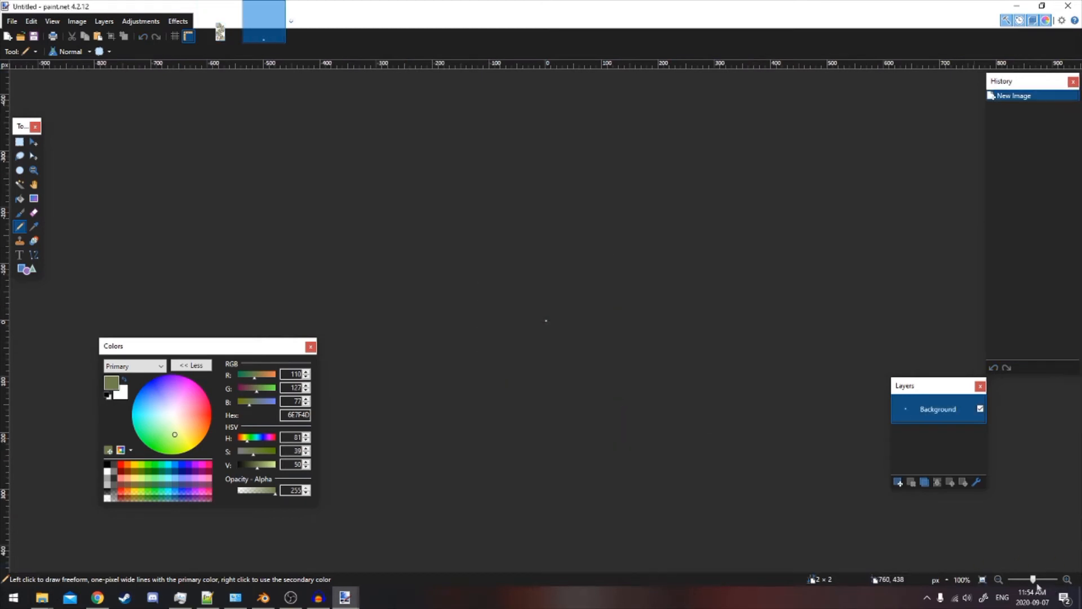
left_click_drag(1034, 580, 1058, 580)
left_click_drag(561, 307, 555, 375)
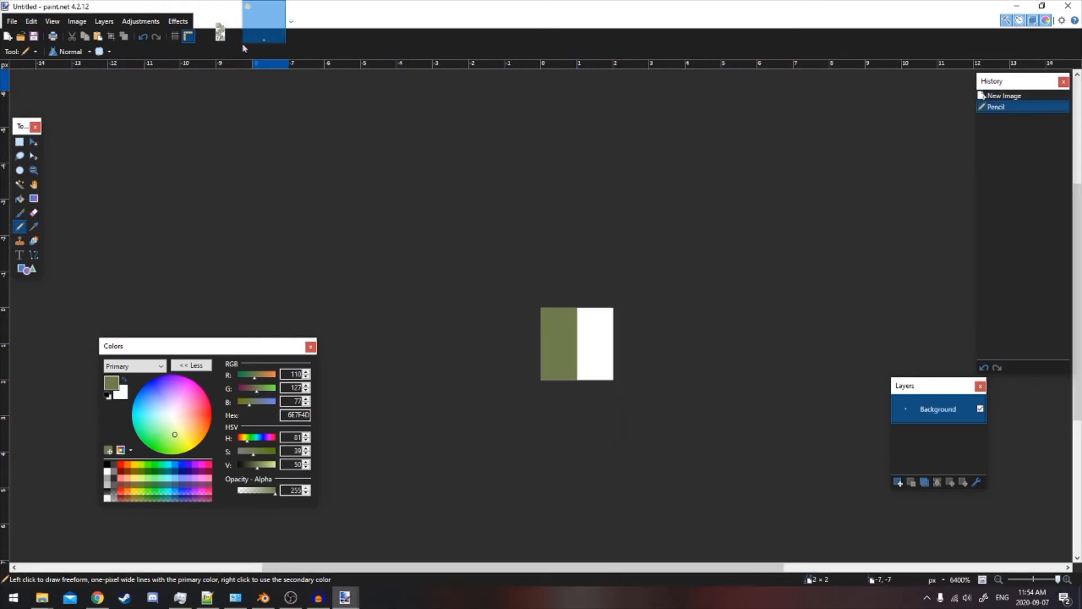
Sample the stem's grey A5A5A5 from the foliage image and paint the 2 x 2 image's left column with it
left_click(208, 23)
left_click(33, 226)
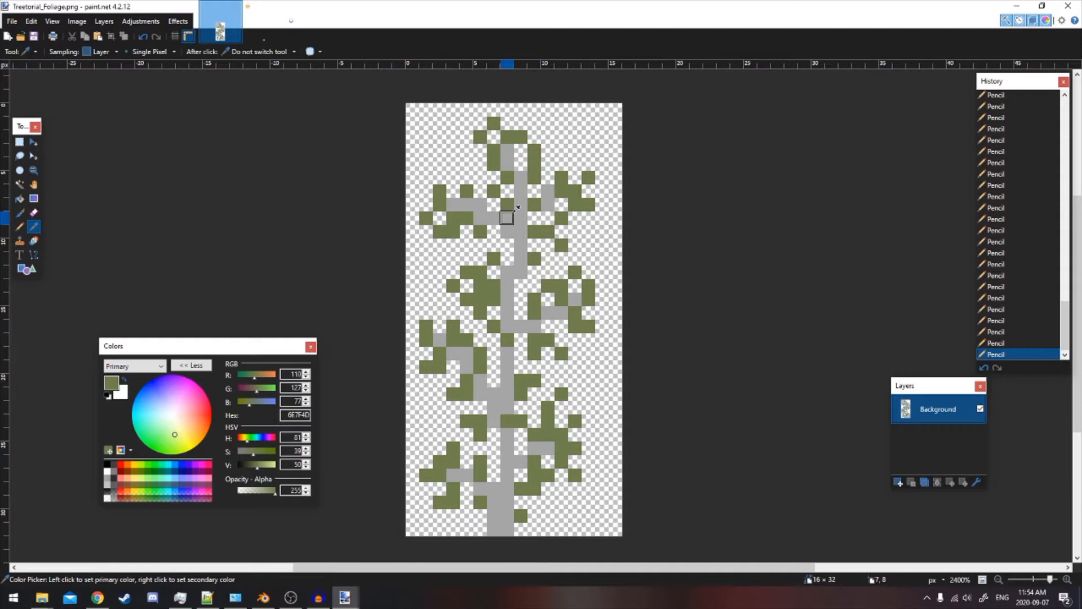
left_click(507, 213)
left_click(264, 20)
left_click(20, 226)
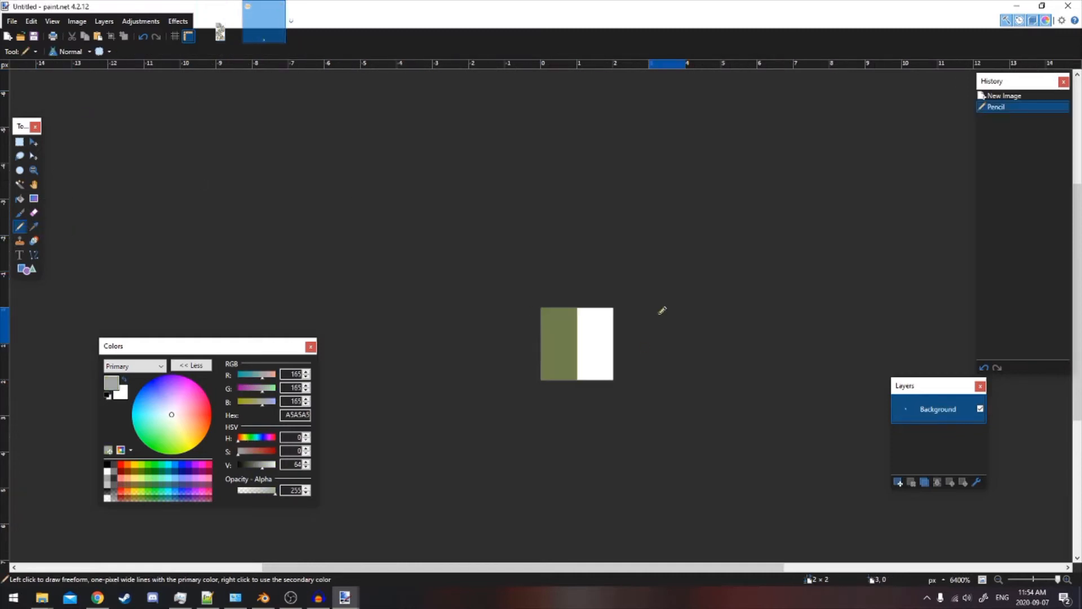
left_click_drag(559, 324, 574, 414)
scroll(552, 360, "right", 1, "shift")
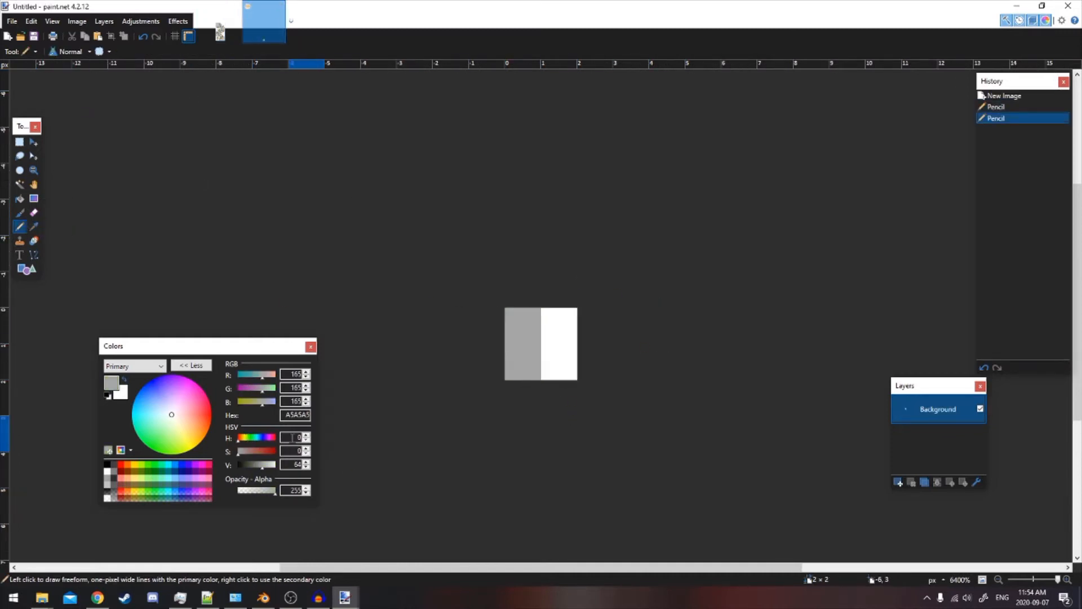
Paint the right column tan C1A787 and repaint it with the lighter beige CEBBA5
left_click_drag(242, 448, 247, 451)
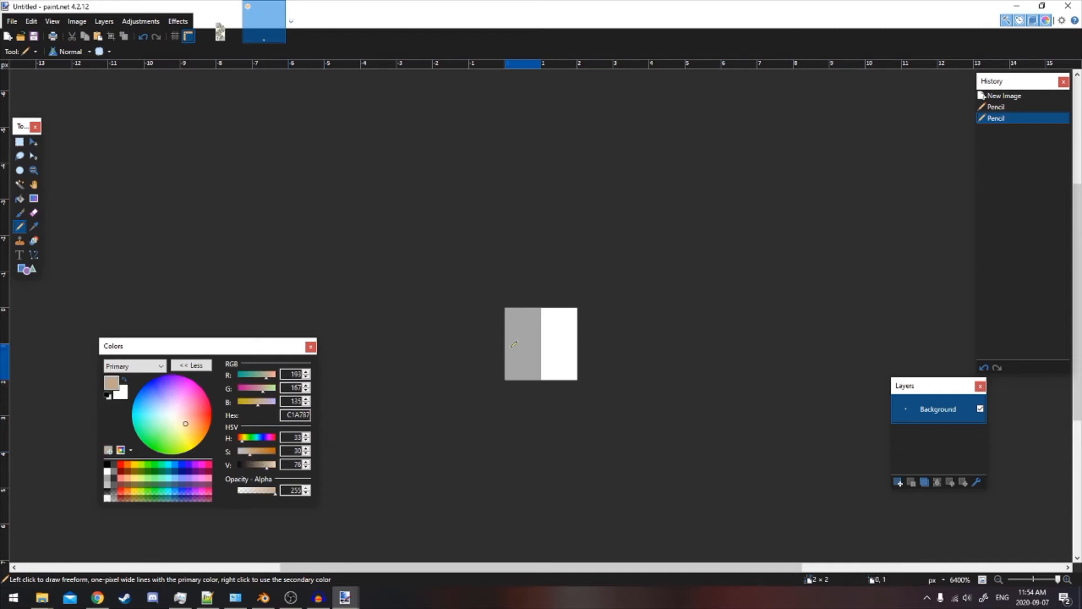
left_click_drag(558, 322, 558, 372)
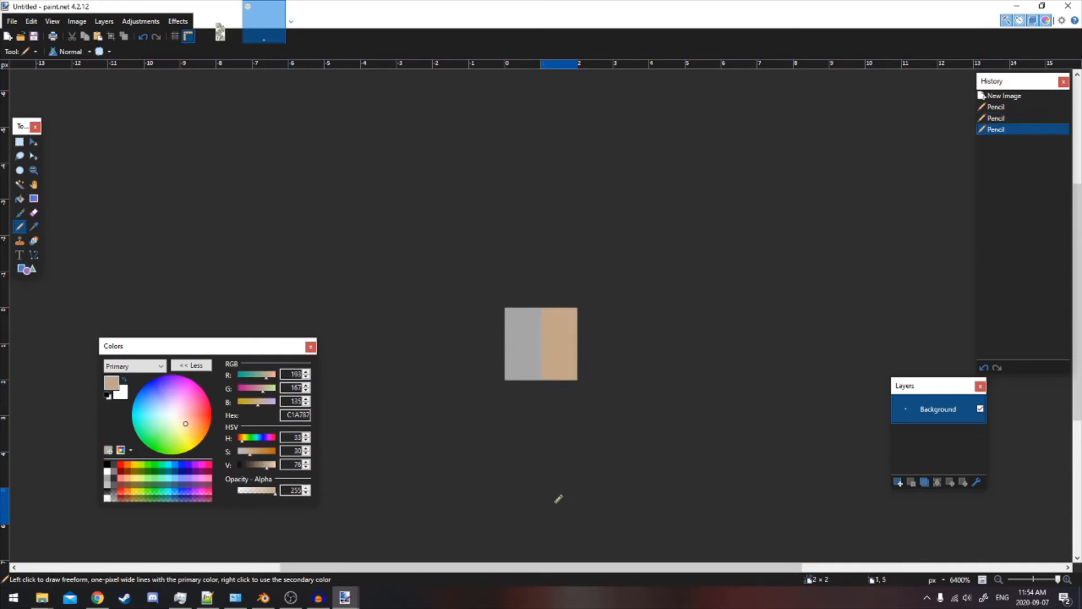
left_click(246, 451)
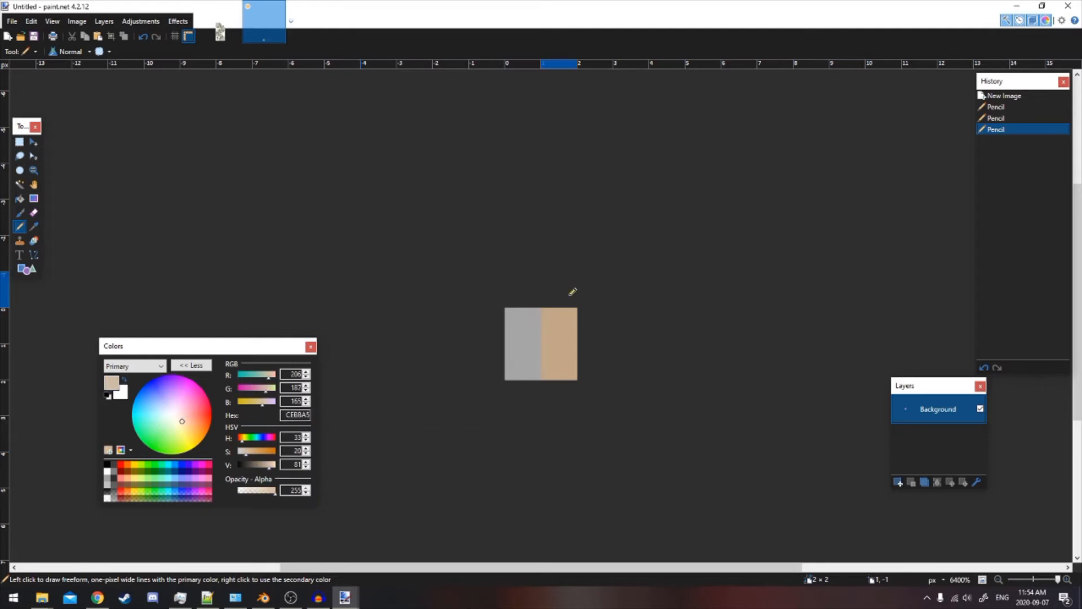
left_click_drag(567, 296, 566, 392)
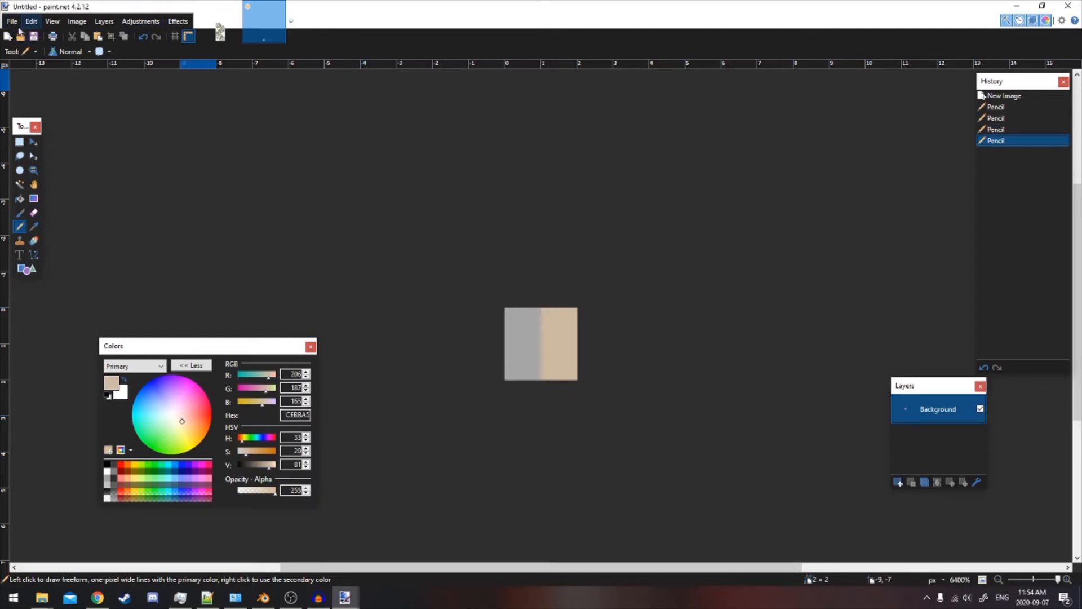
Save the 2 x 2 image as the PNG file Treetorial_Texture in the Documents folder
left_click(12, 20)
left_click(57, 107)
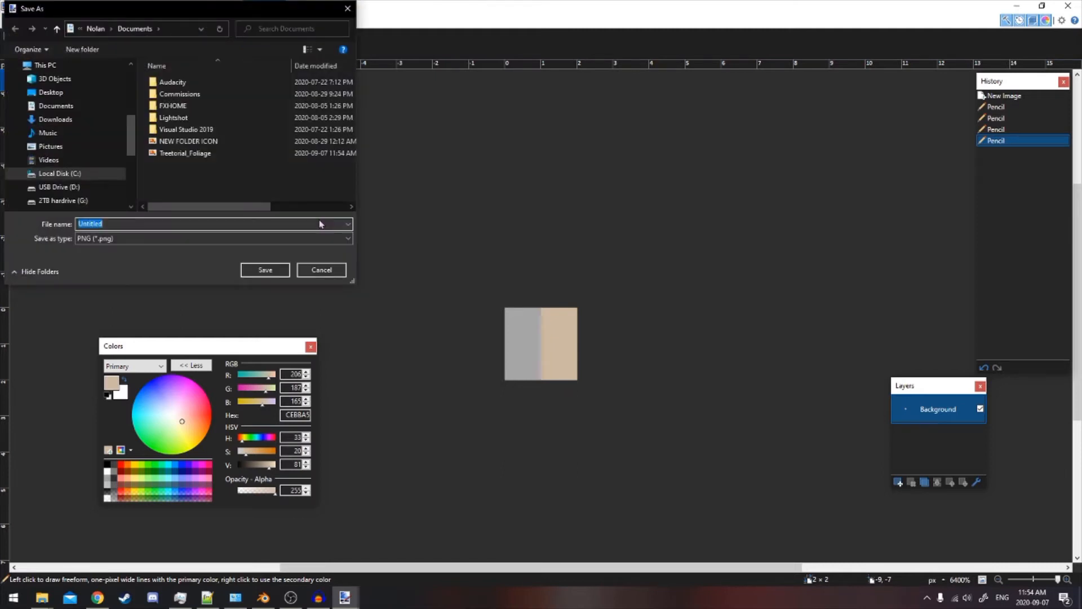
type("Treetorial")
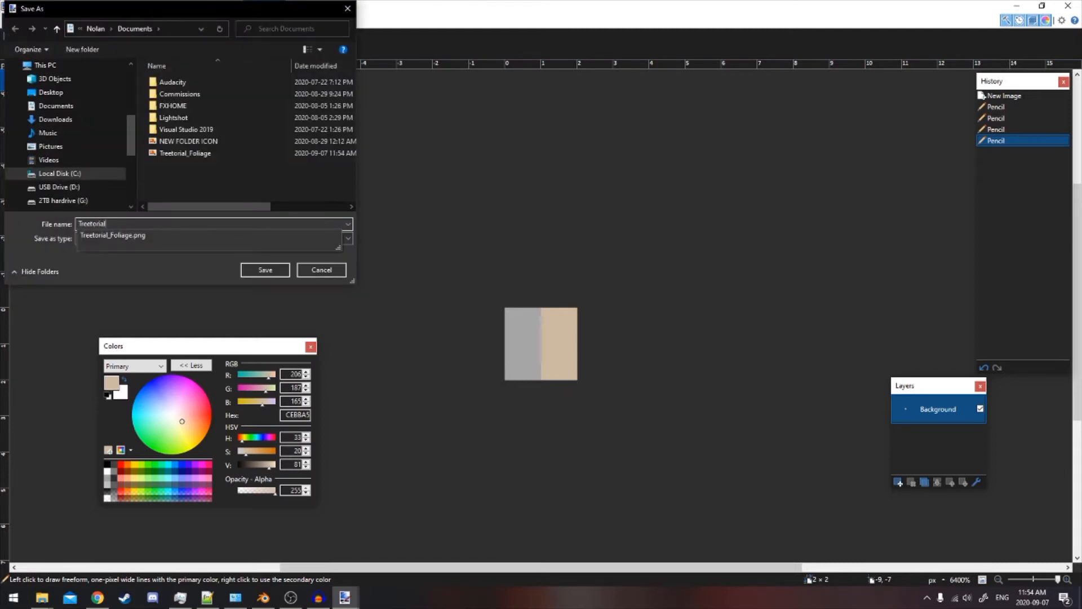
type("_Texture")
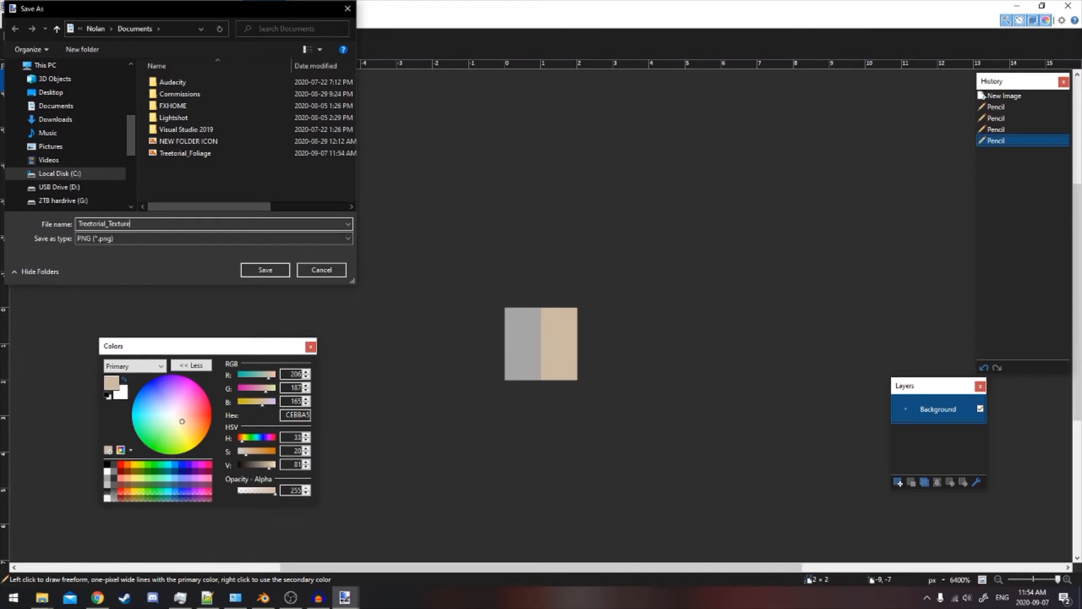
key("Return")
key("Return")
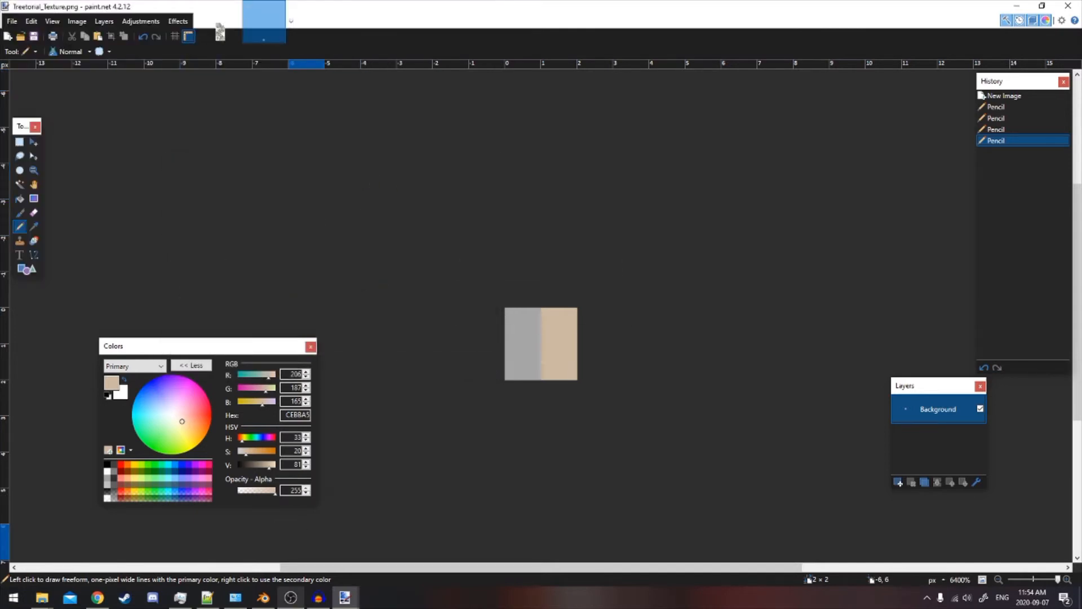
Switch to Blender and open the bent plane beside the tree in Edit Mode
left_click(263, 598)
left_click(388, 261)
mouse_move(415, 262)
middle_mouse_down()
mouse_move(478, 243)
mouse_move(498, 223)
mouse_move(560, 286)
mouse_move(472, 340)
mouse_move(582, 344)
middle_mouse_up()
left_click(473, 339)
key("Tab")
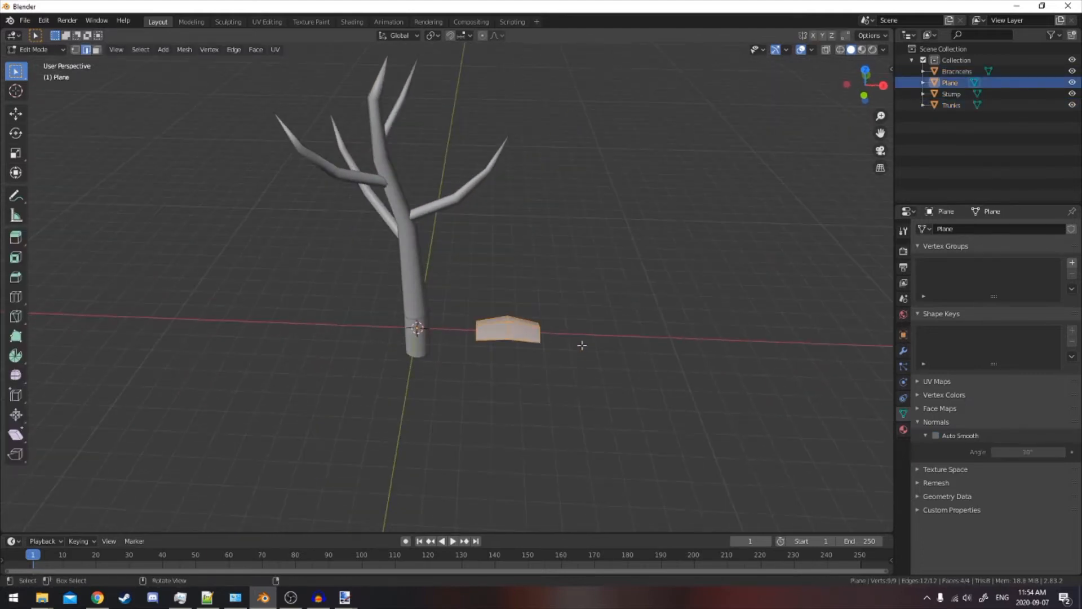
Offset the bent plane's mesh along X so its origin lies near one end, and reposition the object along X beside the trunk
key("g")
key("x")
left_click(507, 332)
key("g")
key("x")
key("Escape")
key("Tab")
key("g")
key("x")
left_click(576, 329)
Unwrap the plane's faces with Smart UV Project at the default settings and open the UV Editing workspace
key("Tab")
middle_click_drag(577, 330, 575, 343)
key("u")
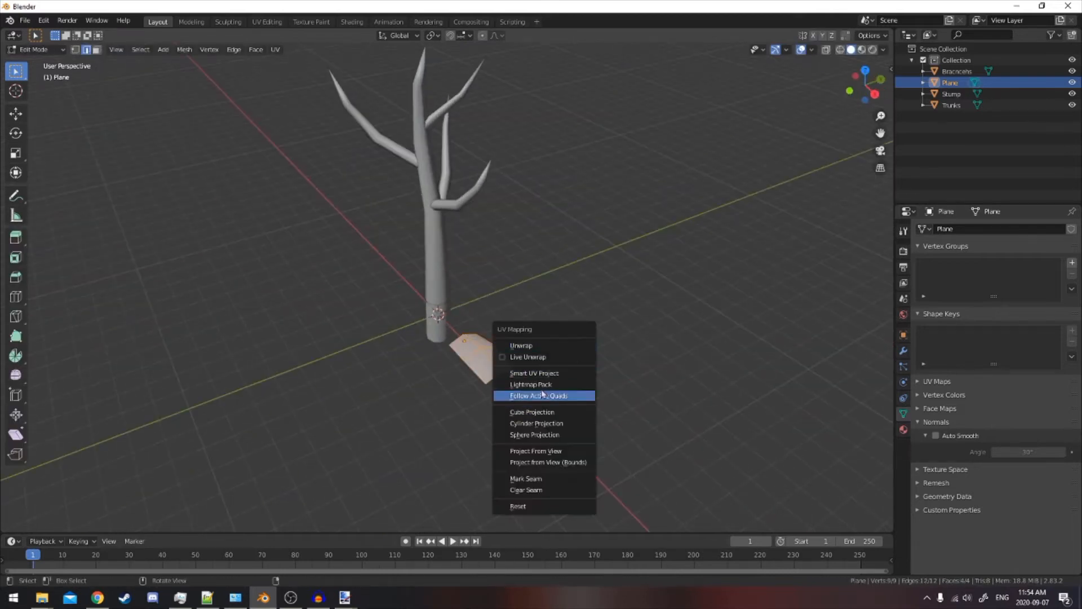
middle_click_drag(724, 138, 652, 260)
key("KP_7")
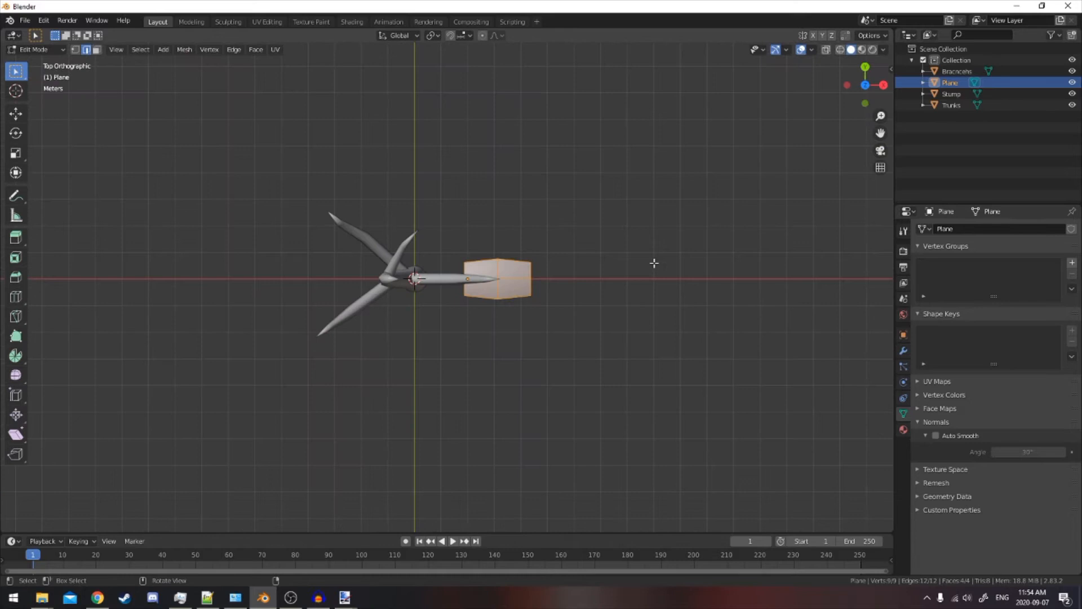
key("KP_1")
key("KP_7")
key("KP_Decimal")
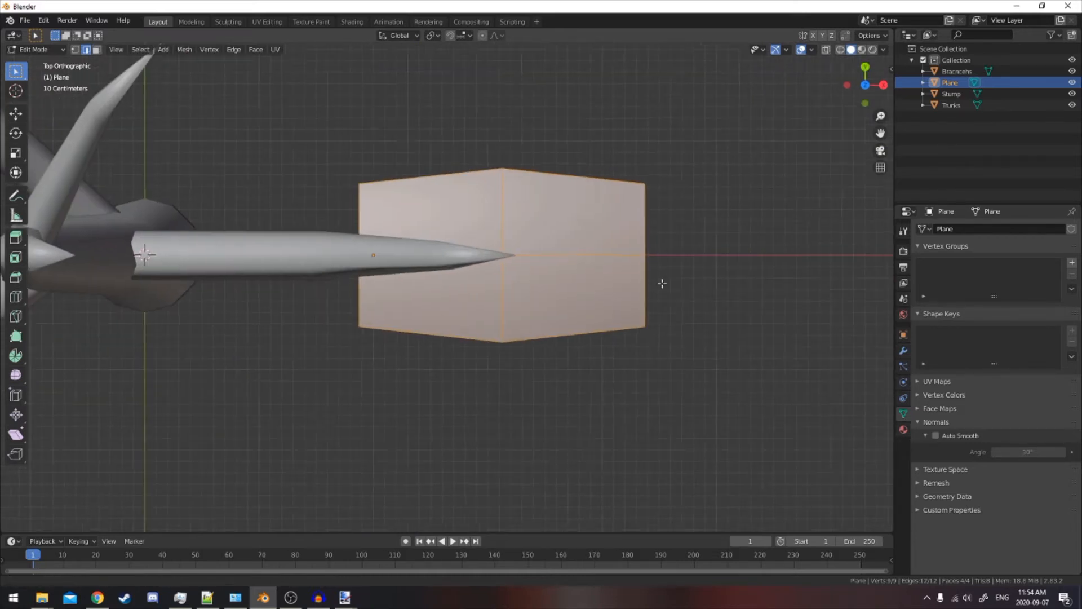
key("u")
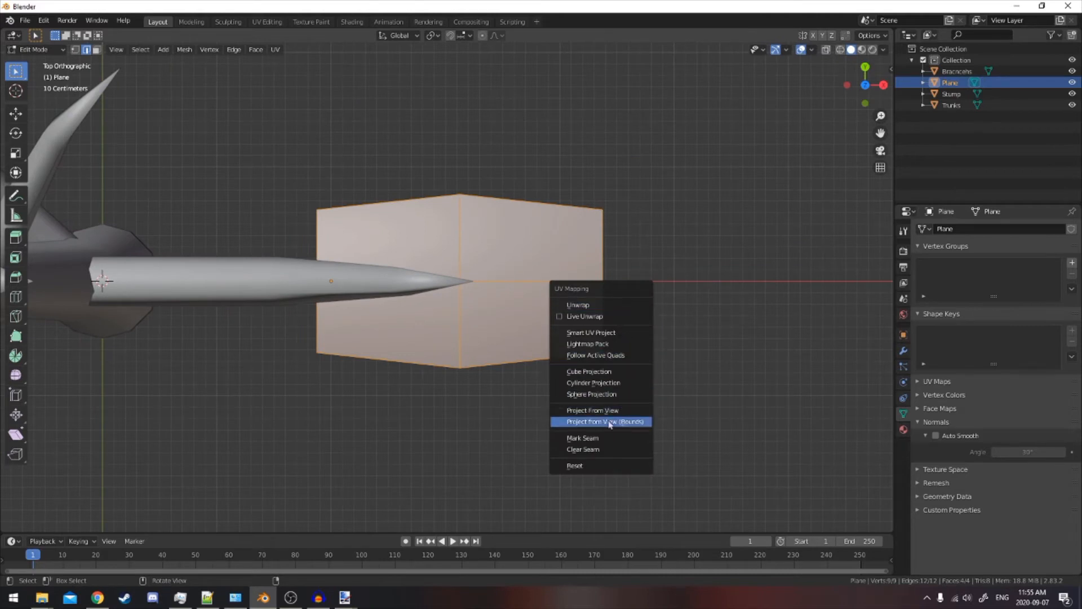
left_click(591, 332)
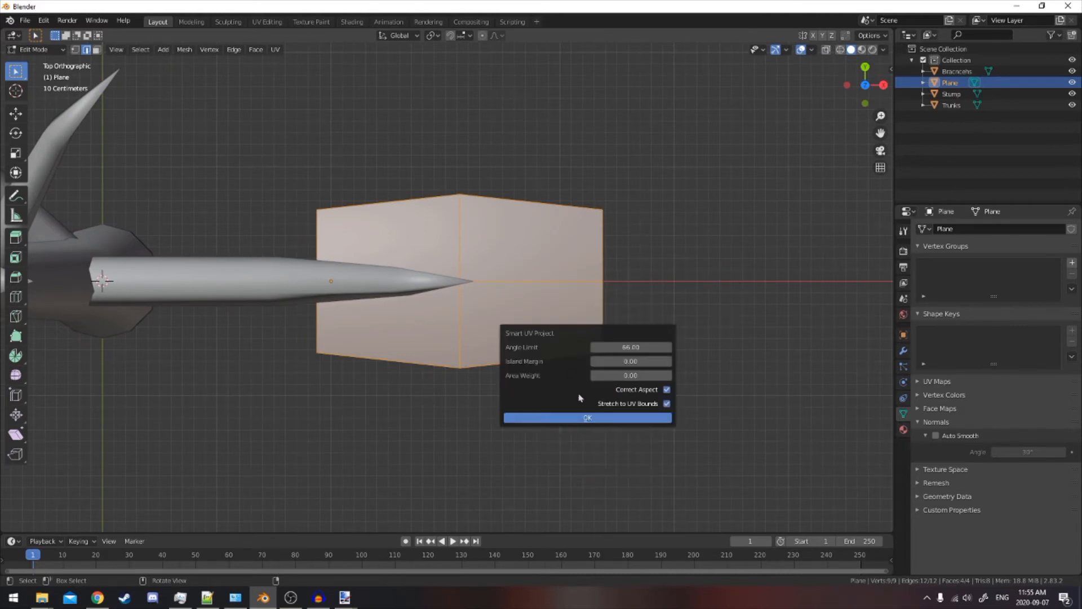
left_click(587, 420)
left_click(259, 23)
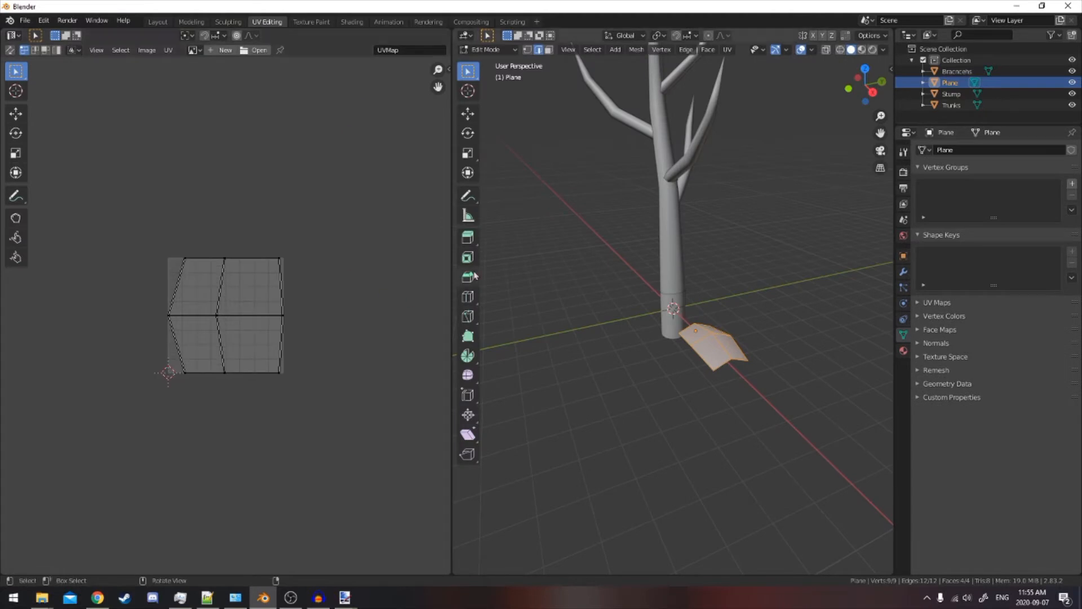
Give the plane a new material with Treetorial_Foliage.png from Documents as its Base Color image texture
left_click(903, 350)
left_click(923, 199)
left_click(1009, 197)
left_click(1072, 326)
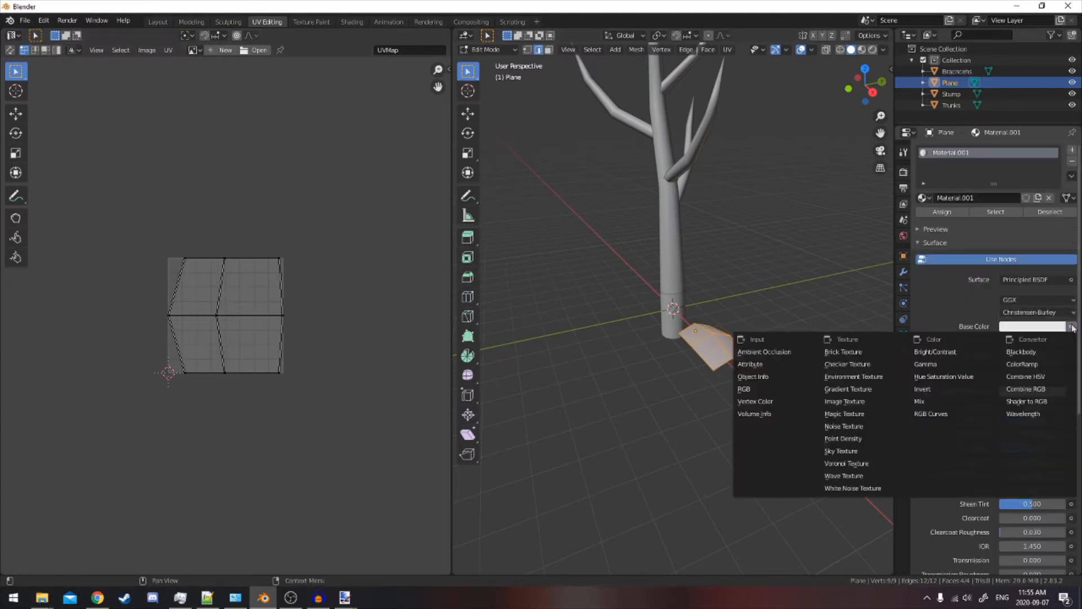
left_click(845, 401)
left_click(1062, 340)
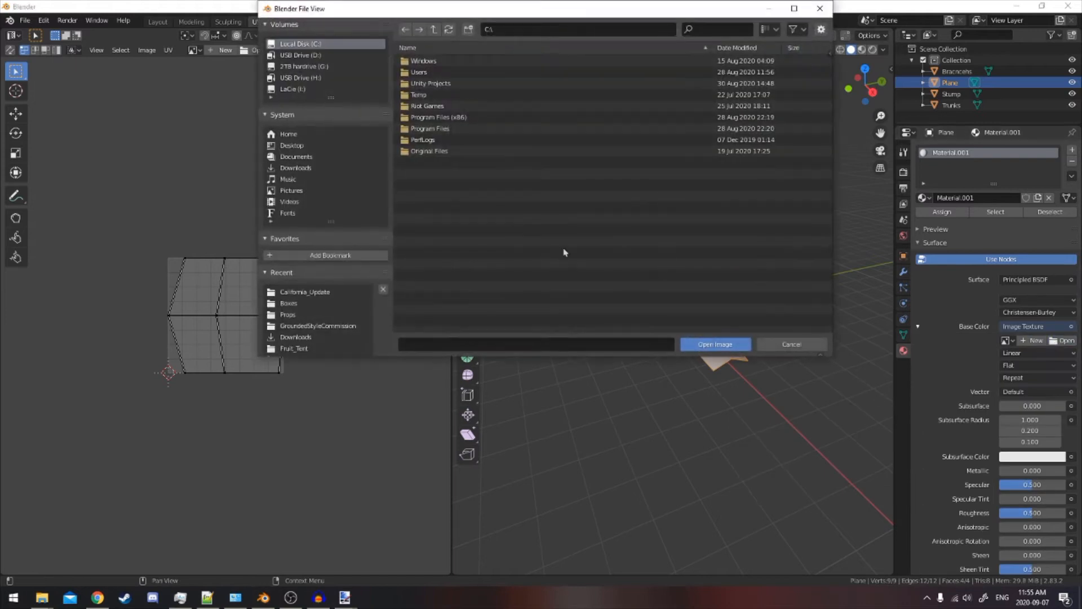
left_click(298, 162)
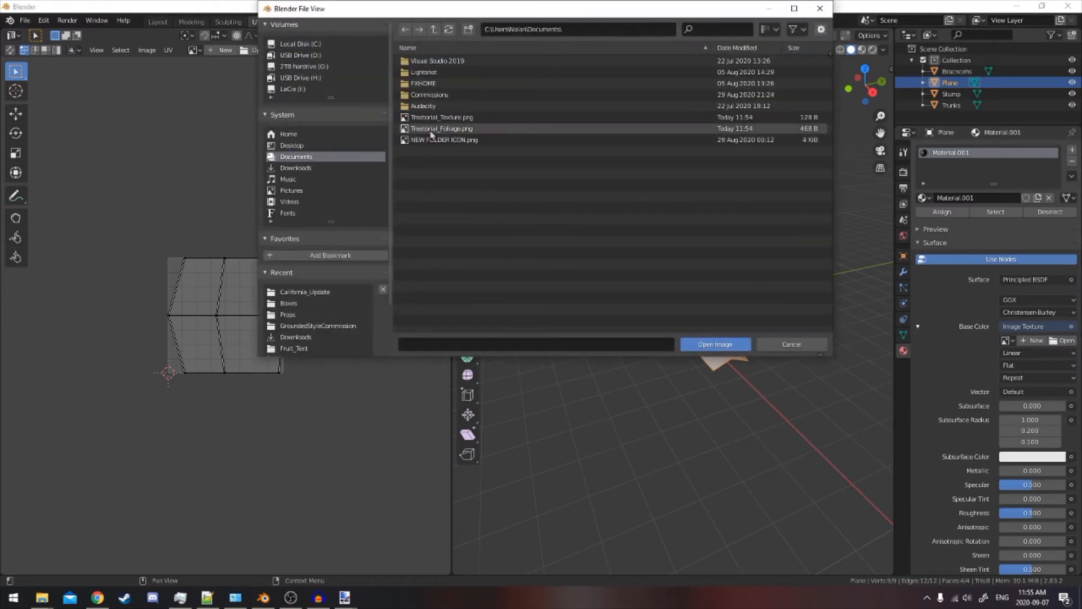
double_click(428, 139)
key("Home")
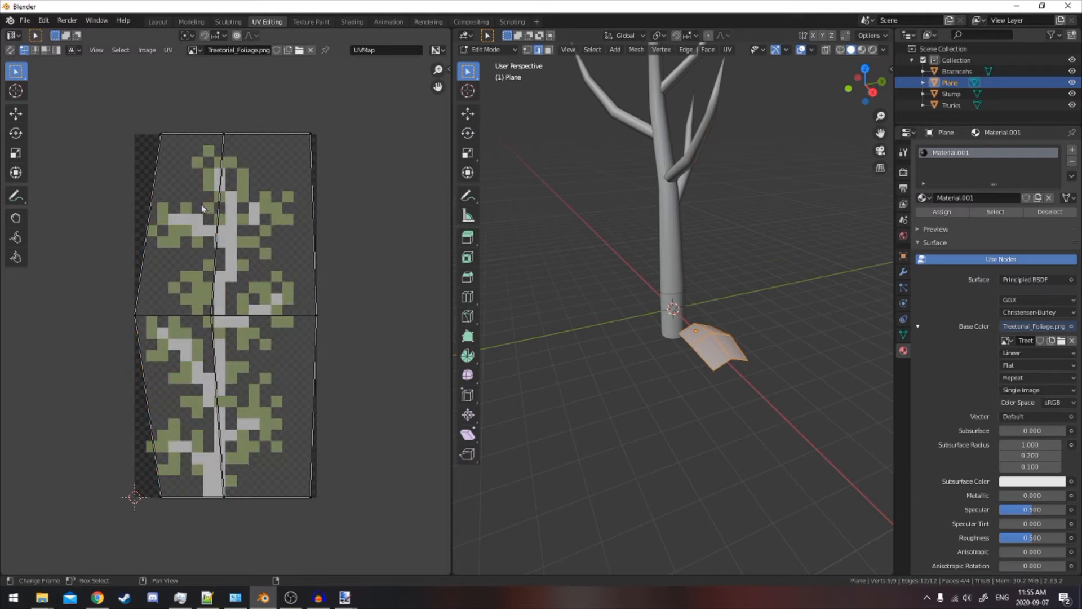
Preview the plane's material in the viewport and rotate all of its UVs by 180 degrees
key("a")
scroll(673, 316, "up", 2)
scroll(674, 310, "up", 2)
left_click(861, 50)
middle_click_drag(649, 214, 751, 280)
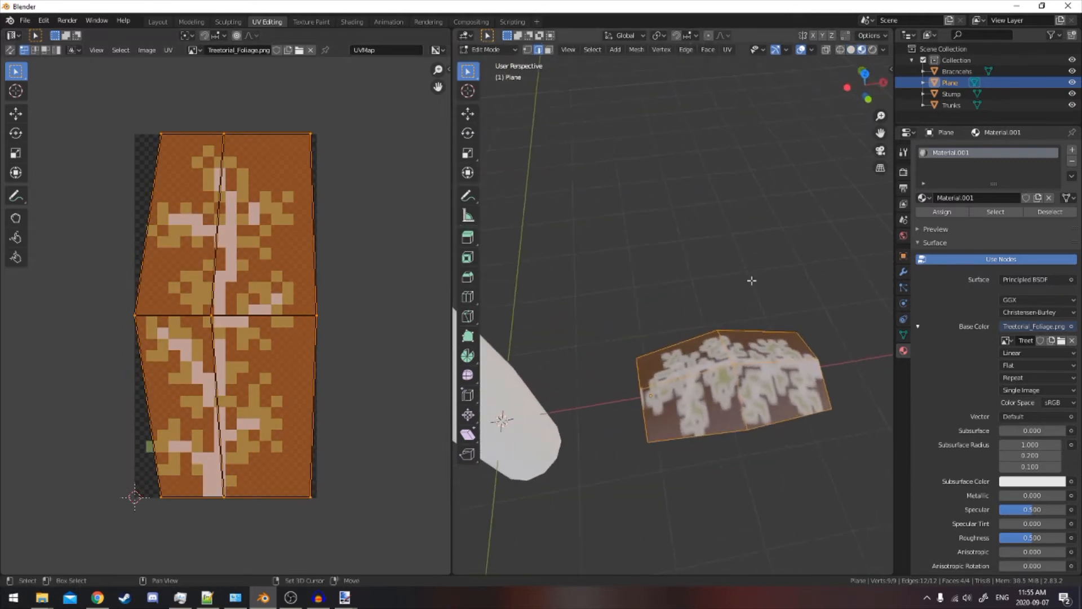
key("KP_Decimal")
key("r")
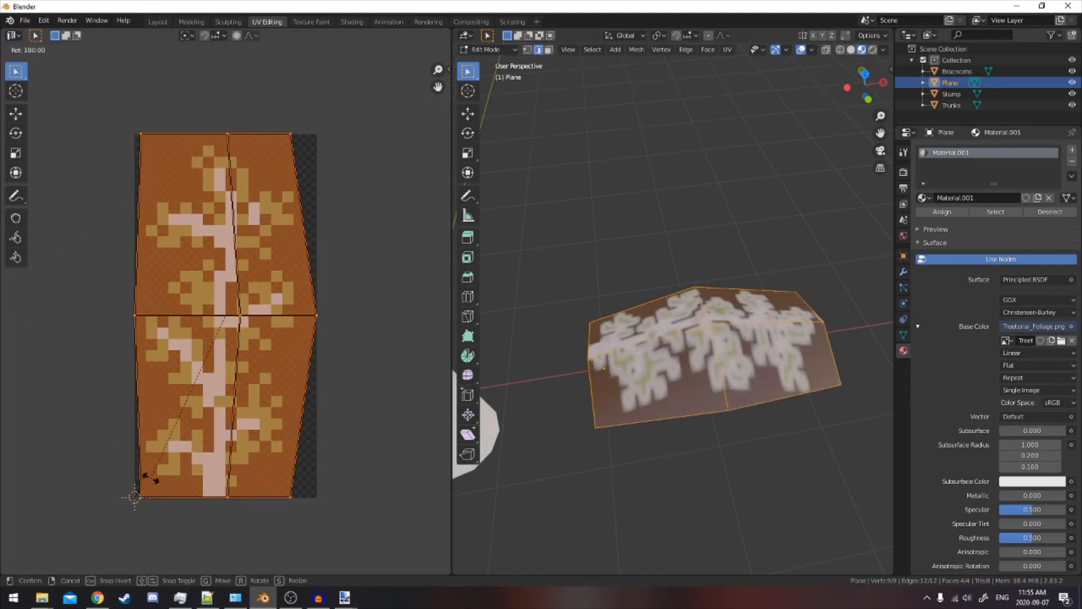
left_click(157, 483)
Straighten the left column of UV points along X and align it with the foliage image's left border
left_click(164, 268)
left_click_drag(145, 116, 133, 507)
key("s")
key("x")
left_click(127, 507)
key("g")
key("x")
left_click(361, 409)
Flatten the right column of UV points to 0 along X and move it about 0.06 outward to the image's right border
key("alt+a")
key("c")
mouse_move(315, 521)
left_mouse_down()
mouse_move(307, 459)
mouse_move(331, 150)
mouse_move(303, 176)
left_mouse_up()
right_click(326, 306)
key("s")
key("x")
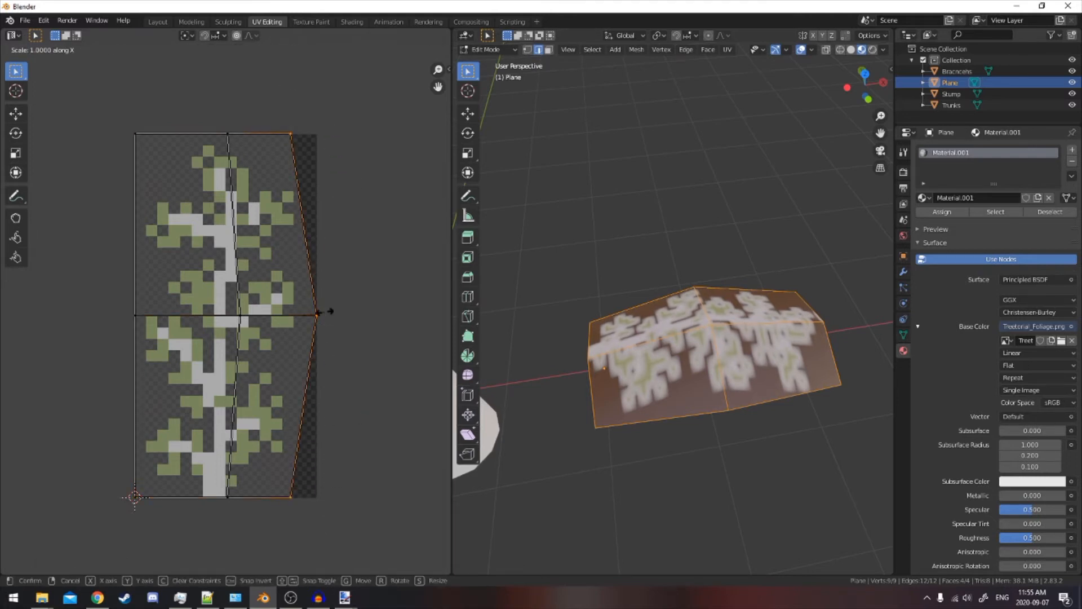
key("0")
key("Return")
key("g")
key("x")
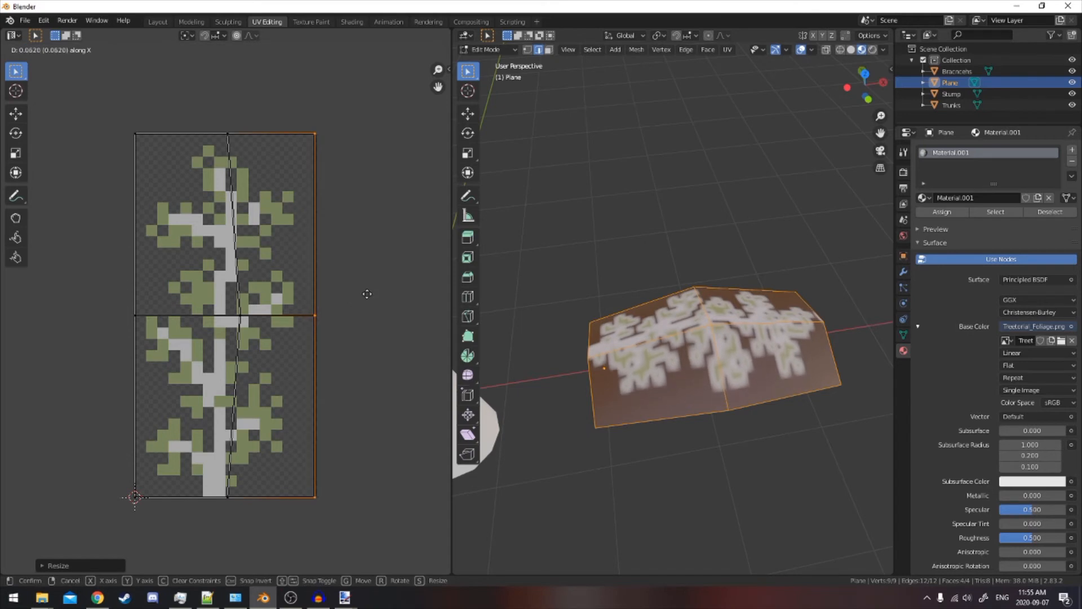
left_click(367, 299)
Flatten the middle column of UV points to 0 along X and shift it about -0.04 along X to the image's centre
key("alt+a")
key("c")
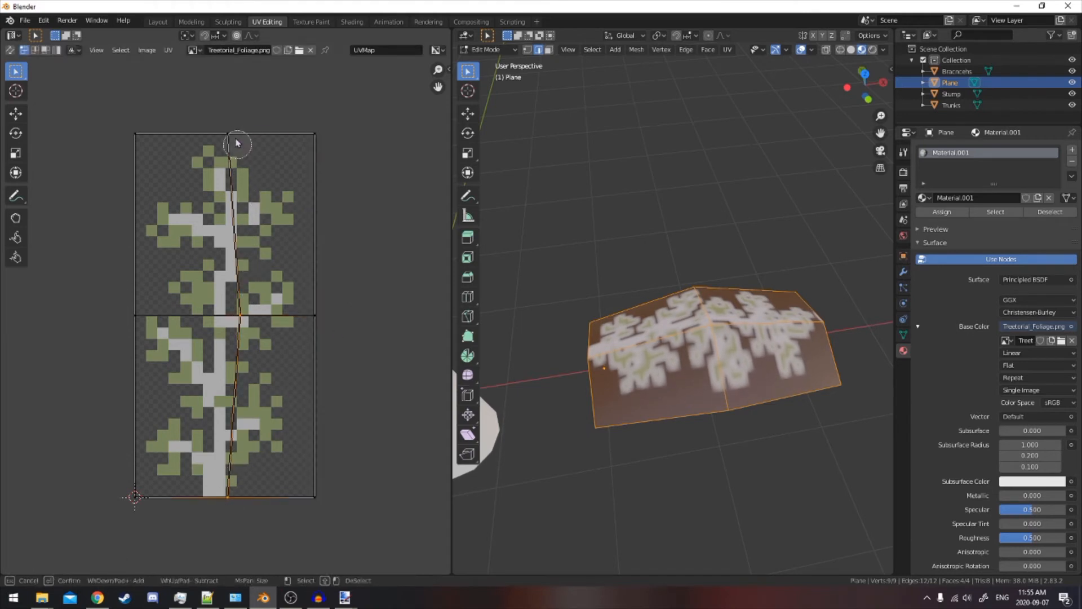
right_click(236, 144)
key("s")
key("x")
key("0")
key("Return")
key("g")
key("x")
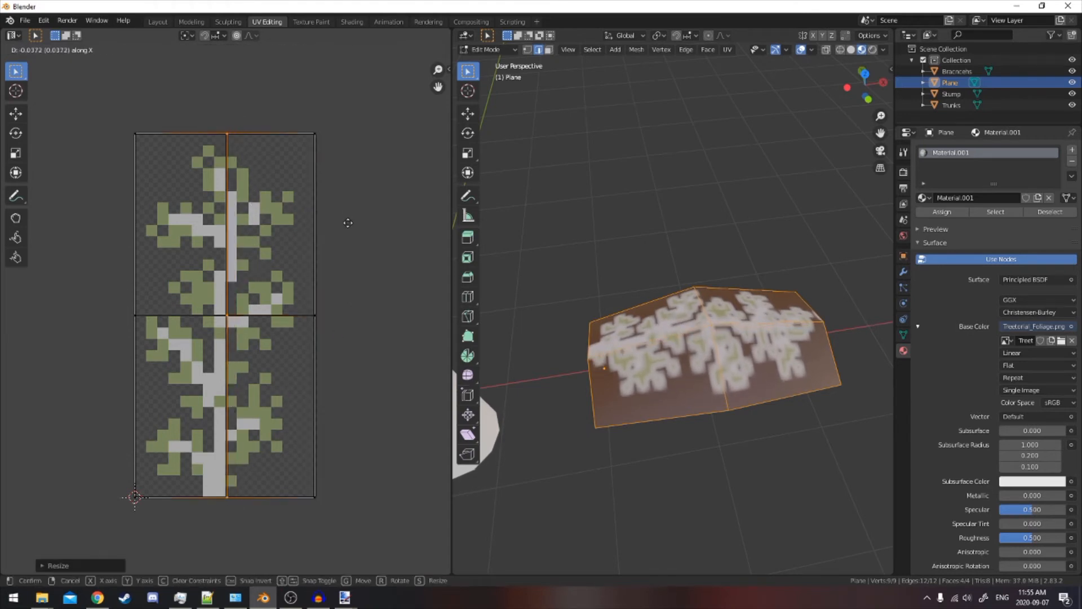
left_click(345, 221)
Return to Object Mode and show the foliage plane in Solid shading with Texture as the viewport colour
key("Tab")
left_click(873, 49)
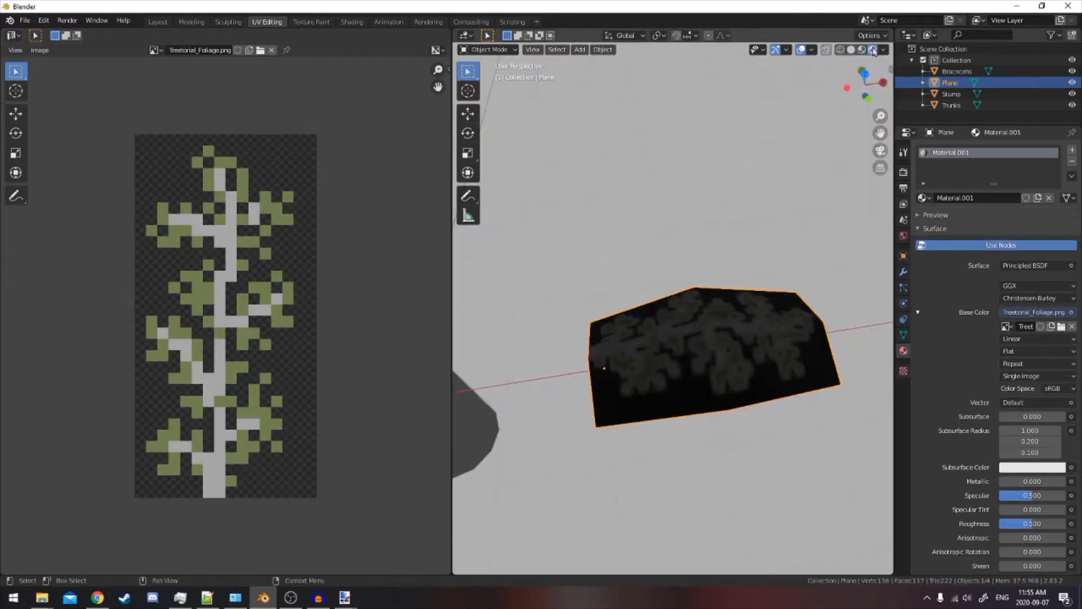
left_click(851, 50)
left_click(884, 50)
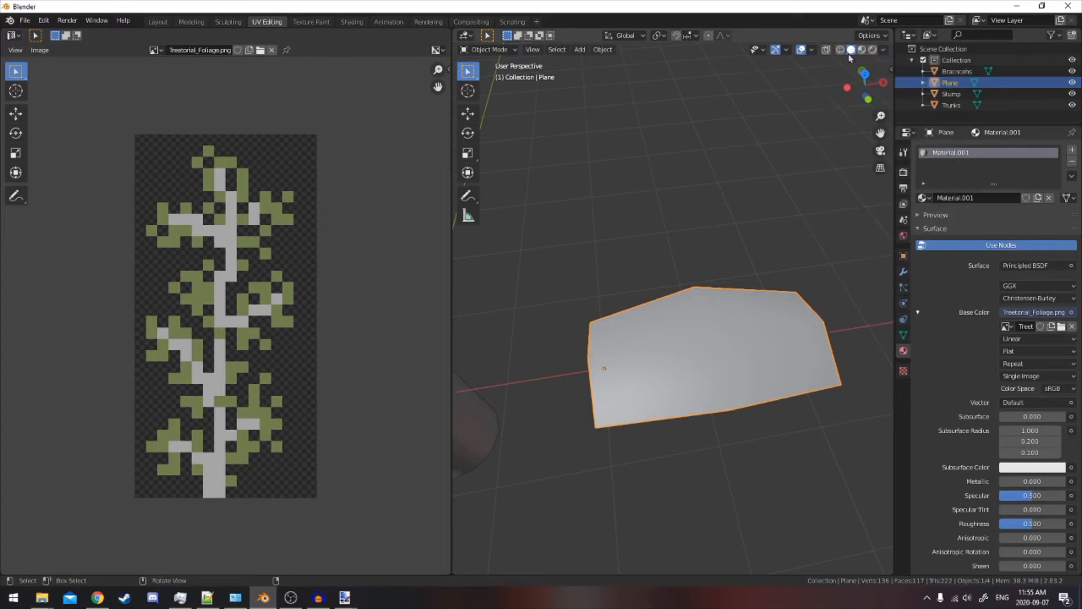
left_click(885, 50)
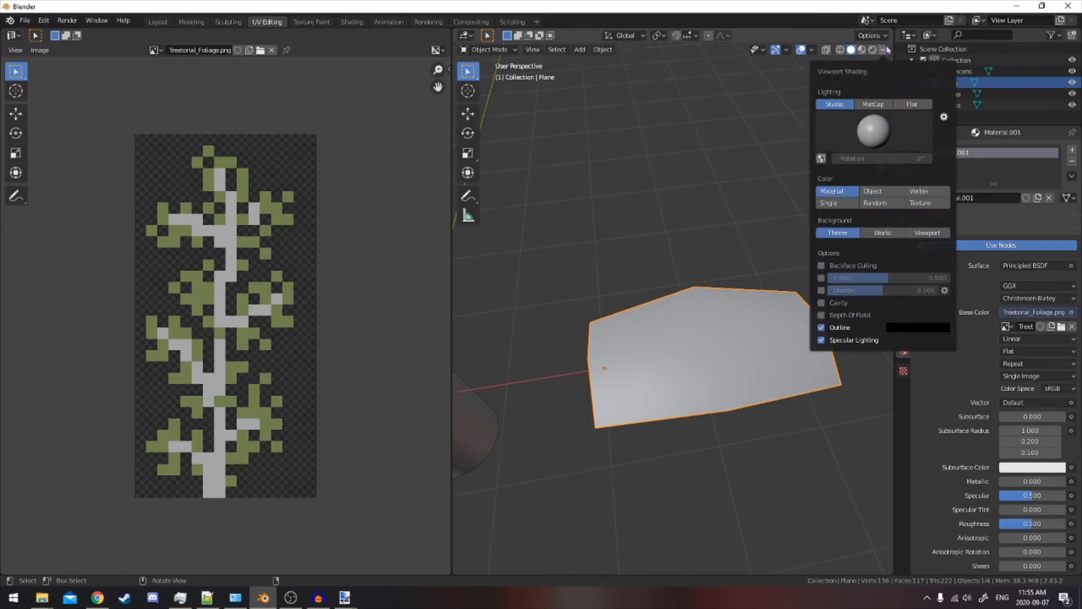
left_click(931, 207)
middle_click_drag(789, 271, 838, 279)
left_click(838, 278)
Select the top row of the plane's UV points, adjust it along Y, and leave Edit Mode
key("Tab")
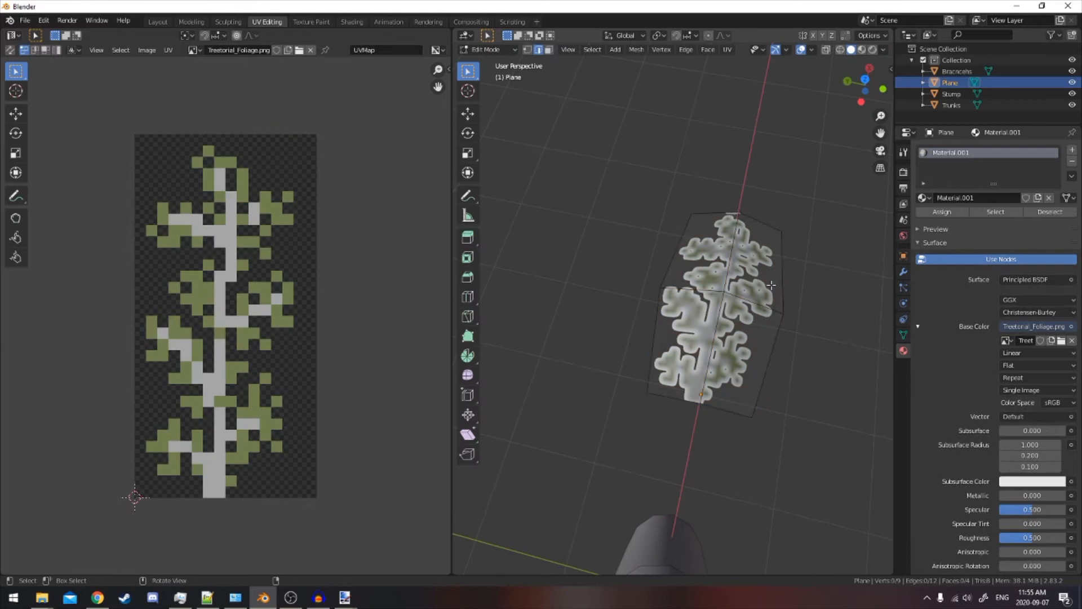
key("a")
key("a")
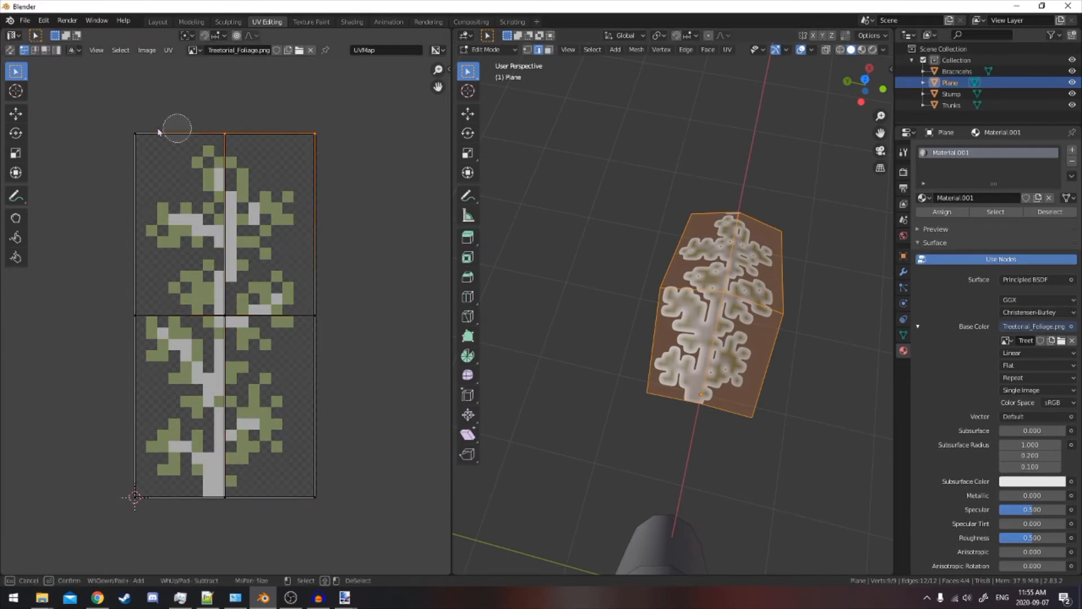
key("g")
right_click(807, 145)
key("g")
key("y")
left_click(366, 142)
key("Tab")
Examine the textured foliage plane up close and in proportion to the tree
middle_click_drag(588, 302, 648, 282)
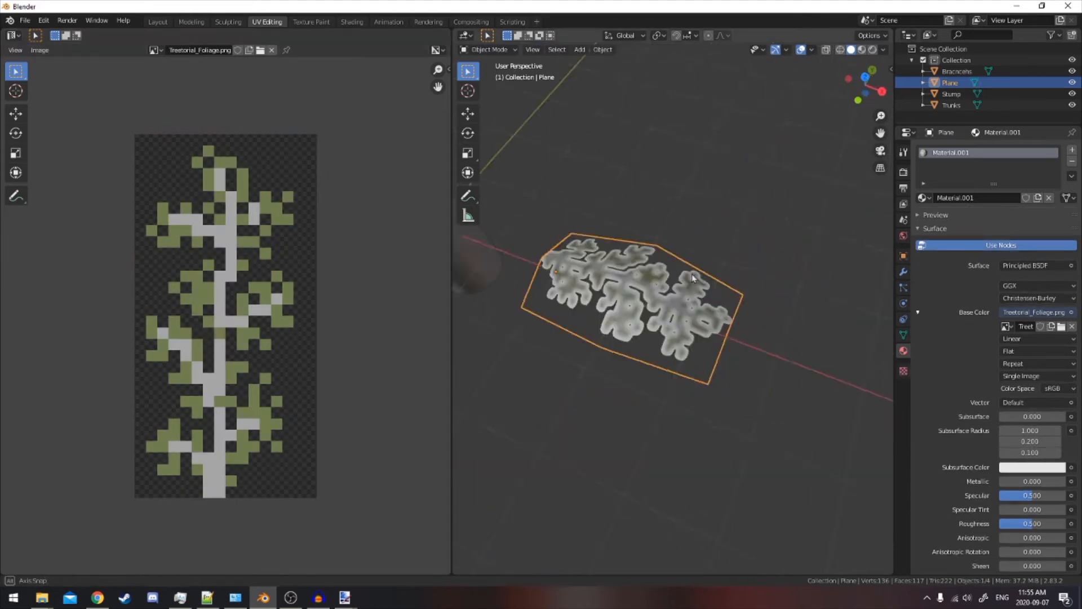
scroll(729, 263, "up", 6)
scroll(771, 350, "down", 6)
middle_click_drag(771, 350, 667, 310)
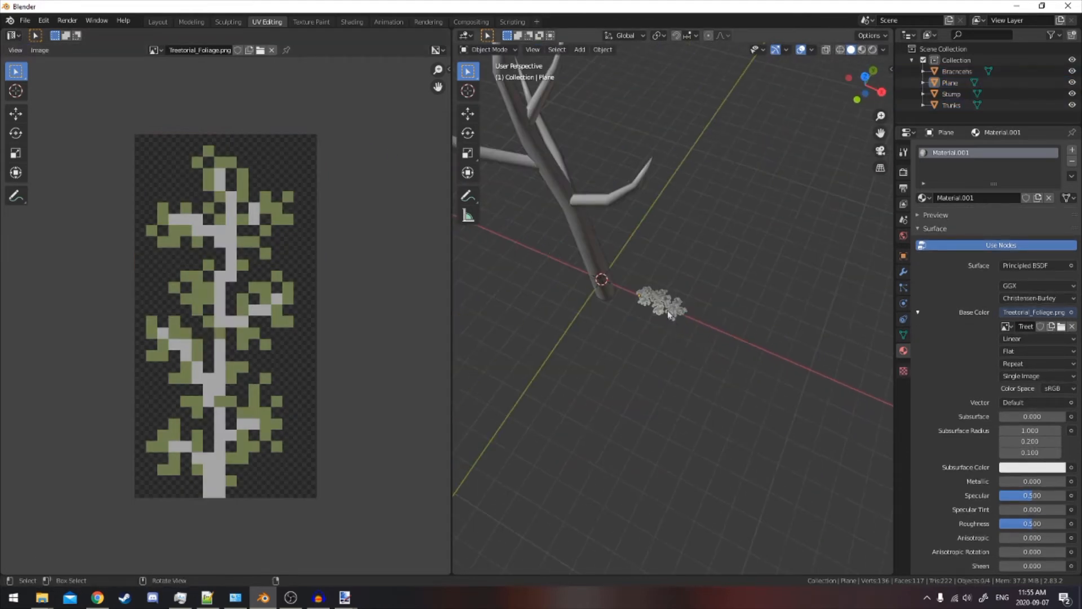
scroll(742, 314, "up", 3)
middle_click_drag(639, 240, 671, 259, "shift")
scroll(694, 292, "down", 2)
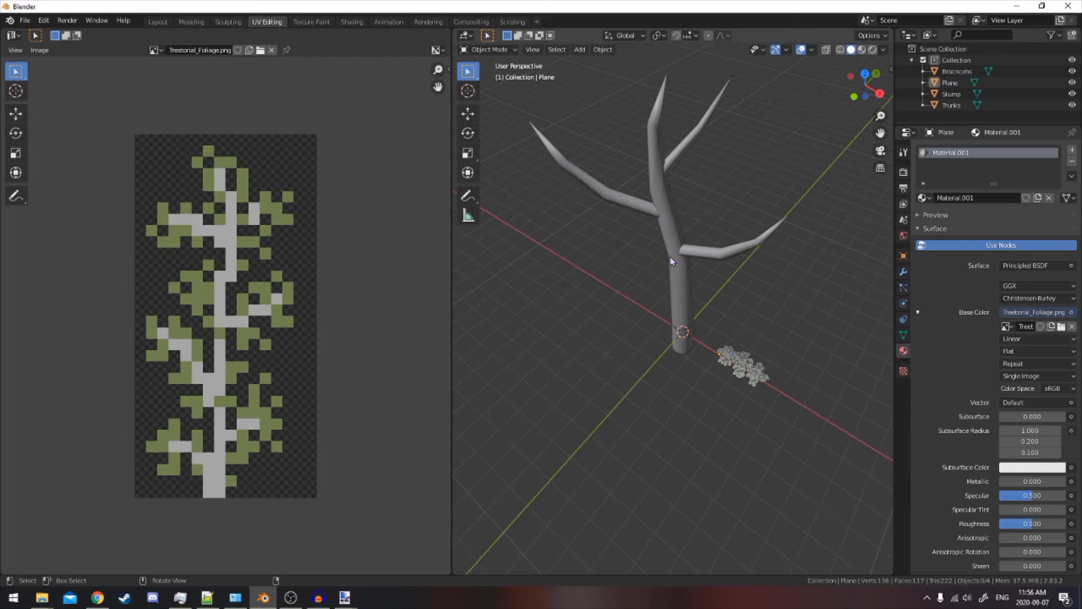
Select the branches together with the trunk and join them into one object
left_click(673, 260)
left_click(763, 248)
middle_click_drag(763, 248, 843, 205)
left_click(704, 217)
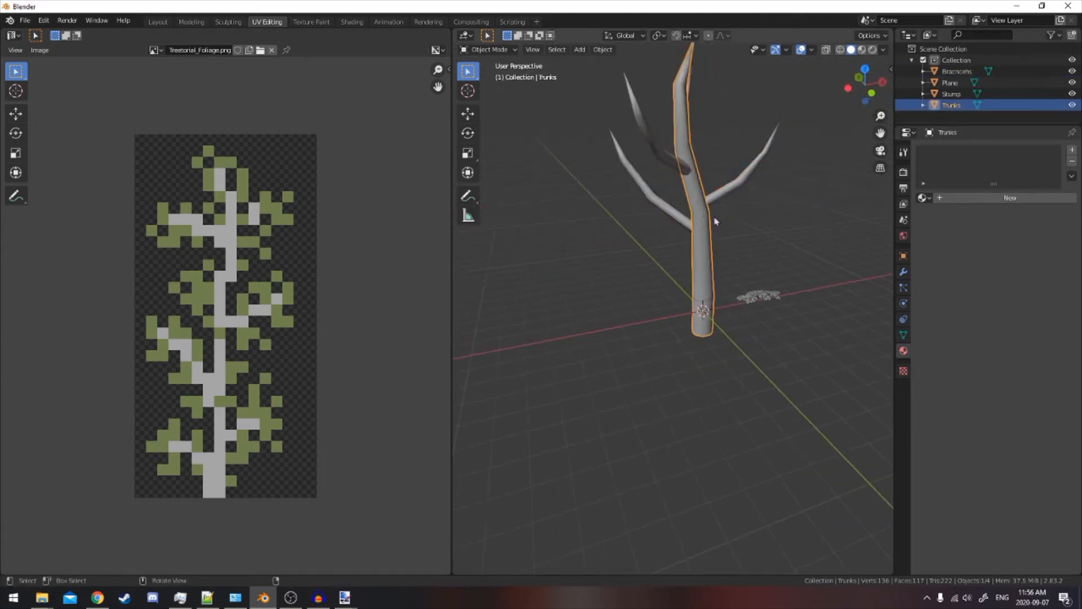
middle_click_drag(715, 221, 716, 225)
left_click(662, 219, "shift")
left_click(679, 200)
left_click(696, 214, "shift")
key("ctrl+j")
Select the trunk's bottom ring in a front wireframe view, unwrap it, and return to Object Mode
key("Tab")
key("KP_1")
scroll(774, 219, "up", 3)
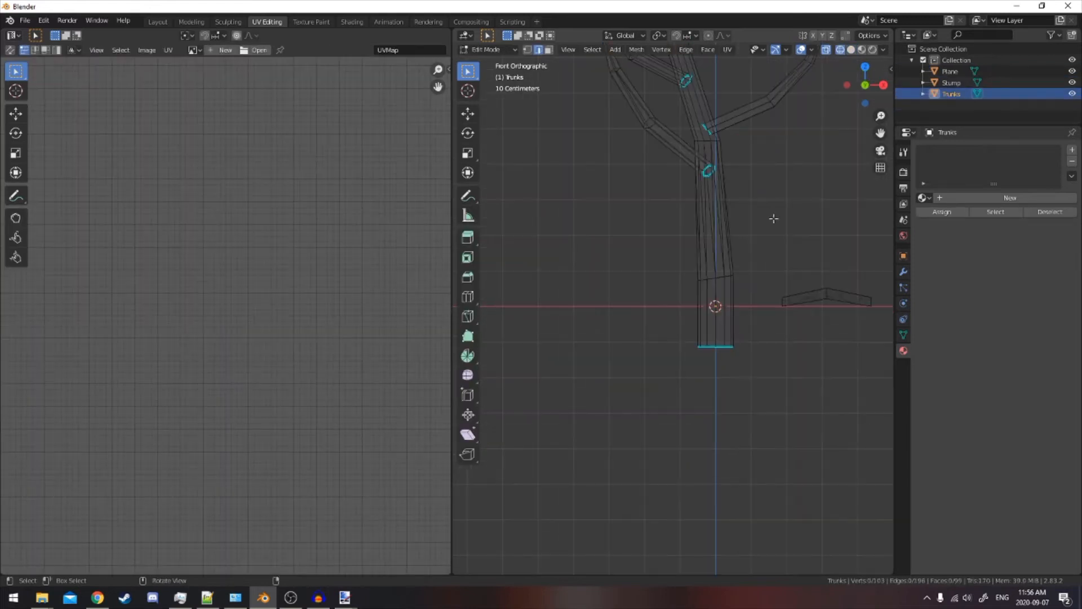
key("c")
left_click(737, 345)
right_click(736, 346)
key("u")
left_click(738, 350)
key("Tab")
middle_click_drag(744, 242, 718, 273)
key("Tab")
key("Tab")
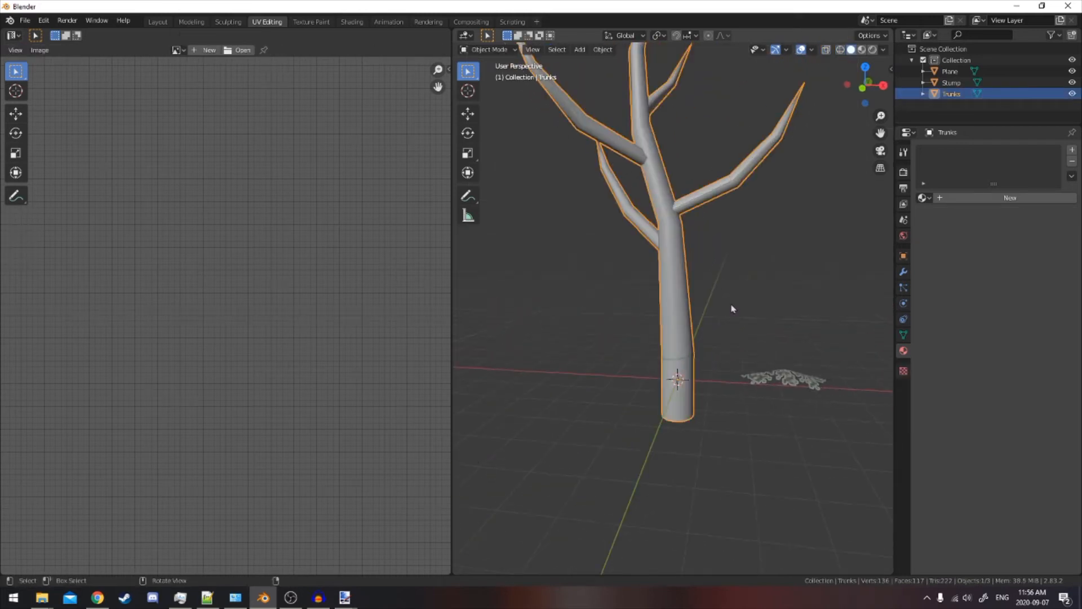
key("a")
key("KP_1")
key("alt+a")
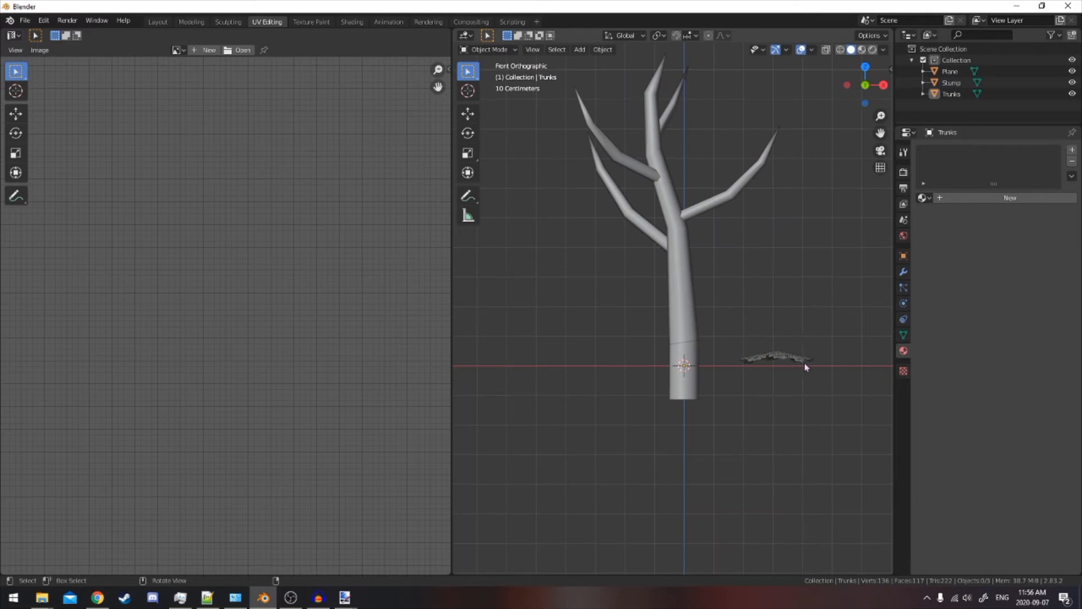
left_click(805, 365)
key("g")
right_click(785, 199)
middle_click_drag(786, 198, 757, 259)
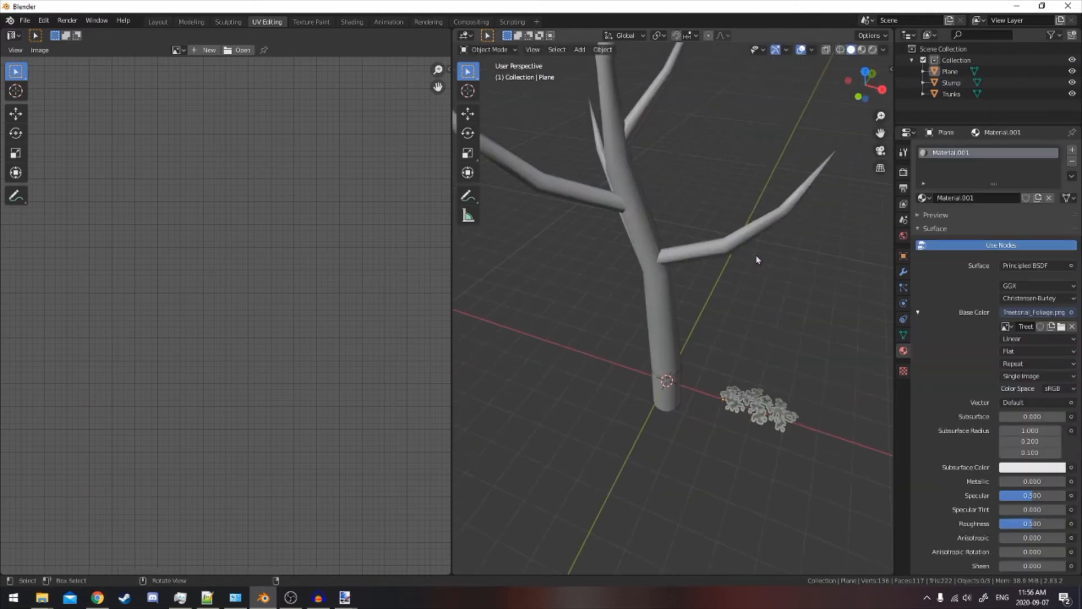
scroll(720, 355, "down", 5)
scroll(752, 340, "up", 7)
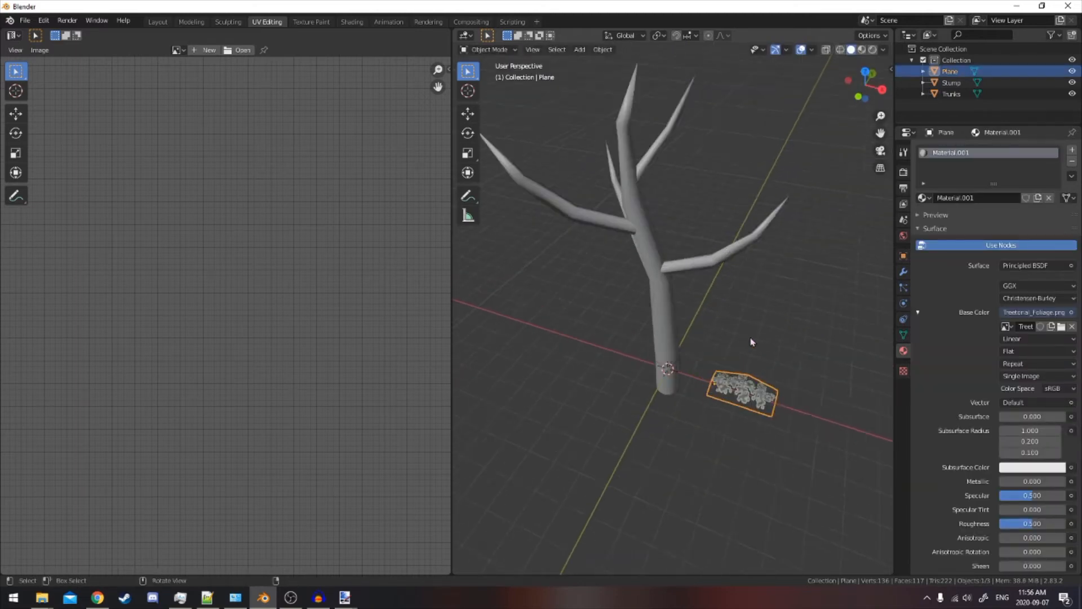
scroll(772, 346, "down", 1)
Add a Particle System modifier to the joined tree and open its particle settings
left_click(648, 291)
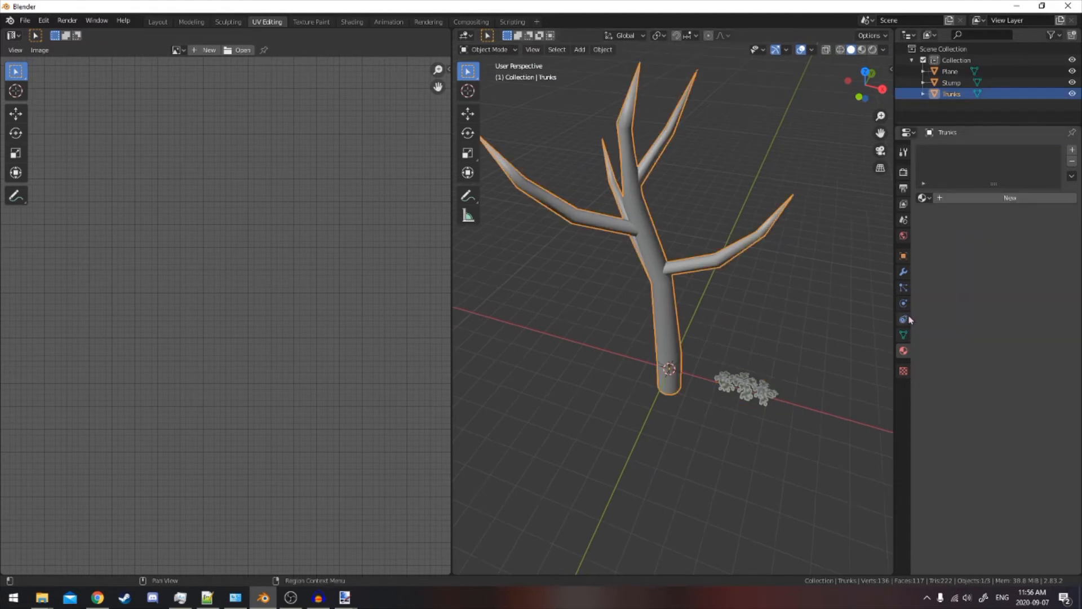
left_click(903, 272)
left_click(939, 148)
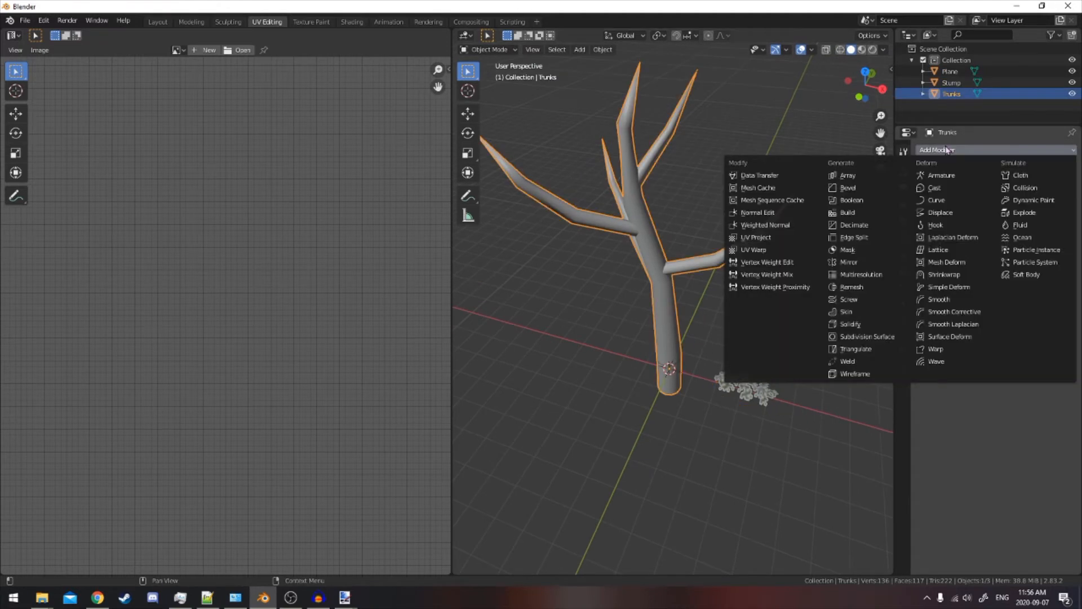
left_click(981, 151)
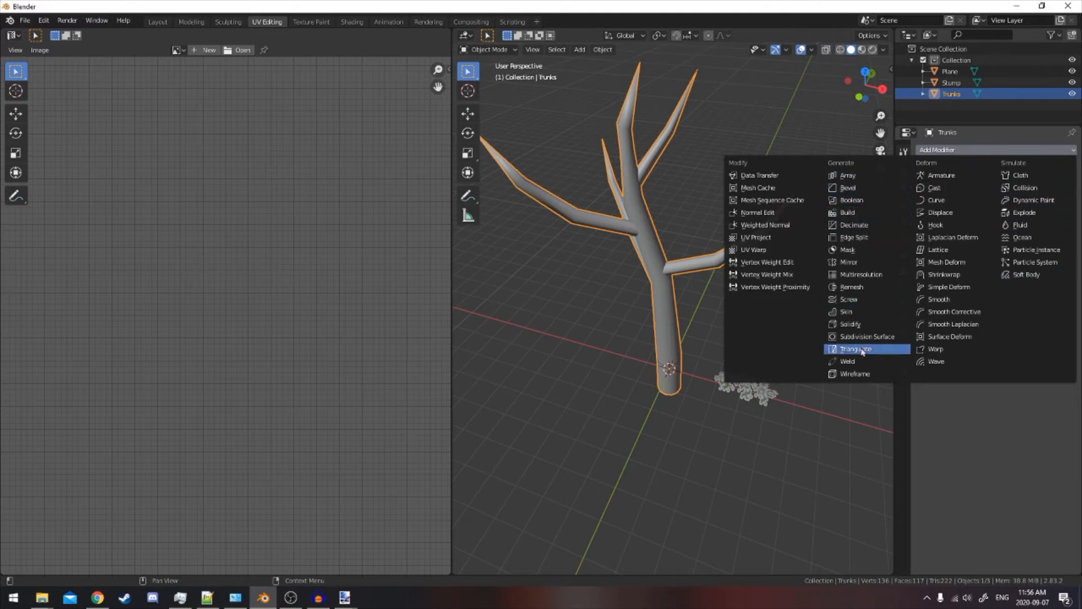
left_click(1033, 263)
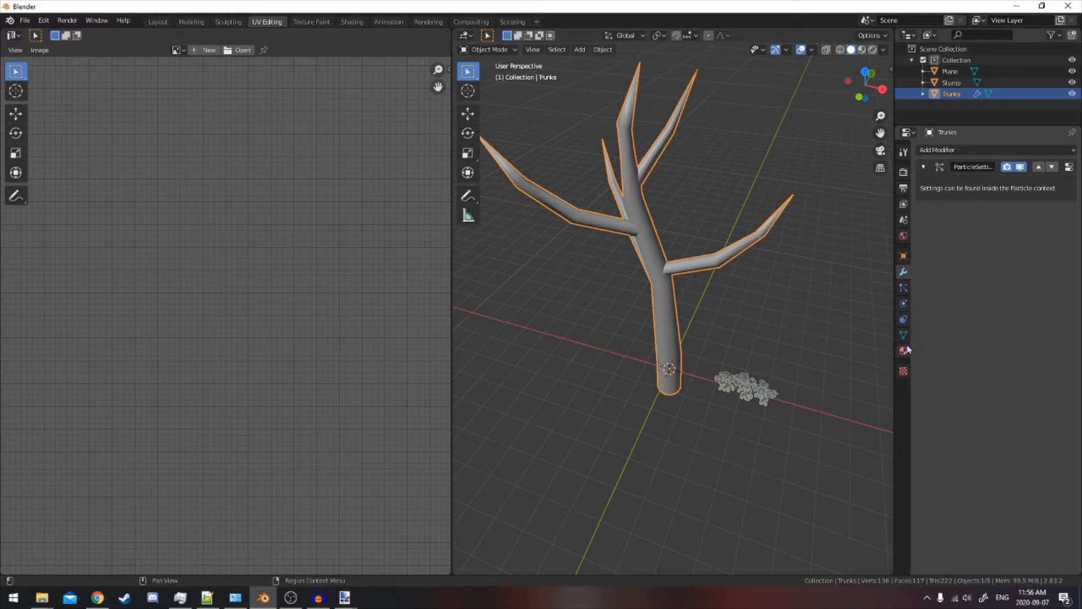
left_click(903, 288)
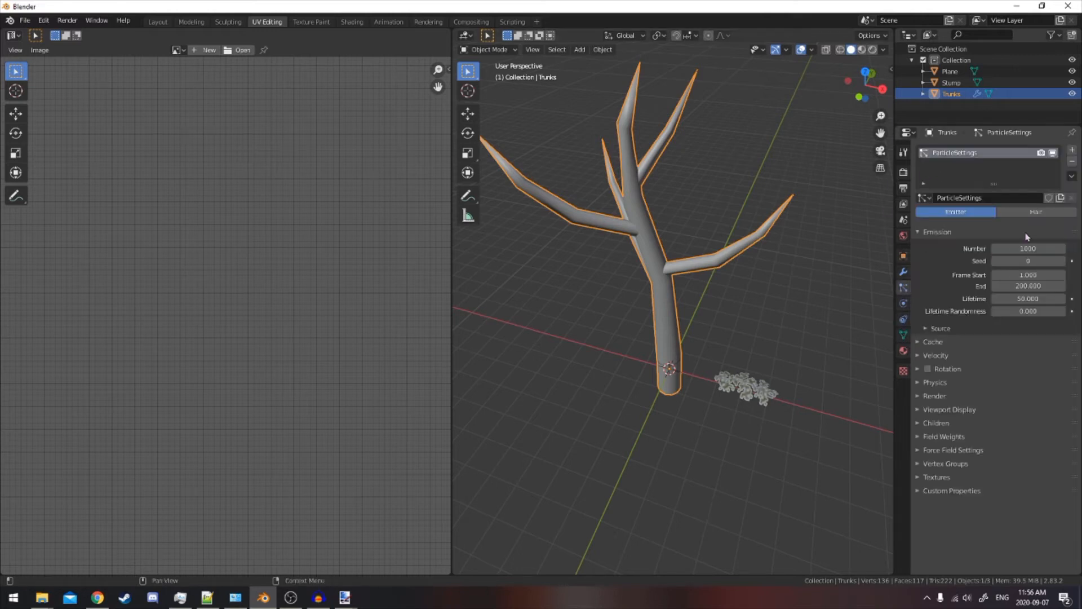
Switch the particle system to Hair, try Simple children and set the children back to None
left_click(1036, 212)
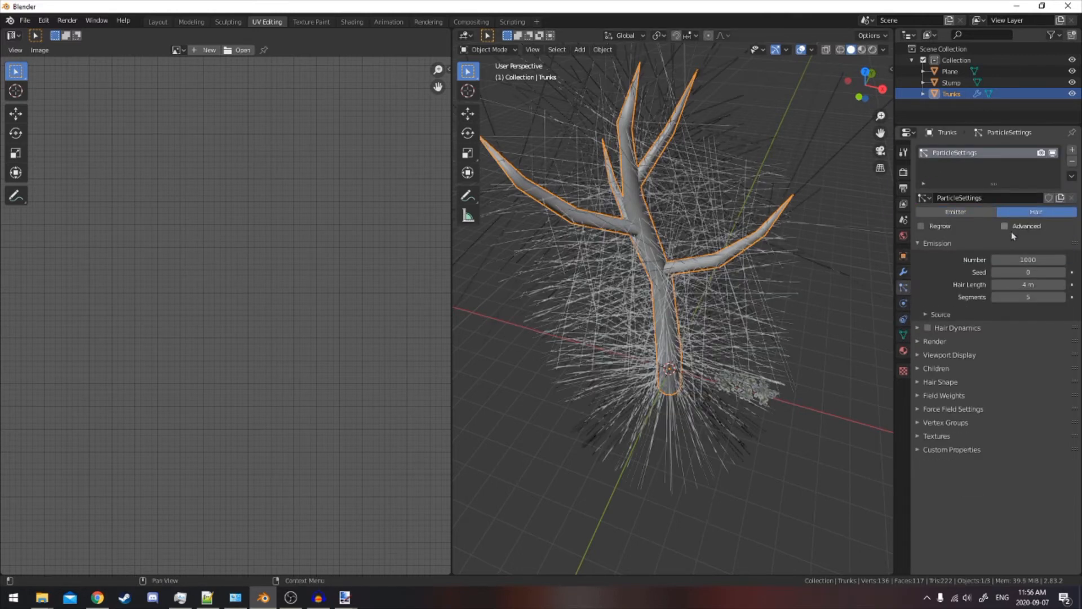
left_click(938, 368)
left_click(981, 385)
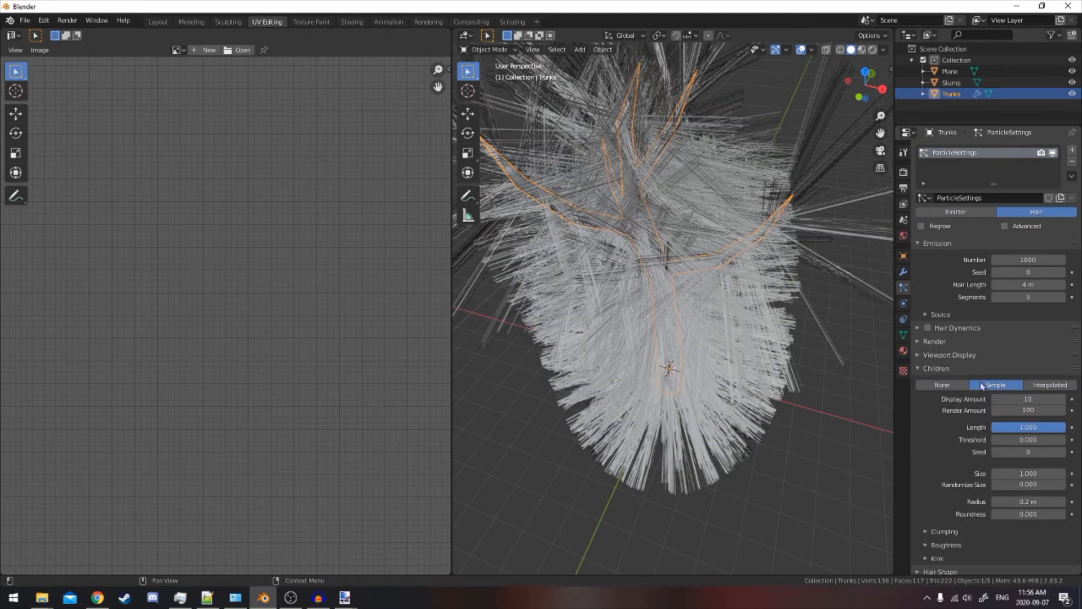
left_click(939, 385)
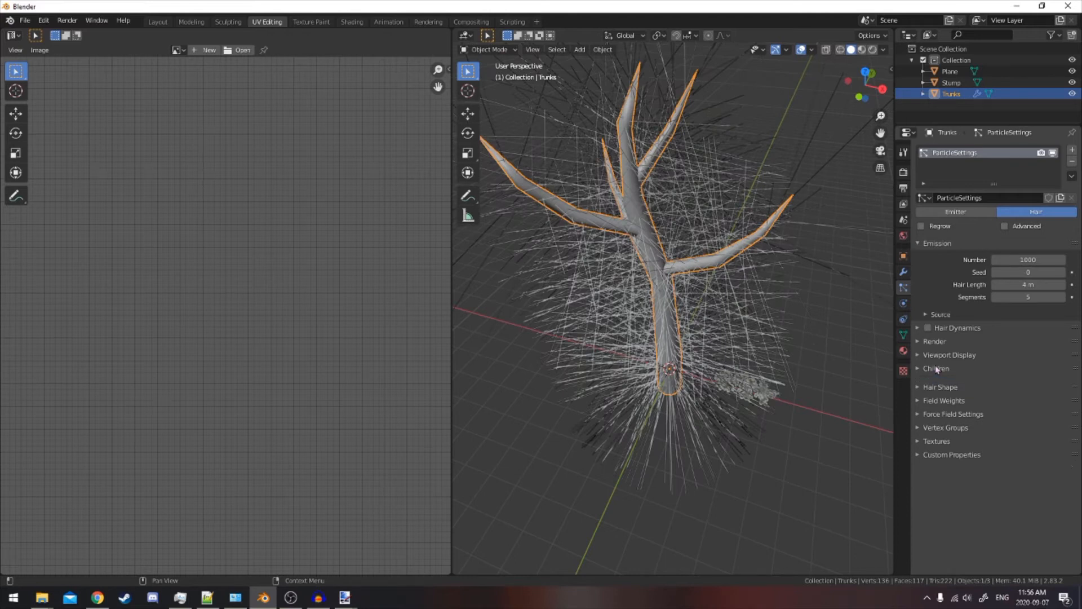
left_click(936, 368)
Render the hair particles as objects, using the foliage Plane as the instance object
left_click(935, 341)
left_click(1008, 357)
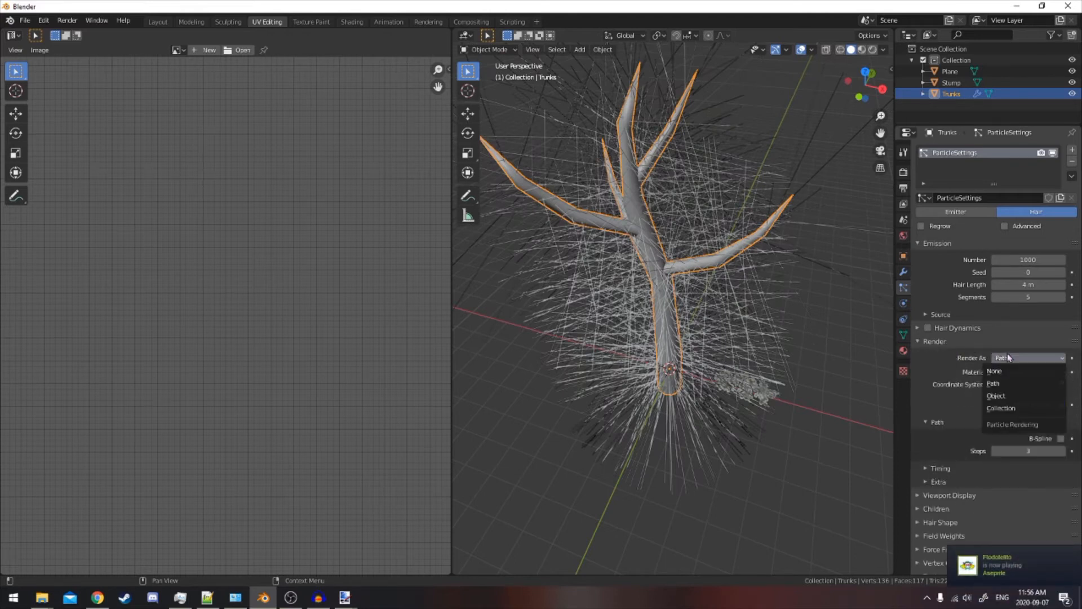
left_click(1001, 397)
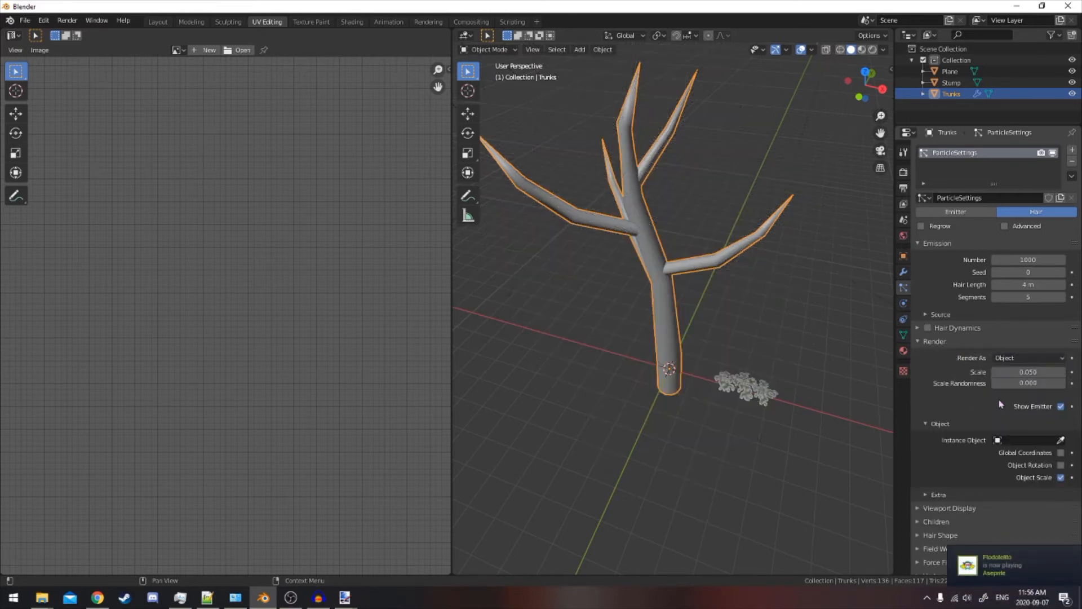
left_click(995, 440)
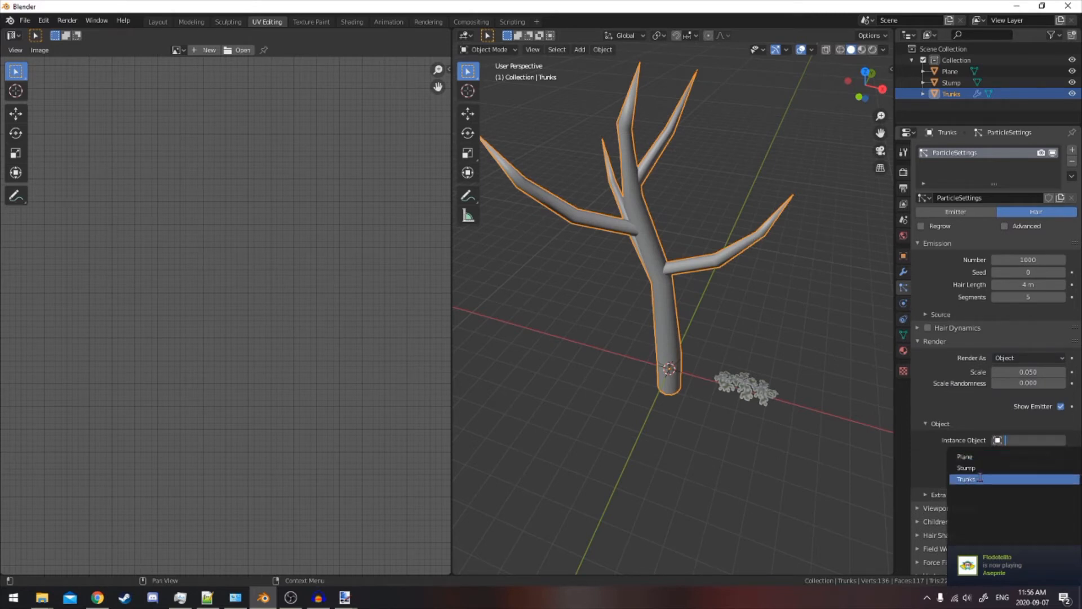
left_click(968, 456)
Examine how the foliage instances are distributed over the trunk and branches from several angles
scroll(654, 270, "up", 4)
middle_click_drag(642, 252, 639, 340)
scroll(732, 329, "down", 4)
left_click(732, 329)
left_click(651, 276)
scroll(719, 291, "up", 2)
left_click(720, 292)
left_click(736, 308)
scroll(737, 308, "up", 3)
left_click(737, 308)
left_click(697, 304)
Open the joined tree mesh in Edit Mode, clear the selection and show it in wireframe
key("Tab")
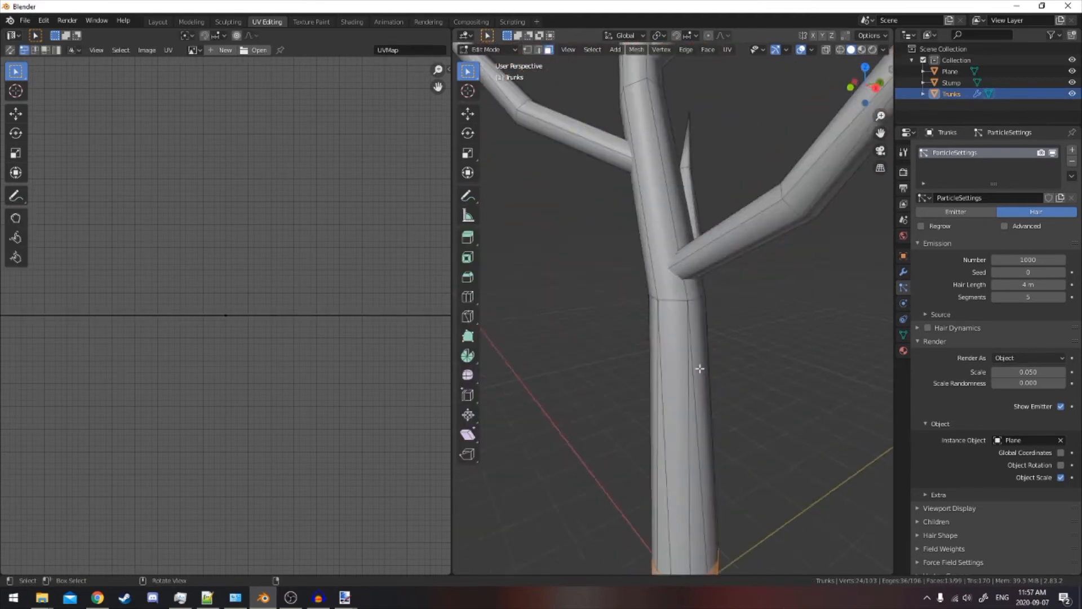
scroll(729, 357, "down", 5)
middle_click_drag(730, 357, 758, 345)
key("alt+z")
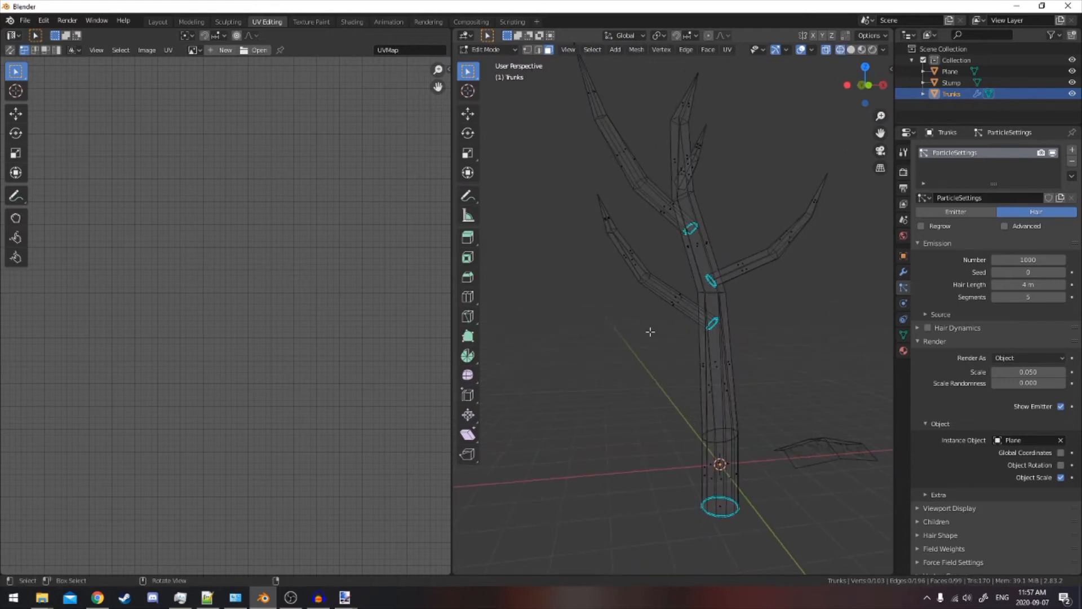
middle_click_drag(690, 360, 654, 358)
Cut a ring of edges around the trunk just below the lowest branch with the Knife tool
key("k")
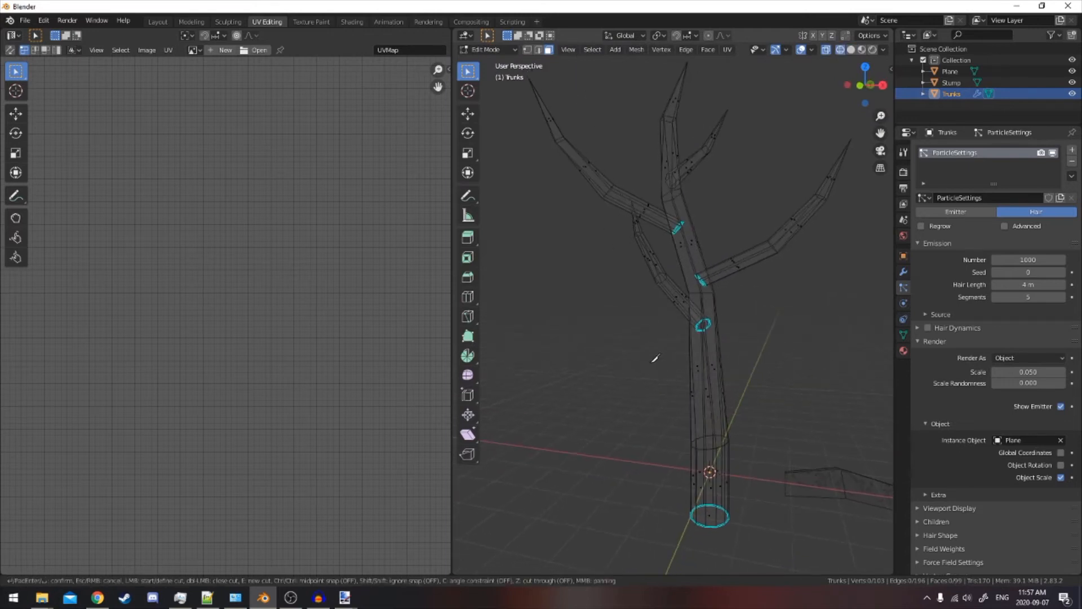
mouse_move(713, 358)
middle_mouse_down()
mouse_move(648, 357)
mouse_move(605, 379)
mouse_move(676, 387)
mouse_move(790, 365)
mouse_move(784, 346)
mouse_move(613, 366)
middle_mouse_up()
key("shift+z")
key("shift+z")
scroll(606, 384, "up", 5)
key("ctrl+z")
key("ctrl+z")
key("ctrl+z")
scroll(784, 347, "down", 4)
scroll(784, 347, "up", 2)
key("Return")
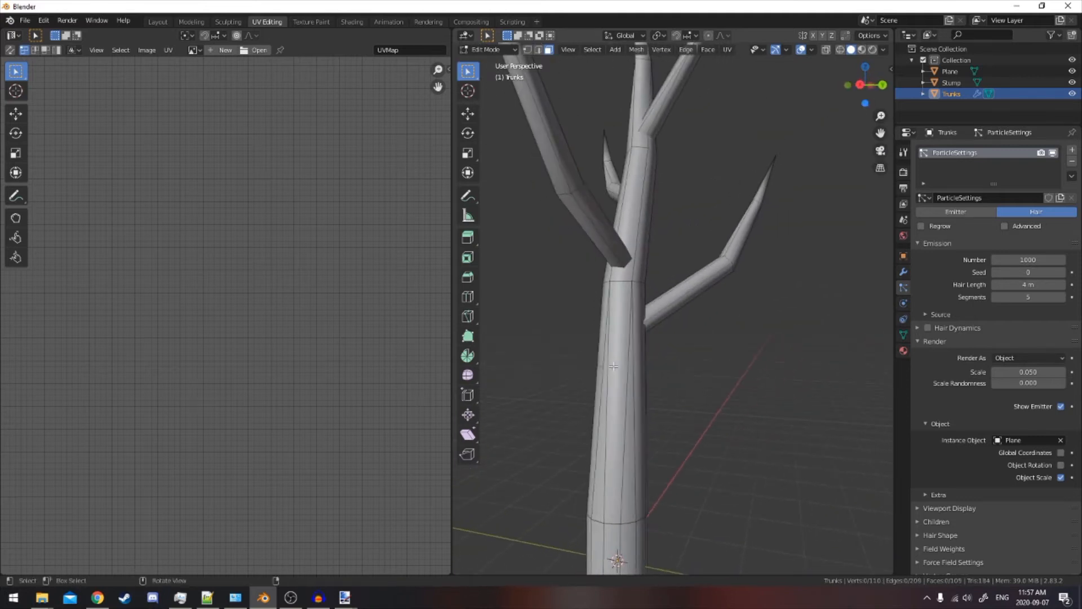
key("Return")
middle_click_drag(693, 372, 649, 384)
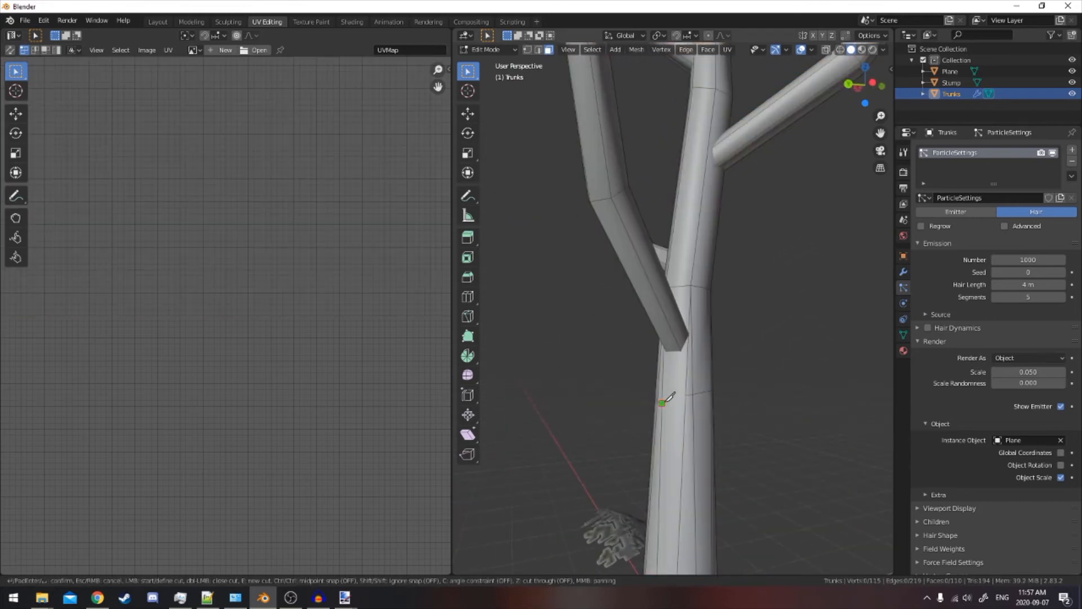
key("Return")
Separate everything above the knife cut into its own object, then return to Object Mode with solid shading
key("shift+z")
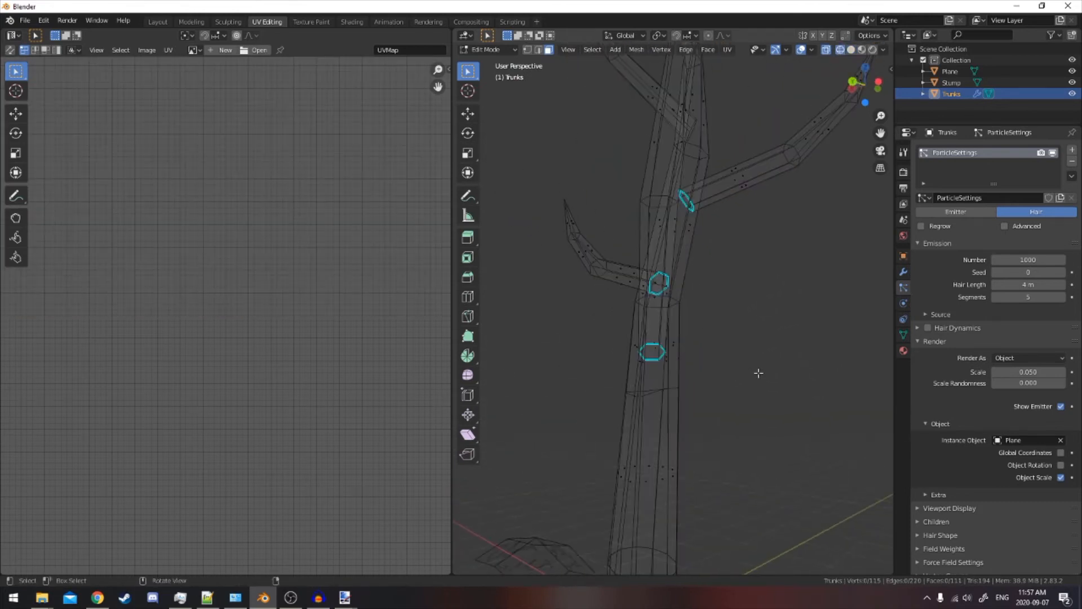
scroll(672, 235, "down", 5)
key("c")
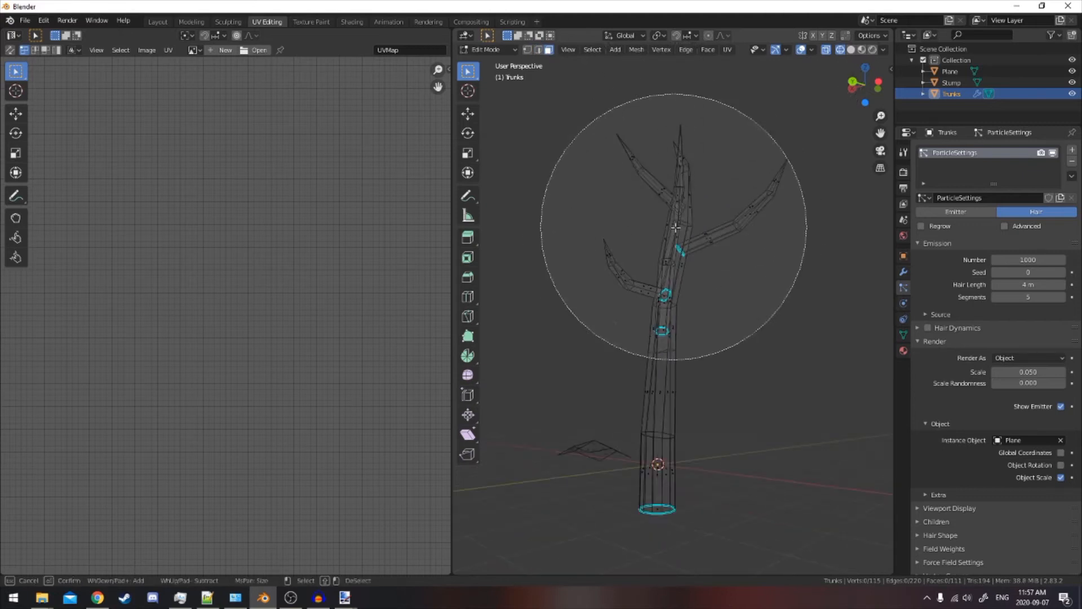
left_click(671, 234)
key("Escape")
left_click(742, 231)
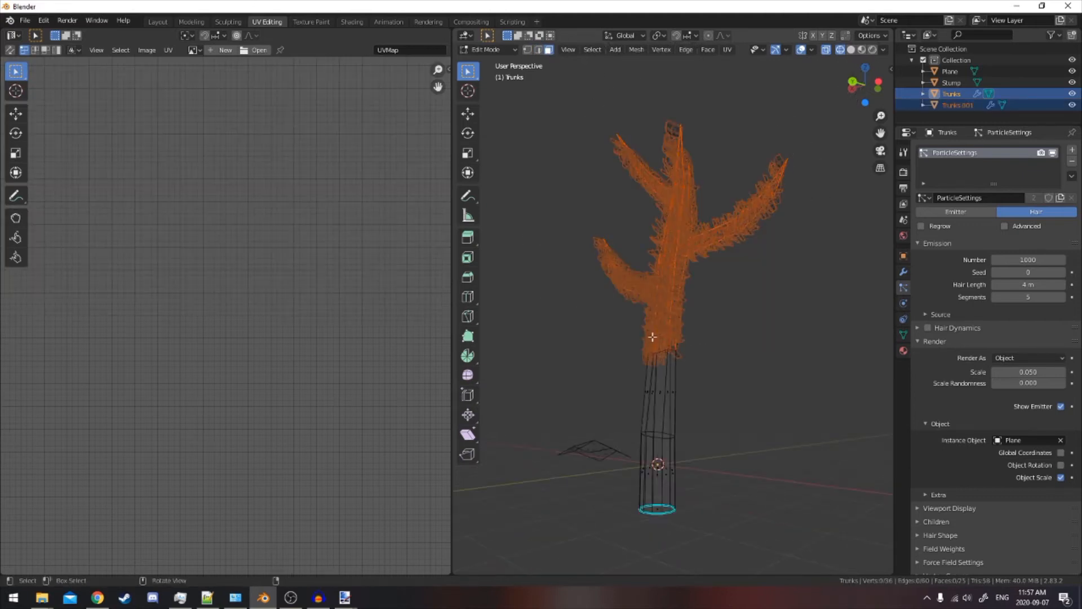
key("Tab")
key("shift+z")
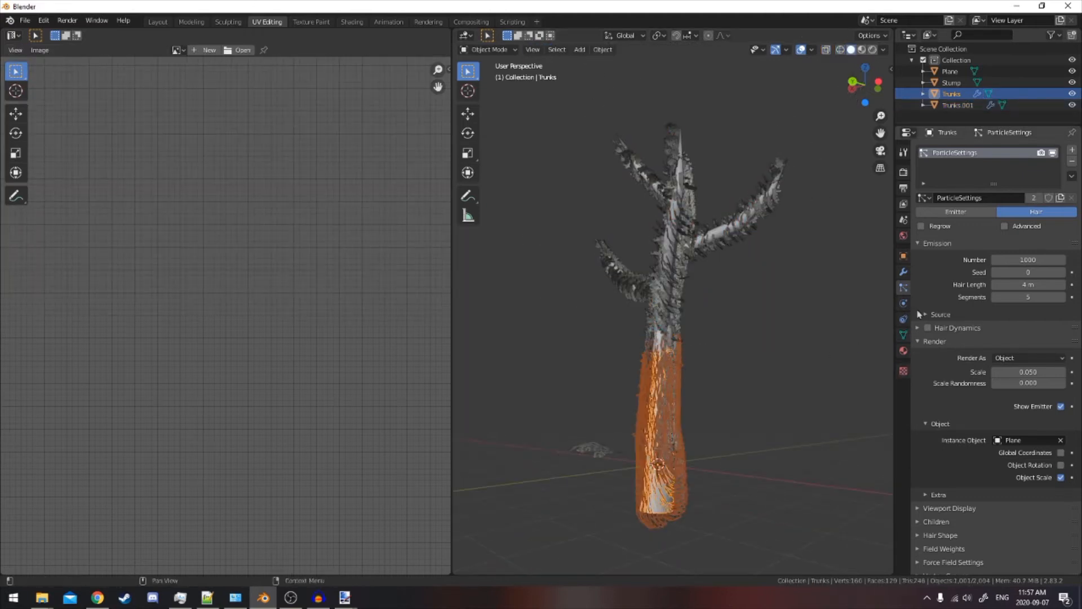
Remove the particle system from the lower trunk and select the separated upper part of the tree
left_click(904, 272)
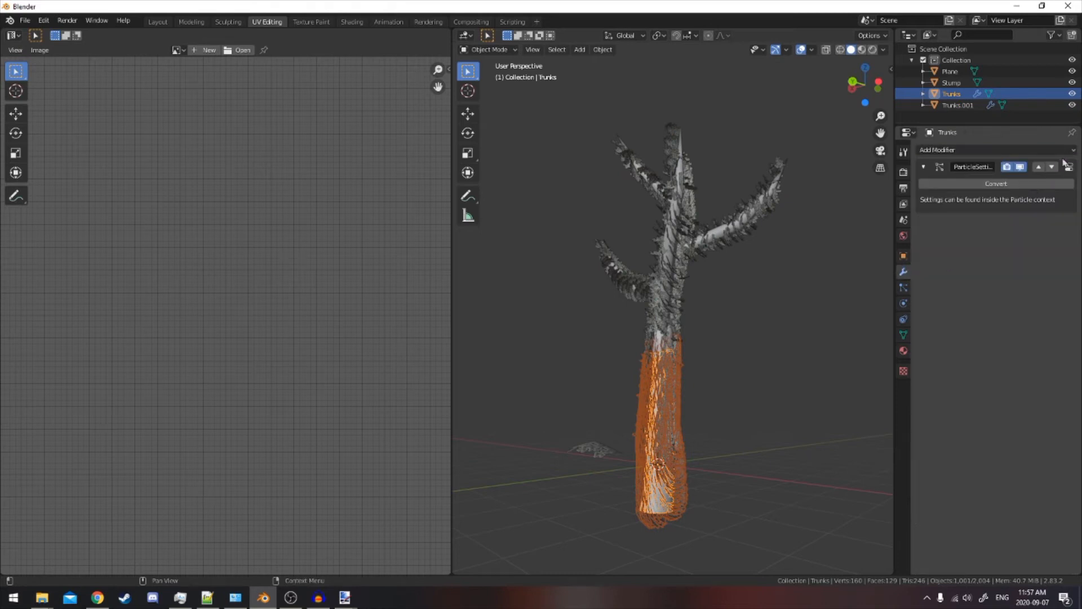
left_click(904, 287)
left_click(646, 287)
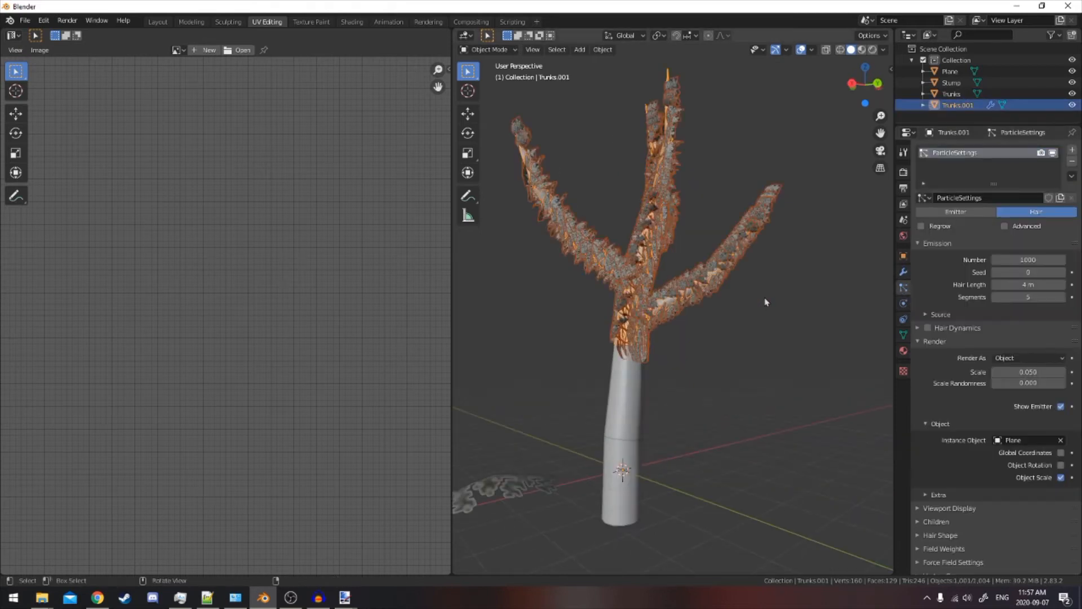
Scale the foliage plane up to about 5.25 times its size to enlarge the leaves on the tree
scroll(789, 307, "up", 4)
scroll(1003, 433, "down", 2)
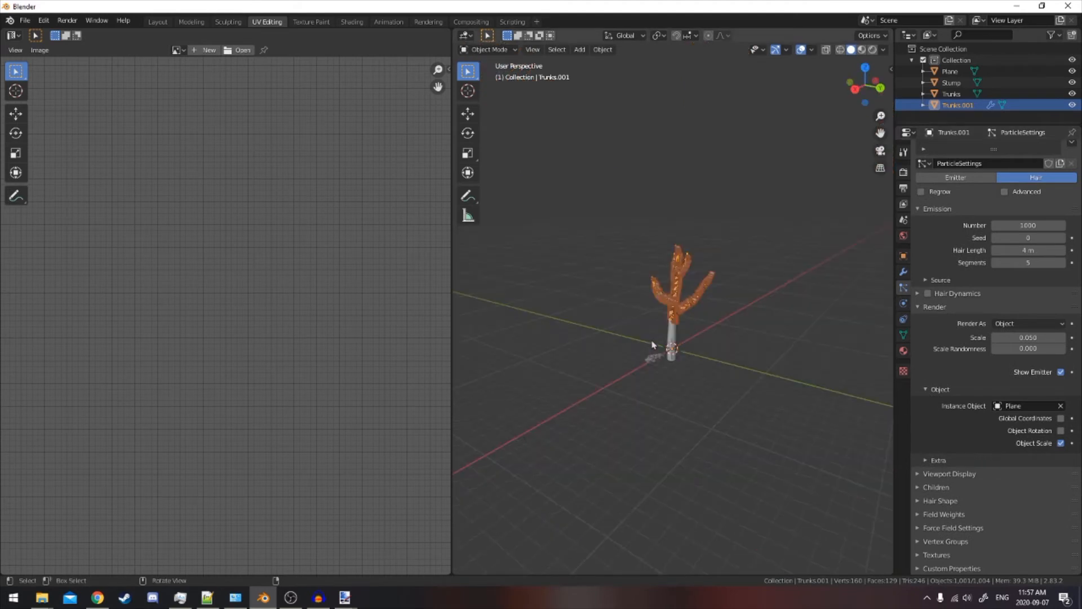
left_click(655, 358)
scroll(733, 336, "up", 3)
key("s")
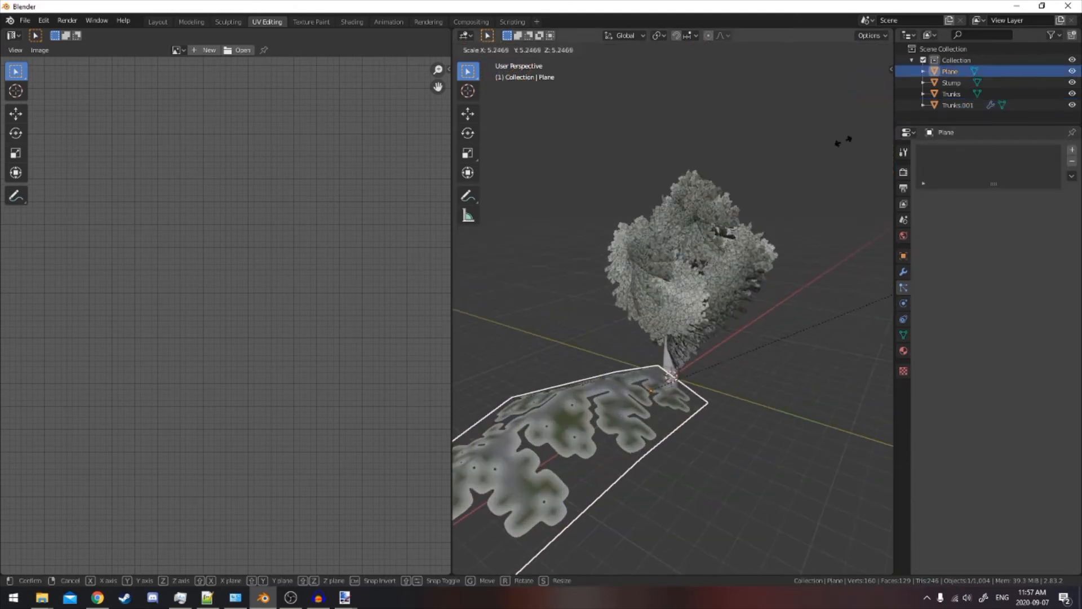
left_click(844, 140)
middle_click_drag(473, 169, 593, 289)
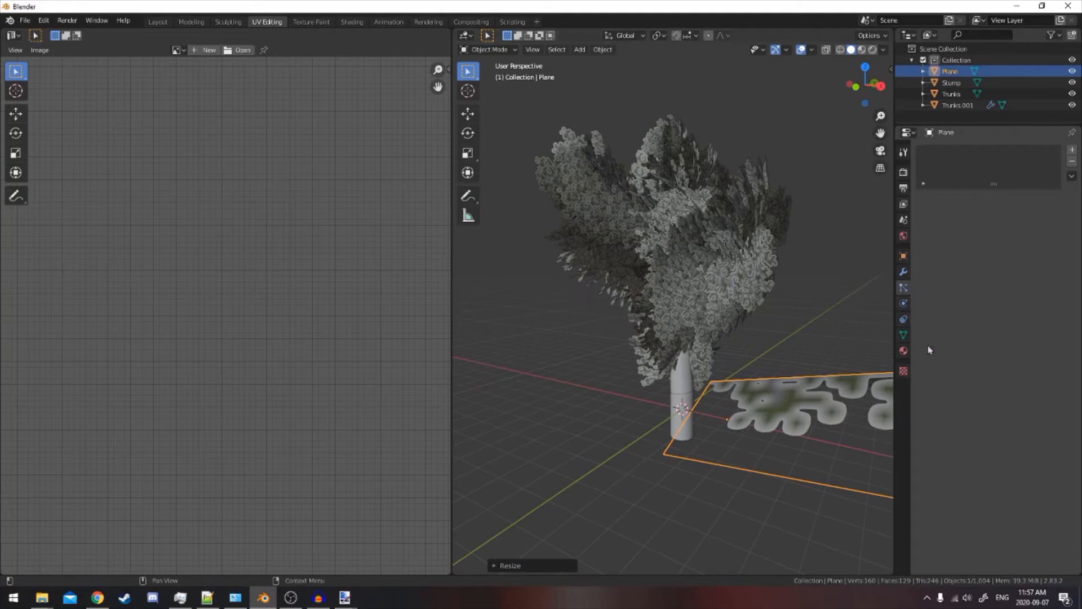
Select the upper part of the tree and reduce its hair particle number to 131
left_click(903, 305)
left_click(903, 287)
left_click(662, 387)
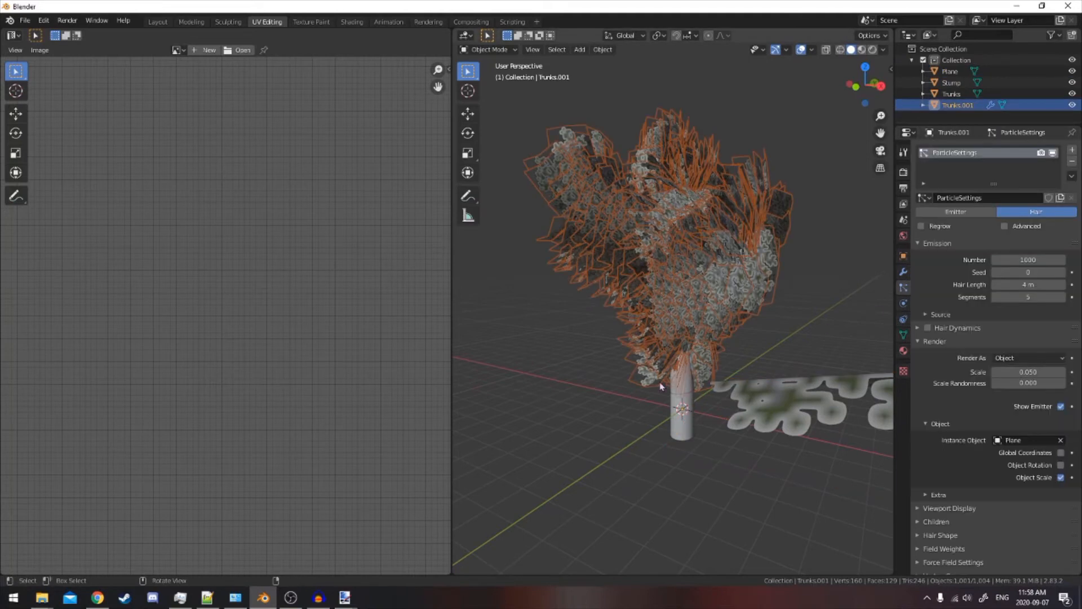
middle_click_drag(817, 293, 762, 331)
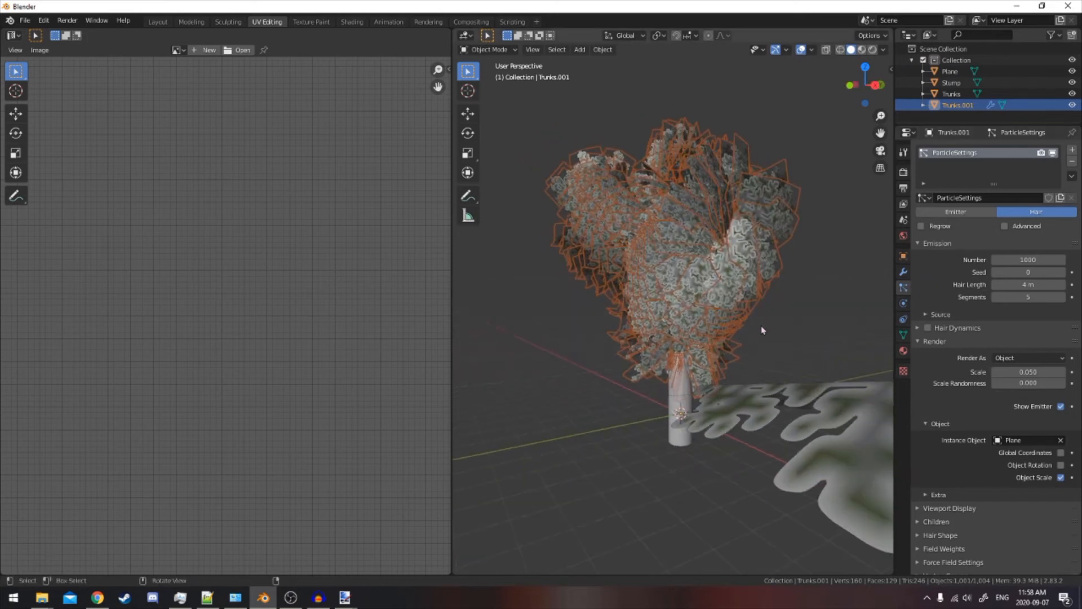
left_click_drag(1029, 260, 913, 259)
middle_click_drag(823, 281, 900, 281)
left_click(884, 288)
left_click(750, 293)
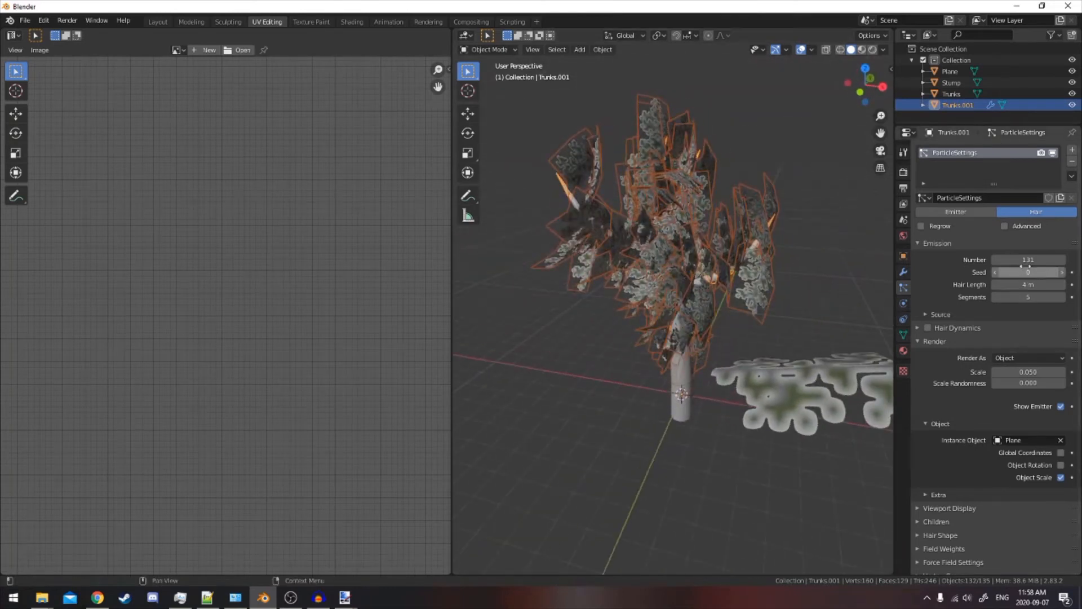
Set the hair particle emission seed to 5
left_click(1064, 272)
left_click(1063, 272)
left_click(1063, 272)
left_click(1064, 273)
left_click(1064, 274)
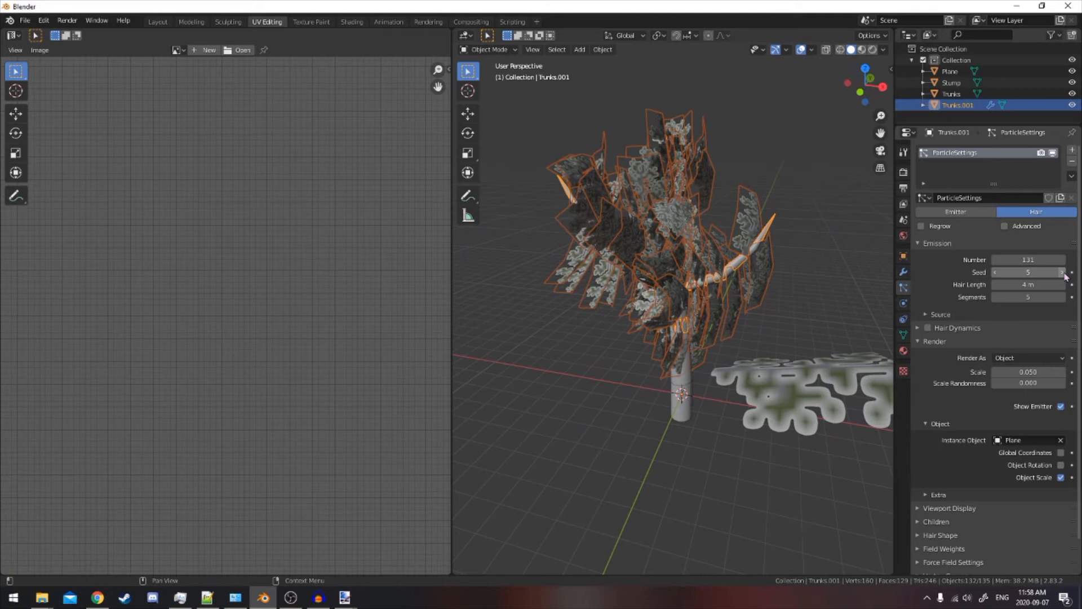
Set the foliage instances' render scale to 0.060 and their scale randomness to 0.336
middle_click_drag(549, 246, 712, 308)
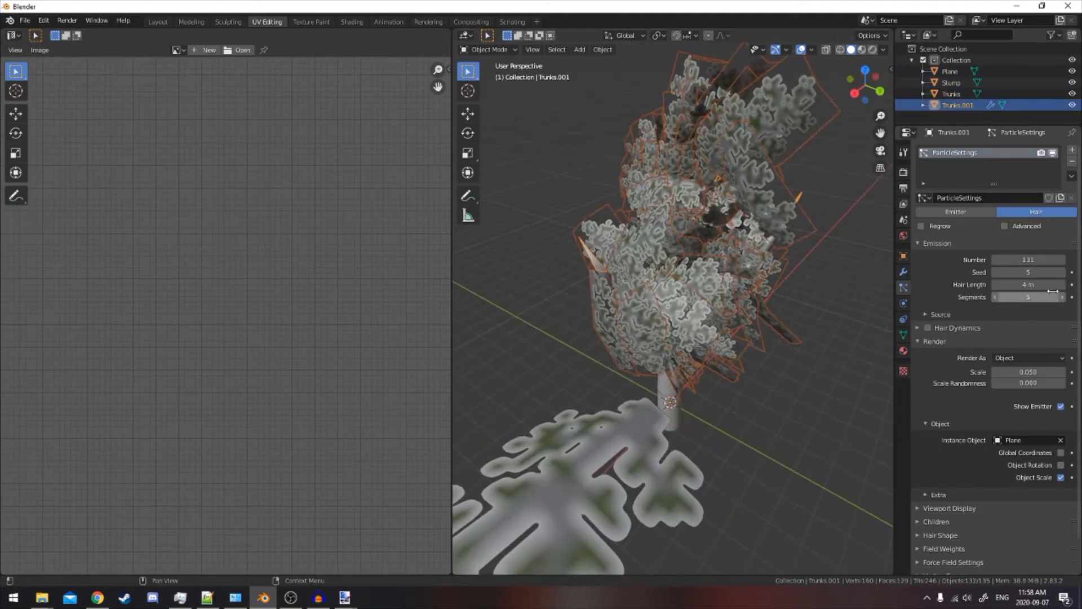
left_click(938, 313)
left_click(938, 313)
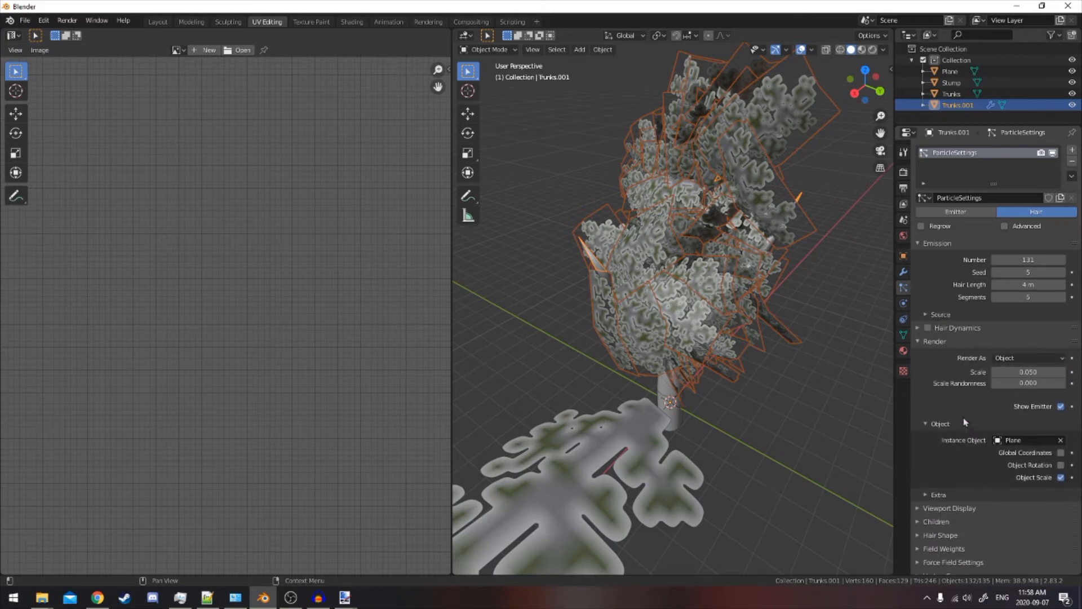
mouse_move(1028, 372)
left_mouse_down()
mouse_move(1008, 372)
mouse_move(1053, 372)
mouse_move(1014, 372)
left_mouse_up()
left_click_drag(1014, 372, 1051, 384)
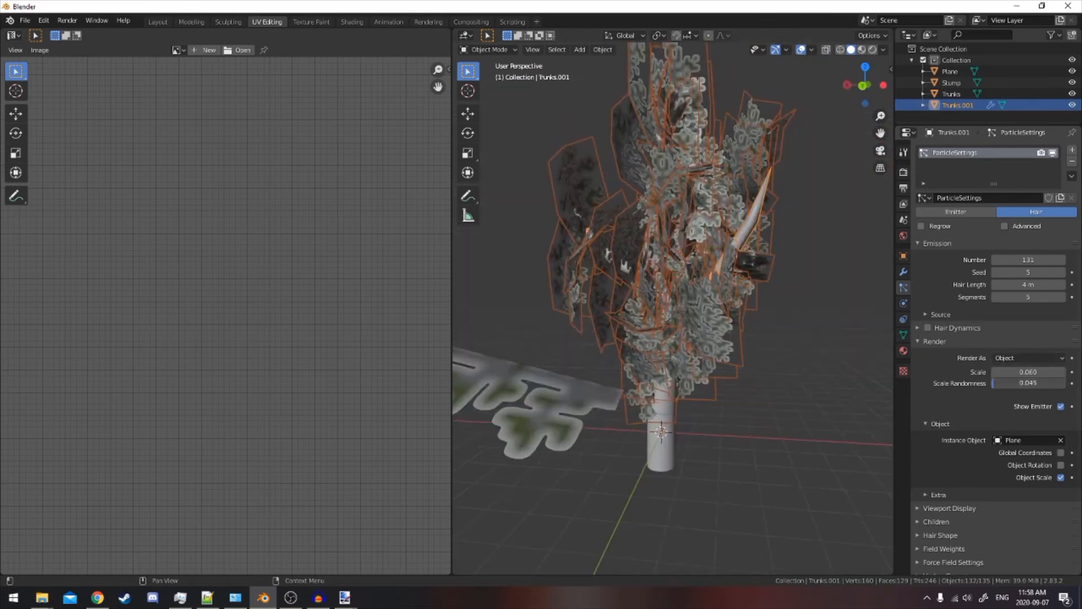
Enable Object Rotation for the foliage instances and check the tree from several sides
left_click(1008, 494)
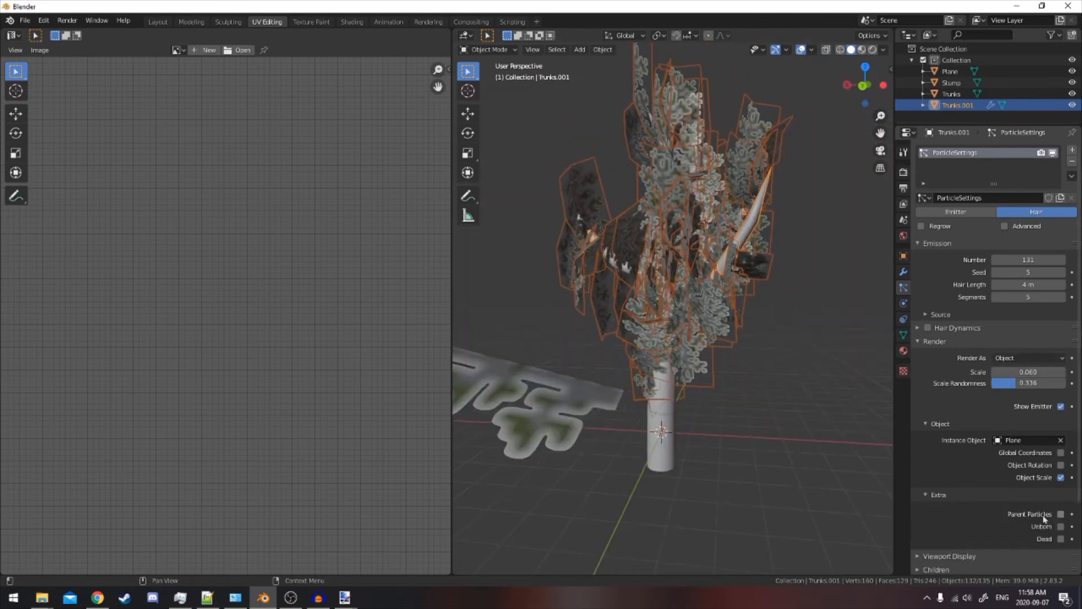
left_click(1060, 465)
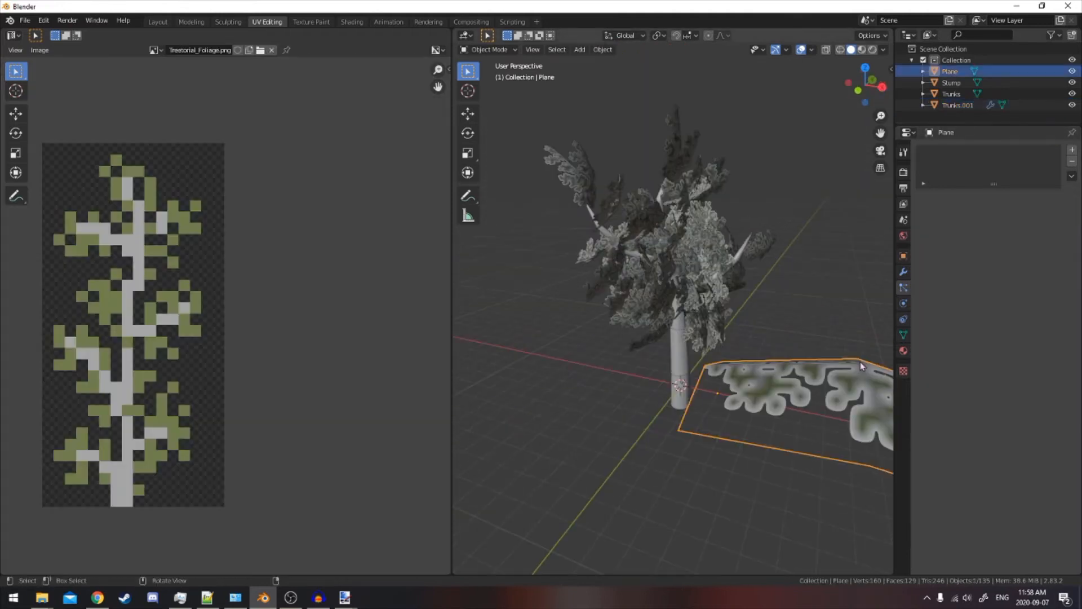
middle_click_drag(860, 365, 668, 241)
left_click(745, 275)
left_click(745, 275)
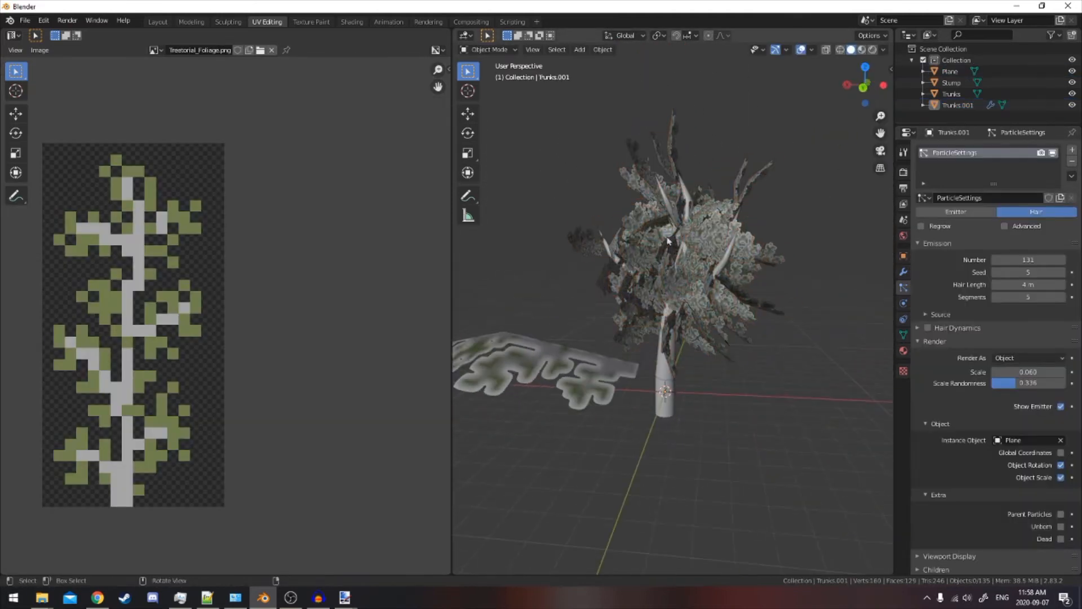
middle_click_drag(714, 173, 529, 161)
left_click(697, 184)
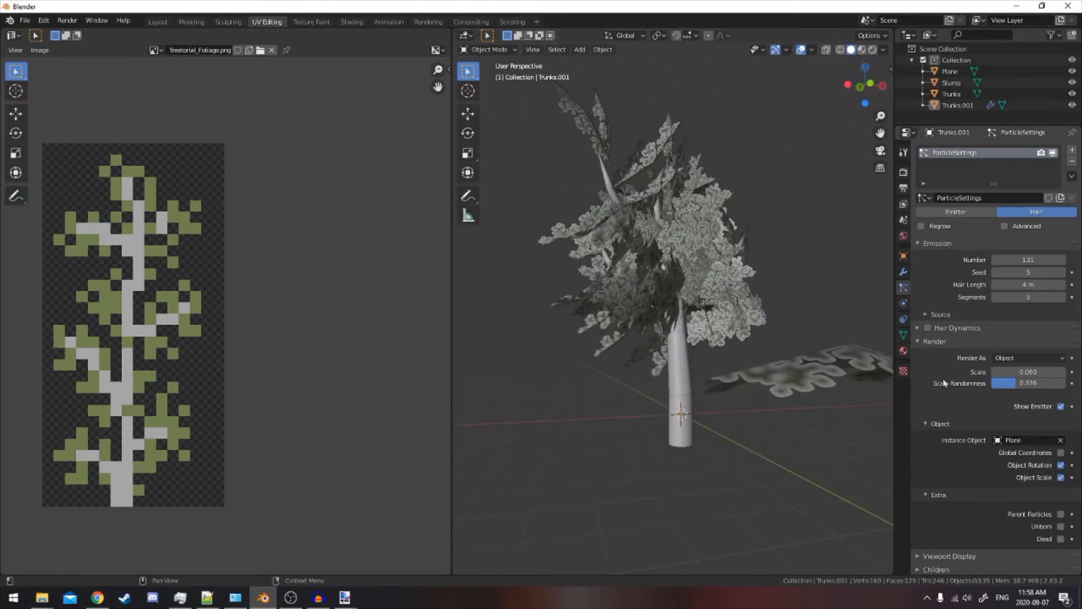
left_click(975, 329)
left_click(975, 329)
left_click(976, 333)
left_click(960, 364)
Examine the foliage mesh around the tree from several sides and leave everything deselected in Object Mode
middle_click_drag(689, 333, 525, 365)
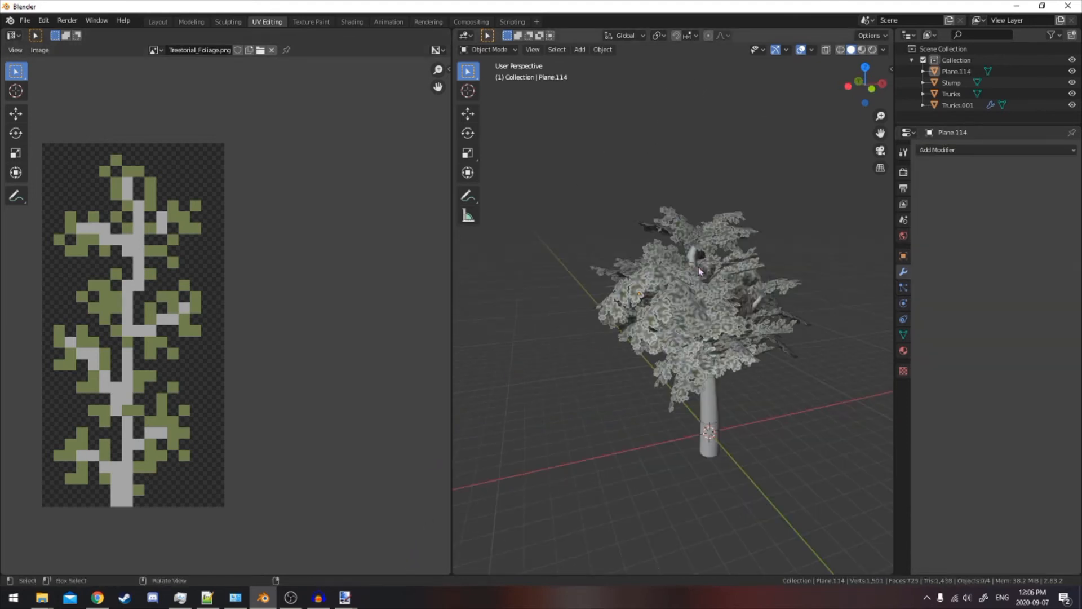
middle_click_drag(598, 315, 743, 256)
left_click(572, 302)
key("Tab")
key("Tab")
key("a")
key("alt+a")
Add a plain axes empty at the tree's base and raise it 5 m along Z into the foliage
key("KP_1")
key("shift+a")
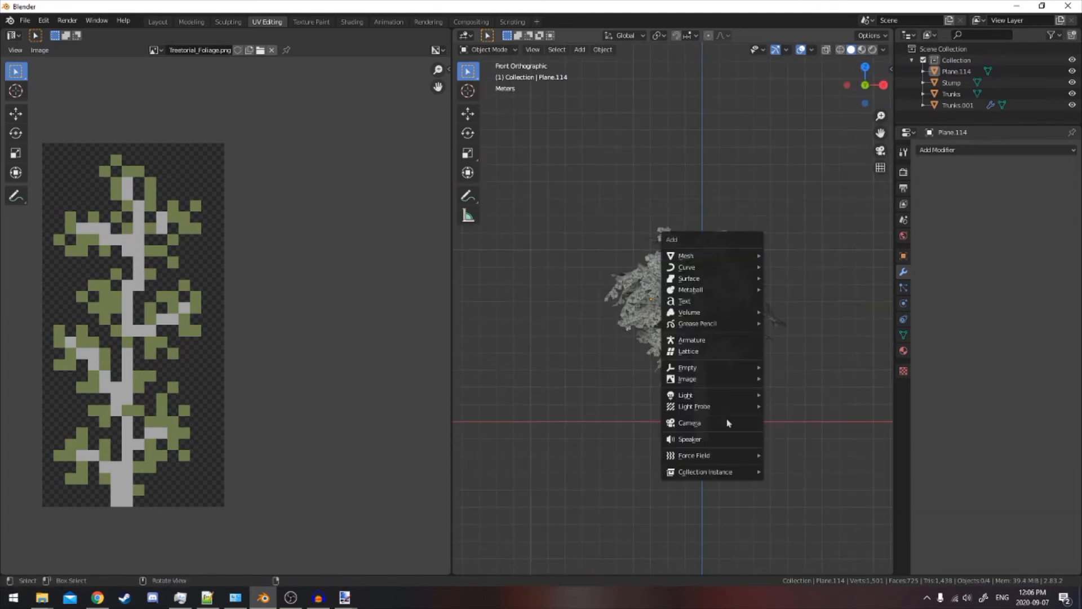
mouse_move(726, 369)
left_click(788, 367)
key("g")
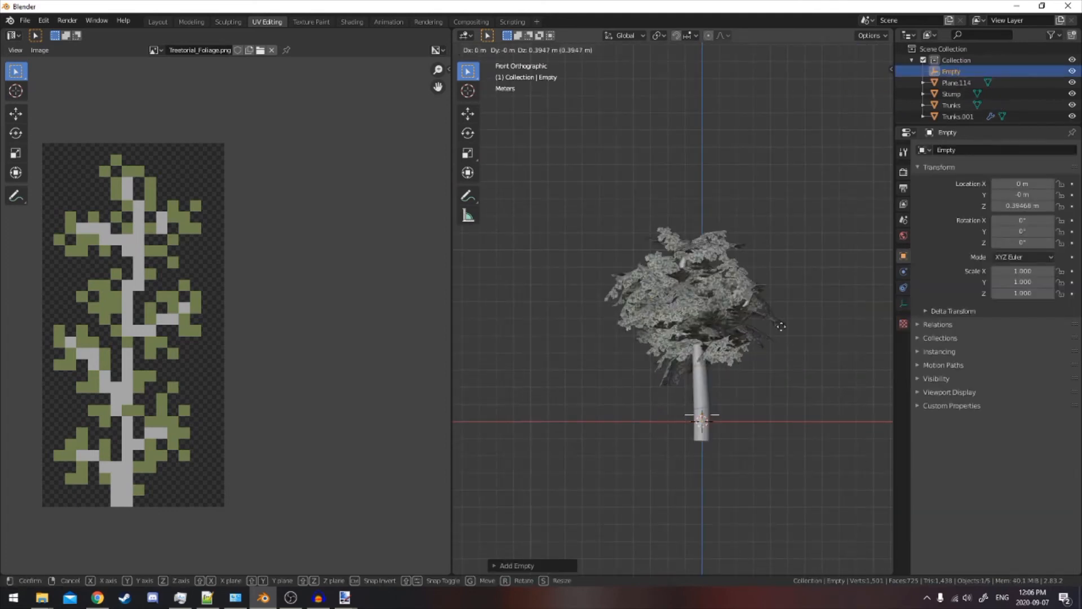
key("shift+z")
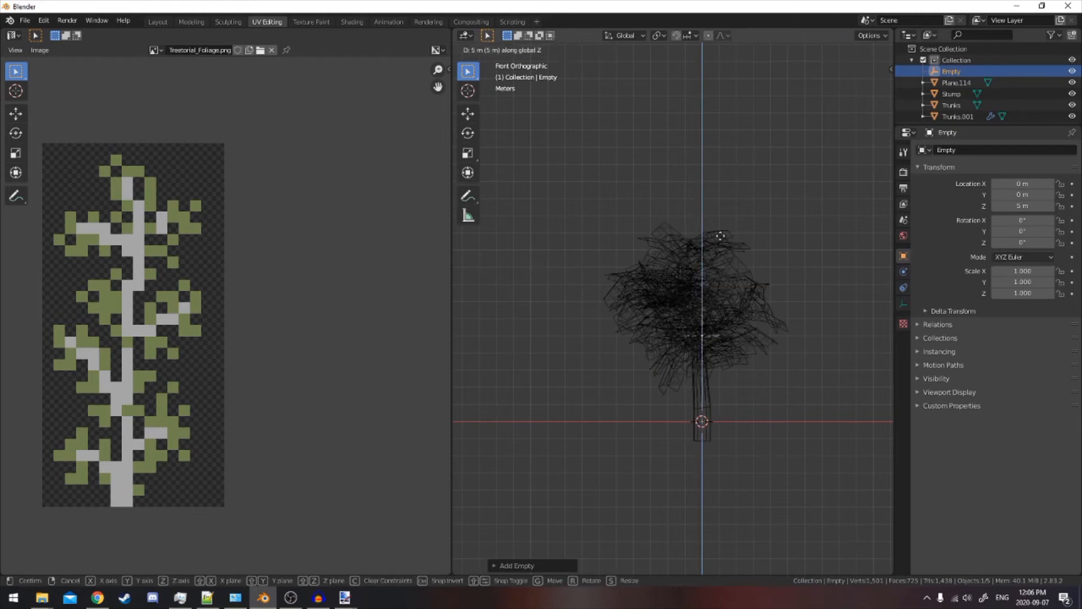
middle_click_drag(792, 330, 959, 325)
Add a Normal Edit modifier to the foliage mesh in Radial mode with the Empty as its target
left_click(805, 311)
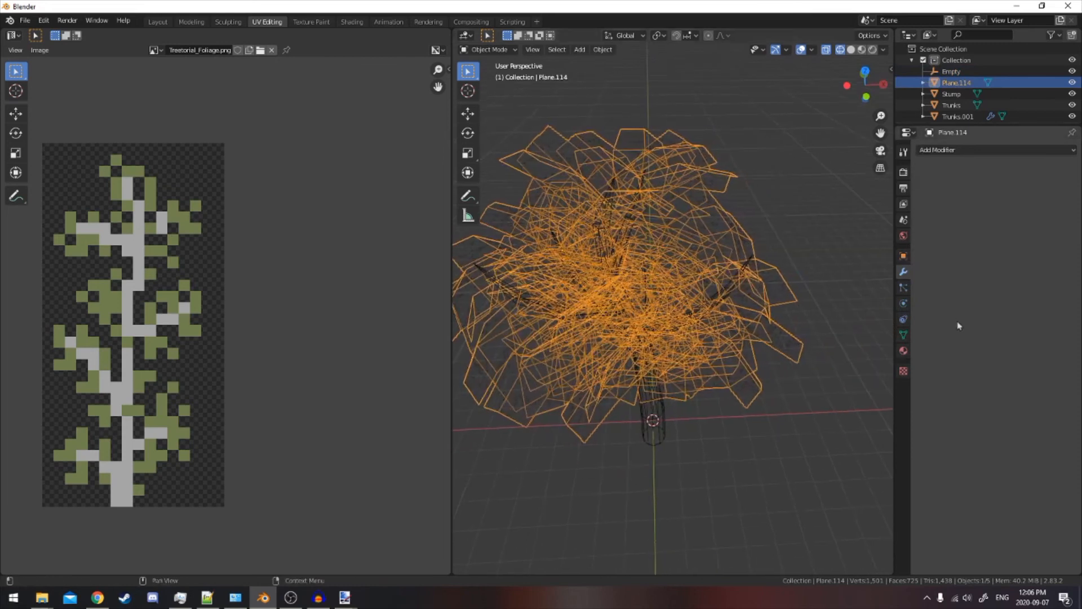
left_click(975, 151)
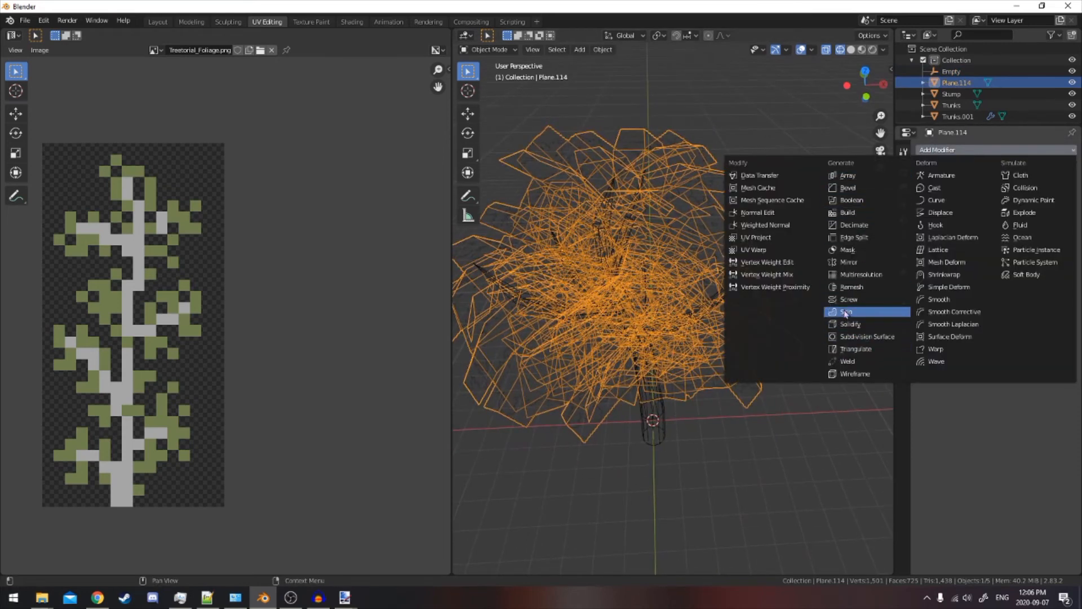
left_click(761, 213)
middle_click_drag(754, 231, 998, 203)
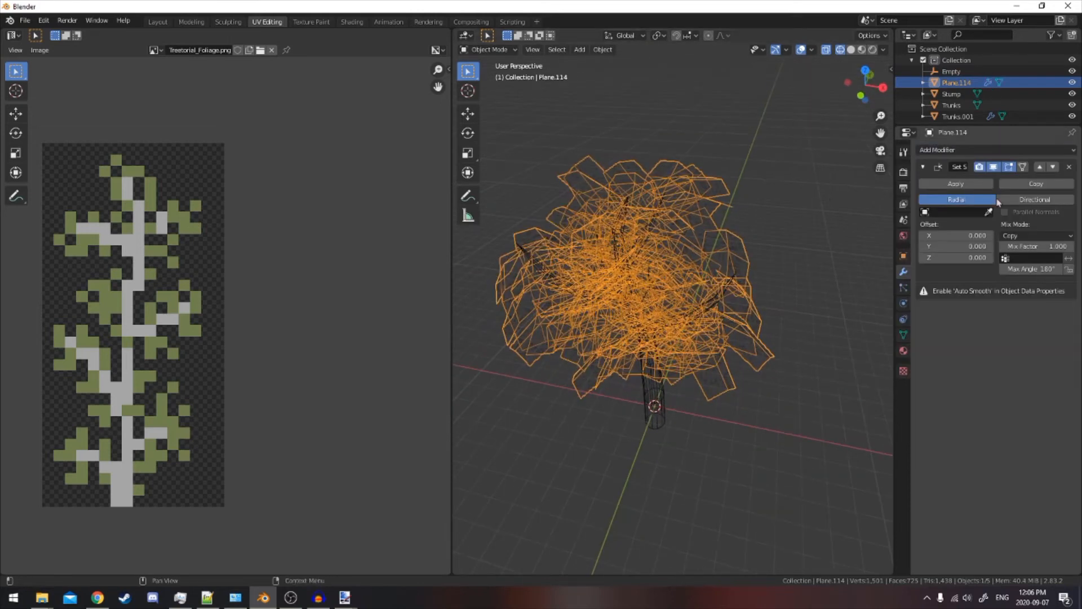
left_click(931, 212)
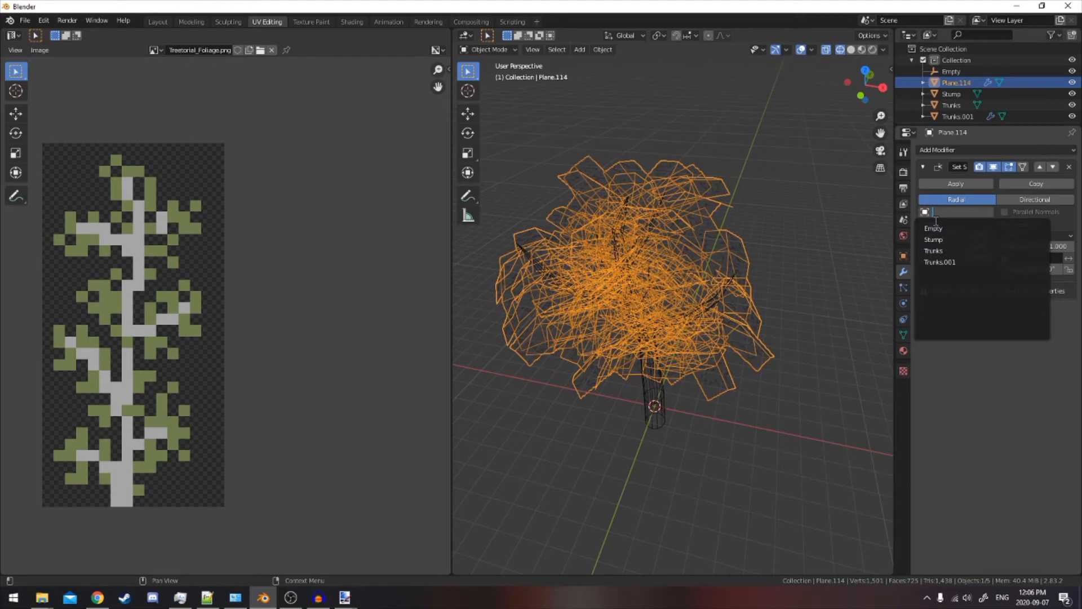
left_click(933, 228)
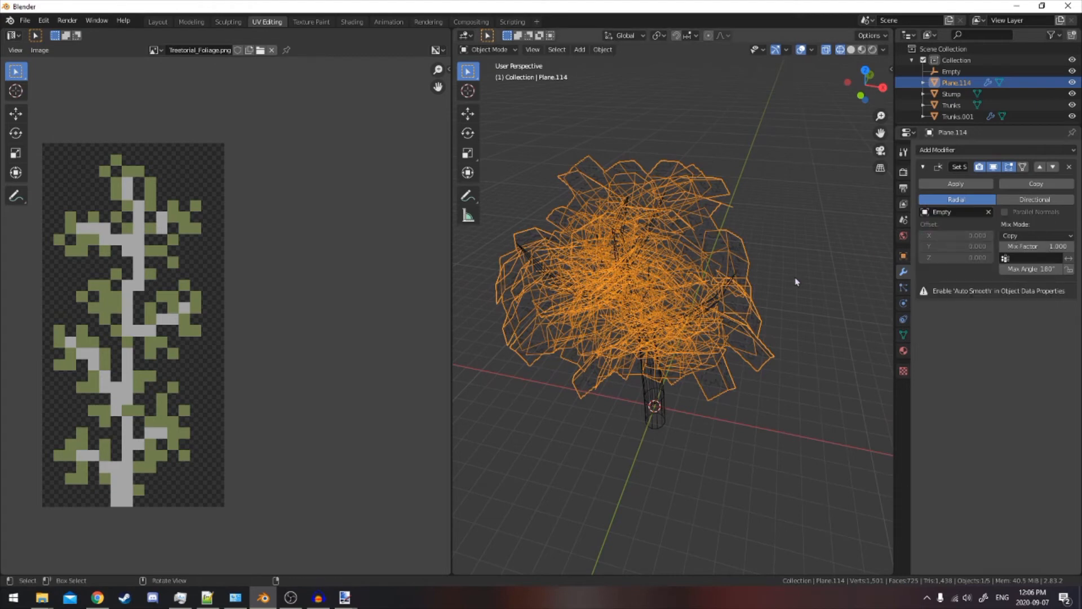
Enable Auto Smooth in the foliage mesh's normals settings and check the result in solid shading
key("shift+z")
left_click(740, 278)
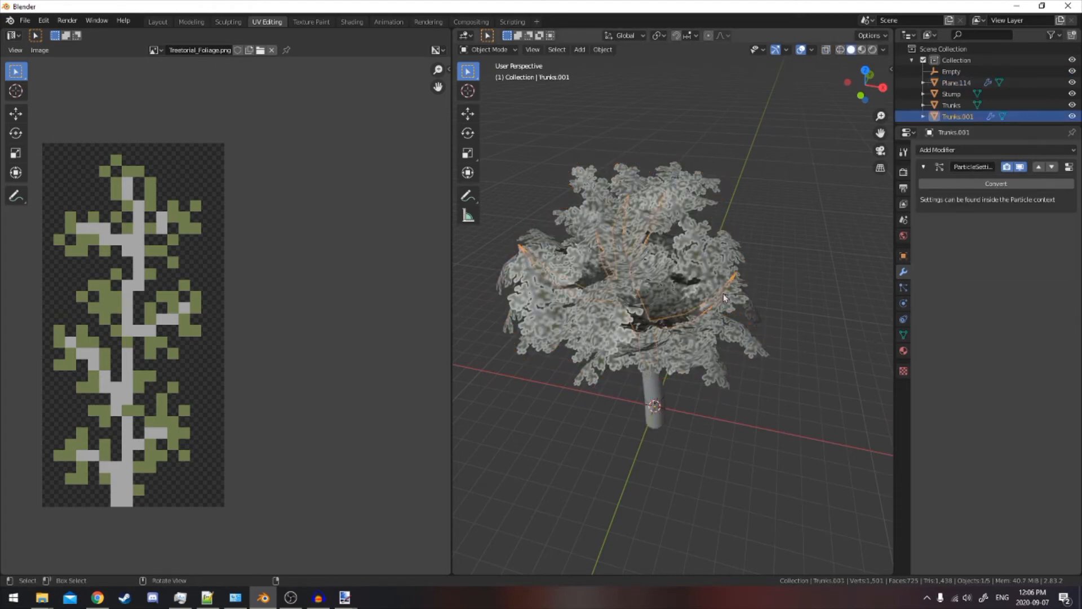
left_click(724, 297)
left_click(903, 333)
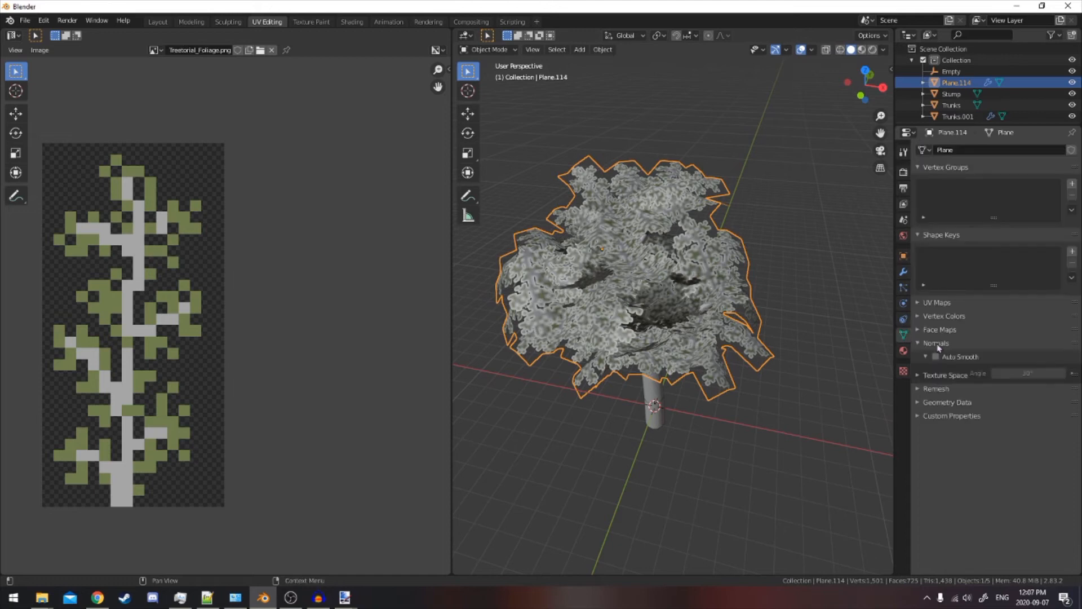
left_click(936, 356)
mouse_move(730, 293)
middle_mouse_down()
mouse_move(782, 288)
mouse_move(813, 249)
mouse_move(807, 263)
middle_mouse_up()
left_click(783, 287)
Select the empty and try moving it around the tree to preview the foliage shading, cancelling the move
key("z")
middle_click_drag(732, 264, 611, 293)
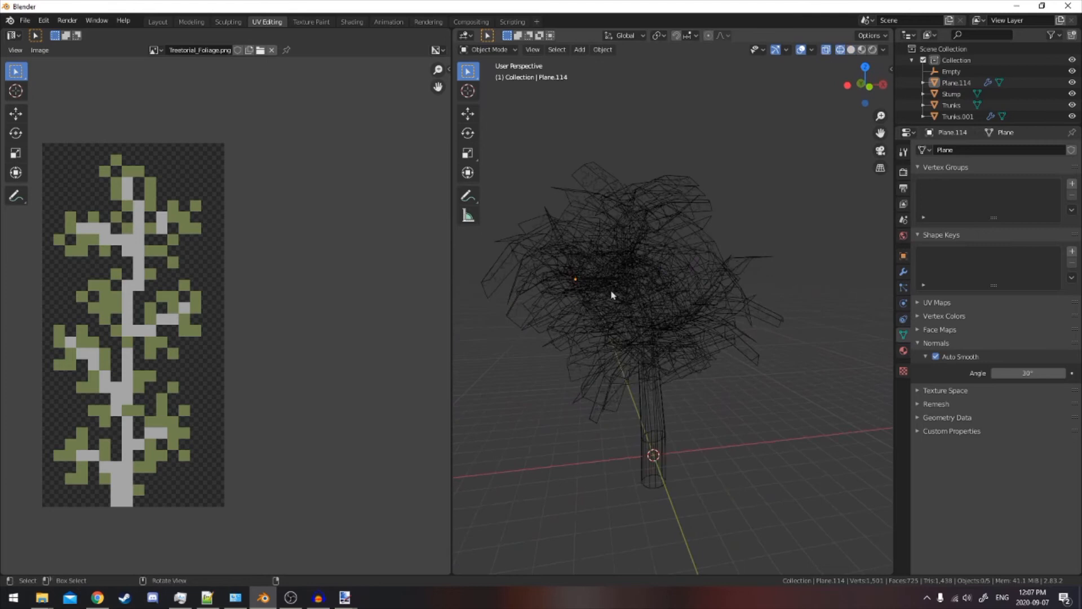
left_click(611, 293)
left_click(952, 72)
key("z")
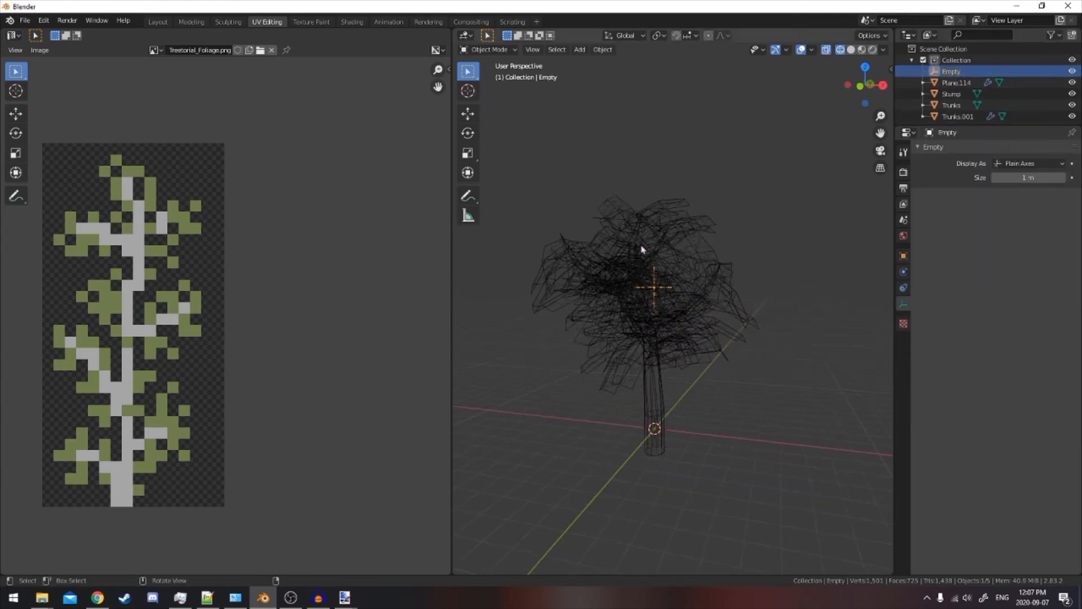
left_click(836, 327)
key("g")
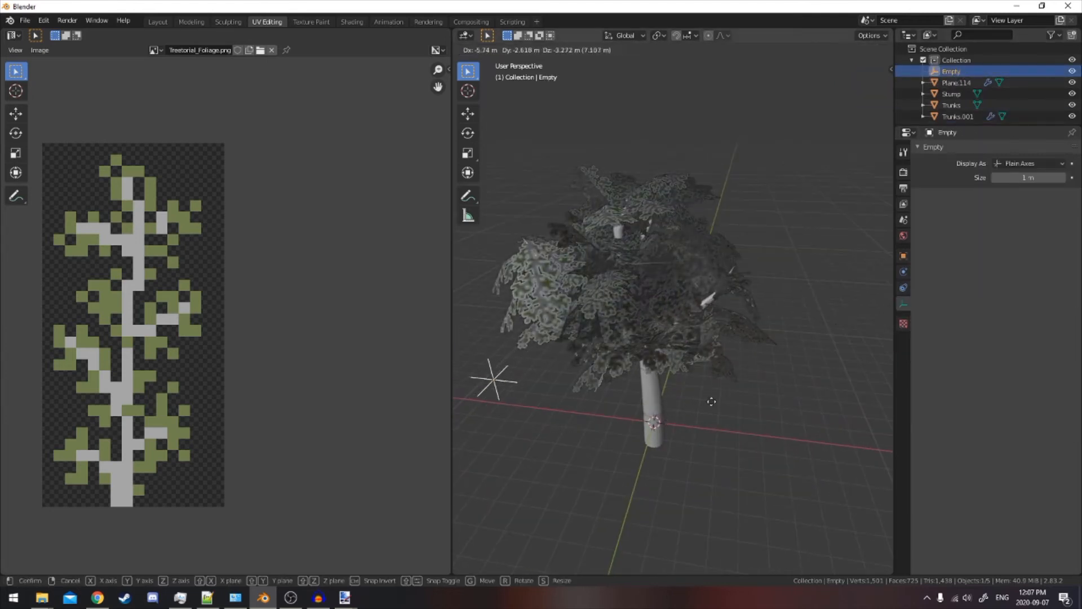
right_click(811, 297)
Shift the empty slightly down and sideways in front view so it sits nearer the foliage's centre
key("shift+z")
key("KP_1")
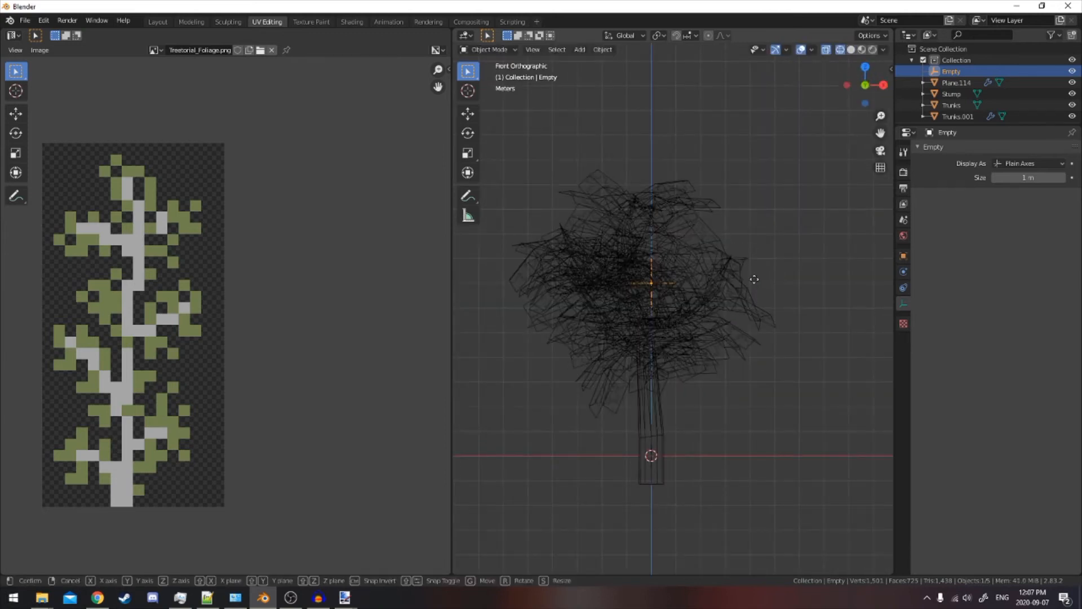
left_click(744, 286)
middle_click_drag(744, 286, 626, 321)
key("KP_3")
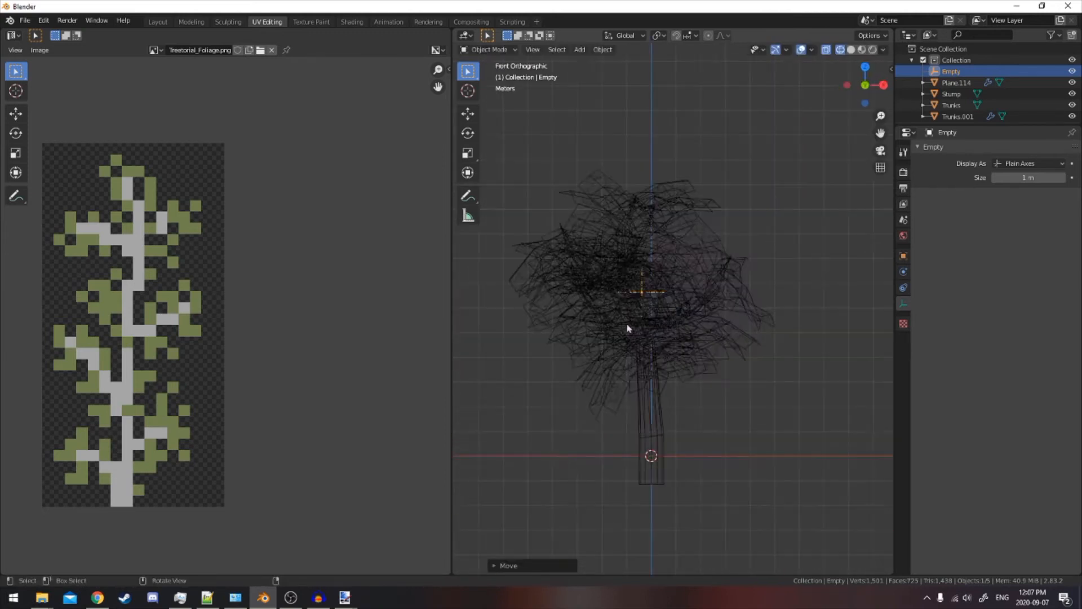
key("shift+z")
middle_click_drag(708, 350, 663, 243)
left_click(755, 261)
Edit the foliage mesh, rotating one linked foliage plane near the crown and moving it into place
left_click(738, 248)
key("Tab")
left_click(653, 222)
key("r")
left_click(710, 220)
key("a")
key("a")
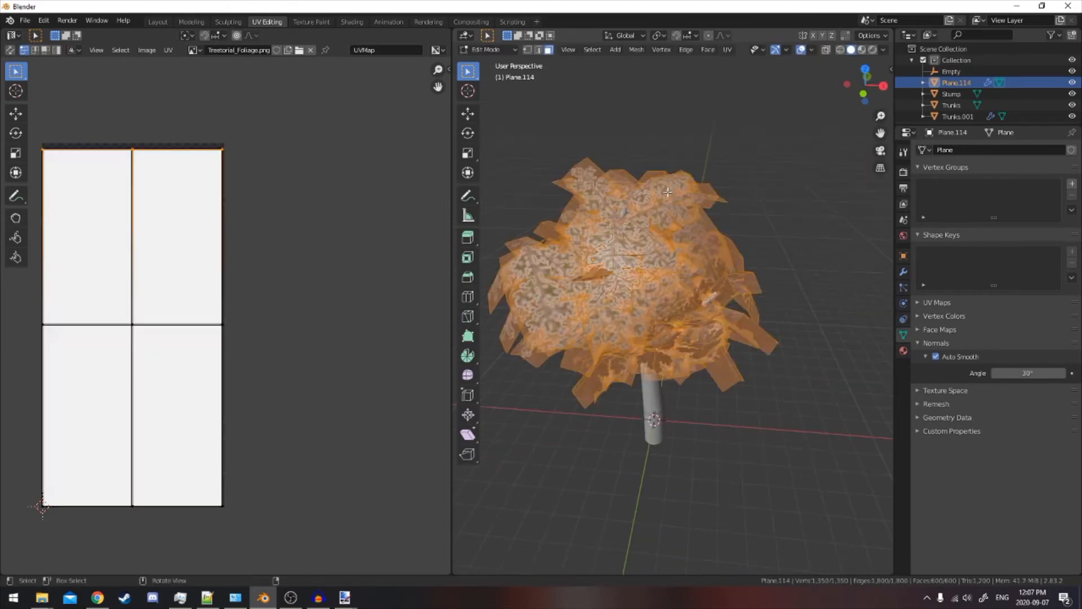
key("l")
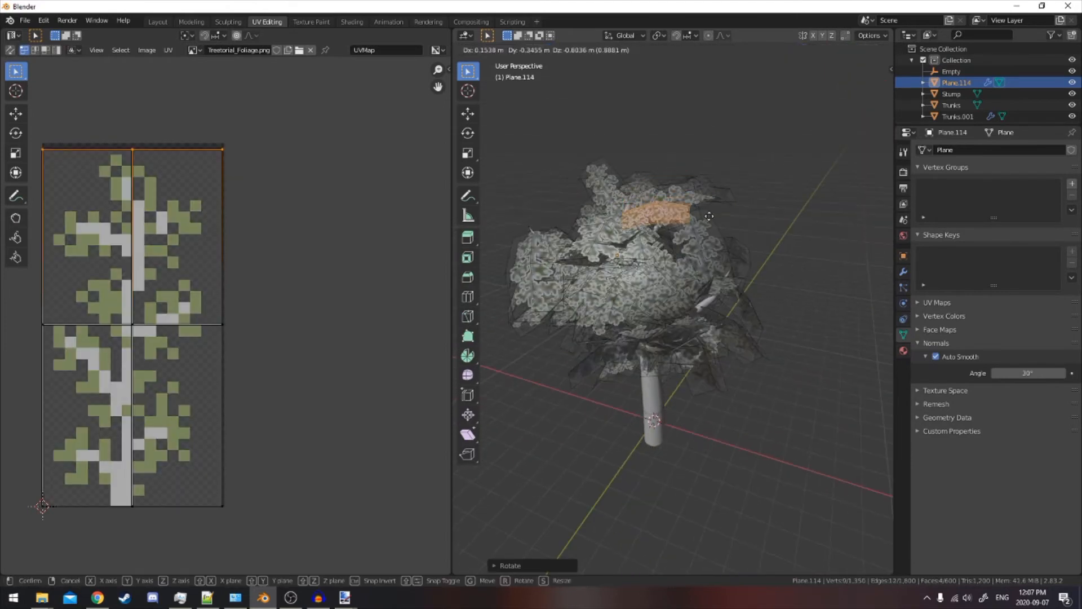
key("Tab")
Rotate and move another linked foliage plane in the crown, and inspect the tree in Object Mode
middle_click_drag(697, 179, 648, 207)
key("Tab")
key("a")
key("alt+a")
key("l")
key("r")
key("g")
key("Tab")
scroll(761, 273, "down", 2)
middle_click_drag(761, 273, 727, 233)
Select several linked foliage planes in the crown and scale them
key("Tab")
key("l")
key("l")
key("l")
key("s")
left_click(631, 183)
Select a single foliage plane near the treetop, rotate it and move it to a better spot
key("alt+a")
key("l")
key("r")
left_click(681, 163)
left_click(692, 172)
key("g")
middle_click_drag(693, 173, 711, 241)
left_click(744, 233)
Refine the selected treetop plane's angle with further rotations
key("r")
left_click(790, 275)
left_click(821, 216)
key("r")
left_click(732, 218)
Return to Object Mode and rename the foliage object as Foliage
key("Tab")
key("alt+a")
middle_click_drag(760, 288, 755, 258)
left_click(785, 295)
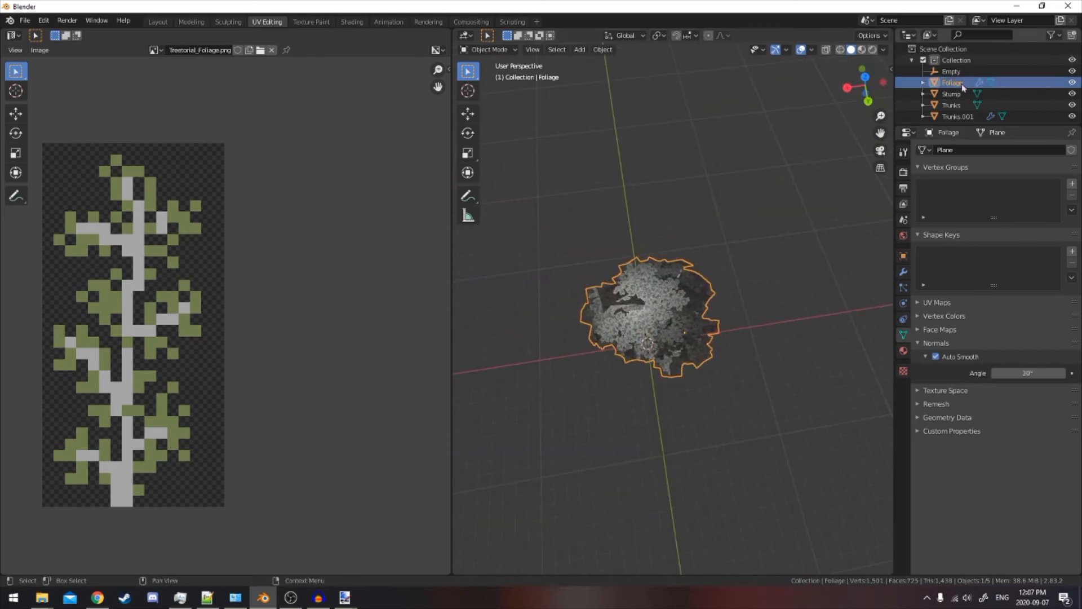
Duplicate the Foliage object and move the copy along the X axis beside the tree
middle_click_drag(777, 282, 756, 302)
key("shift+d")
key("x")
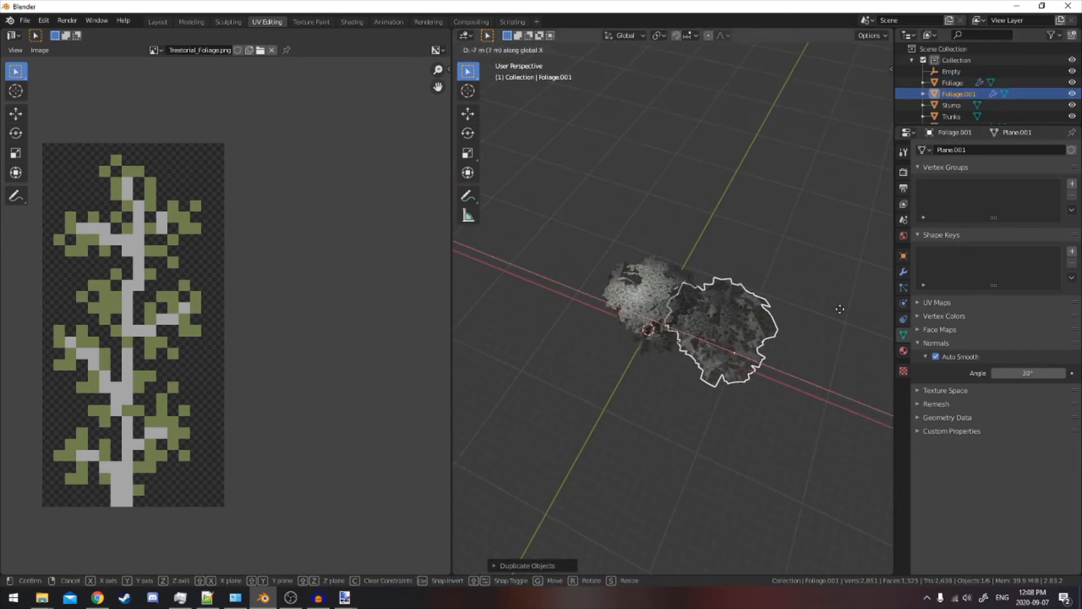
left_click(839, 308)
middle_click_drag(845, 314, 875, 227)
key("KP_Decimal")
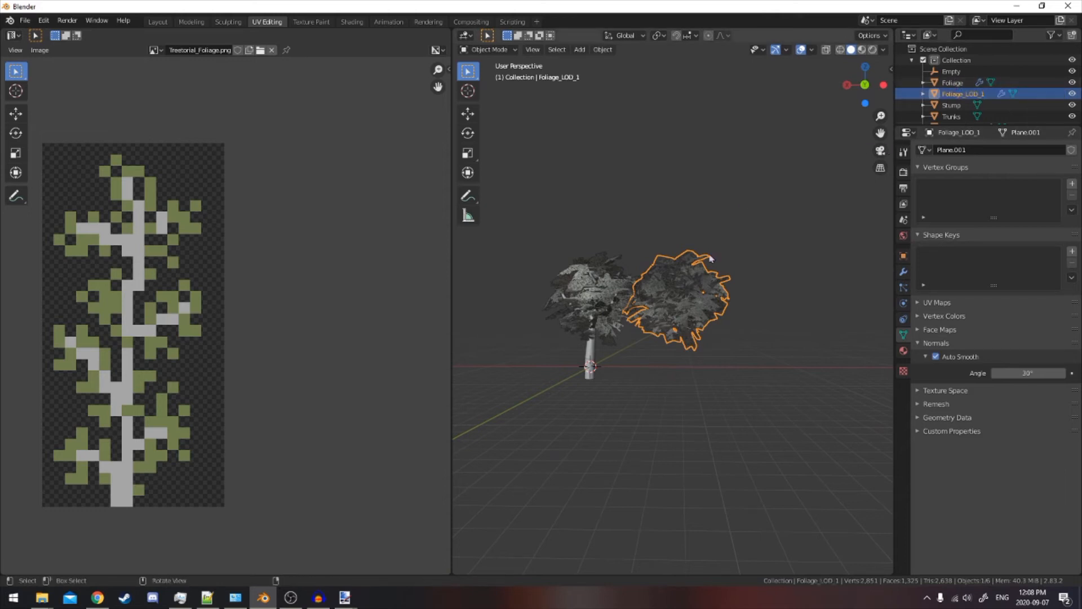
Rename the duplicated foliage object as Foliage_LOD1
key("alt+a")
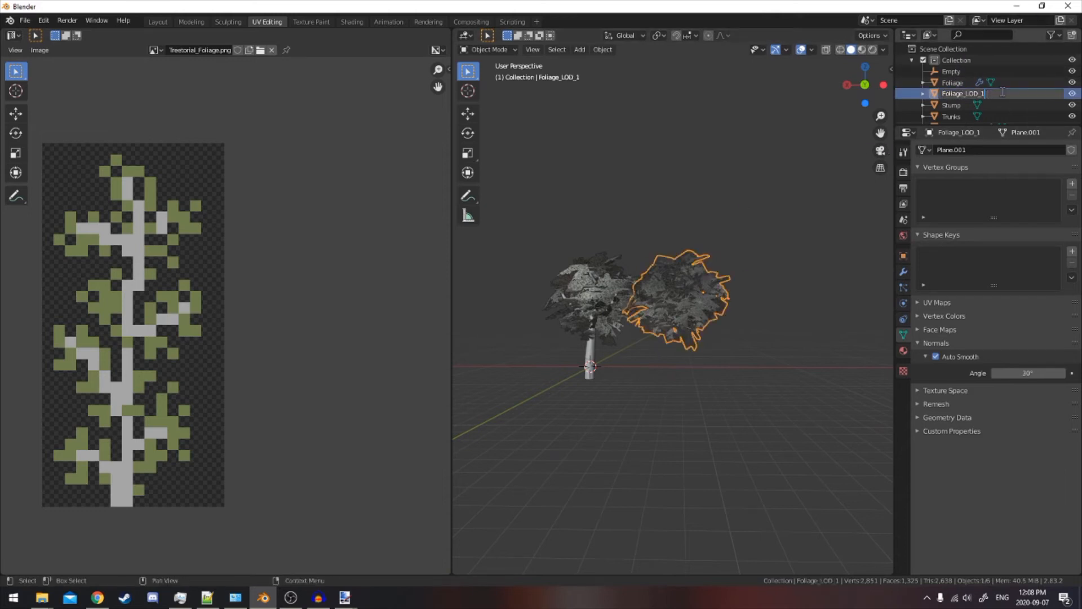
type("1")
key("Return")
Move Foliage_LOD1 8 m along X back over the original foliage in top view and apply its transform
middle_click_drag(698, 316, 709, 367)
key("KP_7")
key("Tab")
key("Tab")
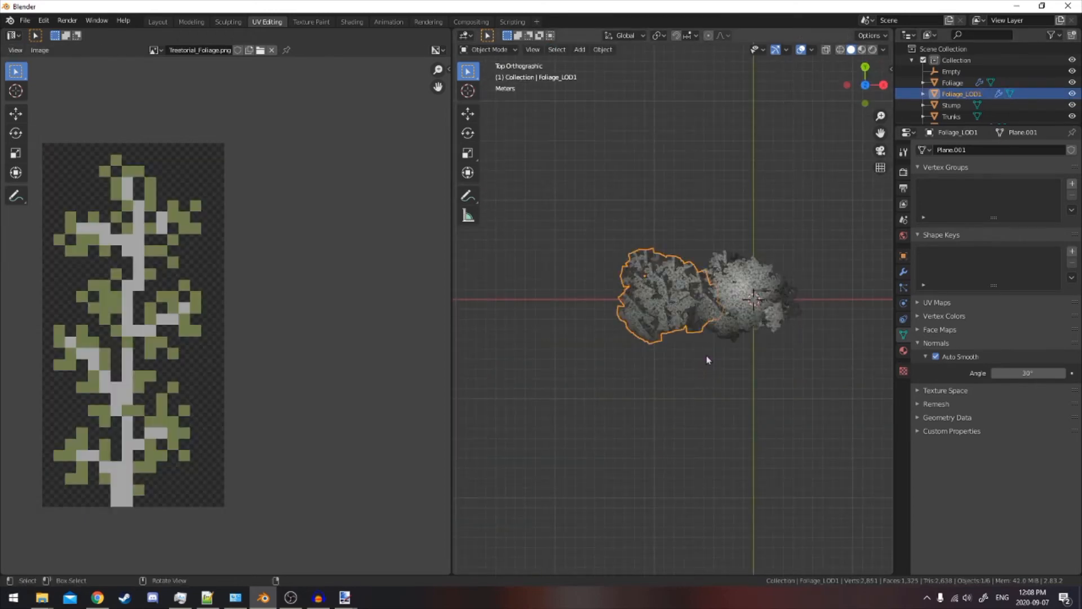
scroll(724, 341, "up", 3)
key("g")
key("x")
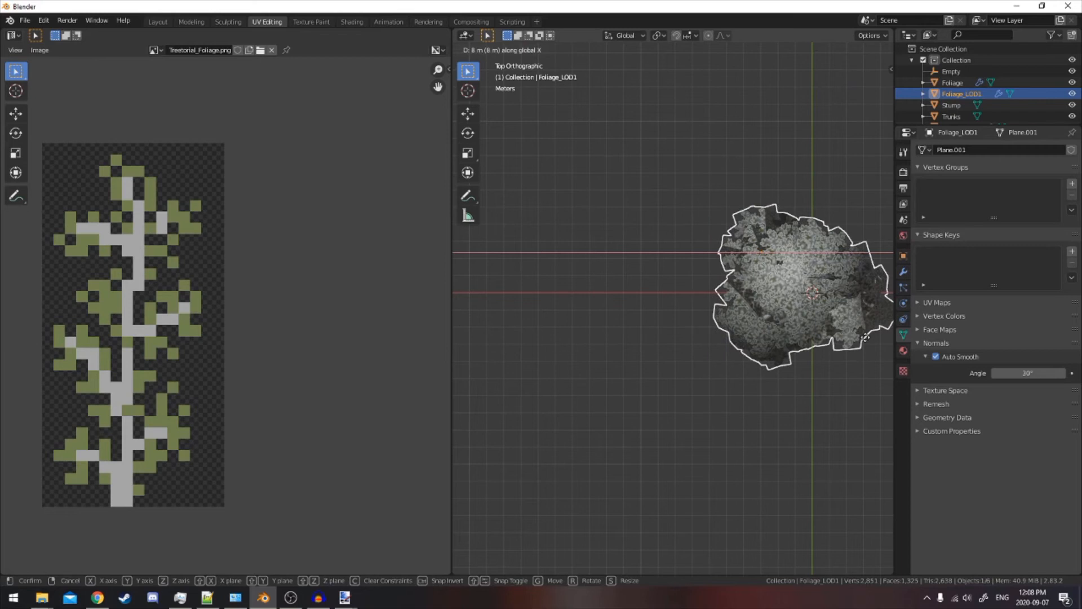
left_click(866, 342)
right_click(867, 342)
left_click(866, 340)
Try moving Foliage_LOD1 away along X to inspect its shading, and bring it back over the original foliage
key("g")
key("x")
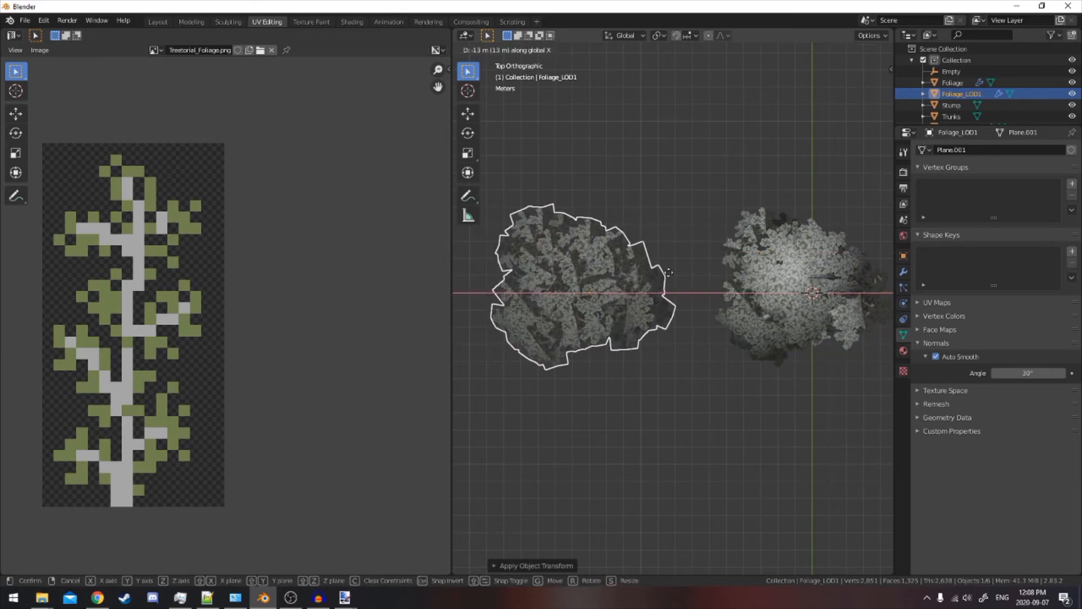
left_click(695, 274)
key("alt+a")
middle_click_drag(694, 274, 467, 250)
left_click(727, 327)
middle_click_drag(727, 327, 733, 237)
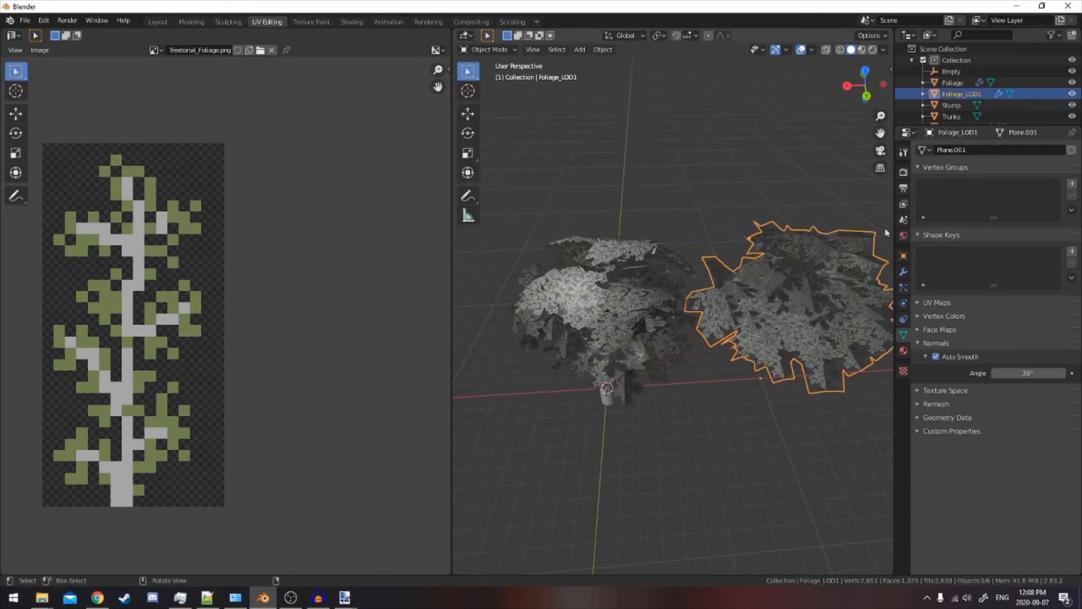
key("g")
key("x")
left_click(723, 219)
Apply the Normal Edit modifier on both the Foliage and Foliage_LOD1 objects
left_click(953, 82)
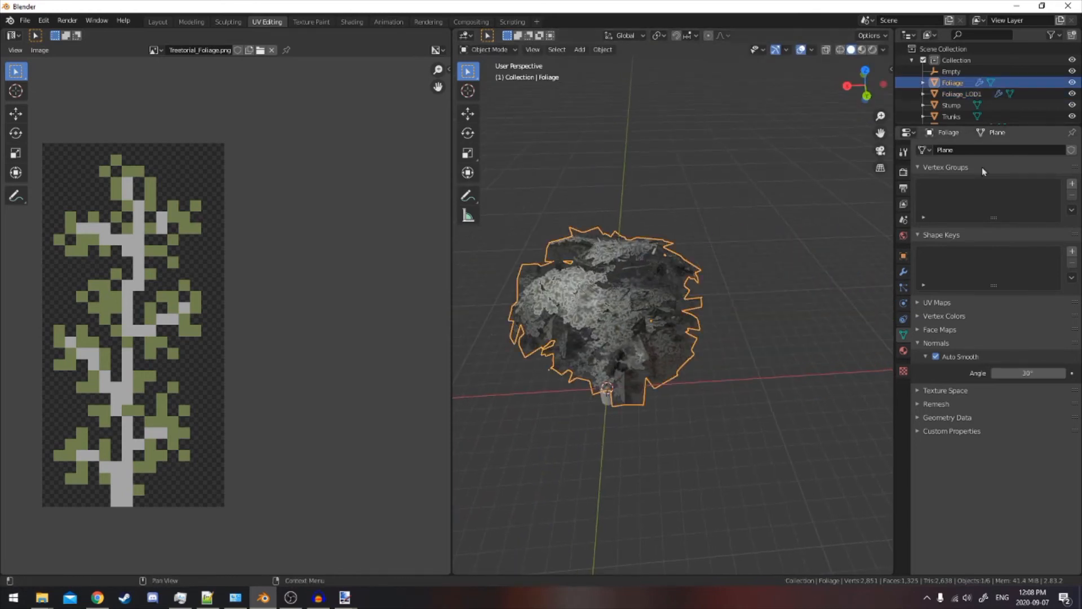
left_click(905, 273)
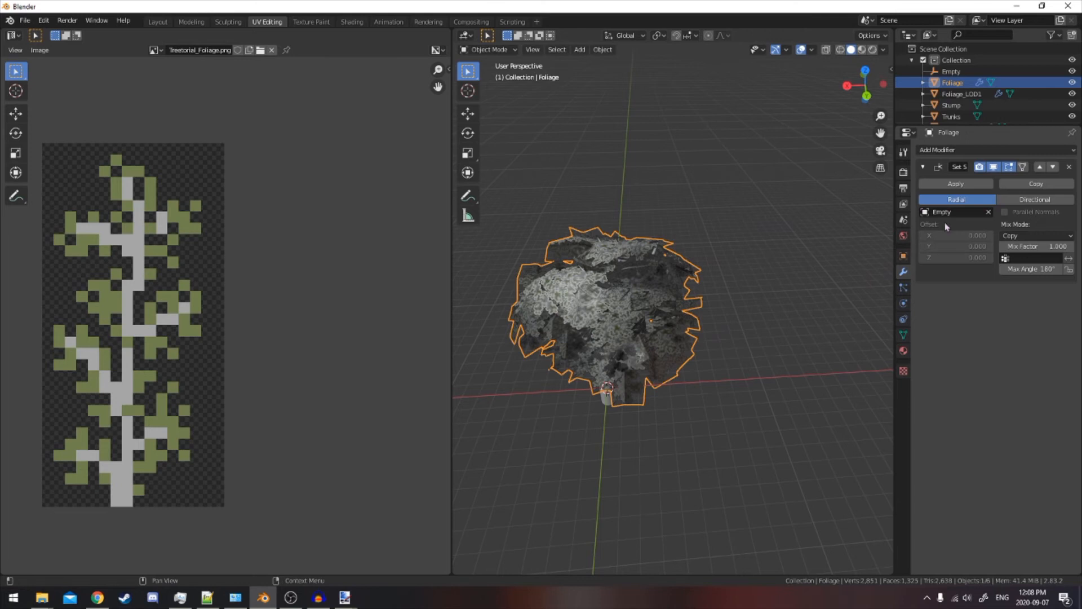
left_click(722, 231)
left_click(688, 265)
left_click(688, 266)
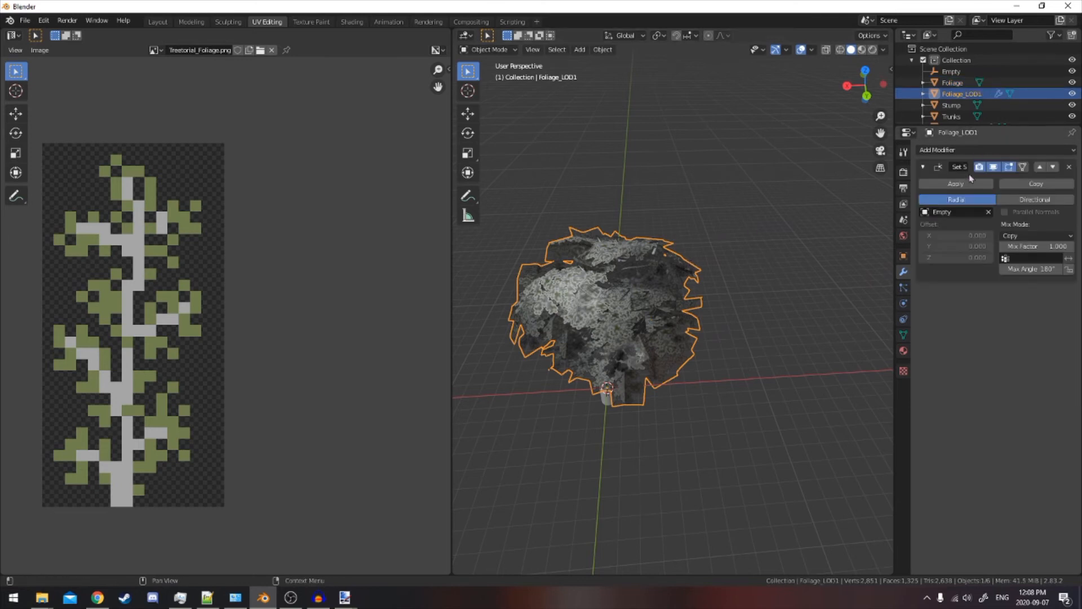
Move Foliage_LOD1 along the X axis until it stands beside the tree, and compare both in front view
key("g")
middle_click_drag(648, 237, 770, 319)
key("x")
left_click(709, 221)
key("alt+a")
key("KP_1")
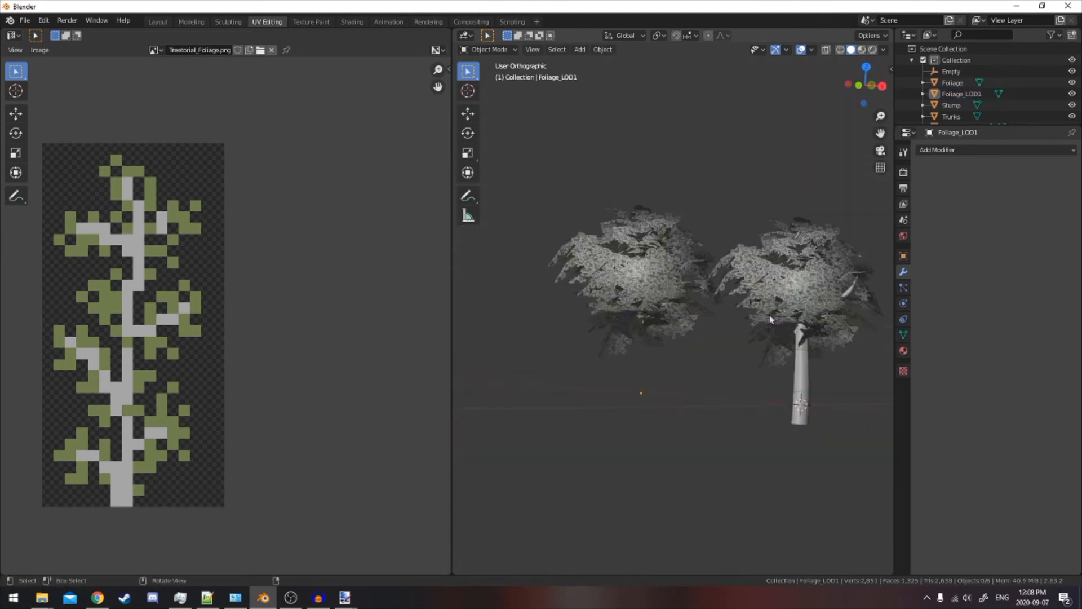
Add a Decimate modifier to Foliage_LOD1 with a Collapse ratio of 0.5 and inspect the reduced foliage up close
left_click(682, 276)
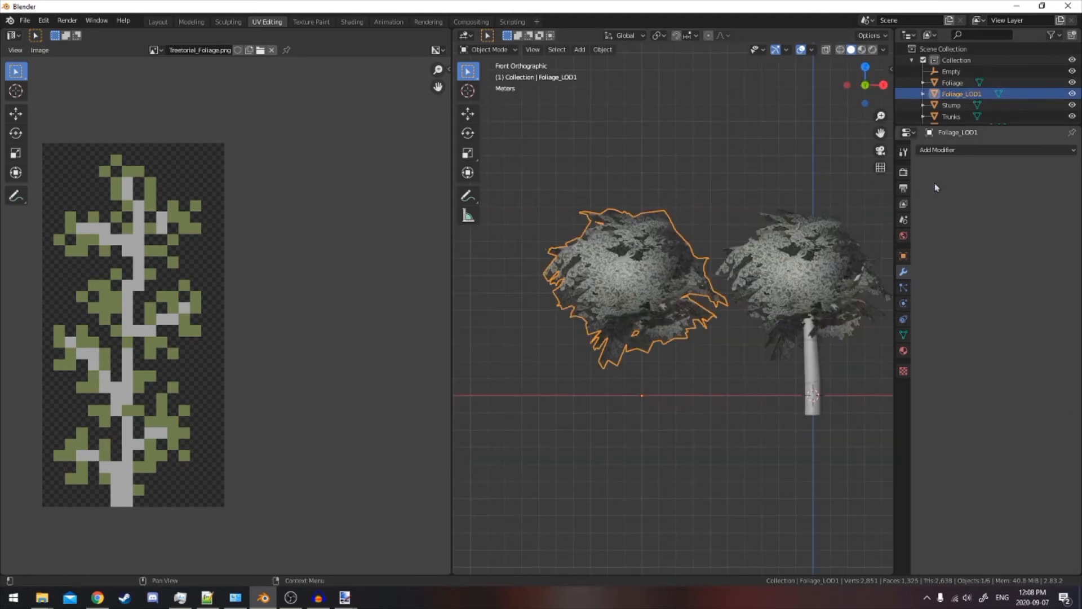
left_click(953, 150)
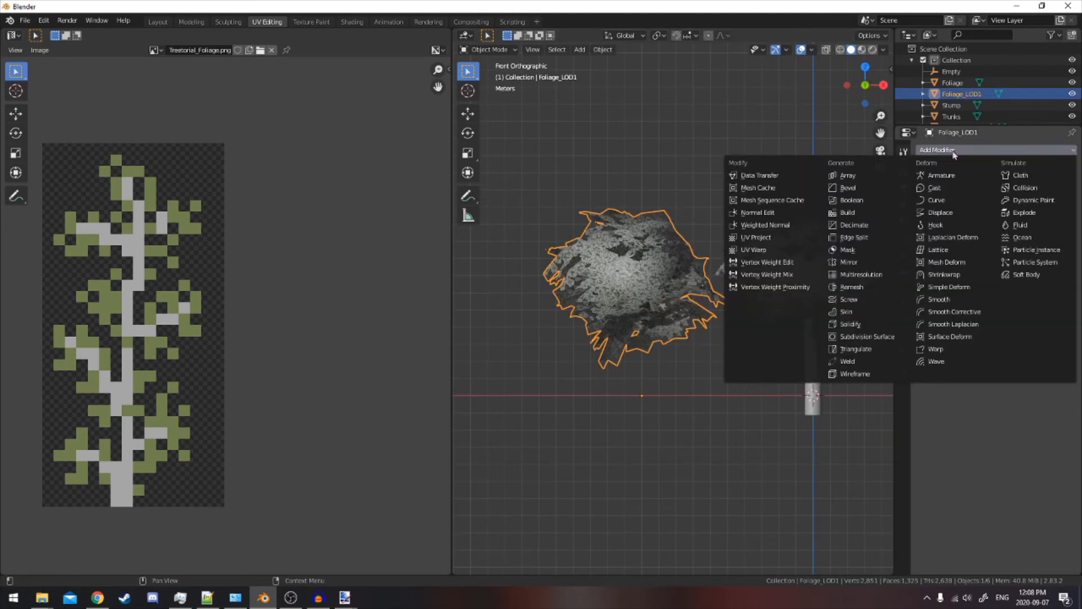
left_click(864, 225)
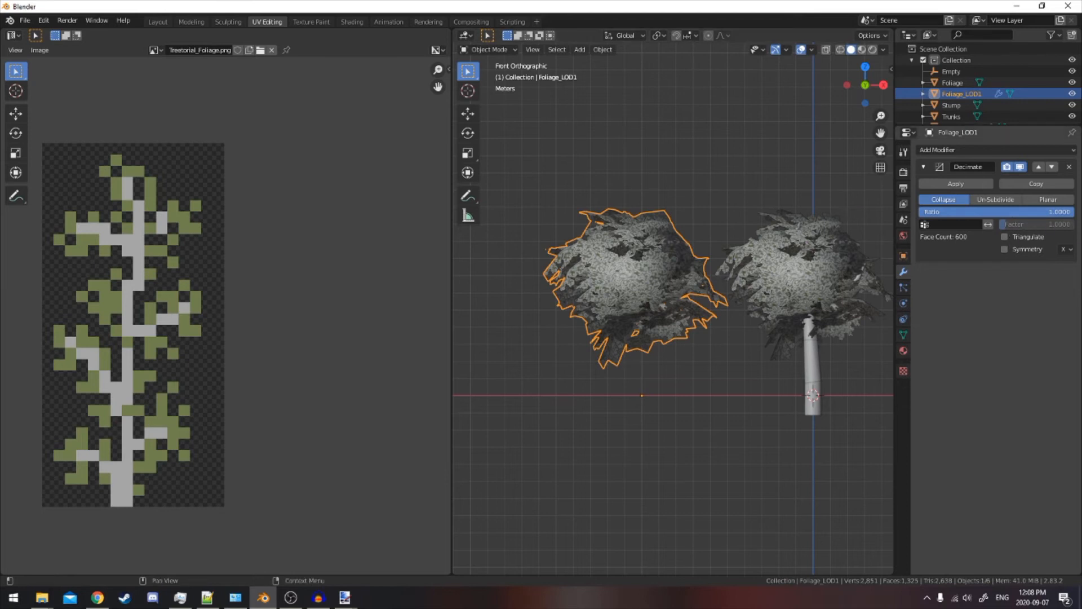
left_click(1010, 211)
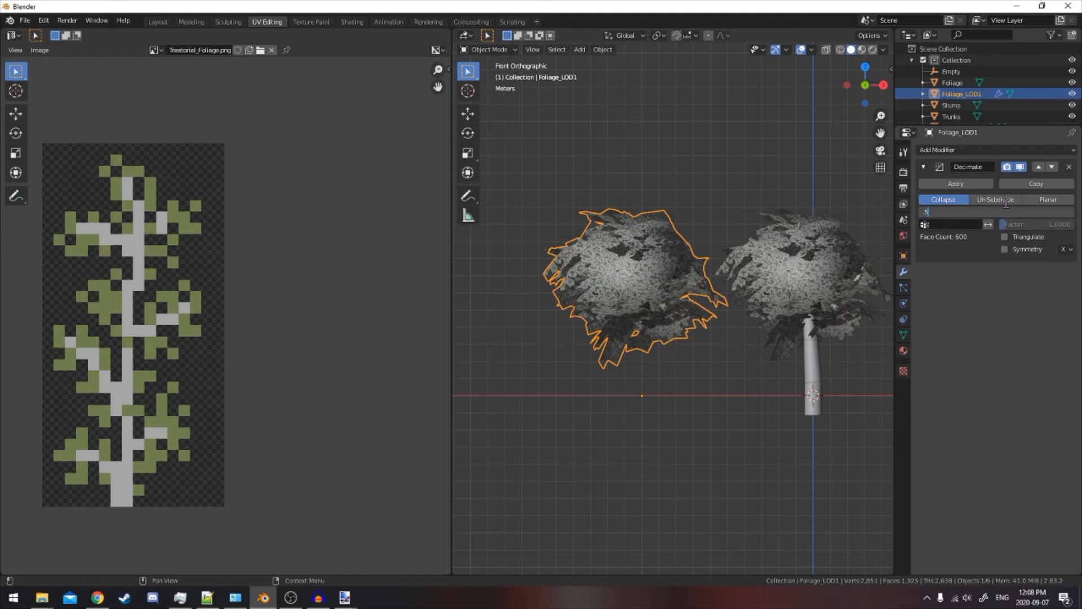
key("Return")
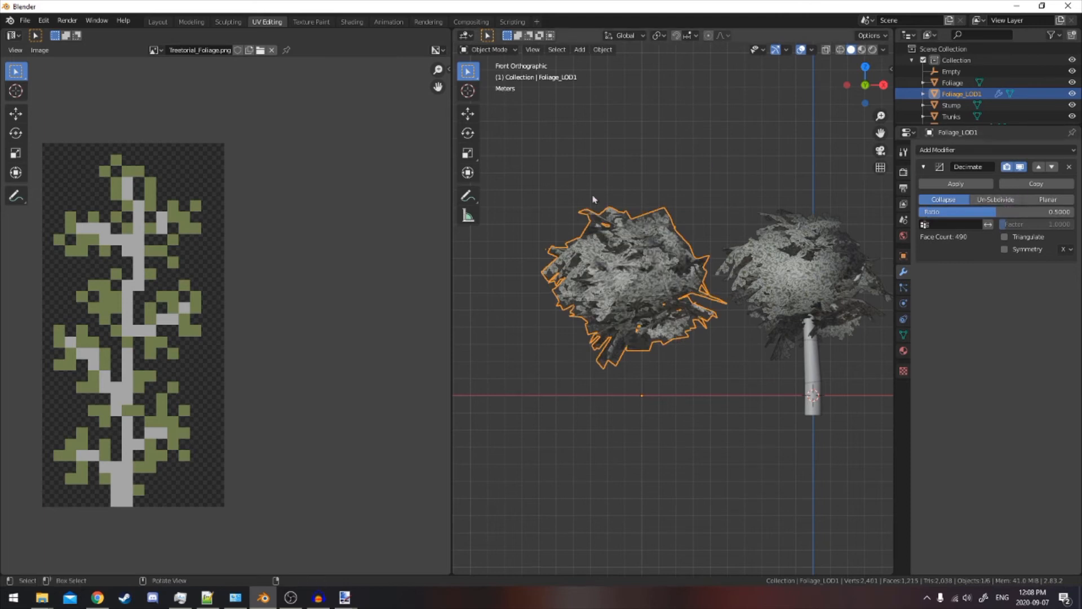
middle_click_drag(592, 204, 702, 311)
left_click(776, 341)
scroll(789, 346, "up", 5)
middle_click_drag(835, 369, 711, 341)
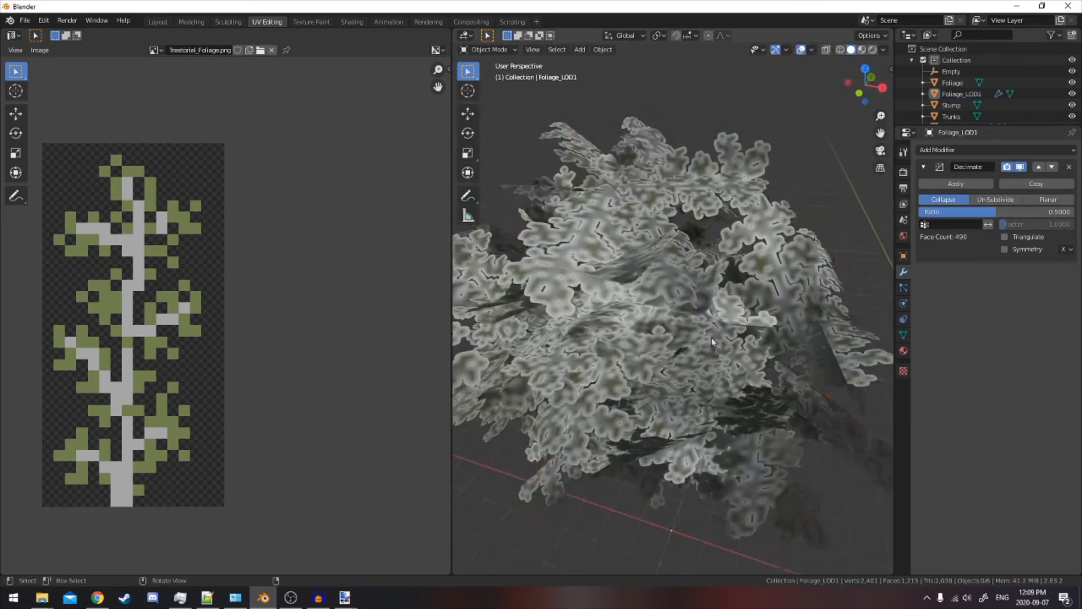
Duplicate the decimated Foliage_LOD1 object and place the copy beside it along the X axis, farther from the tree
middle_click_drag(670, 283, 736, 270)
scroll(727, 268, "down", 5)
scroll(713, 268, "up", 1)
left_click(711, 270)
left_click(772, 291)
left_click(578, 278)
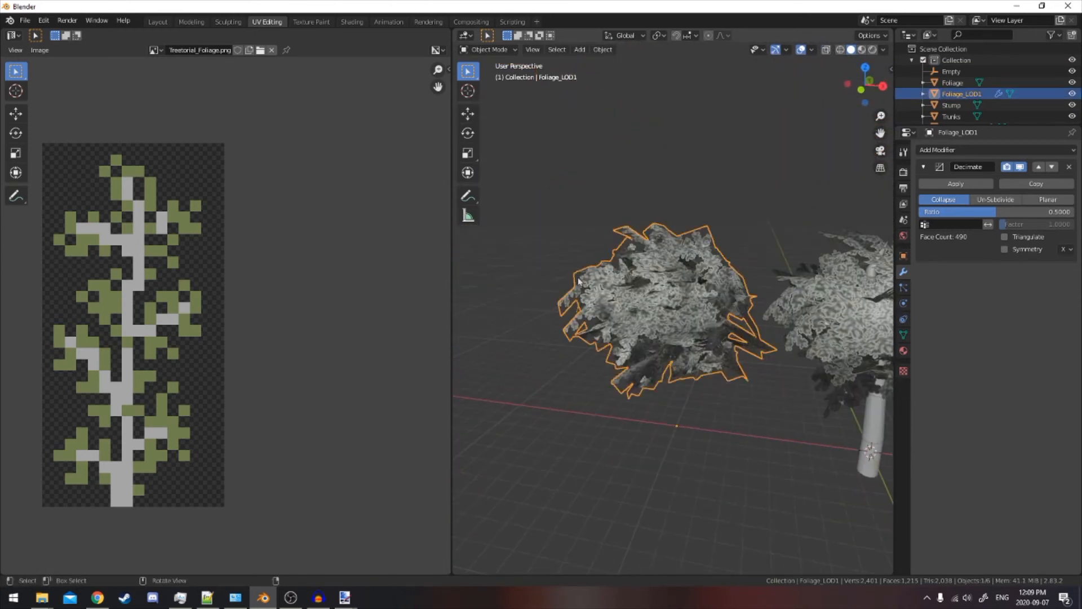
scroll(686, 253, "down", 2)
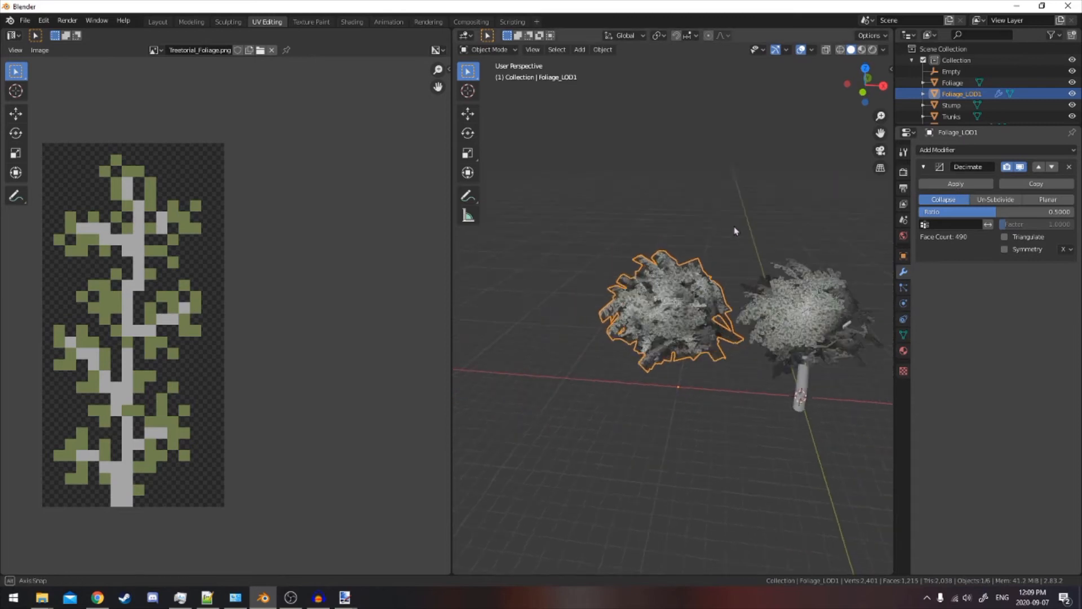
scroll(687, 237, "up", 2)
key("shift+d")
key("x")
left_click(686, 209)
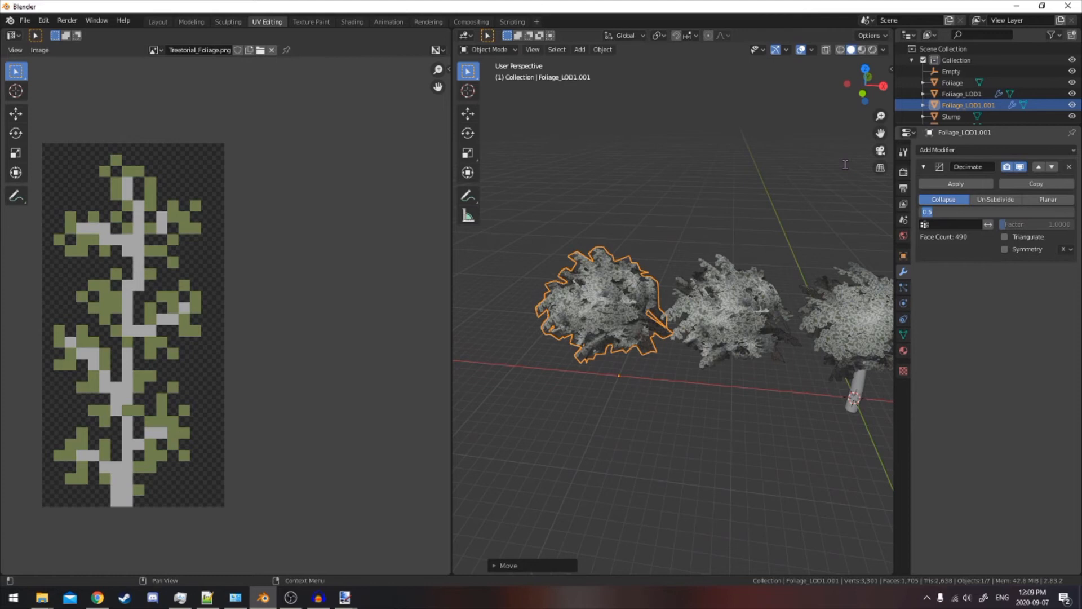
Set the Decimate Collapse ratio of the Foliage_LOD1 copy to 0.25 and compare it with the other foliage objects
key("Return")
left_click(827, 115)
middle_click_drag(827, 115, 665, 270)
left_click(598, 299)
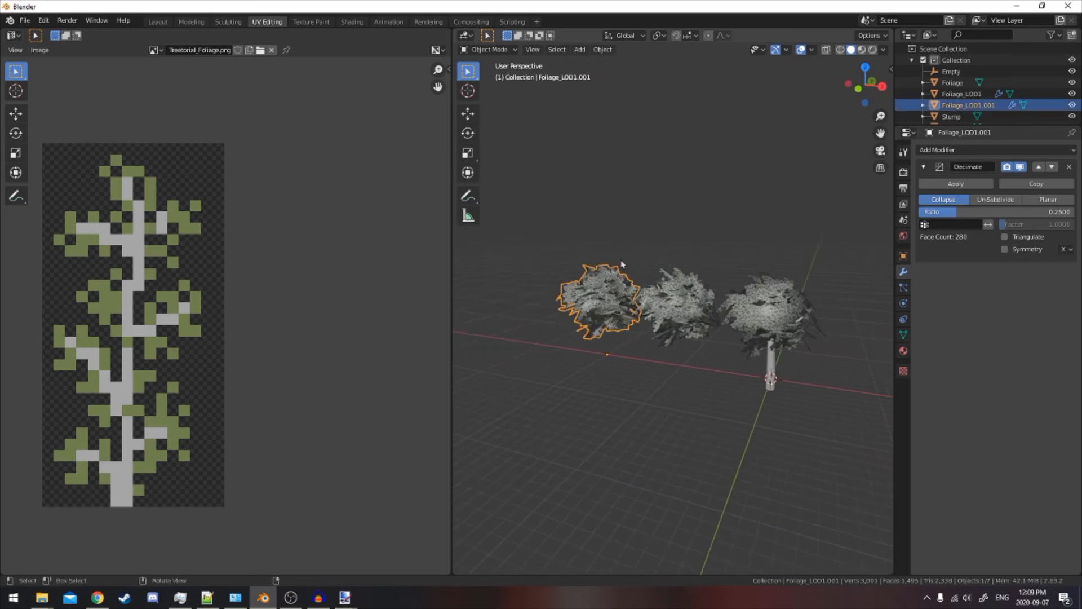
Apply the Decimate modifier on both Foliage_LOD1 and its lower-detail copy
left_click(676, 307)
left_click(971, 184)
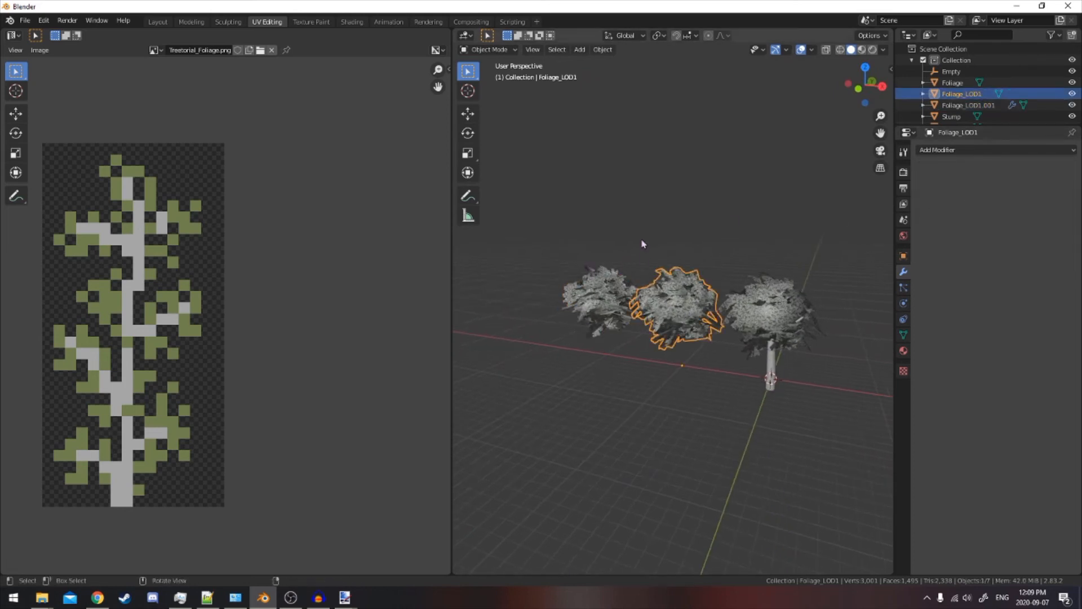
left_click(614, 288)
left_click(970, 184)
Merge all vertices of the lowest-detail foliage copy by distance with a merge distance of 0.5 m
key("Tab")
scroll(543, 289, "up", 4)
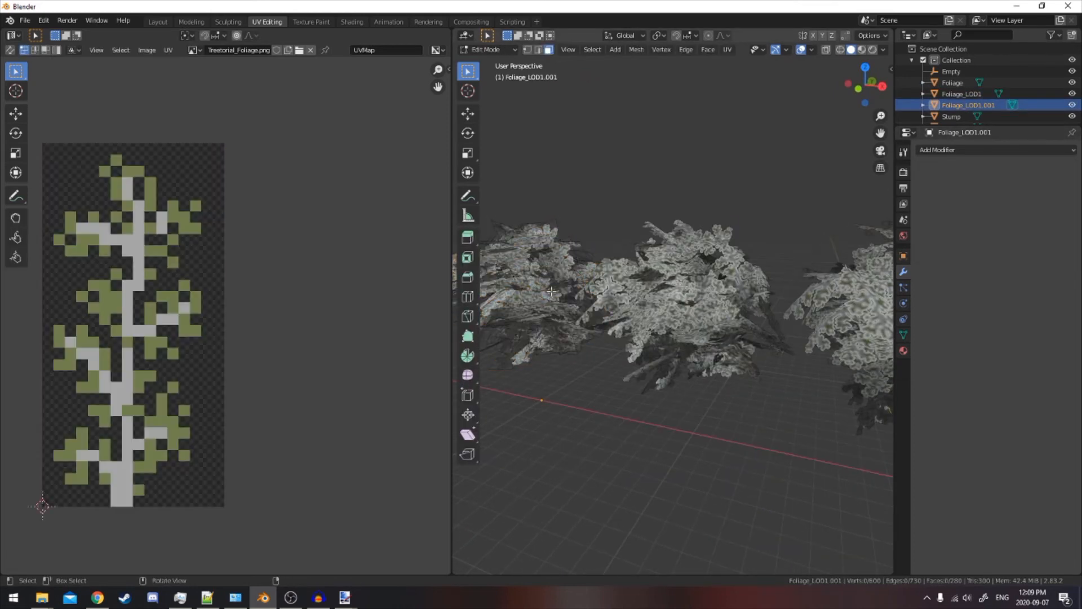
key("a")
key("F3")
type("merge")
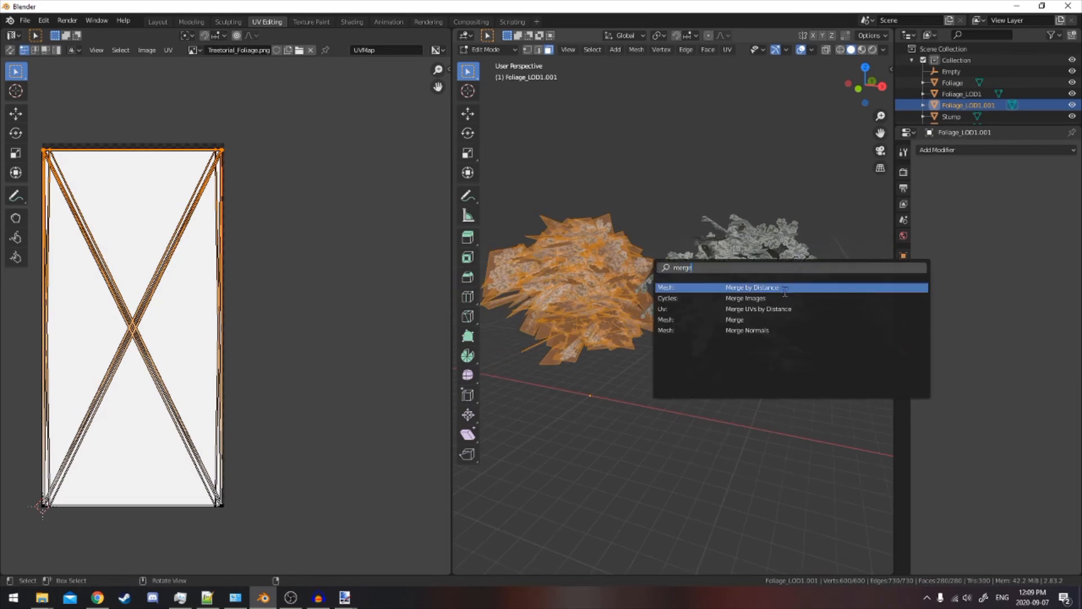
left_click(770, 287)
left_click(525, 564)
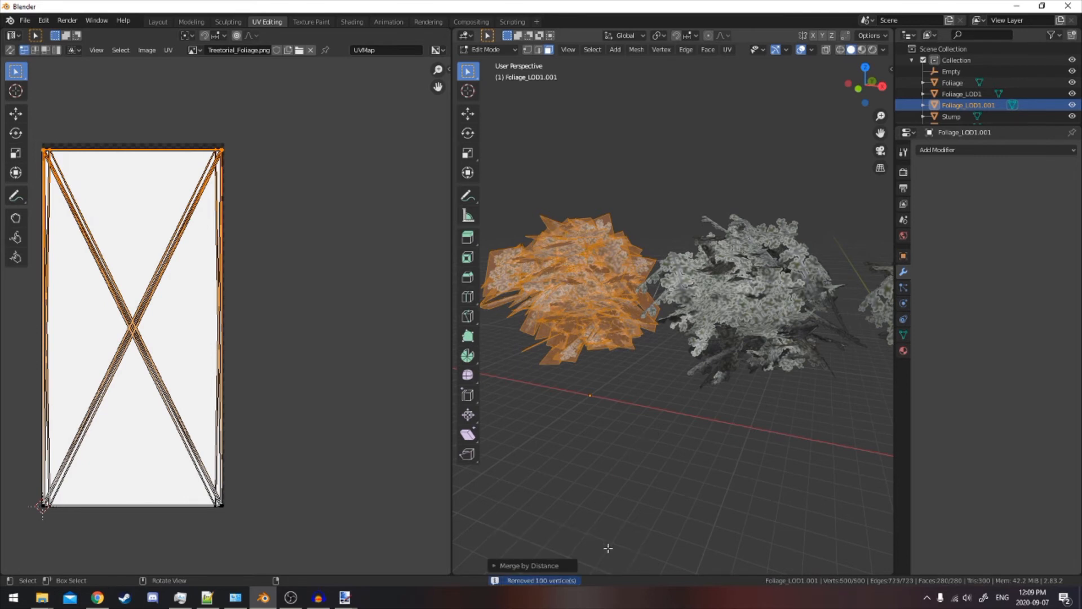
key("Return")
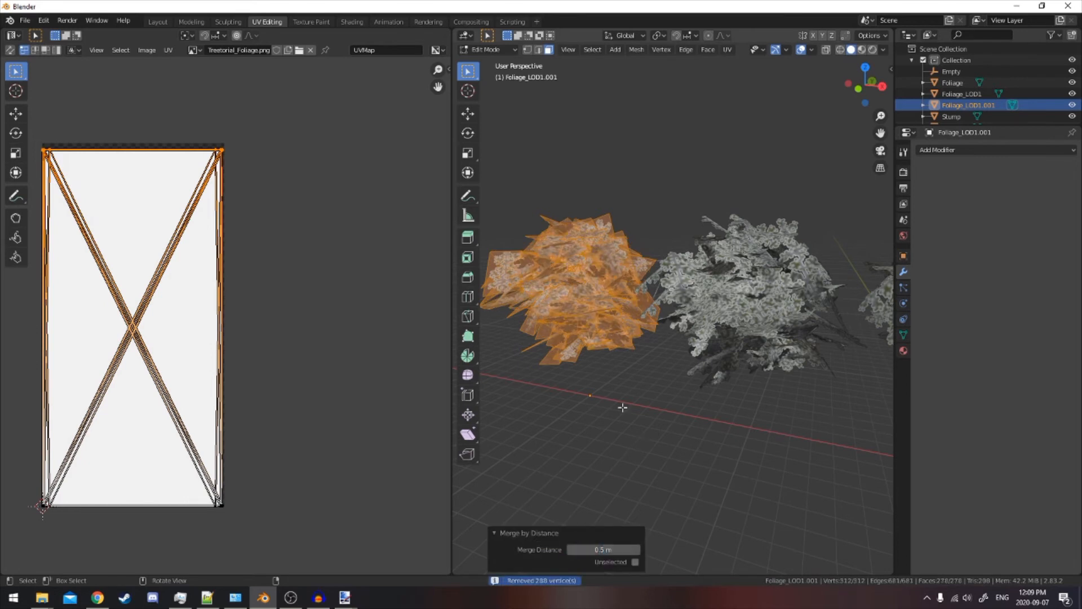
key("Tab")
middle_click_drag(620, 451, 655, 377)
left_click(658, 381)
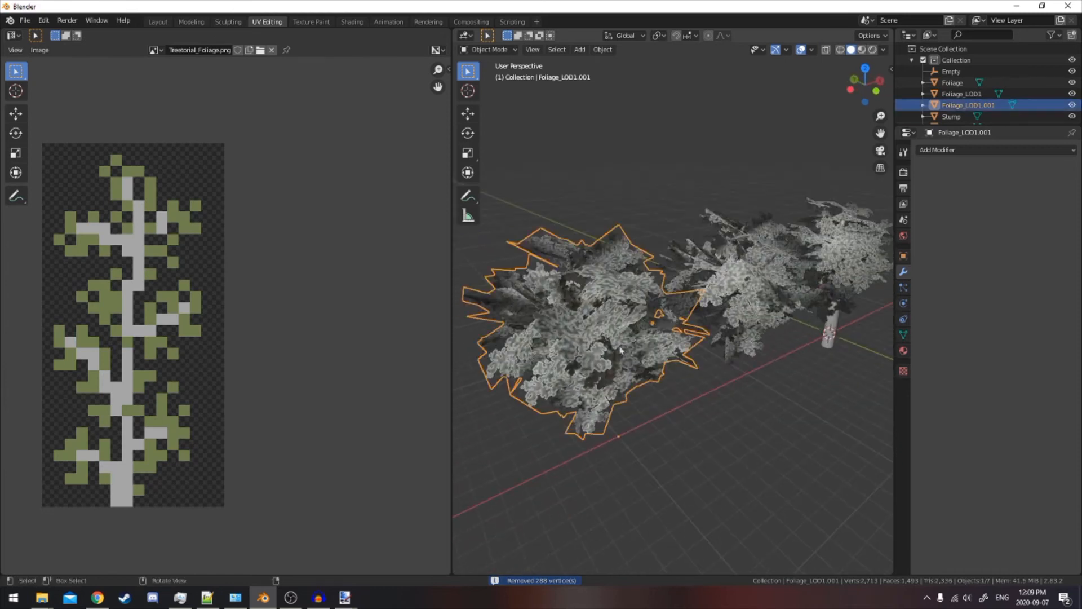
Examine the mesh of each of the three foliage objects in edit mode to compare their density and shading
key("Tab")
key("alt+a")
key("a")
key("Tab")
left_click(749, 342)
key("Tab")
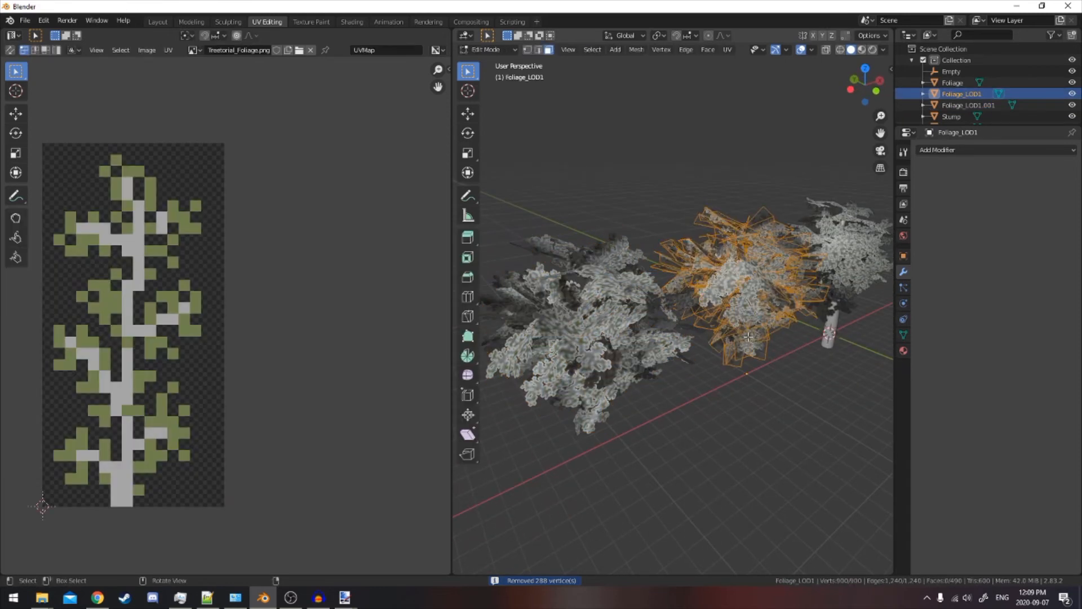
middle_click_drag(768, 333, 785, 302)
key("Tab")
left_click(786, 297)
key("Tab")
key("a")
key("alt+a")
key("Tab")
scroll(705, 300, "down", 3)
middle_click_drag(706, 300, 599, 330)
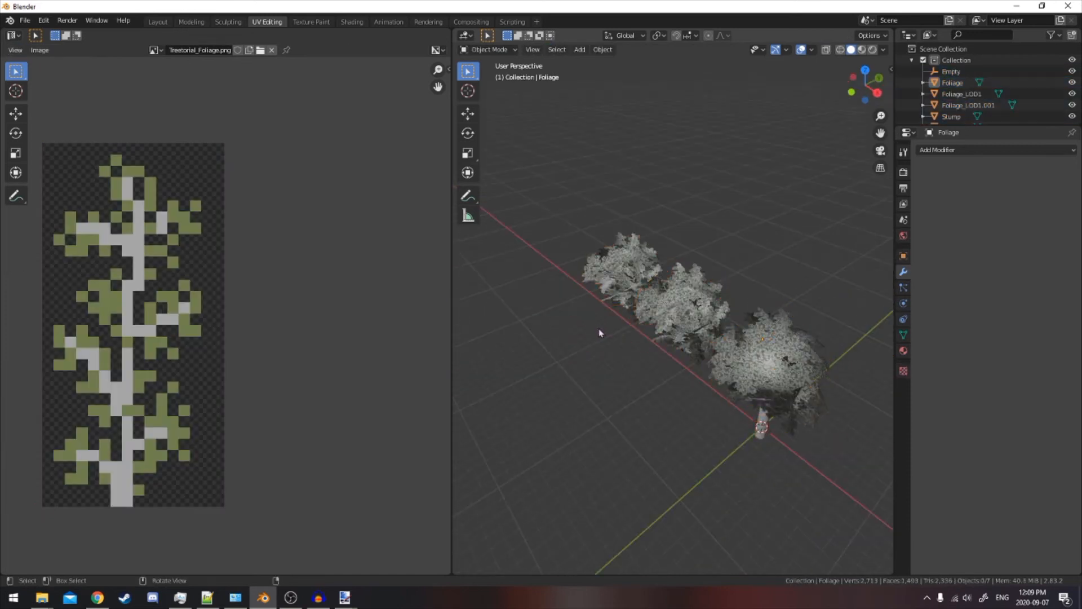
Save the project in the Documents folder as Treetorial_Tree
key("ctrl+s")
left_click(592, 343)
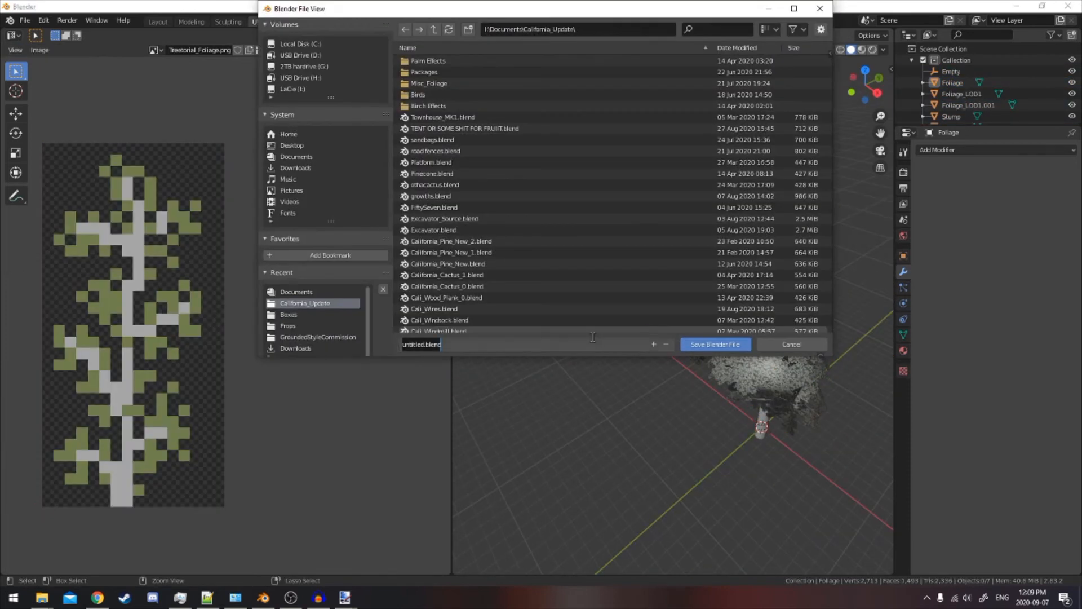
left_click(296, 292)
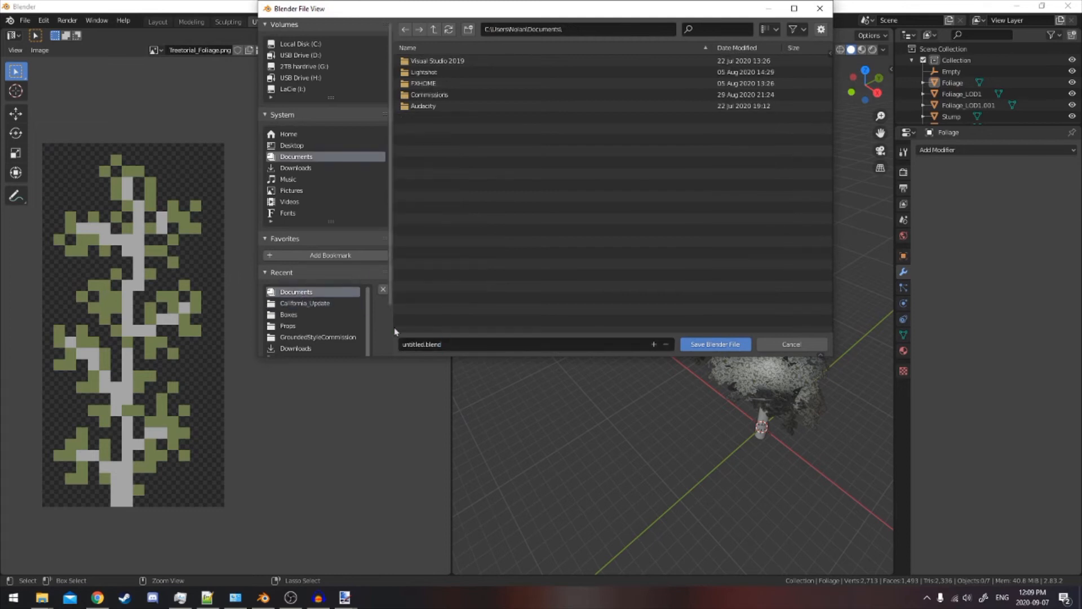
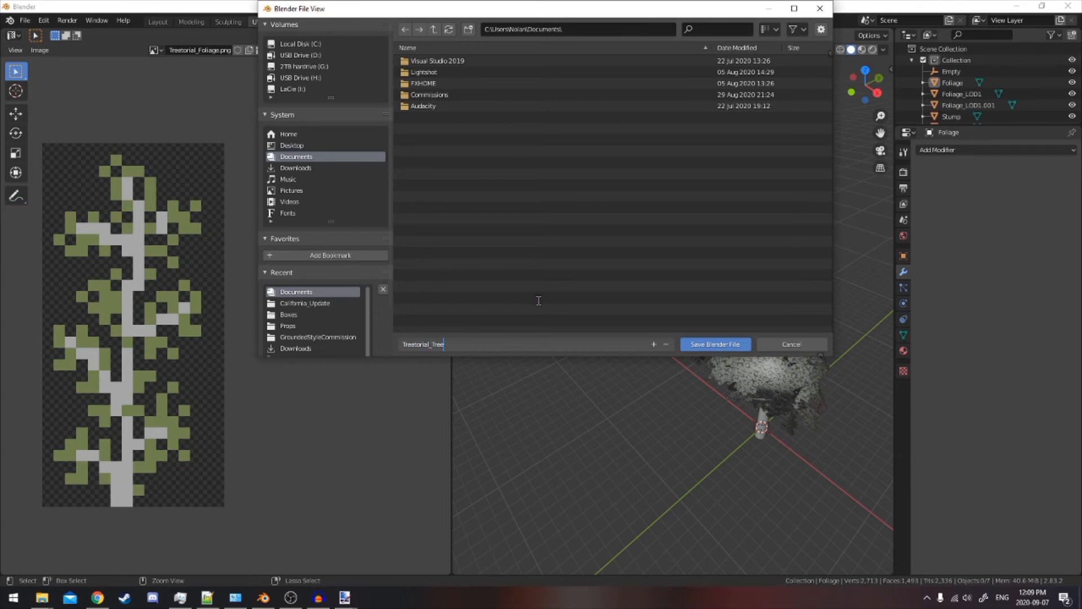
key("Return")
Show the scene in wireframe, select the branching trunk mesh inside the original foliage and open it for mesh editing
middle_click_drag(603, 293, 654, 336)
left_click(552, 372)
scroll(654, 336, "up", 3)
left_click_drag(552, 302, 663, 270, "shift")
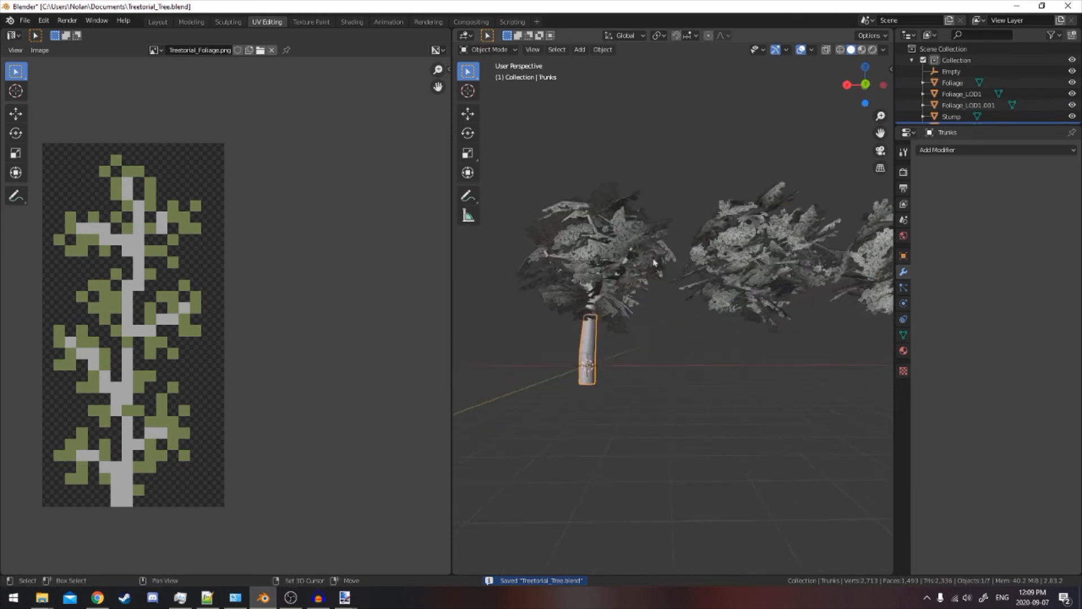
scroll(663, 269, "up", 2)
key("shift+z")
left_click(573, 305)
left_click(569, 338, "shift")
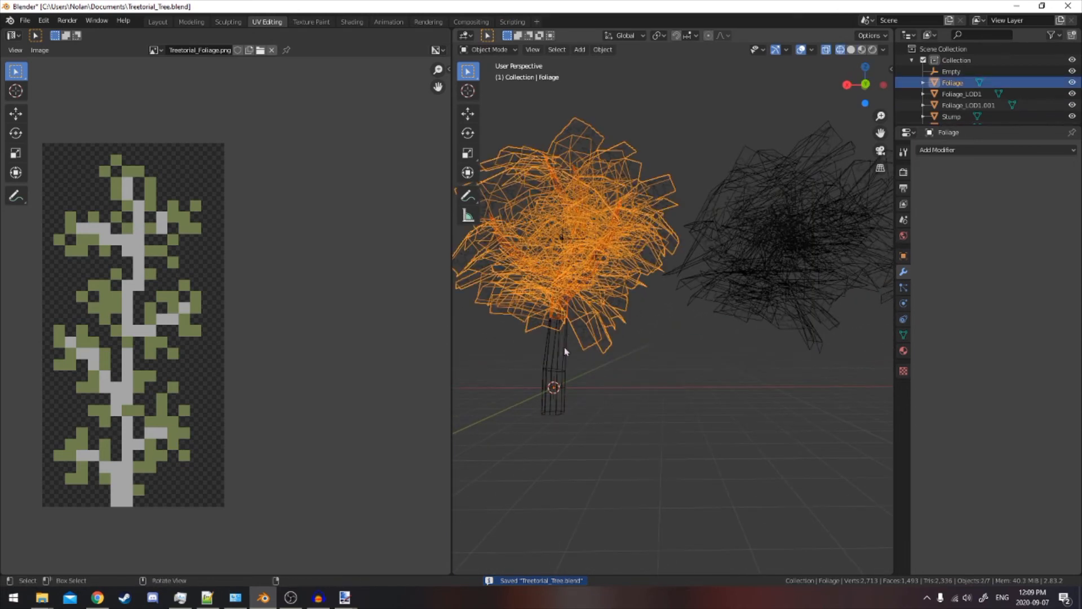
left_click(569, 313)
key("Tab")
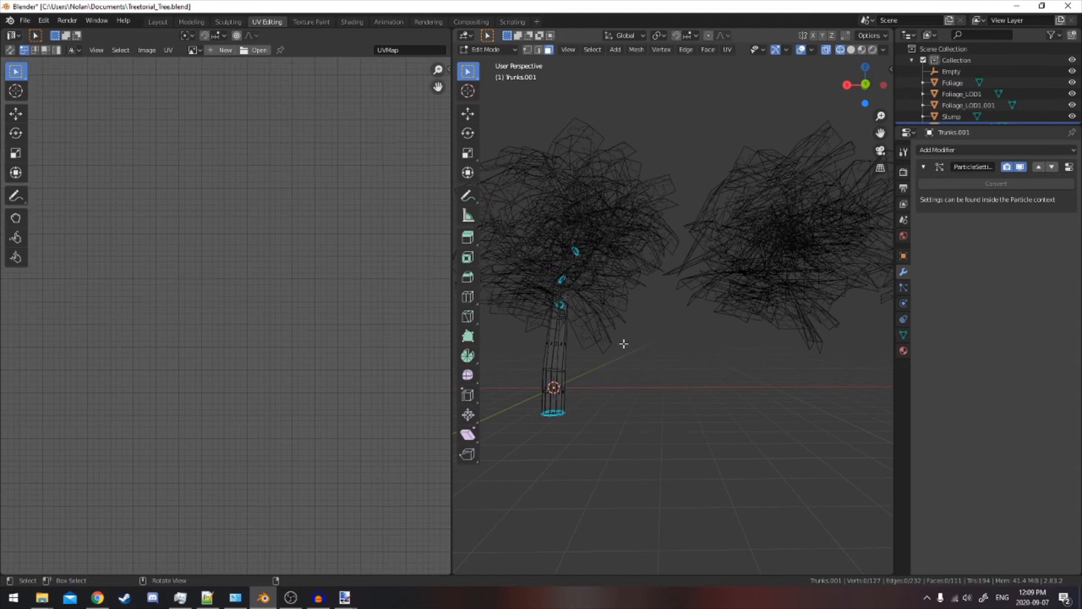
Merge all of the branching trunk's vertices by distance at 0.0001 m and return to solid shading in object mode
key("a")
key("F3")
type("merge")
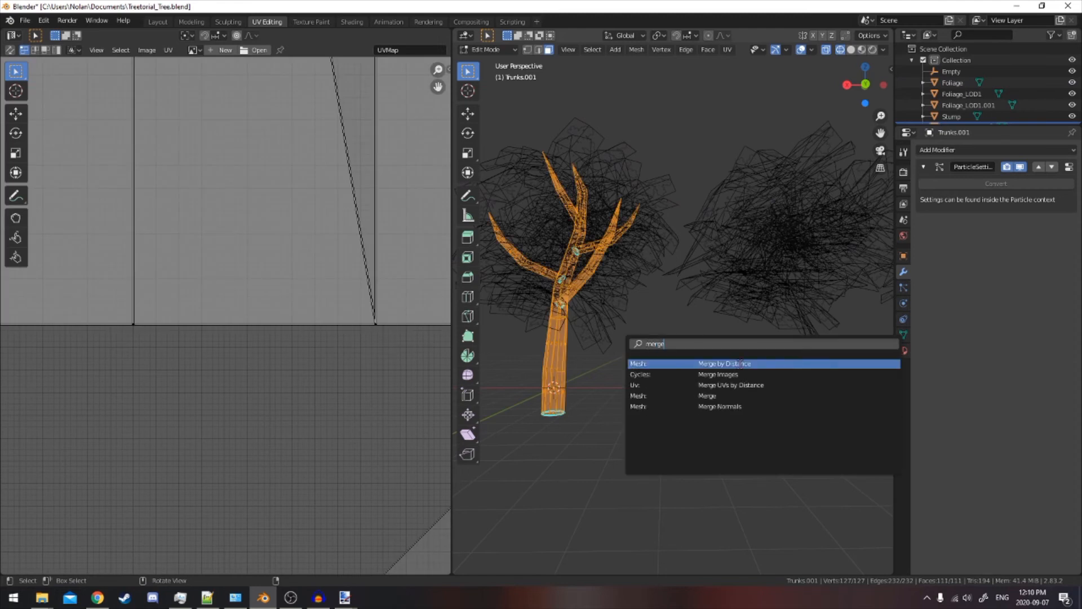
left_click(740, 364)
left_click(557, 568)
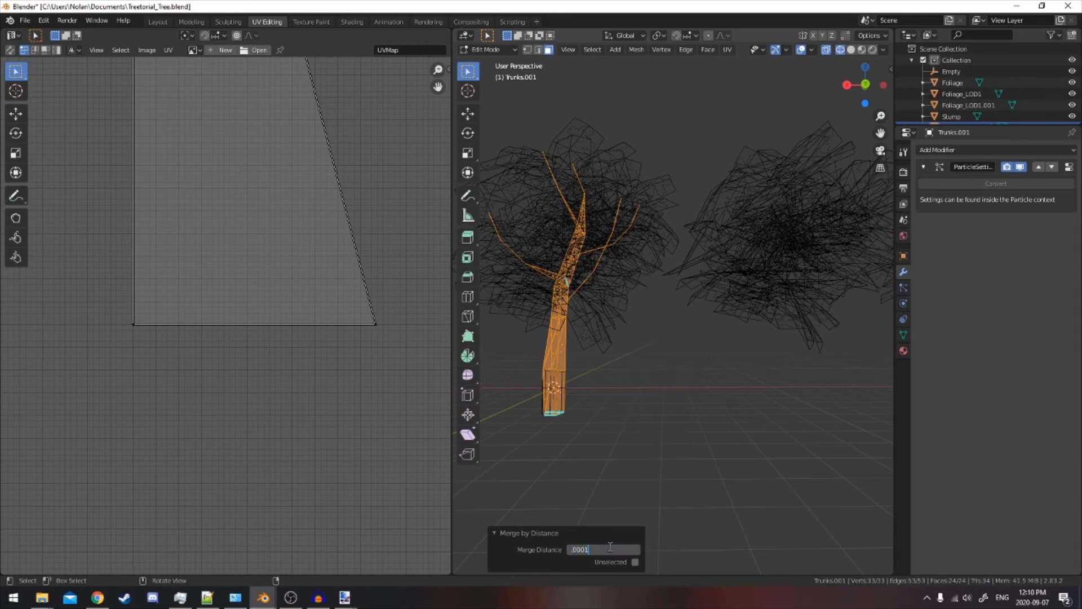
key("Return")
key("Tab")
key("shift+z")
Duplicate the branching trunk along the X axis and place the copy beneath the Foliage_LOD1 canopy
middle_click_drag(653, 429, 601, 424)
key("shift+d")
key("x")
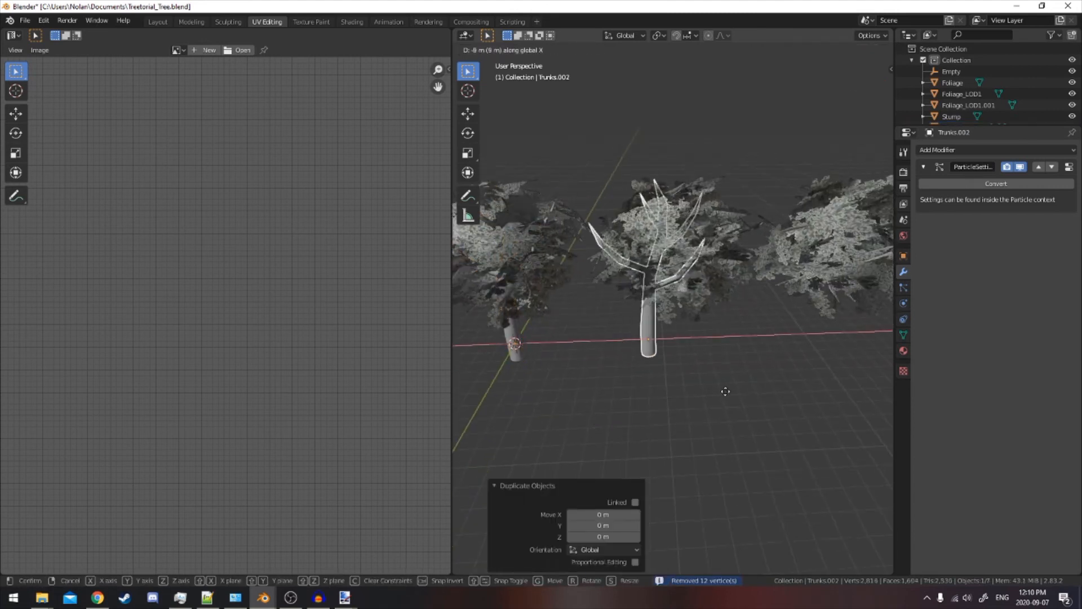
left_click(732, 393)
Edit the copied trunk in edge select mode and collapse a first ring edge by scaling it to 0
key("Tab")
scroll(707, 321, "up", 5)
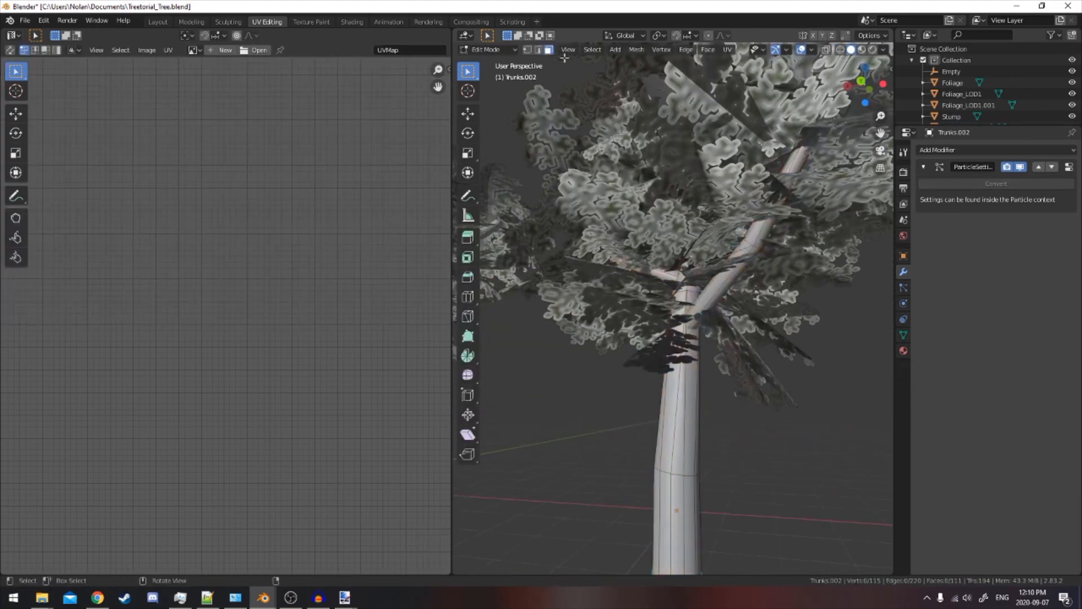
left_click(539, 50)
middle_click_drag(737, 297, 748, 322)
scroll(744, 314, "up", 2)
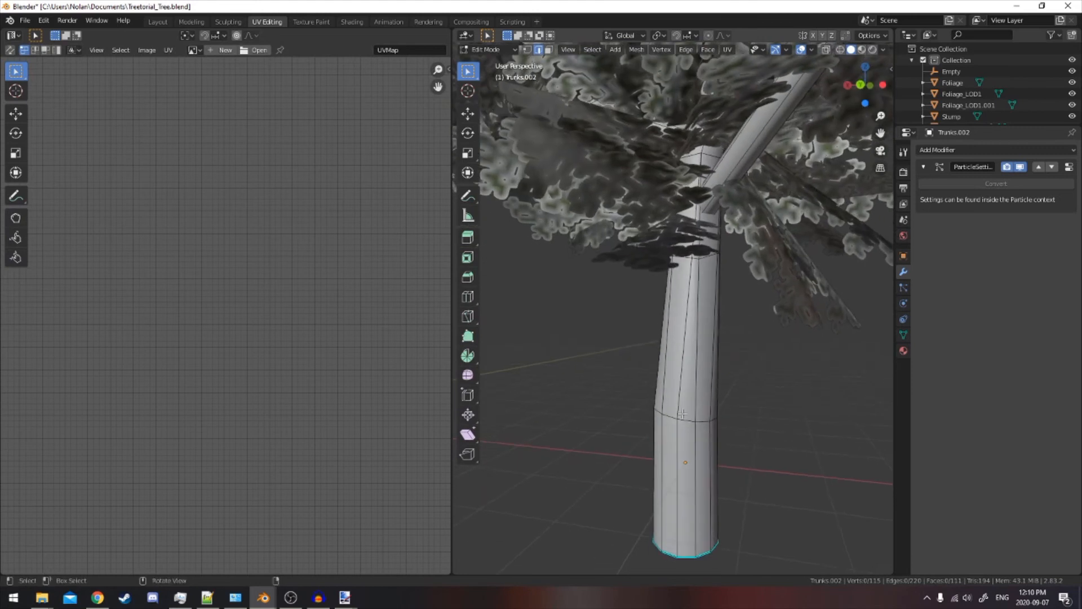
middle_click_drag(706, 396, 664, 291)
key("shift+z")
key("shift+z")
key("s")
key("Return")
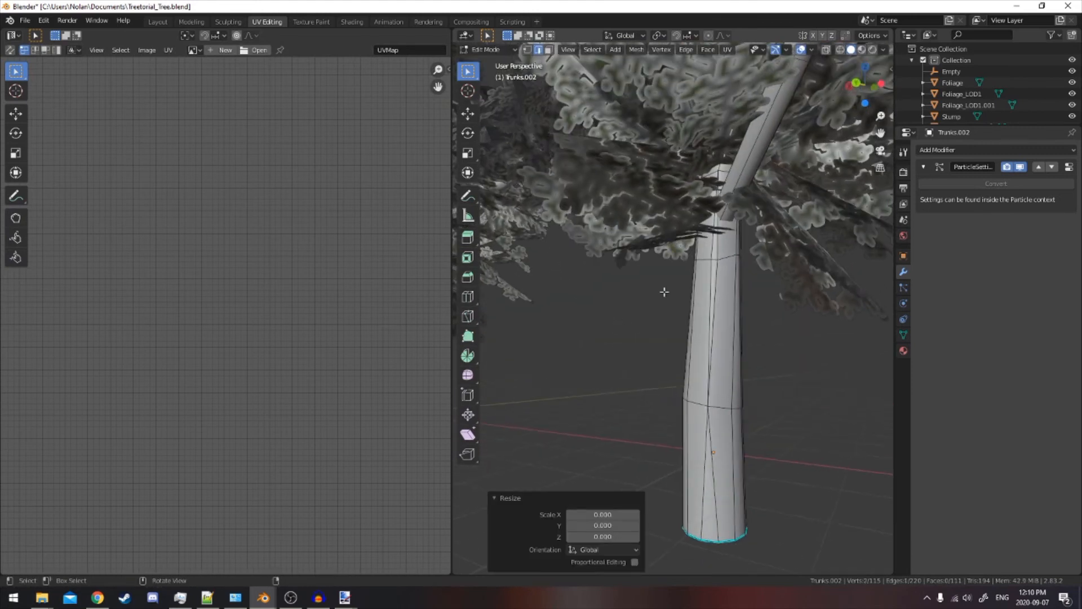
Collapse alternate edges around the copied trunk's upper ring by scaling each of them to 0
key("ctrl+r")
key("Escape")
middle_click_drag(716, 256, 711, 278)
key("ctrl+r")
key("Escape")
key("ctrl+r")
key("Escape")
key("ctrl+r")
key("Escape")
key("ctrl+r")
key("Escape")
key("s")
key("0")
key("Return")
Collapse alternate edges around the trunk's middle ring to single points with a scale of 0
left_click(759, 434)
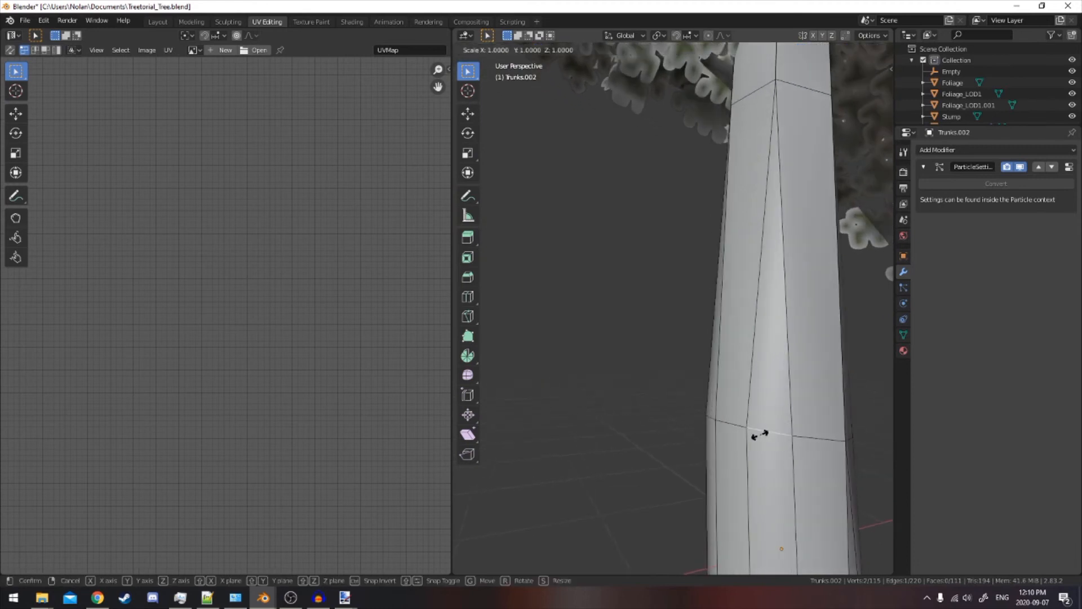
key("ctrl+z")
middle_click_drag(652, 379, 573, 359)
left_click(630, 394)
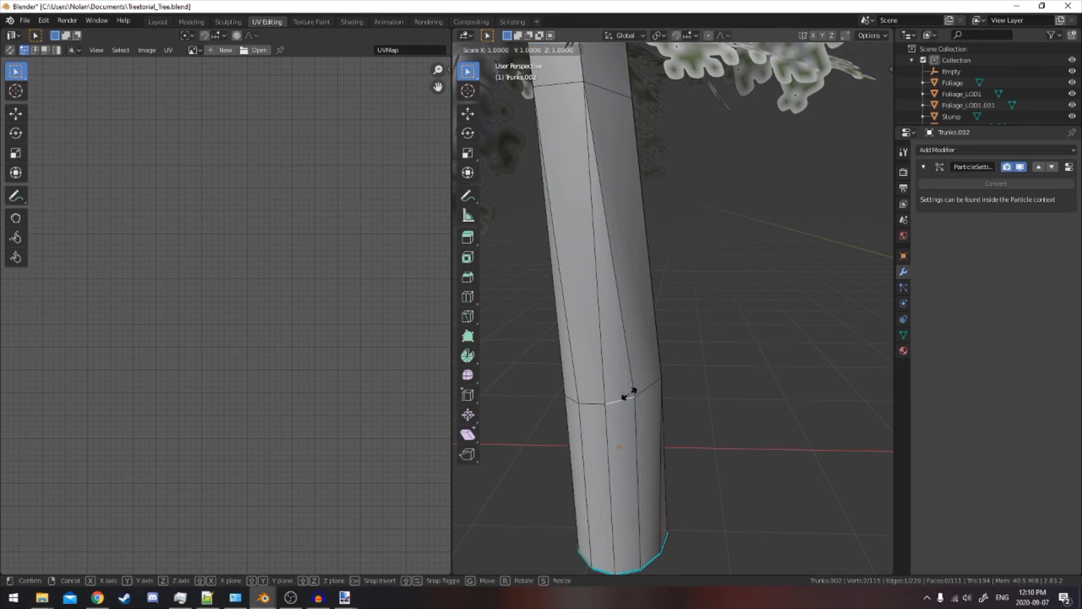
key("ctrl+z")
middle_click_drag(628, 395, 602, 301)
left_click(653, 286)
key("ctrl+z")
left_click(632, 318)
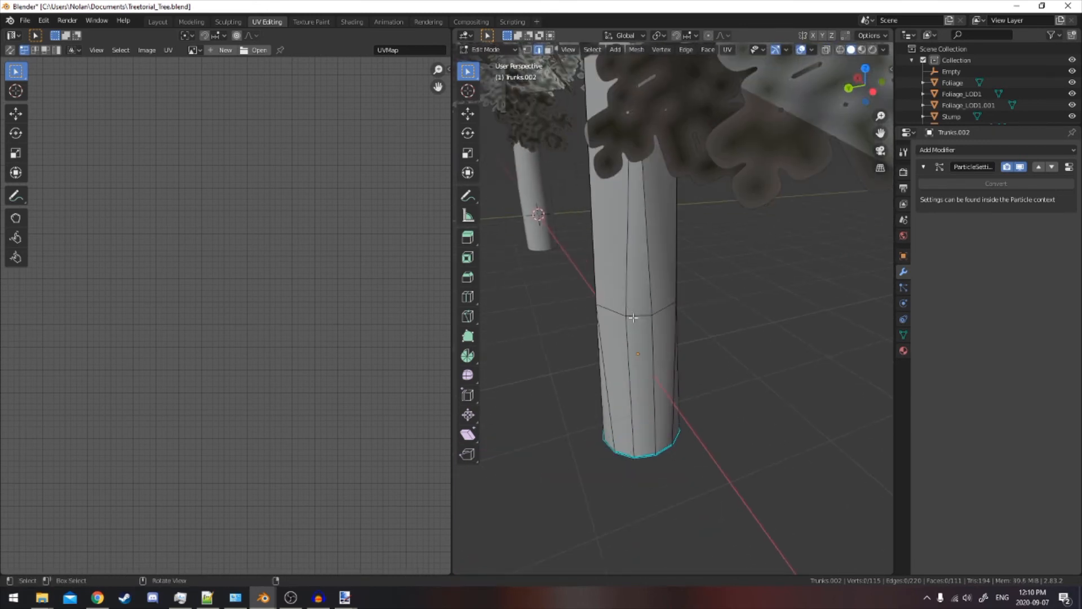
key("ctrl+z")
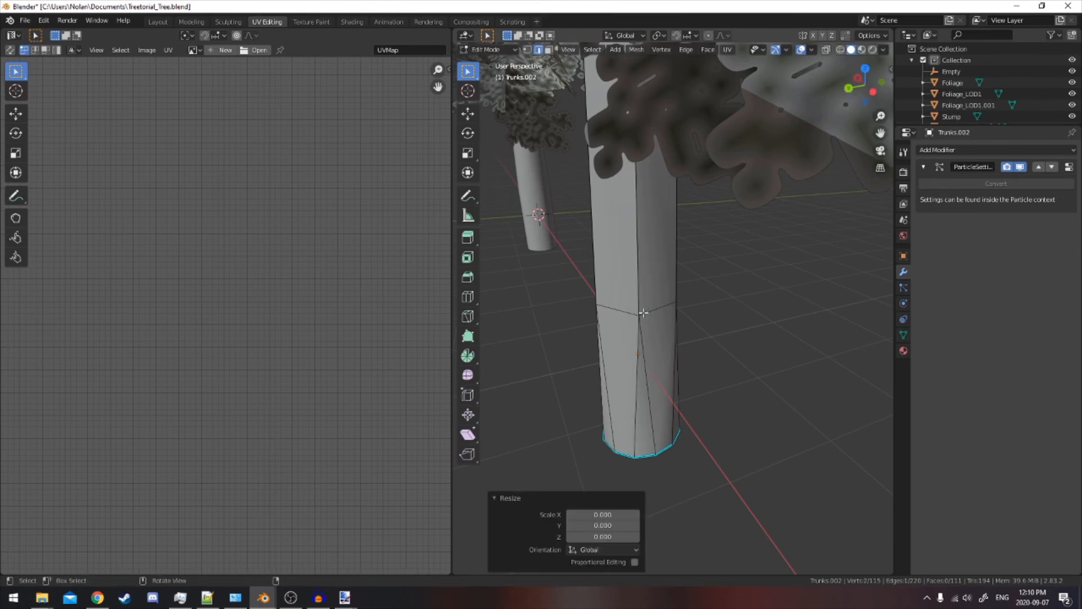
Collapse alternate edges around the trunk's bottom rim with a scale of 0 to give the base six sides
left_click(649, 457)
key("ctrl+z")
middle_click_drag(649, 456, 700, 451)
left_click(698, 387)
key("ctrl+z")
left_click(647, 386)
key("s")
key("0")
key("Return")
left_click(612, 415)
key("s")
key("0")
key("Return")
left_click(716, 449)
key("s")
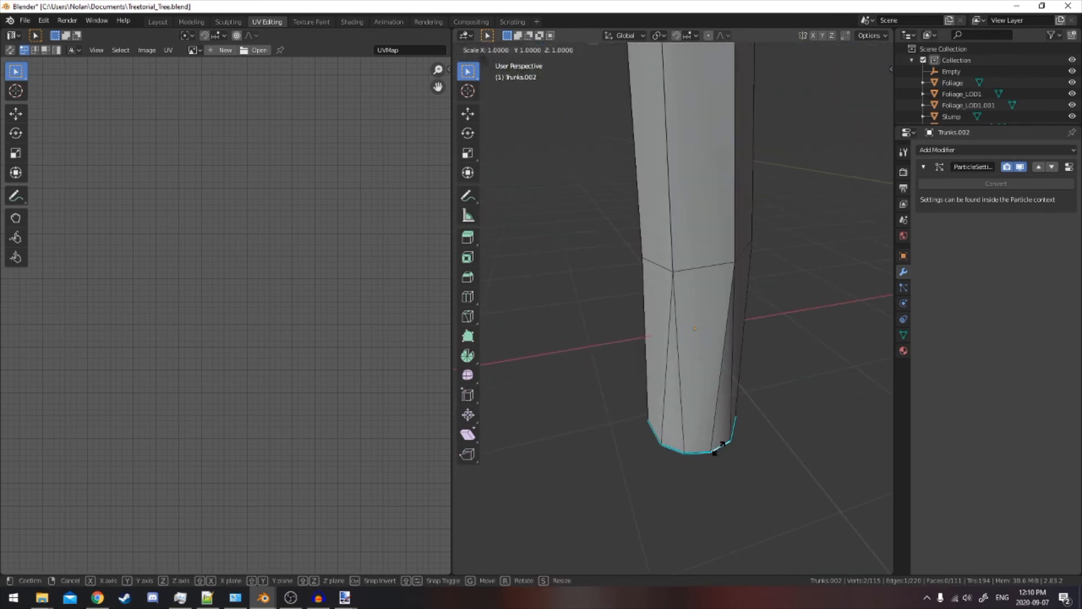
key("0")
key("Return")
left_click(675, 457)
key("s")
key("0")
key("Return")
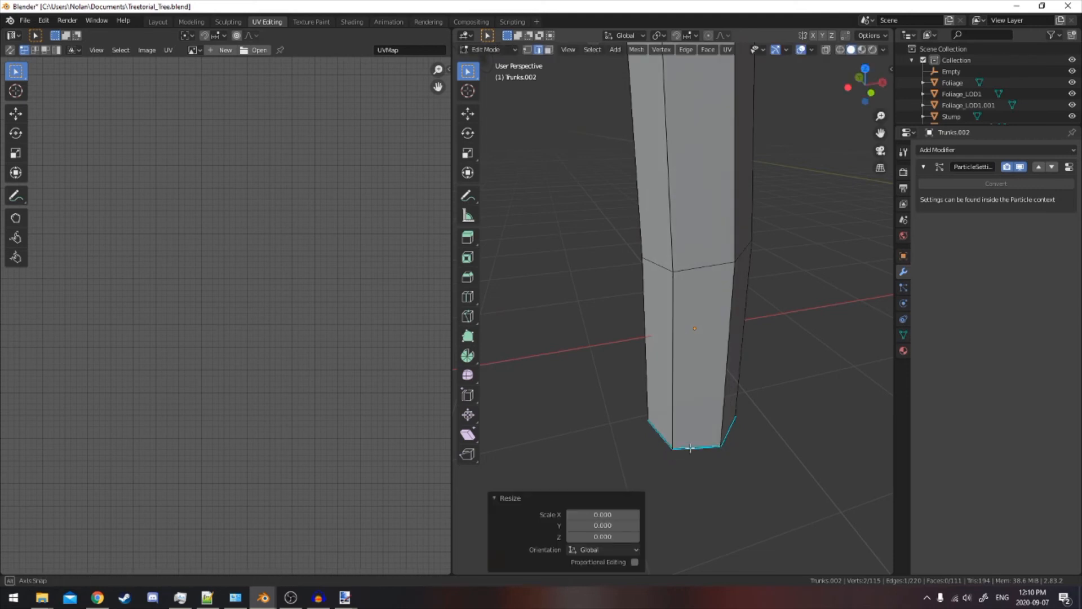
Select the whole copied trunk mesh and merge its overlapping vertices with Merge by Distance
middle_click_drag(676, 455, 611, 394)
key("a")
middle_click_drag(625, 316, 647, 237)
key("F3")
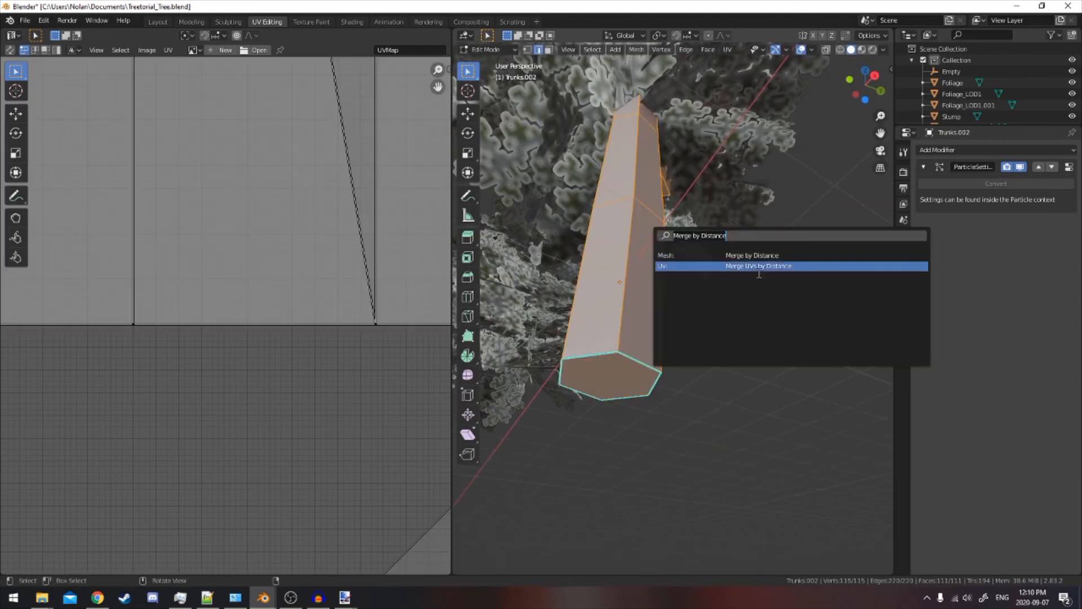
left_click(758, 255)
key("Tab")
In wireframe, collapse an edge where the branches meet the upper trunk by scaling it to 0
middle_click_drag(727, 251, 658, 370)
key("Tab")
key("shift+z")
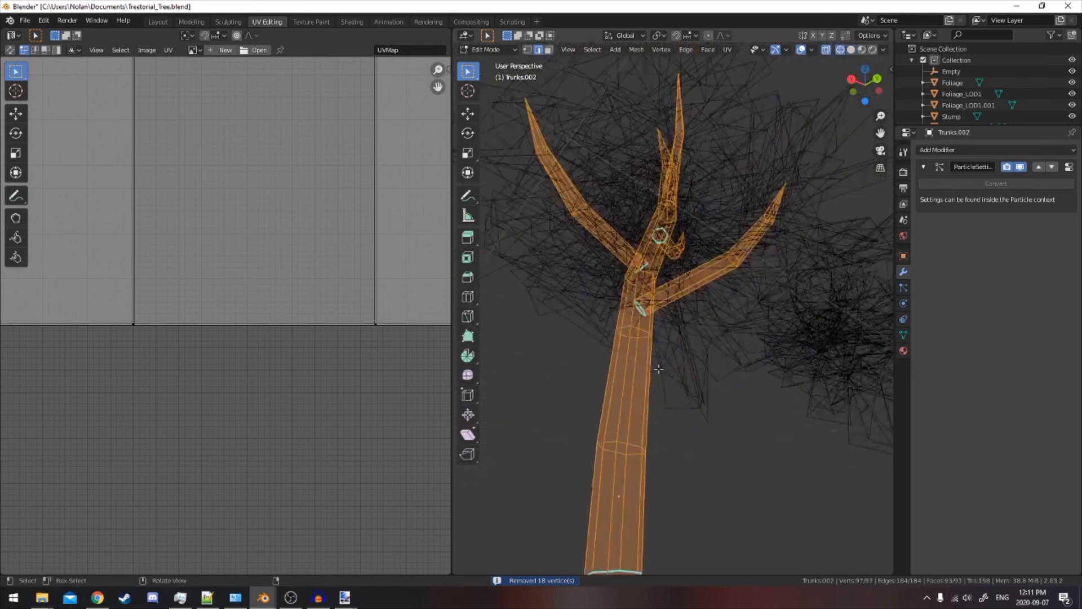
key("alt+a")
scroll(659, 369, "up", 5)
mouse_move(671, 248)
middle_mouse_down()
mouse_move(673, 149)
mouse_move(640, 210)
mouse_move(642, 254)
mouse_move(669, 260)
middle_mouse_up()
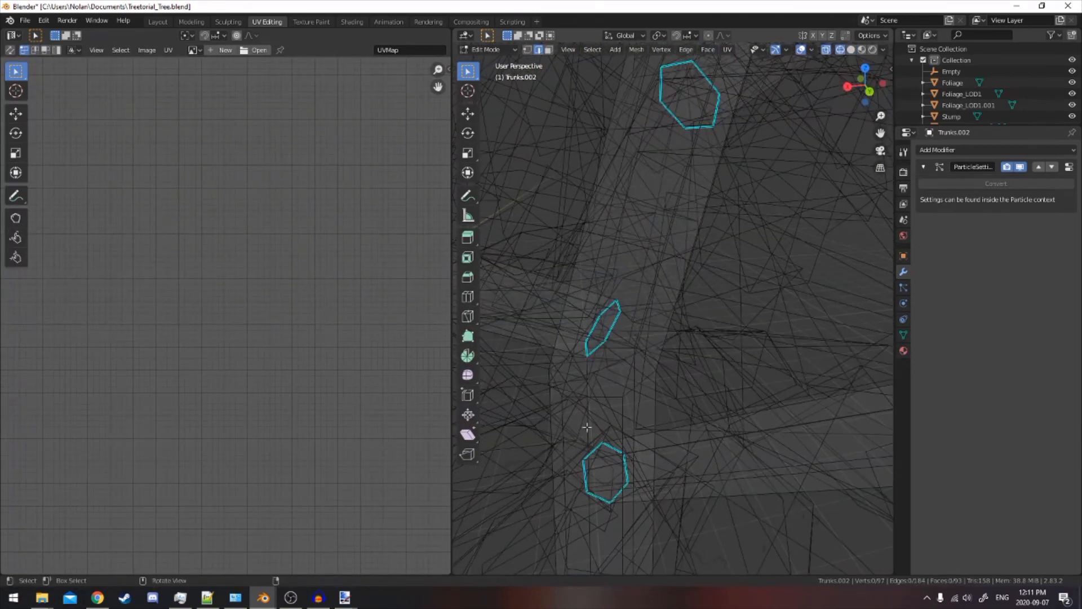
key("g")
left_click(604, 381)
left_click(631, 345)
key("s")
key("0")
key("Return")
middle_click_drag(626, 347, 653, 226)
Collapse edges at the upper branch junction and on the ring below the trunk's tip with a scale of 0
key("a")
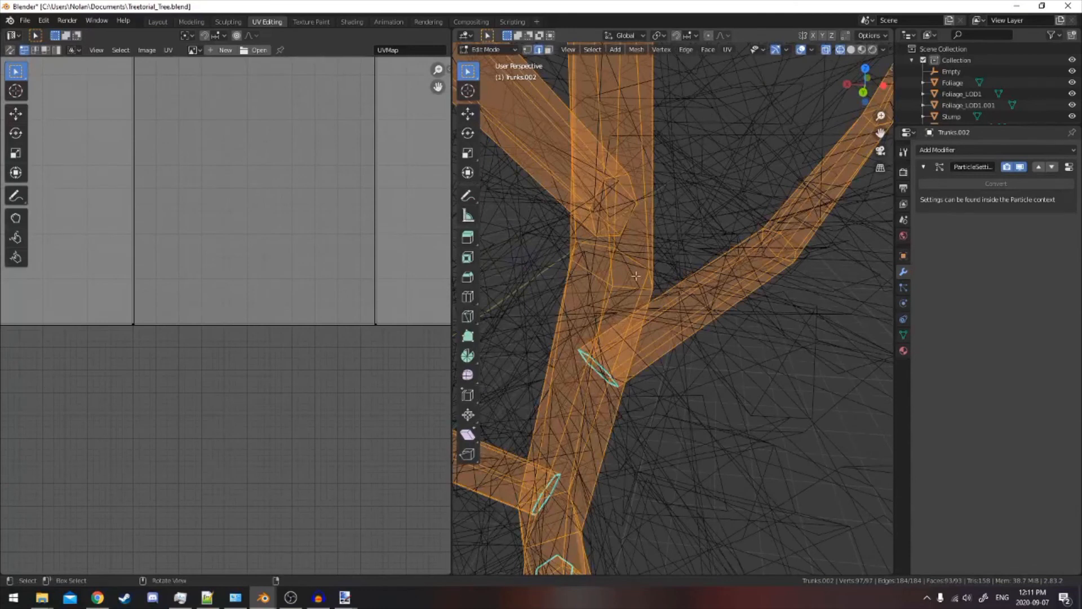
left_click(632, 287)
key("s")
key("0")
key("Return")
key("s")
key("0")
key("Return")
middle_click_drag(599, 244, 652, 244)
key("s")
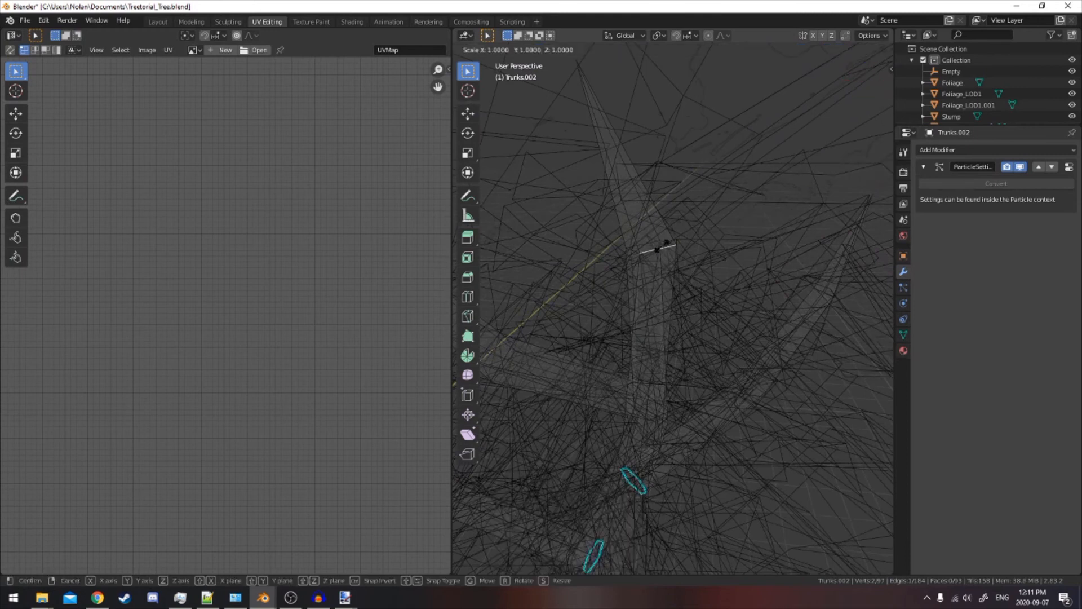
key("Return")
Select the entire trunk mesh and merge its overlapping vertices by distance
key("a")
key("m")
left_click(827, 341)
Collapse further edges along the trunk's side branches to single points with a scale of 0
middle_click_drag(827, 341, 672, 363)
key("alt+a")
key("0")
key("Return")
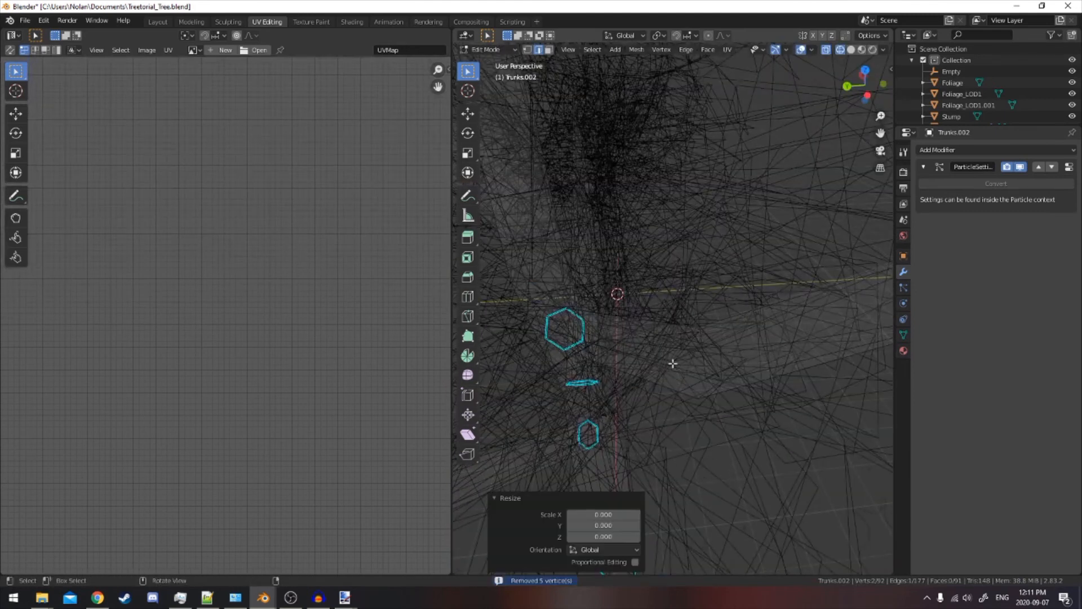
middle_click_drag(718, 361, 624, 190)
middle_click_drag(612, 149, 703, 180)
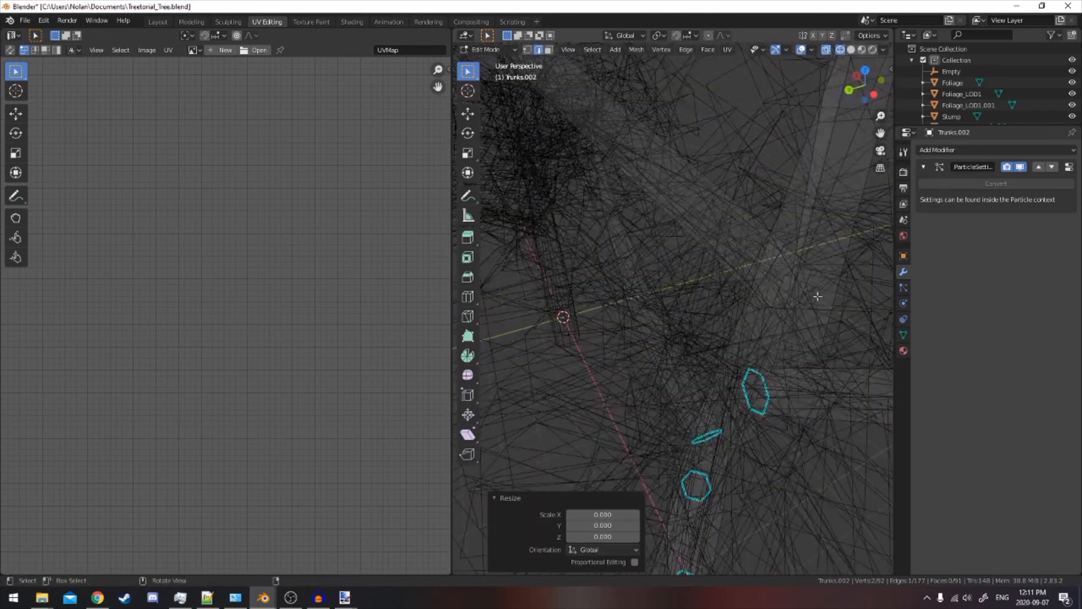
middle_click_drag(804, 280, 712, 337)
key("s")
left_click(714, 288)
key("a")
left_click(713, 337)
Collapse edges around the opening of the middle side branch with a scale of 0, leaving four sides
scroll(647, 357, "up", 4)
key("a")
left_click(765, 384)
key("s")
left_click(759, 376)
left_click(752, 383)
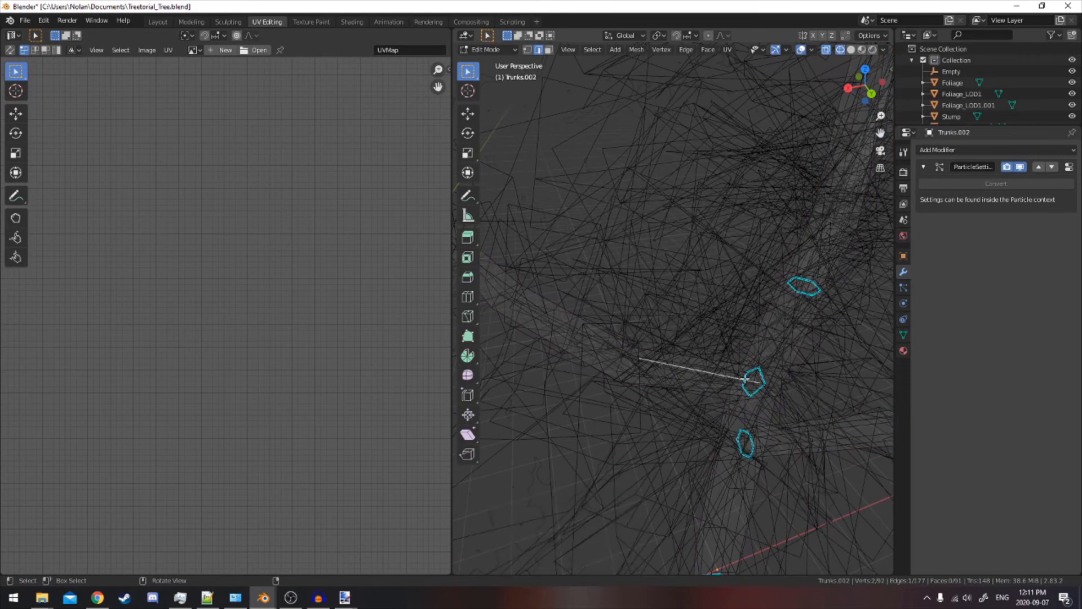
type("s0")
key("Return")
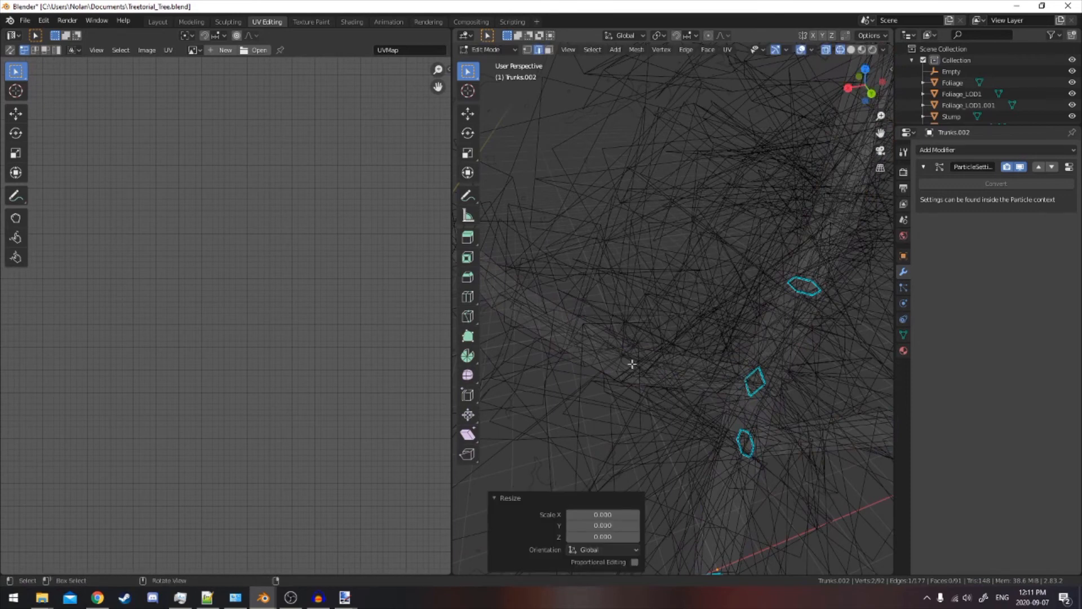
Collapse edges at the bends of the middle side branch with a scale of 0
left_click(631, 364)
type("s0")
key("Return")
left_click(616, 362)
type("s0")
key("Return")
middle_click_drag(543, 333, 587, 332)
key("s")
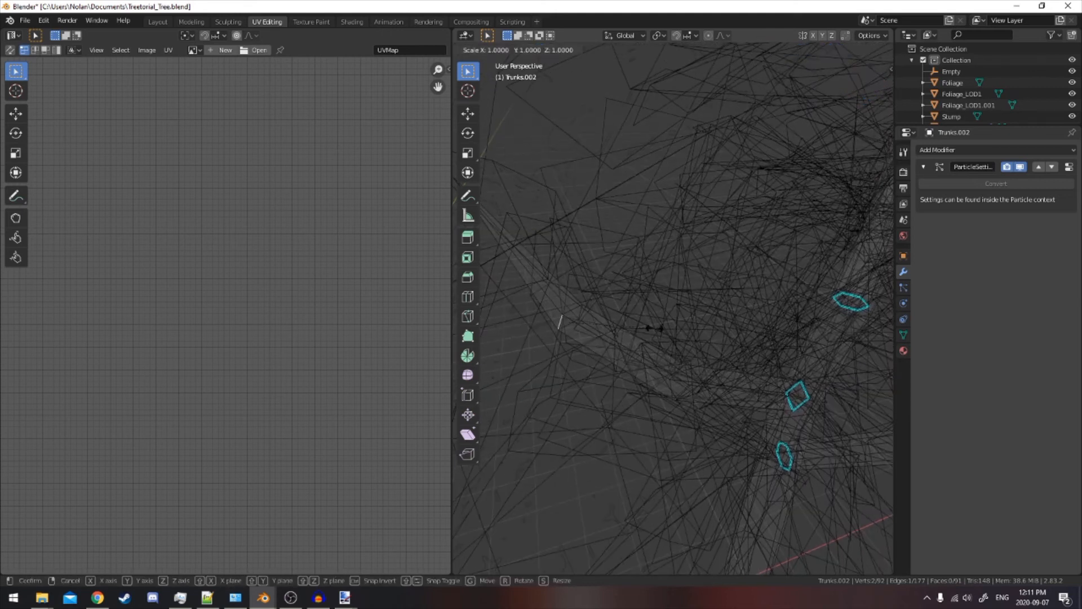
key("Escape")
key("Return")
middle_click_drag(576, 308, 705, 299)
Run Merge by Distance on all vertices of the trunk and clear the selection
key("a")
key("F3")
type("Merge by Distance")
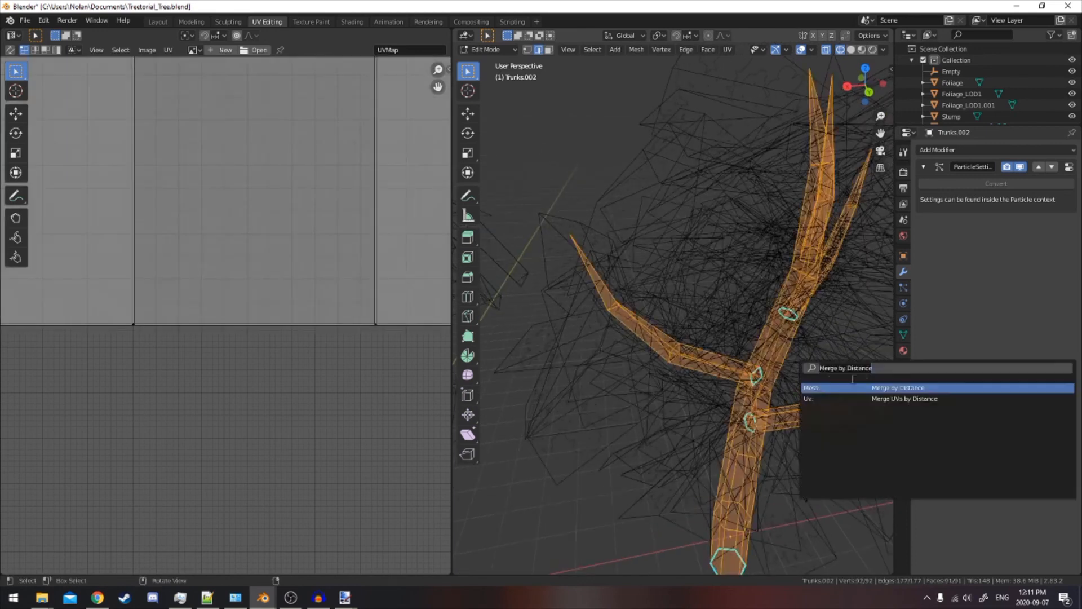
left_click(897, 388)
key("alt+a")
Collapse edges on the outer section of the lowest side branch with a scale of 0
middle_click_drag(676, 260, 647, 232)
left_click(586, 151)
key("s")
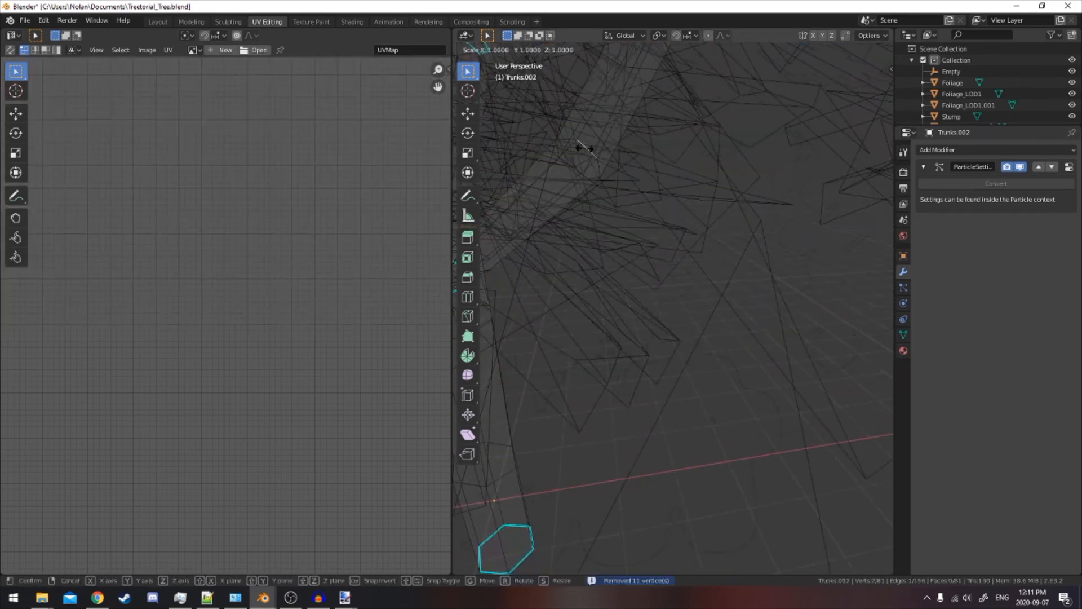
key("0")
key("Return")
key("alt+a")
middle_click_drag(580, 169, 704, 186)
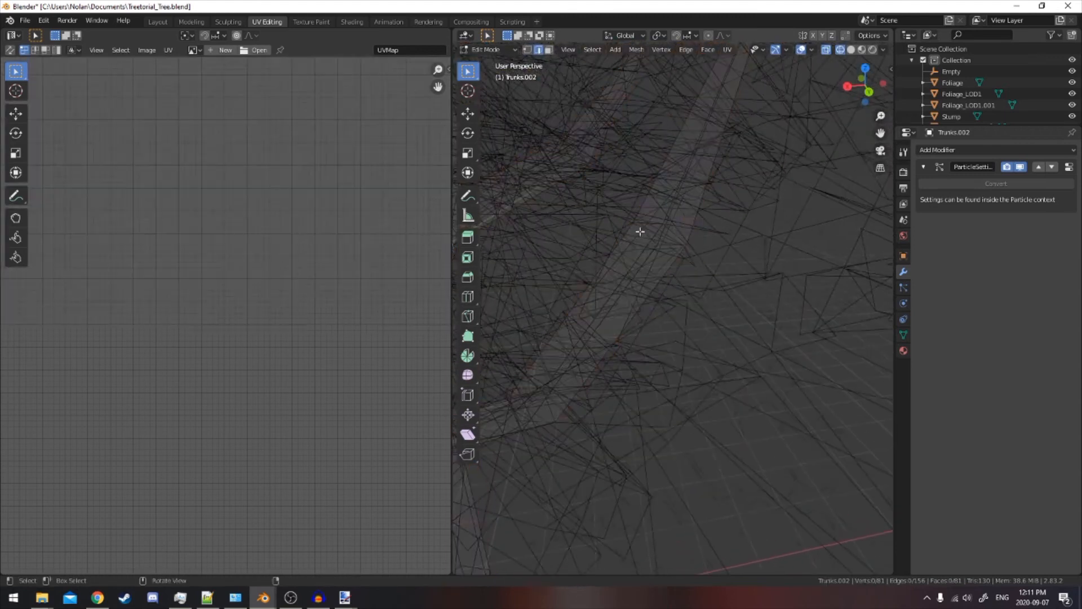
key("0")
key("Return")
Collapse two opposite sides of the lowest branch's opening with a scale of 0, making it four-sided
middle_click_drag(575, 235, 741, 330)
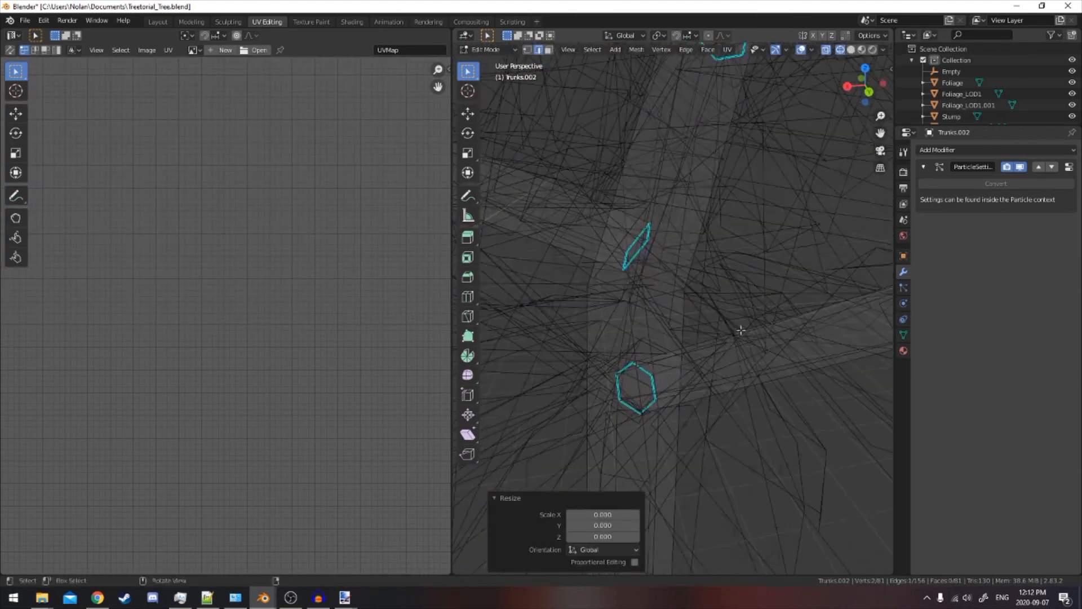
key("s")
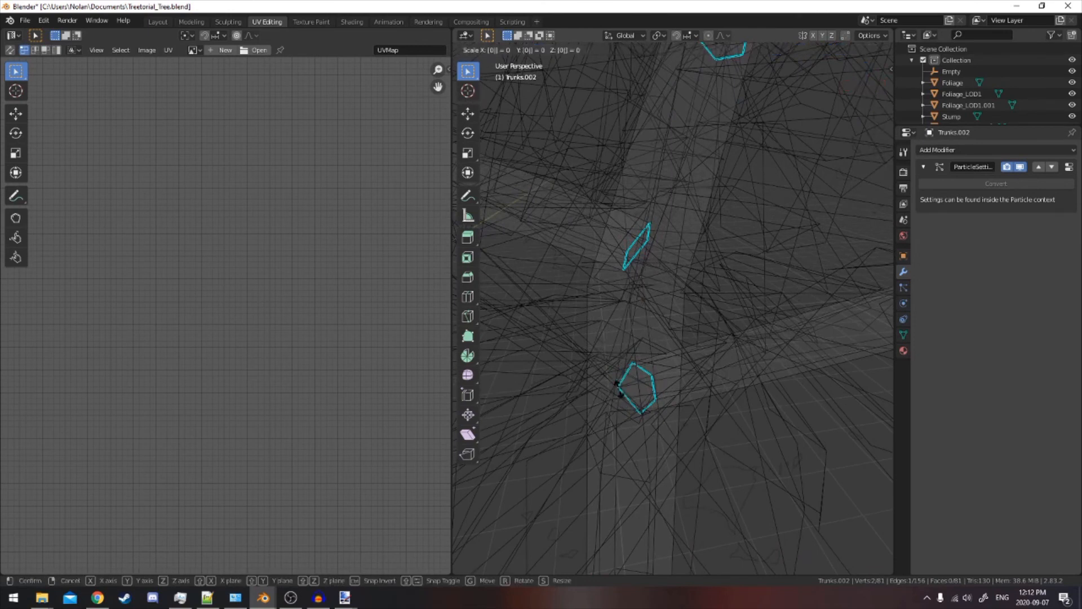
key("Return")
left_click(640, 387)
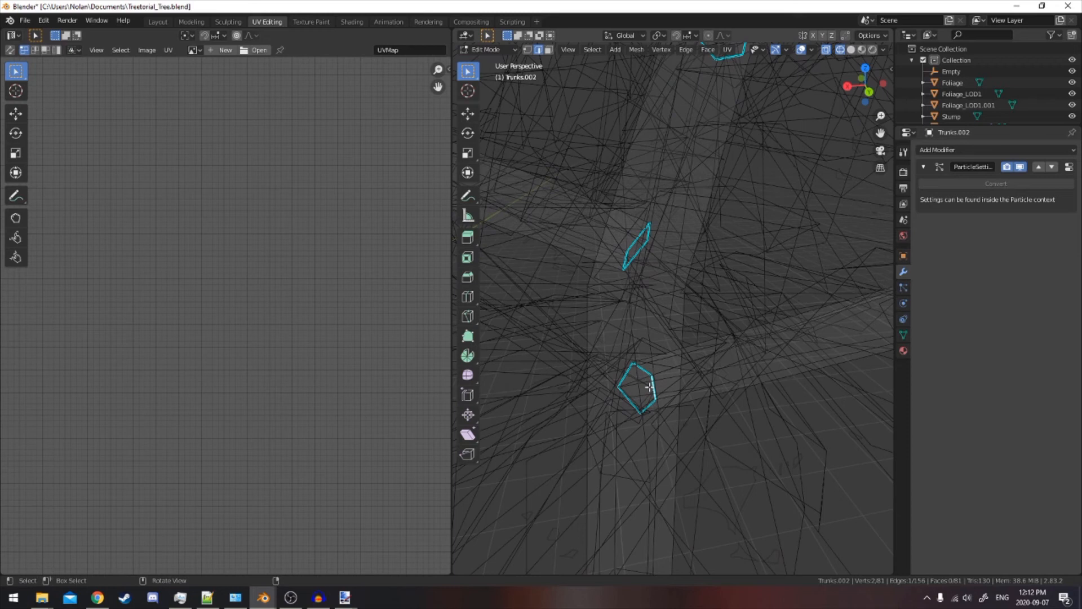
key("Return")
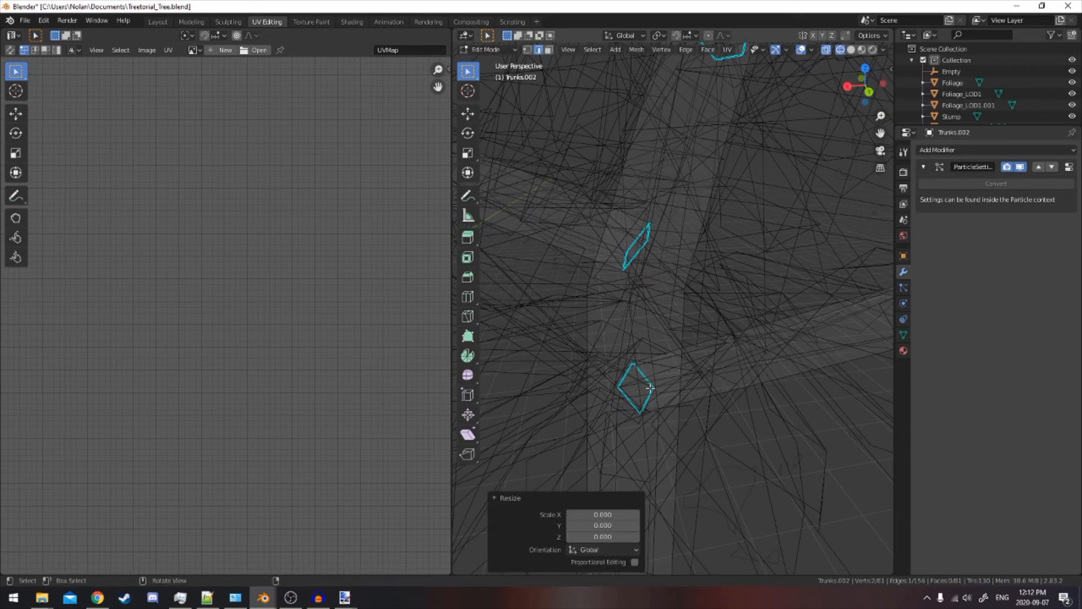
Merge the whole trunk's overlapping vertices by distance and return to Object Mode with solid shading
key("a")
key("F3")
key("Return")
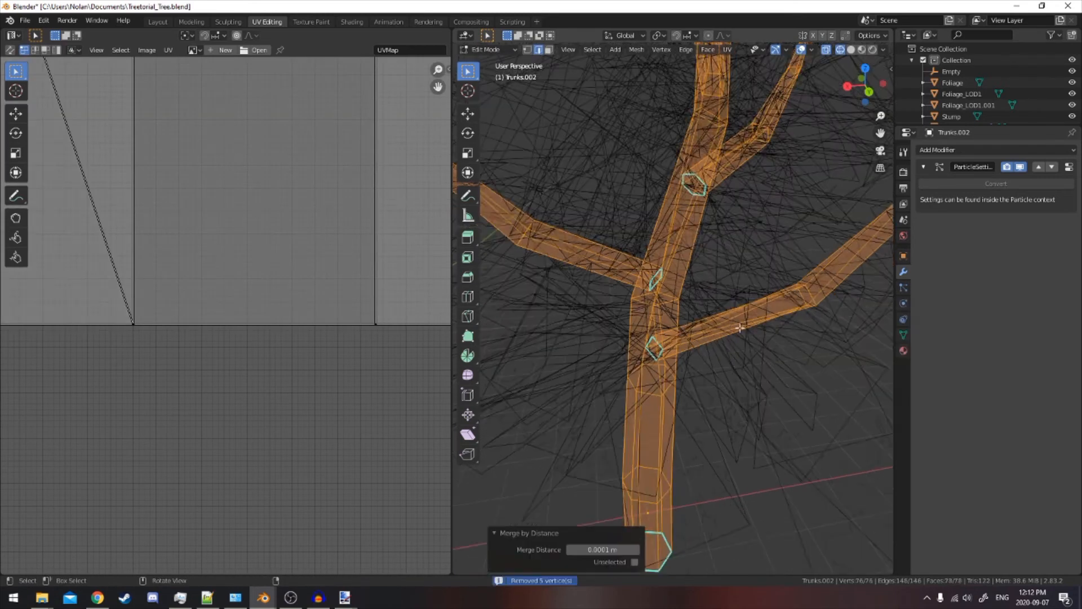
key("Tab")
key("shift+z")
key("a")
key("alt+a")
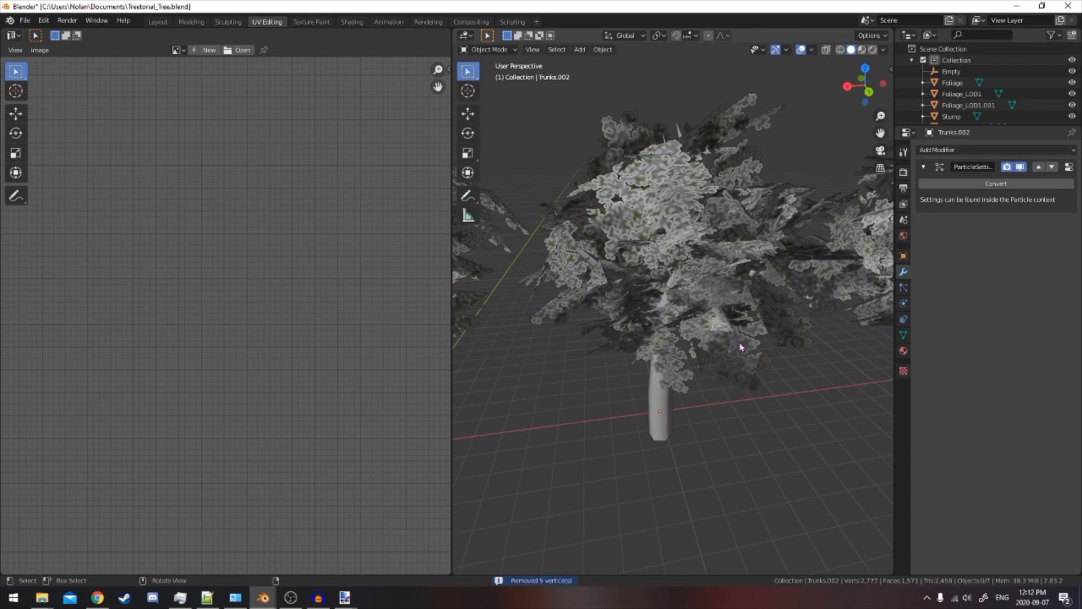
middle_click_drag(741, 347, 719, 321)
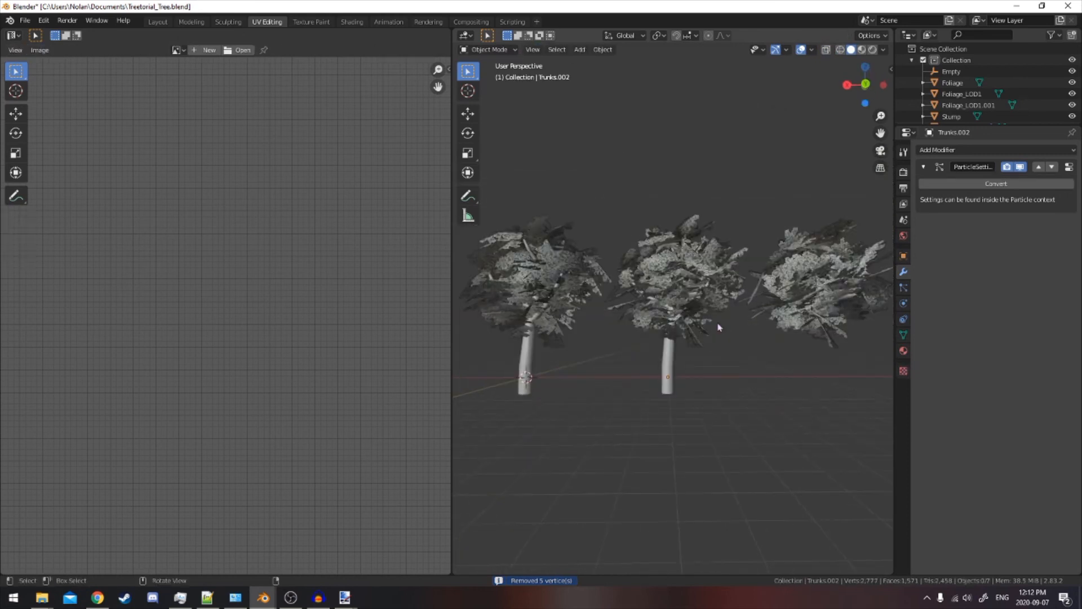
key("Tab")
key("a")
key("alt+a")
key("Tab")
Duplicate the simplified trunk and move the copy -6 m along X under the third tree's foliage
middle_click_drag(696, 387, 661, 384)
left_click(674, 388)
middle_click_drag(660, 384, 655, 357, "shift")
key("shift+d")
key("x")
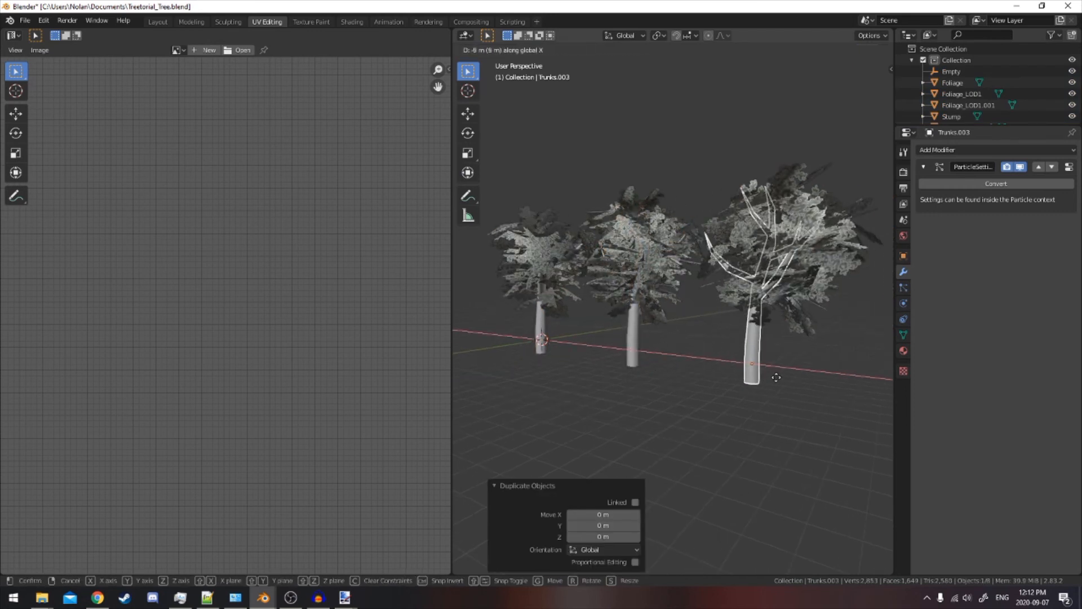
left_click(790, 380)
Edit the new trunk copy in wireframe and collapse opposite edges of its bottom rim to leave four sides
key("Tab")
scroll(687, 265, "up", 4)
mouse_move(781, 369)
middle_mouse_down("shift")
mouse_move(687, 265)
mouse_move(716, 336)
middle_mouse_up("shift")
key("shift+z")
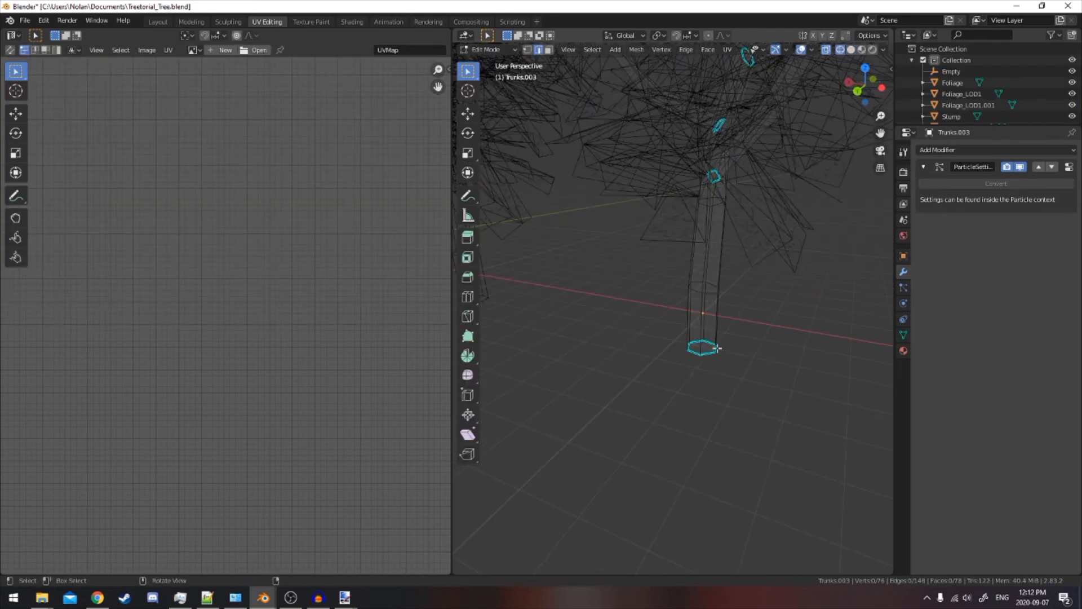
key("0")
key("Return")
key("s")
key("0")
key("Return")
Collapse opposite edges of the trunk ring just above the base with a scale of 0
key("s")
key("0")
key("Return")
key("s")
key("0")
key("Return")
key("KP_Decimal")
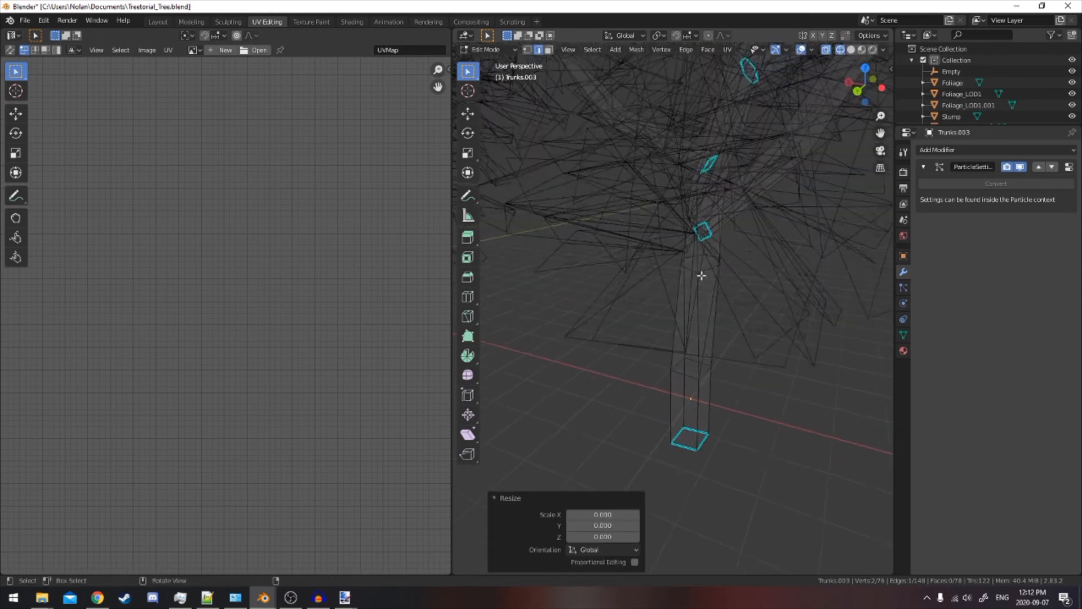
Collapse edges of the ring below the lowest branch and of that branch's opening with a scale of 0
key("s")
key("0")
key("Return")
key("s")
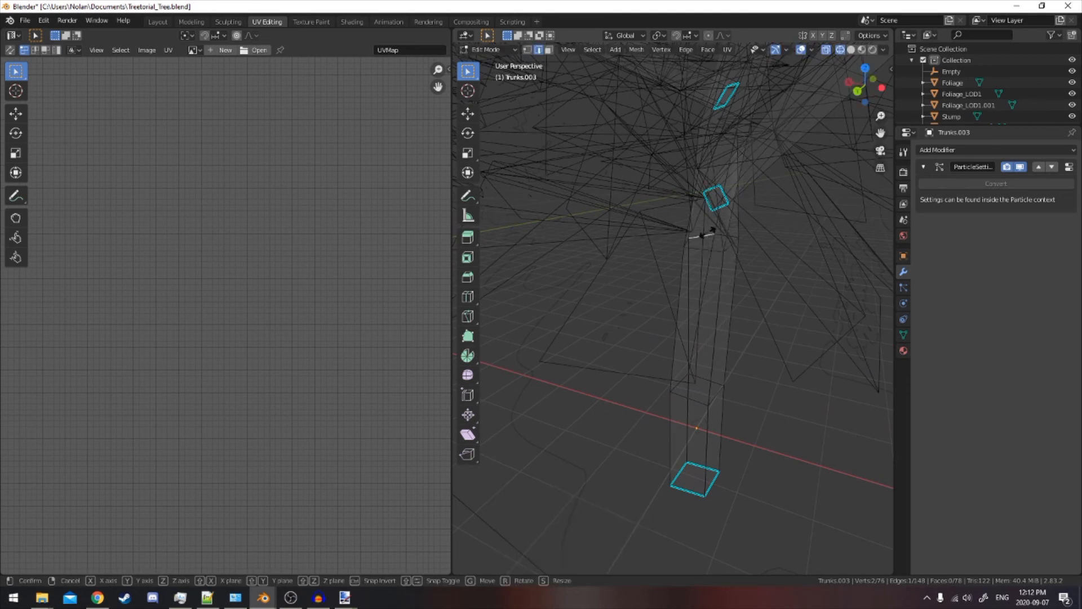
key("Return")
key("s")
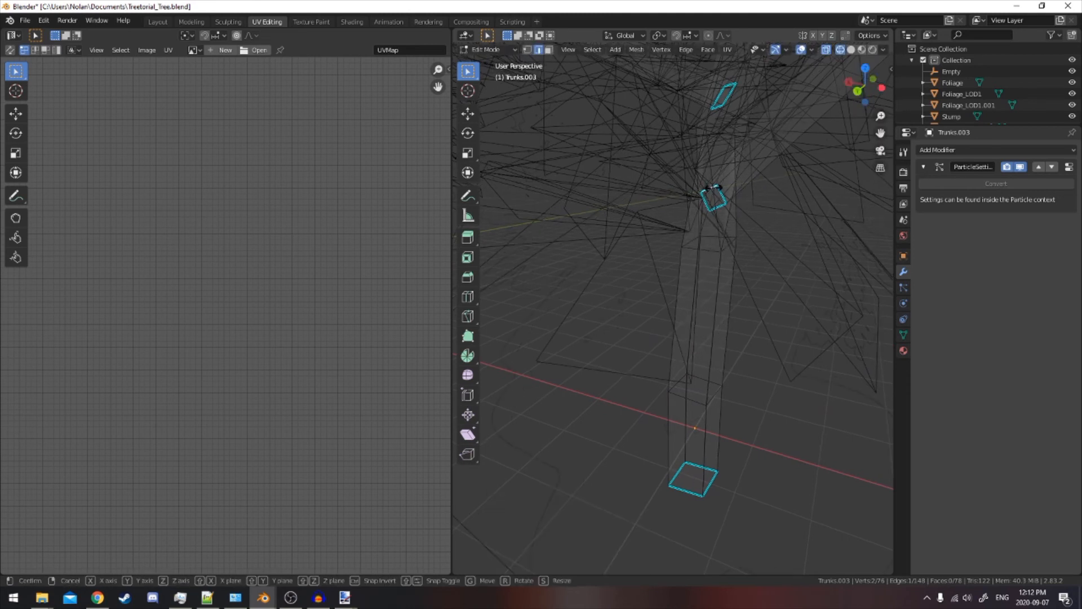
key("0")
key("Return")
Collapse an edge around the middle branch's junction with the trunk with a scale of 0
key("KP_Decimal")
key("s")
key("0")
key("Return")
key("KP_Decimal")
middle_click_drag(682, 310, 609, 313)
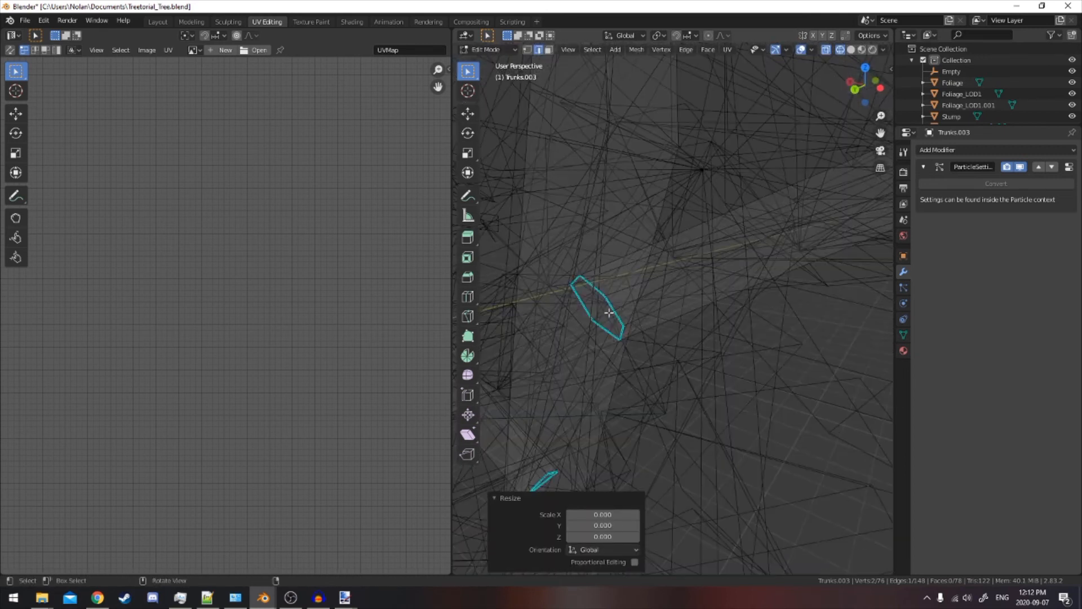
Collapse edges of the upper branch's opening and along its length with a scale of 0
key("s")
key("z")
key("s")
key("z")
key("0")
key("Return")
key("s")
key("Return")
mouse_move(620, 314)
middle_mouse_down()
mouse_move(676, 302)
mouse_move(617, 327)
middle_mouse_up()
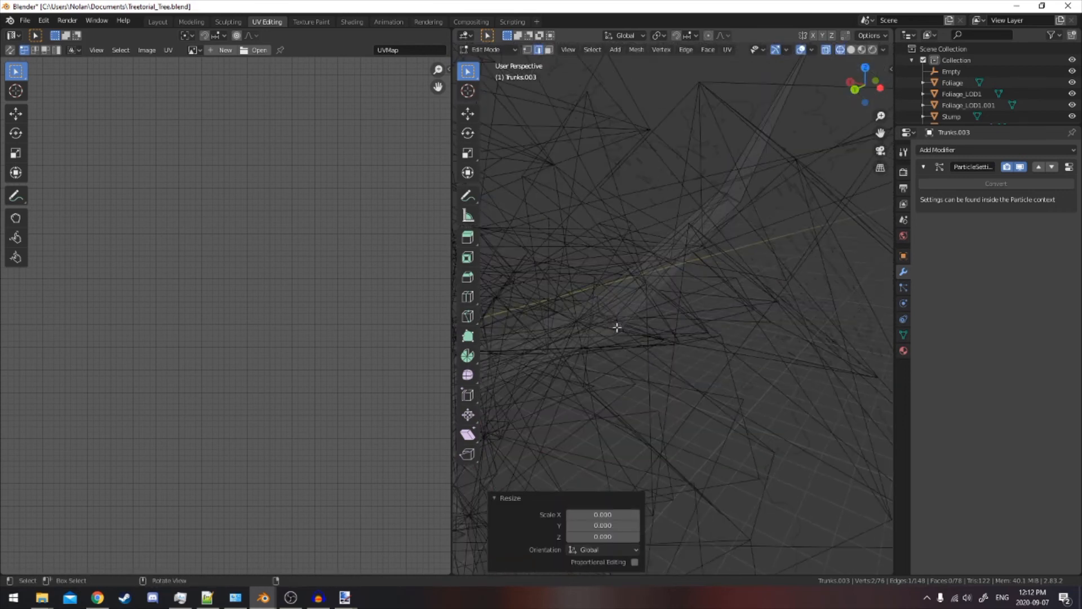
key("s")
key("0")
key("Return")
Select all of the second trunk copy, merge its overlapping vertices by distance and deselect everything
middle_click_drag(616, 315, 688, 268)
middle_click_drag(682, 199, 688, 233)
scroll(689, 233, "up", 3)
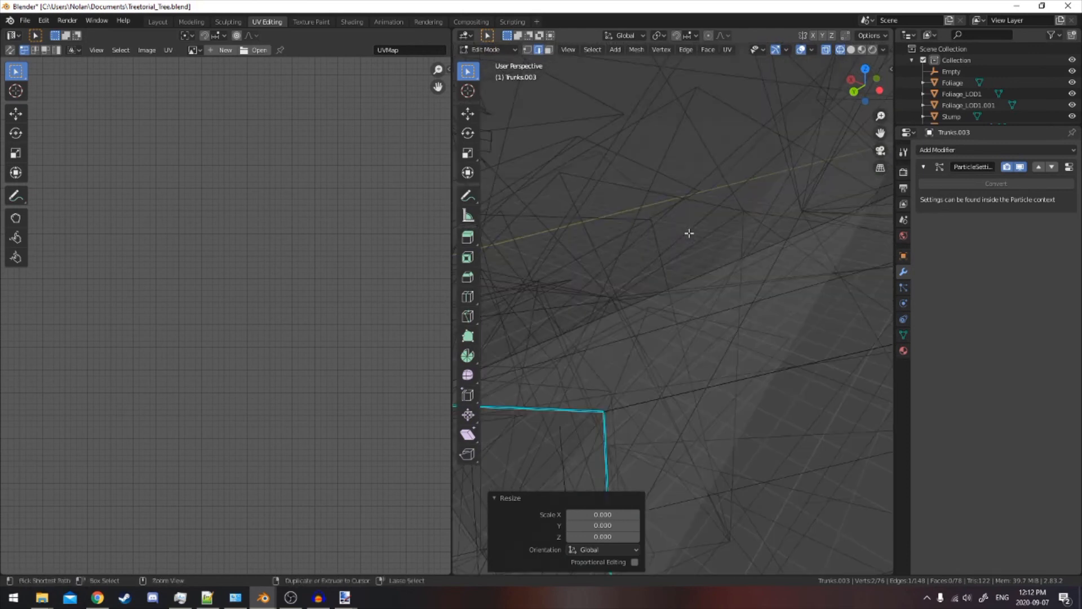
scroll(689, 233, "down", 3)
key("a")
key("m")
left_click(757, 333)
key("alt+a")
Collapse one more edge where the upper side branch meets the trunk with a scale of 0
left_click(649, 317)
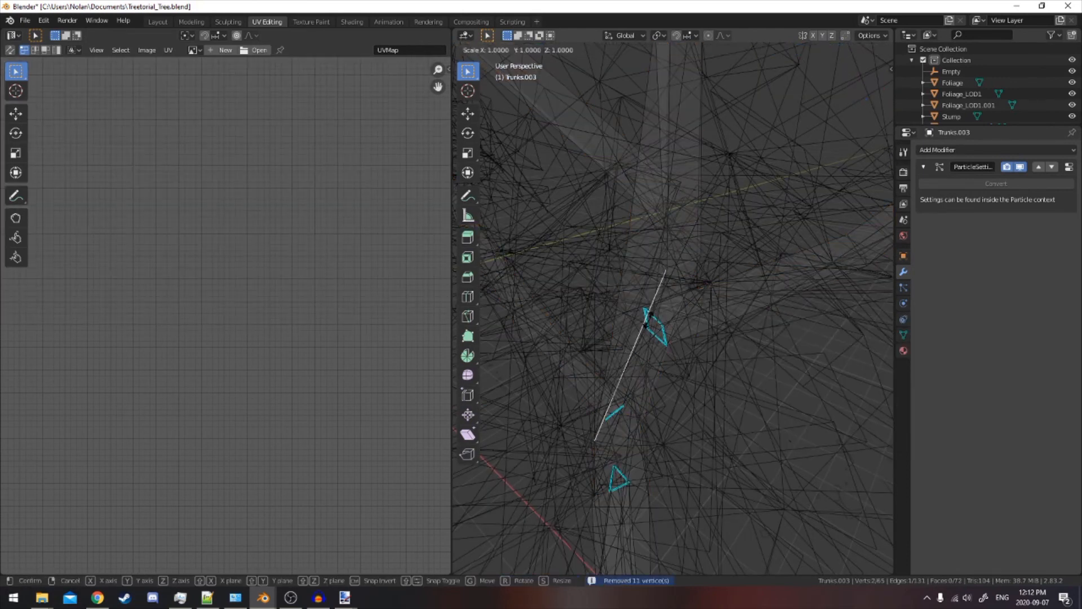
key("s")
key("0")
key("Return")
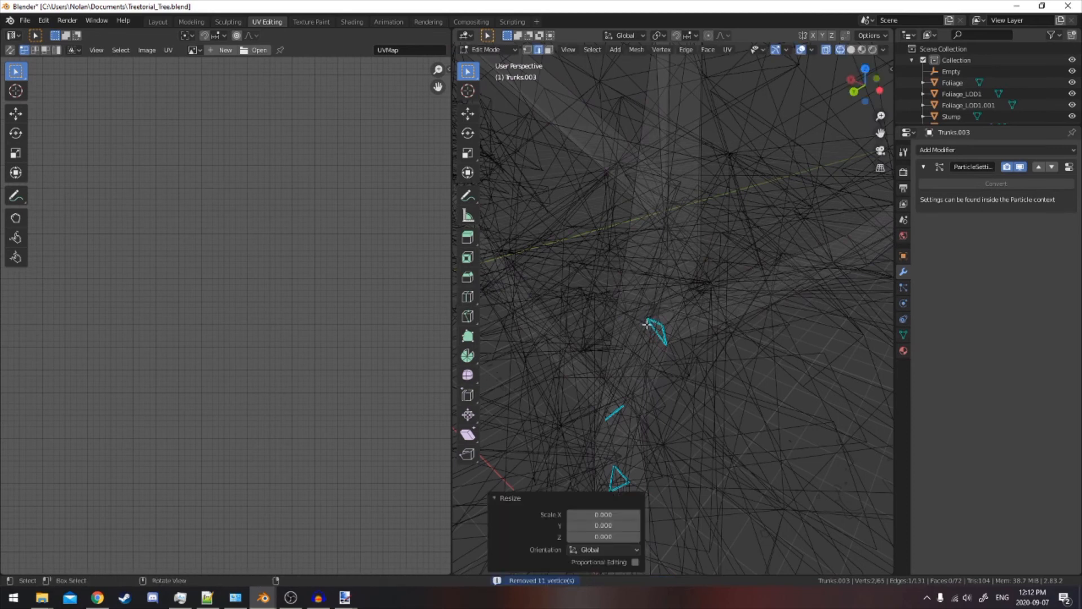
In Object Mode with solid shading, rename the third tree's foliage to Foliage_LOD2 and hide it in the viewport
key("Tab")
scroll(654, 338, "down", 7)
left_click(654, 346)
key("z")
mouse_move(728, 293)
middle_mouse_down()
mouse_move(748, 278)
mouse_move(631, 308)
middle_mouse_up()
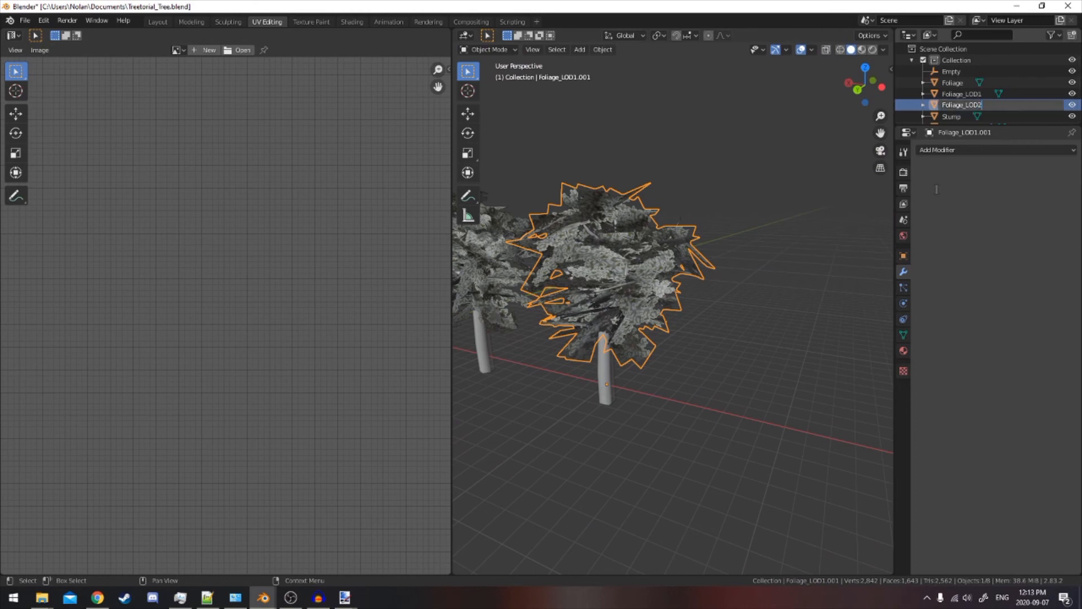
key("Return")
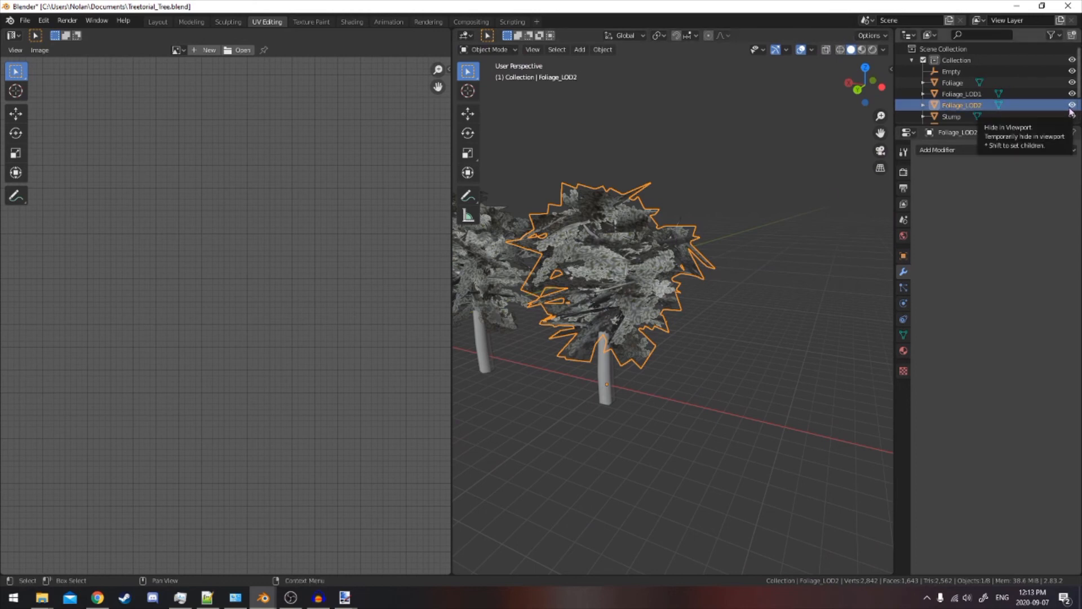
left_click(1072, 104)
Collapse an edge where the side branch meets the third trunk by scaling it to 0 in wireframe view
left_click(618, 249)
key("Tab")
scroll(568, 310, "up", 3)
scroll(640, 327, "up", 2)
key("shift+z")
mouse_move(569, 310)
middle_mouse_down("shift")
mouse_move(640, 330)
mouse_move(654, 317)
mouse_move(667, 330)
mouse_move(618, 289)
middle_mouse_up("shift")
key("s")
key("0")
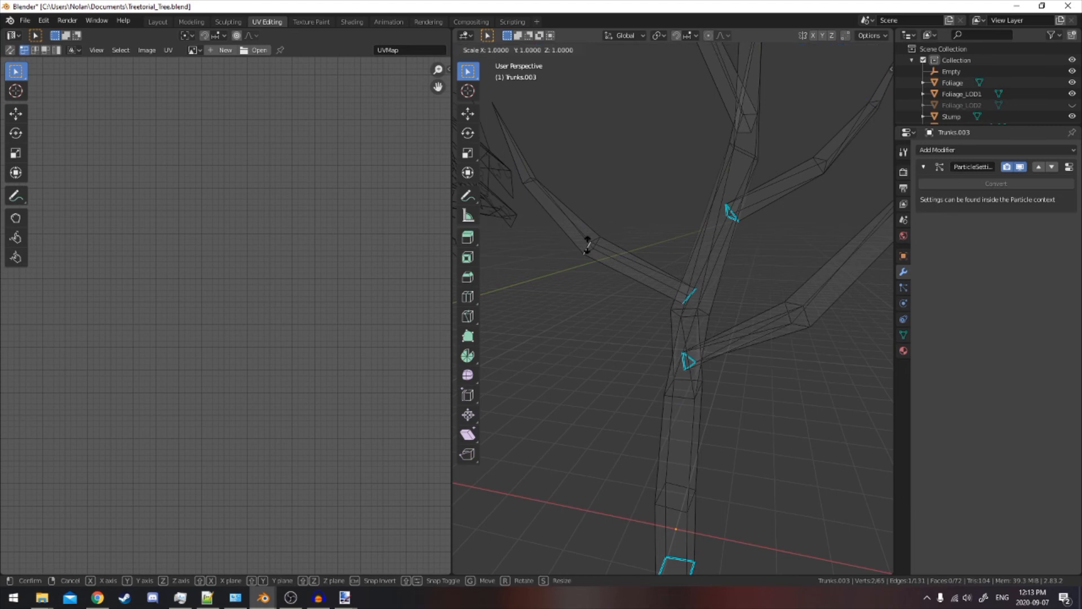
key("Return")
Try to dissolve faces at the collapsed branch edge of the third trunk
middle_click_drag(587, 237, 605, 190)
key("a")
key("ctrl+z")
key("x")
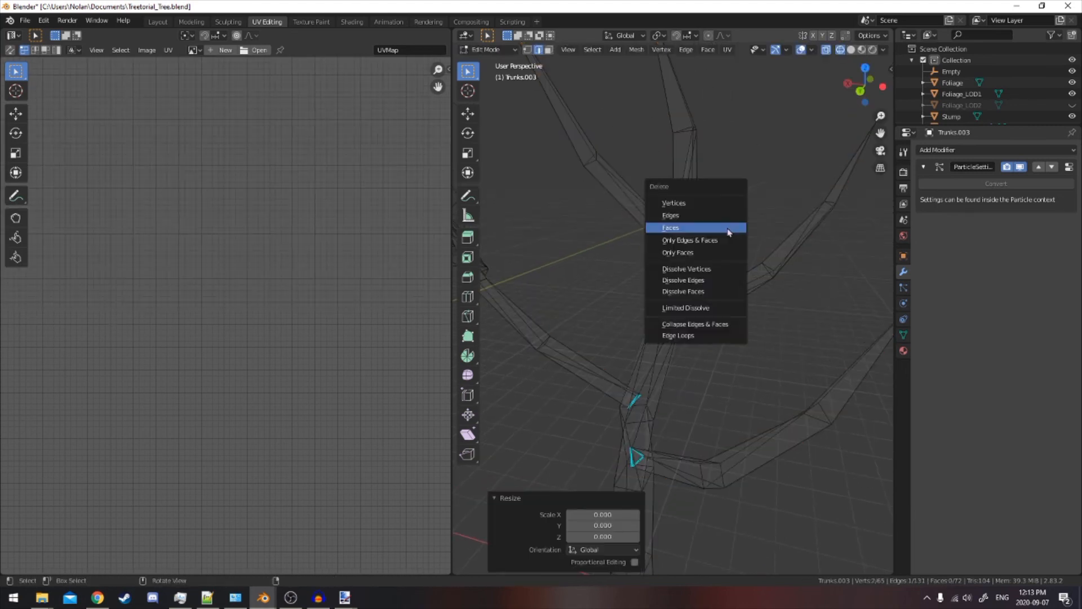
left_click(719, 225)
key("x")
In solid shading, select the whole third trunk, merge its overlapping vertices by distance and return to Object Mode
key("shift+z")
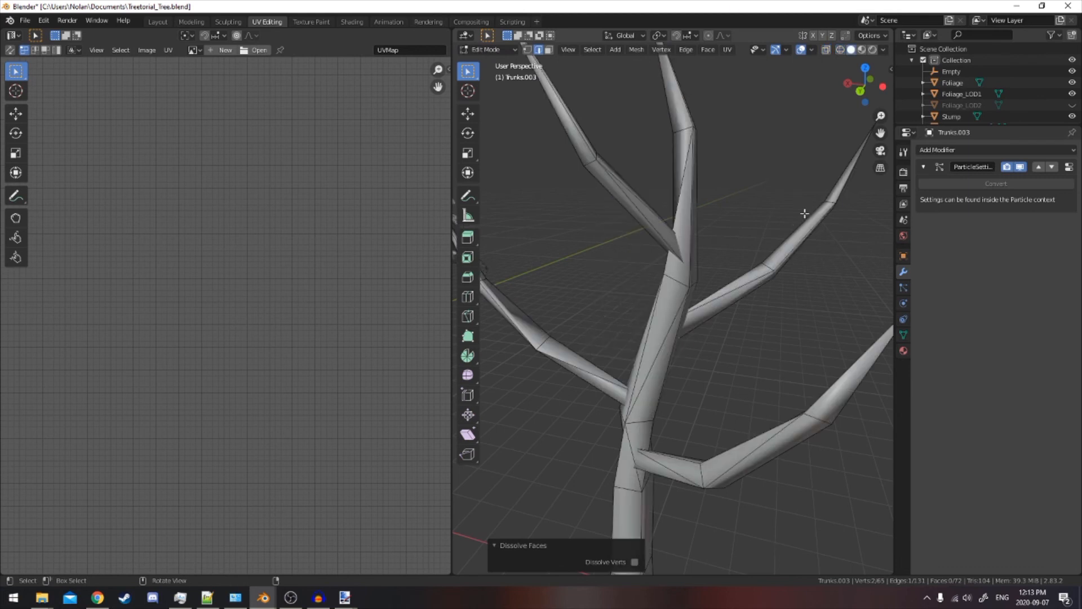
key("a")
key("F3")
type("merge")
key("Return")
key("Tab")
scroll(744, 231, "down", 5)
middle_click_drag(744, 231, 703, 282)
Collapse another edge of the third trunk near its upper branch fork by scaling it to 0
key("Tab")
scroll(718, 307, "up", 5)
key("shift+z")
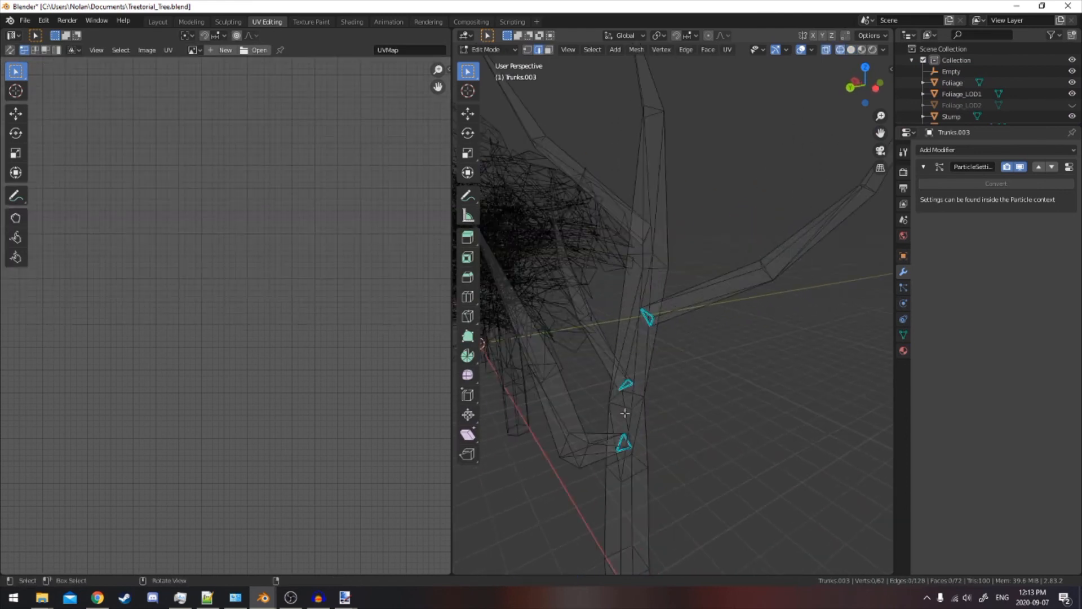
left_click(661, 259)
key("s")
key("Return")
middle_click_drag(661, 259, 684, 236)
Merge all of the third trunk's vertices by distance again and leave Edit Mode
key("shift+z")
key("a")
key("m")
left_click(735, 363)
key("Tab")
middle_click_drag(710, 375, 780, 279)
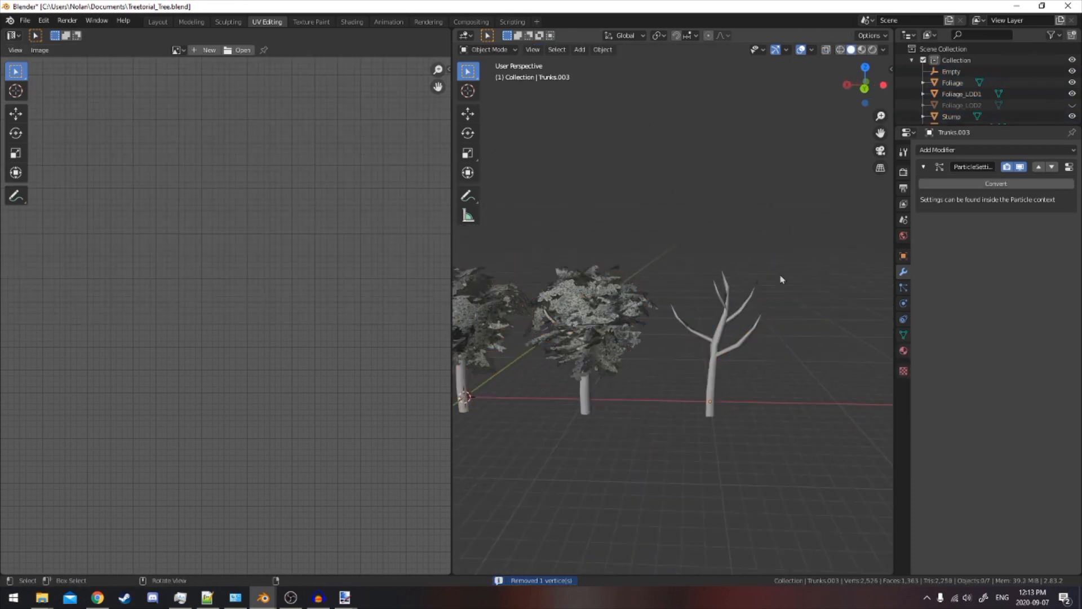
Show Foliage_LOD2 again, deselect everything and save the file
scroll(781, 276, "up", 1)
left_click(1072, 105)
scroll(600, 248, "down", 4)
key("a")
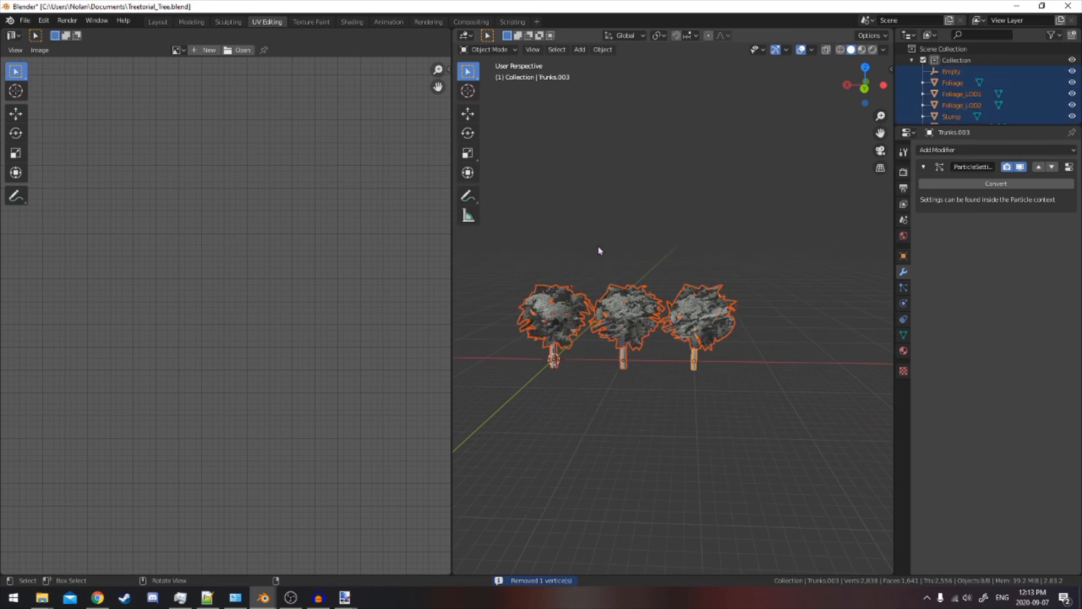
key("alt+a")
middle_click_drag(628, 241, 732, 197)
key("ctrl+s")
In front view with nothing selected, add a five-sided cylinder mesh at the first tree's base
scroll(777, 296, "up", 3)
key("a")
key("alt+a")
key("a")
key("KP_3")
key("alt+a")
key("KP_1")
key("shift+a")
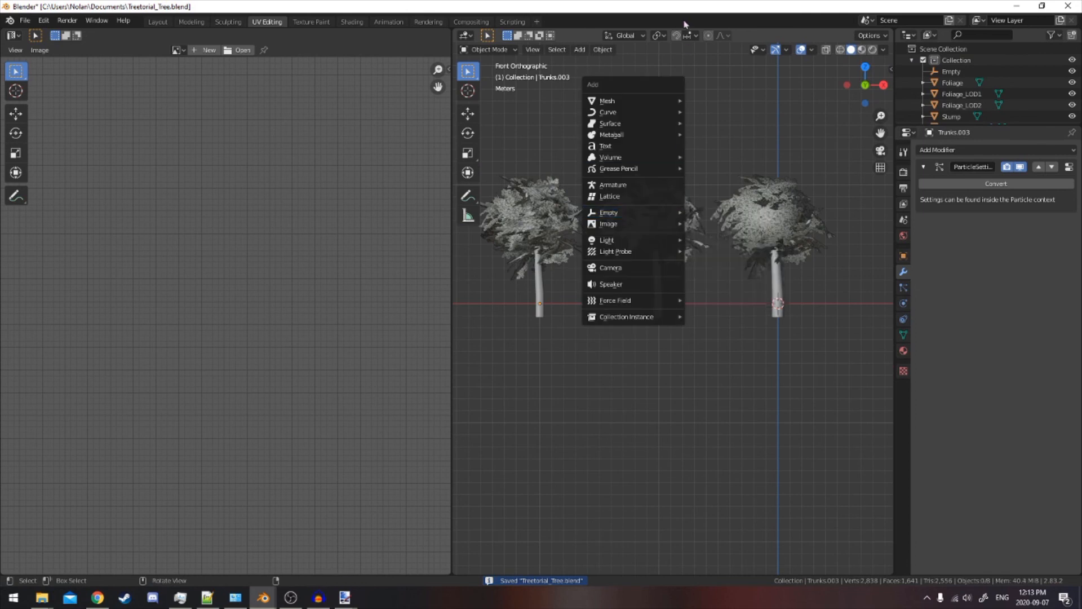
mouse_move(639, 101)
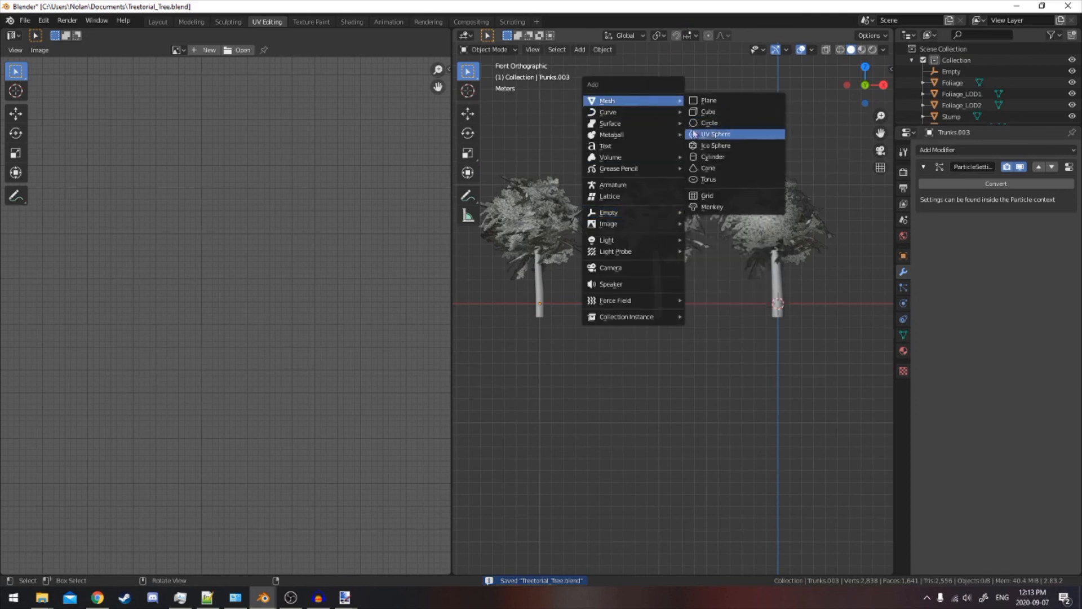
left_click(723, 157)
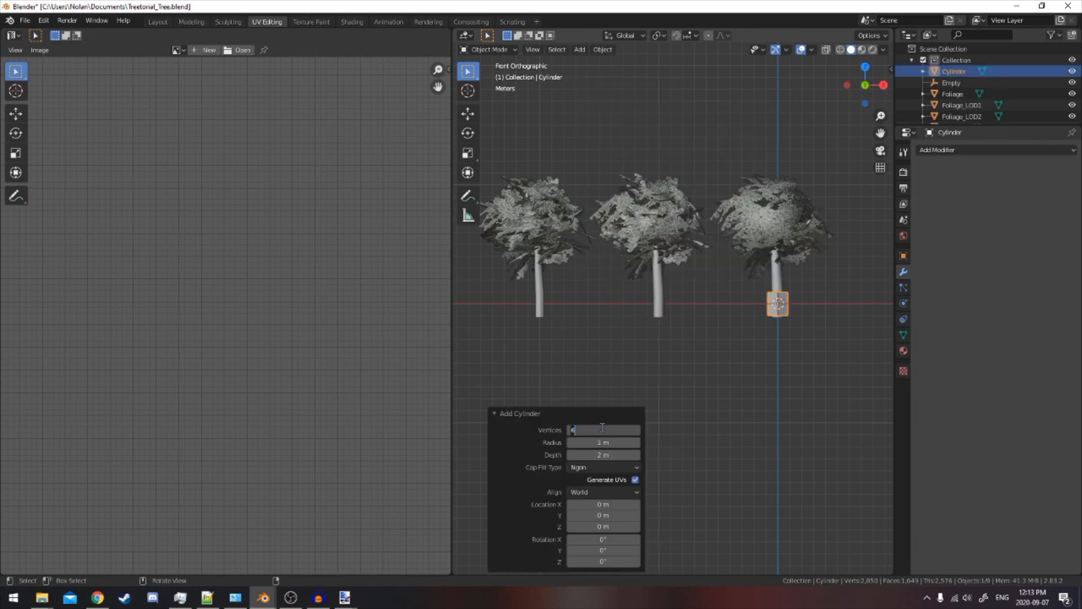
In Edit Mode, scale the cylinder to about 0.495, rotate it and move it beside the trunk
middle_click_drag(718, 330, 634, 339, "shift")
key("Tab")
scroll(838, 179, "up", 6)
key("s")
left_click(813, 269)
key("r")
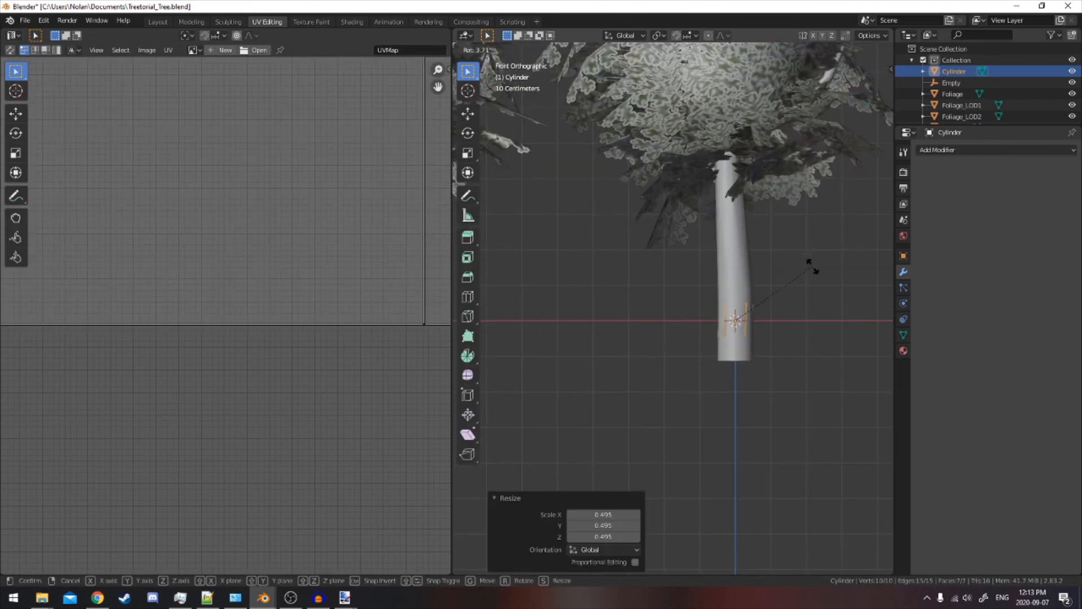
left_click(821, 324)
key("g")
left_click(828, 314)
Shrink the cylinder further, adjust its rotation and seat it partly inside the trunk's side as a branch stub
key("s")
left_click(778, 265)
key("r")
left_click(767, 241)
key("g")
left_click(765, 239)
middle_click_drag(765, 239, 615, 271)
key("s")
left_click(654, 272)
key("g")
left_click(648, 272)
key("g")
left_click(651, 276)
Extrude the stub's outer face about 0.07 m and scale it to about 0.6 to bevel the end
left_click(547, 50)
left_click(798, 302)
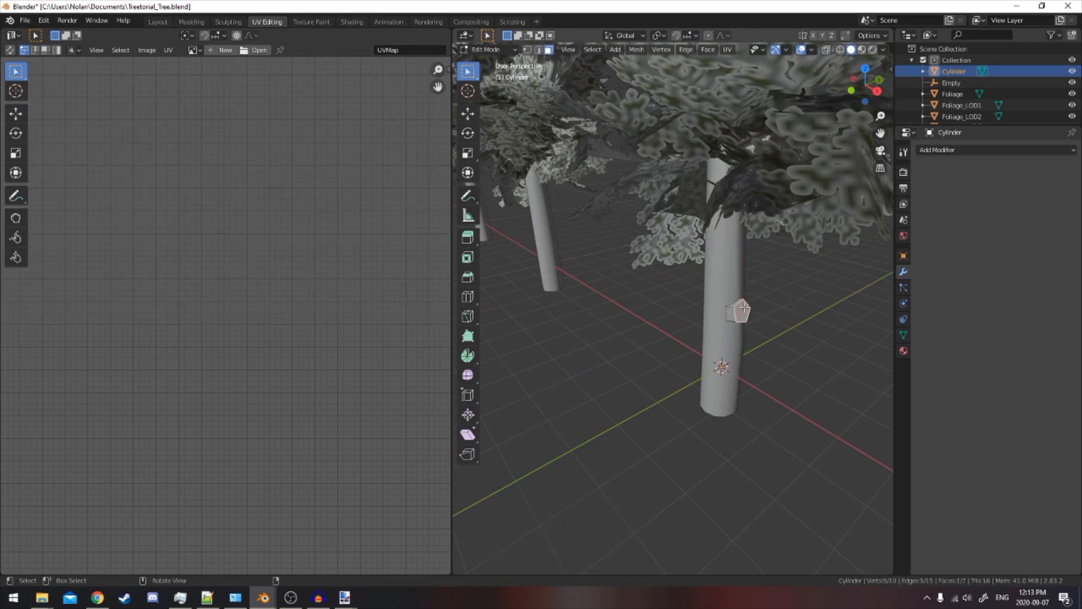
scroll(744, 307, "up", 3)
key("e")
left_click(807, 256)
key("s")
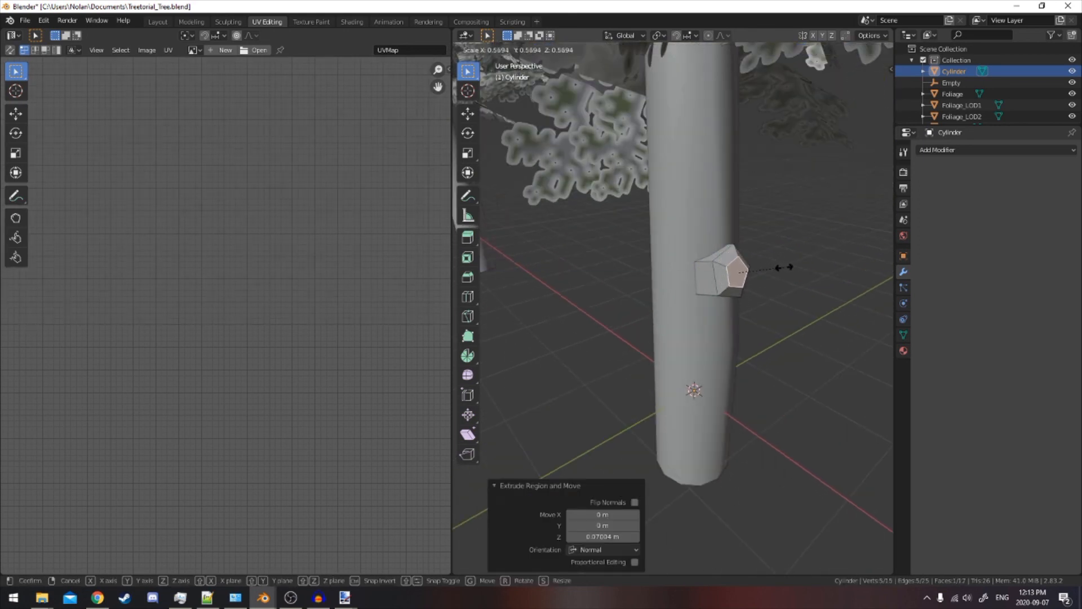
left_click(783, 267)
Shade the stub smooth in Object Mode and enable Auto Smooth with an angle of 180°
key("Tab")
key("F3")
type("sha")
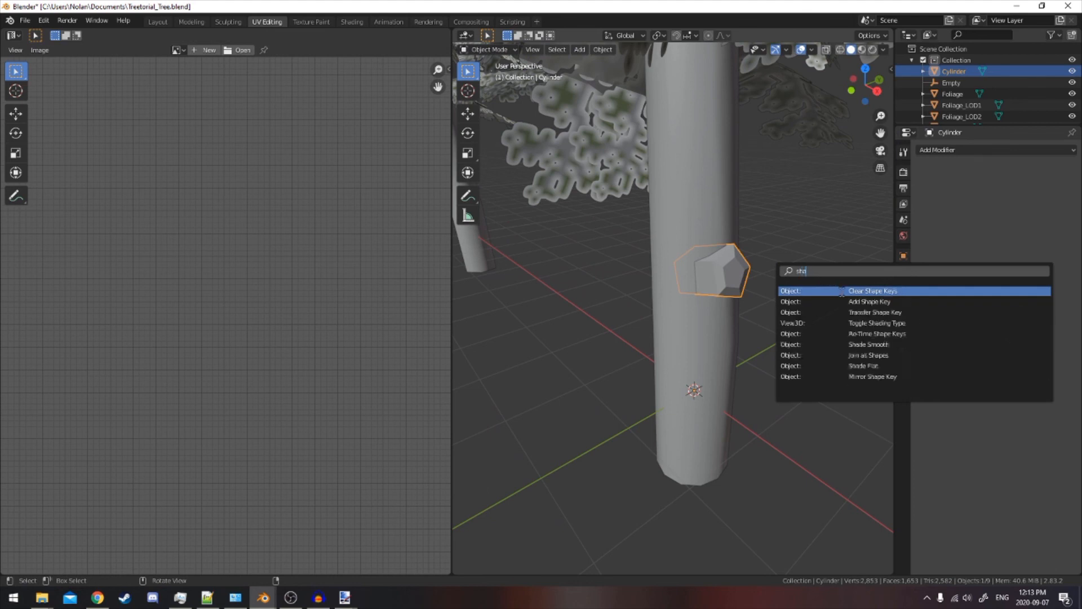
left_click(841, 290)
middle_click_drag(834, 288, 733, 259)
left_click(903, 334)
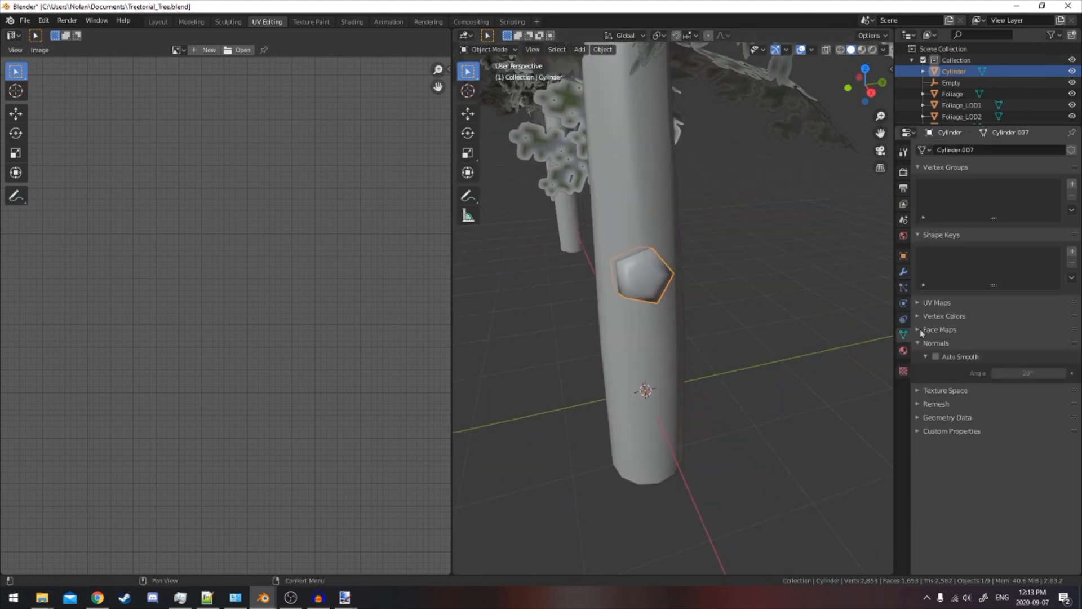
type("180")
key("Return")
Mark the edge loop around the stub's outer end as sharp and leave Edit Mode
key("Tab")
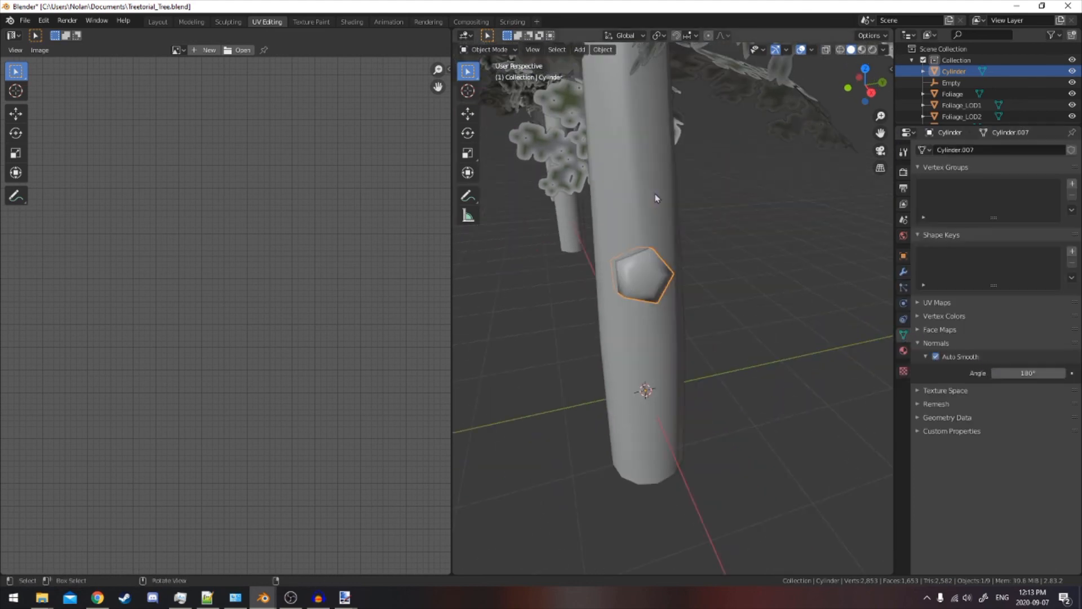
left_click(538, 50)
key("a")
key("a")
left_click(665, 263, "alt")
key("ctrl+e")
left_click(763, 277)
key("Tab")
Select the stub's whole mesh and move it slightly outward and up along the trunk
middle_click_drag(707, 279, 734, 252)
key("Tab")
key("a")
key("g")
left_click(767, 260)
key("Tab")
Assign the existing Material to the first tree's trunk
left_click(746, 254)
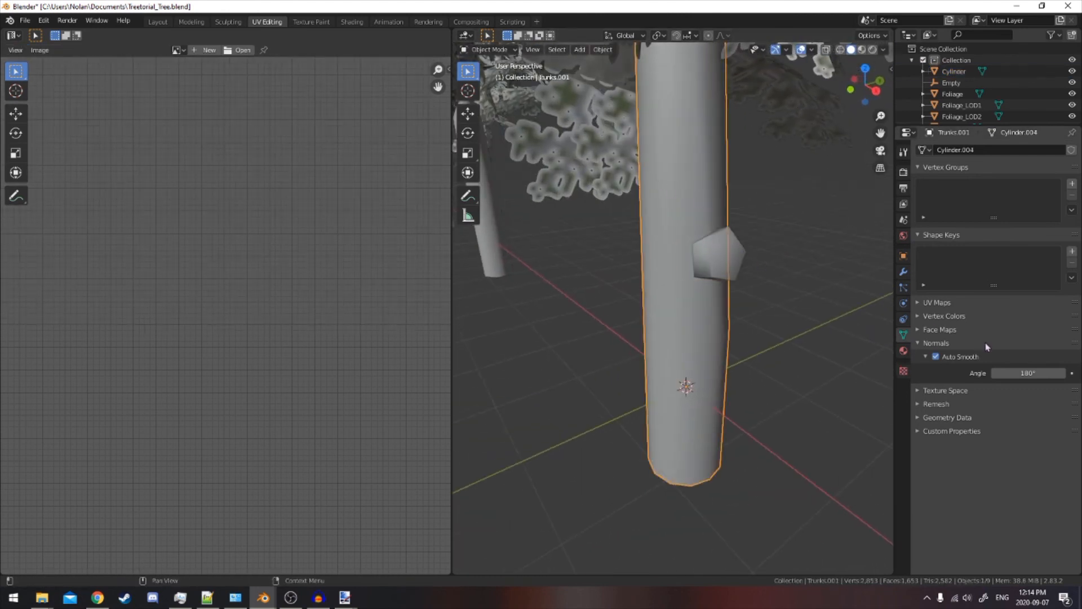
left_click(904, 350)
left_click(922, 198)
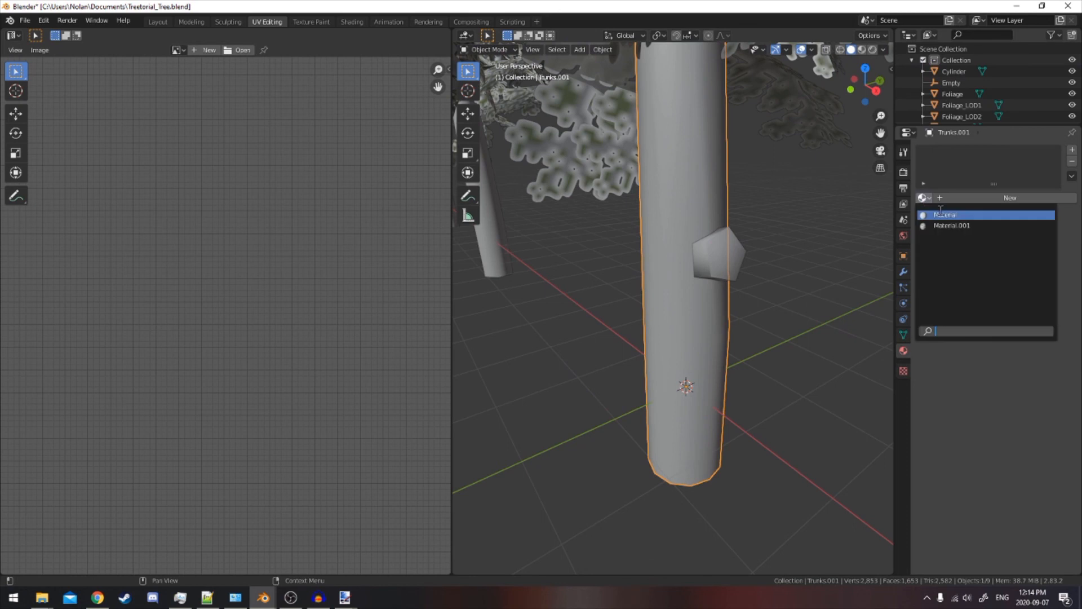
left_click(940, 215)
Use an Image Texture with Treetorial_Texture.png as the material's base color and close the info log window
left_click(1071, 312)
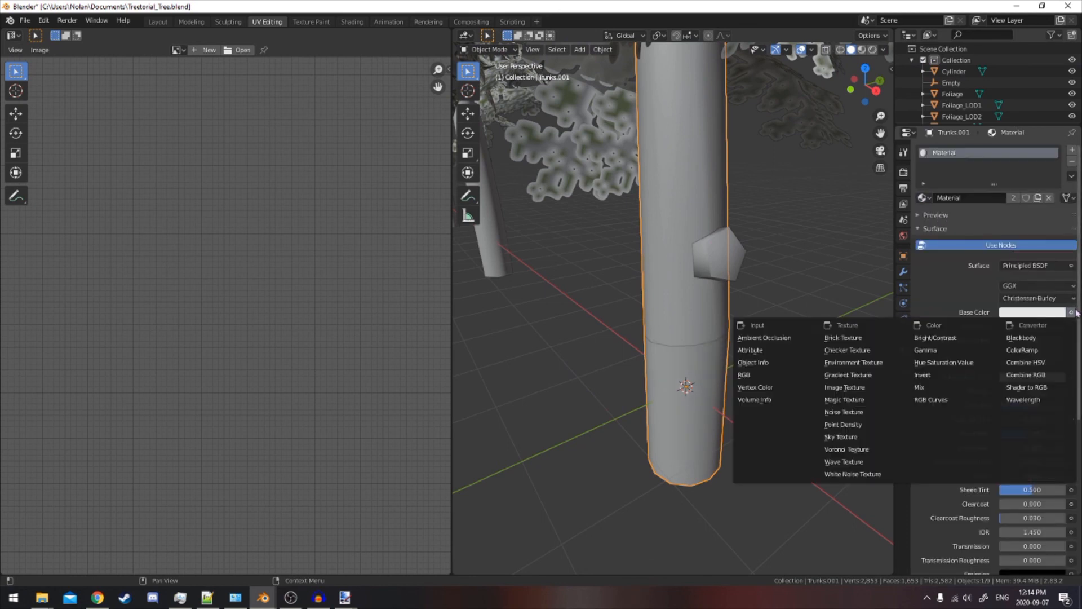
left_click(856, 387)
left_click(1062, 327)
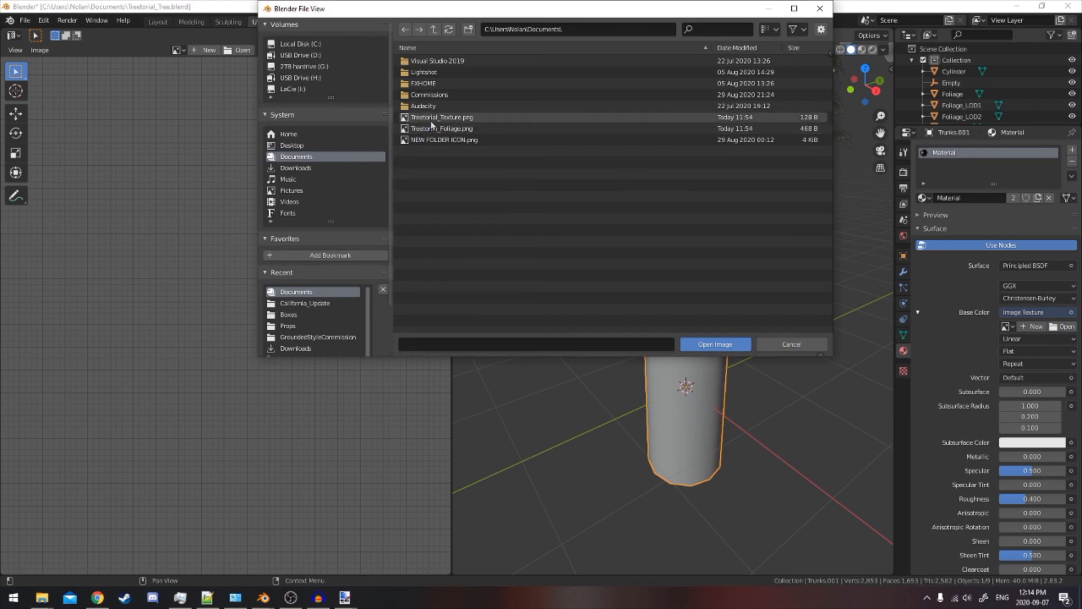
double_click(431, 121)
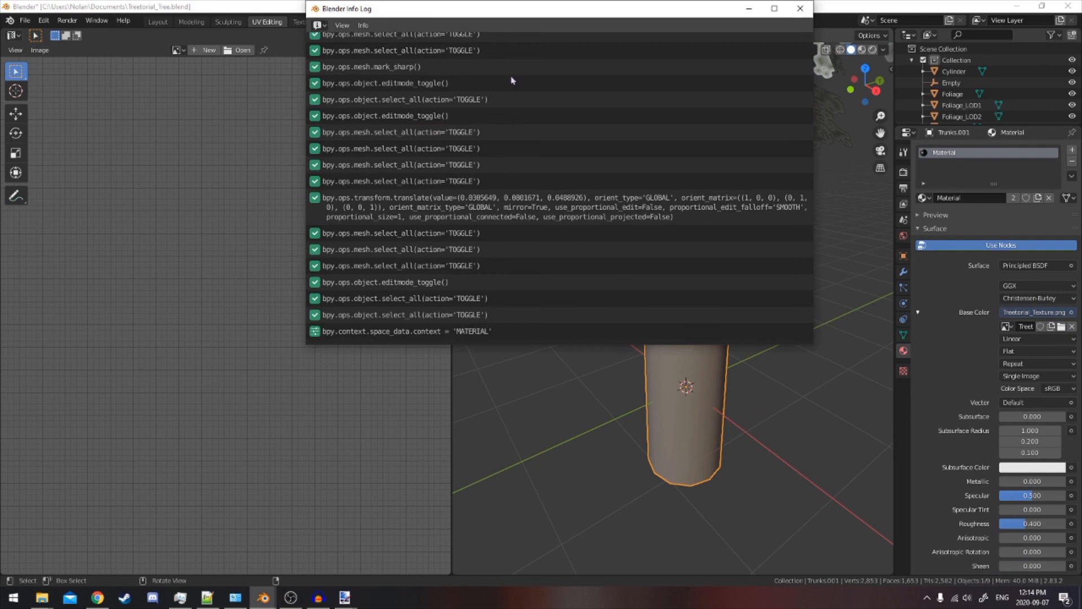
left_click_drag(706, 15, 637, 51)
left_click(733, 44)
Scale all of the first trunk's UVs to 0 and place them on the gray half of the texture
middle_click_drag(719, 204, 697, 208)
key("Tab")
key("a")
key("a")
scroll(206, 278, "up", 6)
middle_click_drag(176, 274, 293, 265)
key("s")
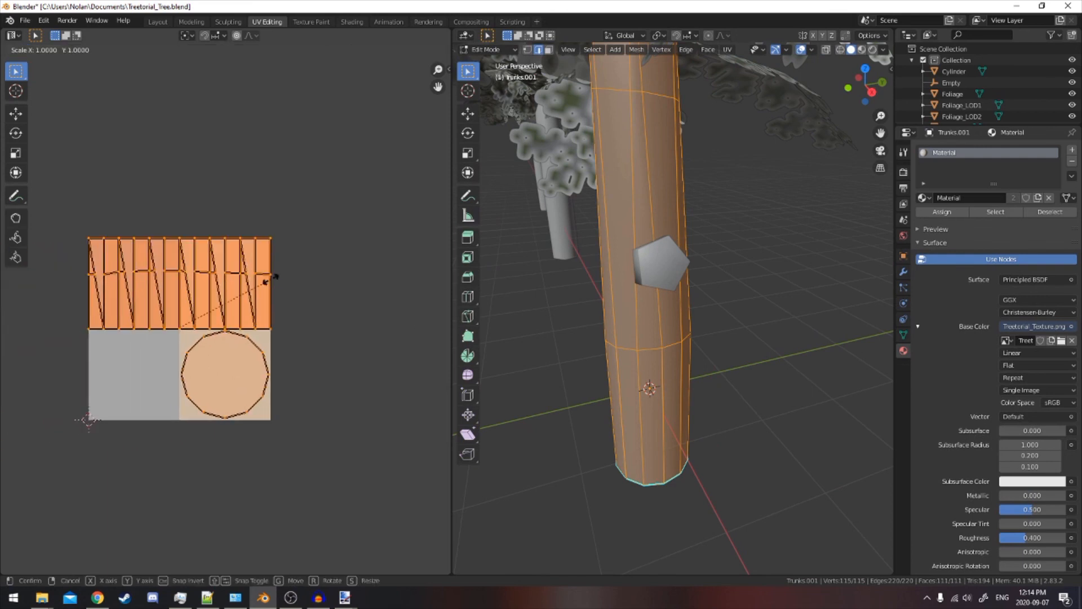
key("0")
key("Return")
key("g")
left_click(230, 301)
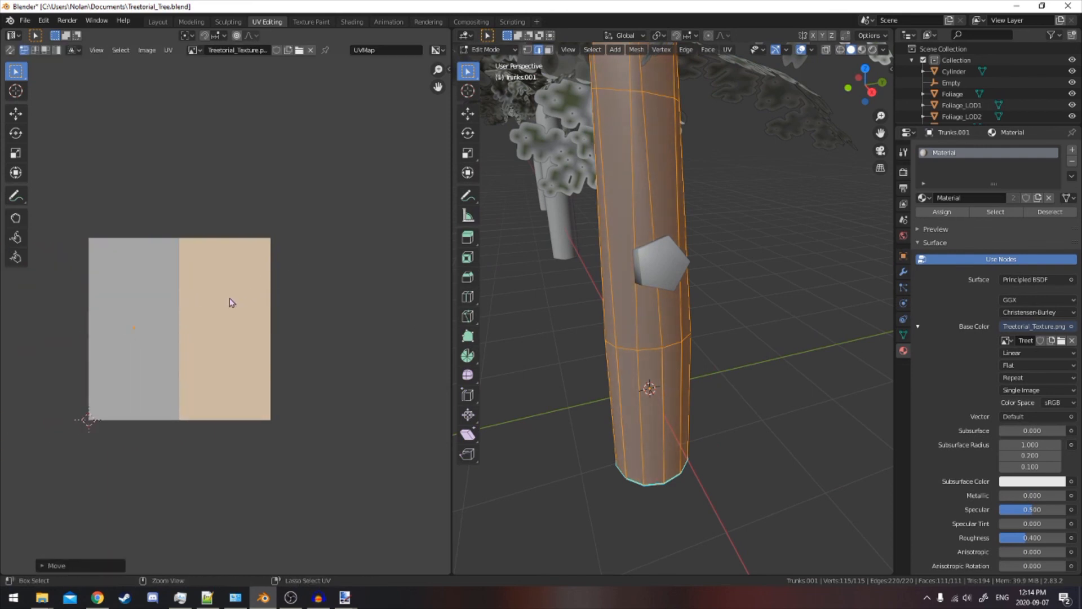
key("alt+a")
key("a")
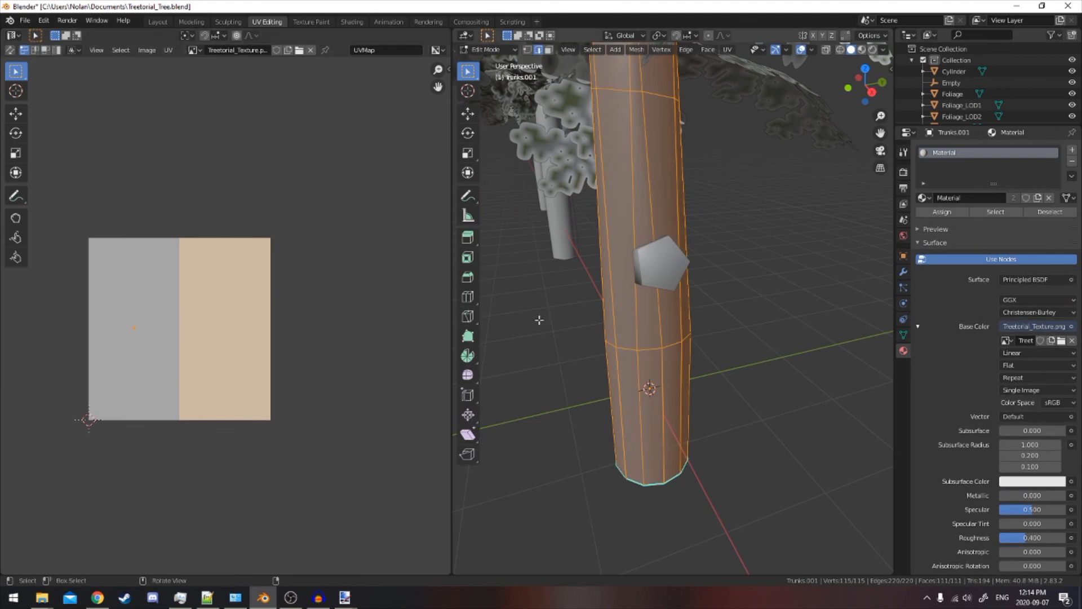
middle_click_drag(539, 316, 595, 312)
key("Tab")
Select all of the branch stub's mesh in Edit Mode and scale its UVs down to a single point
left_click(704, 275)
key("Tab")
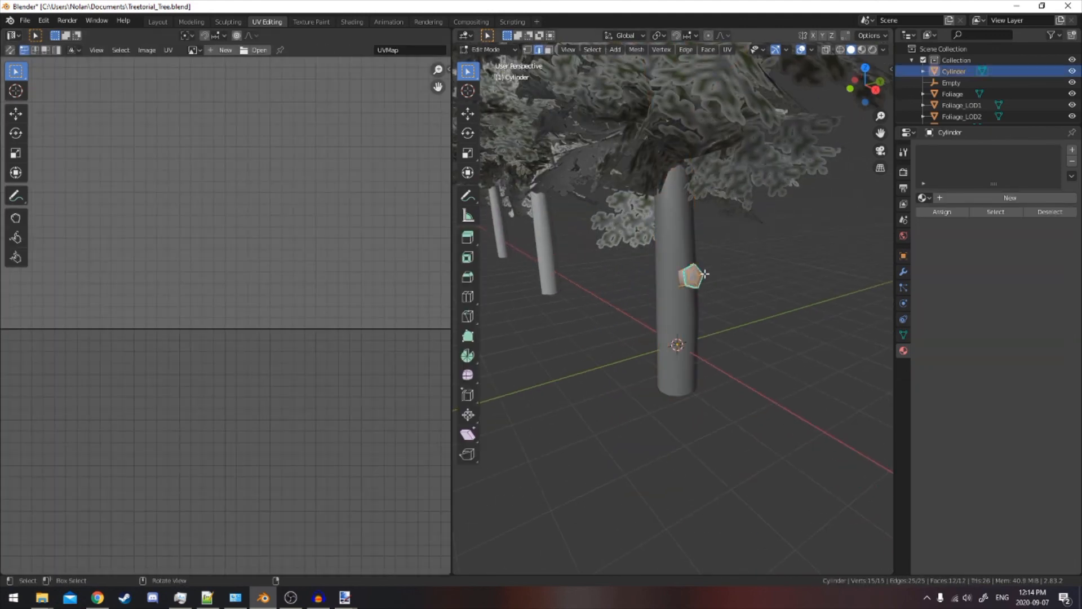
key("a")
key("alt+a")
key("a")
key("s")
left_click(332, 230)
Assign Material to the branch stub and move its UVs onto the gray half of the texture
left_click(922, 197)
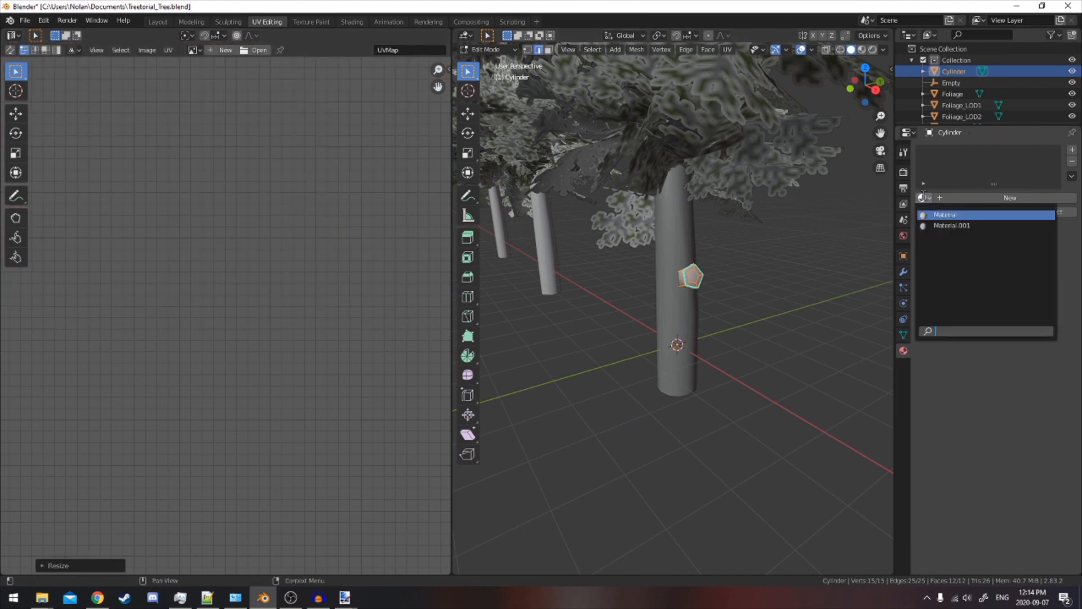
left_click(937, 216)
scroll(233, 371, "up", 5)
key("g")
left_click(180, 349)
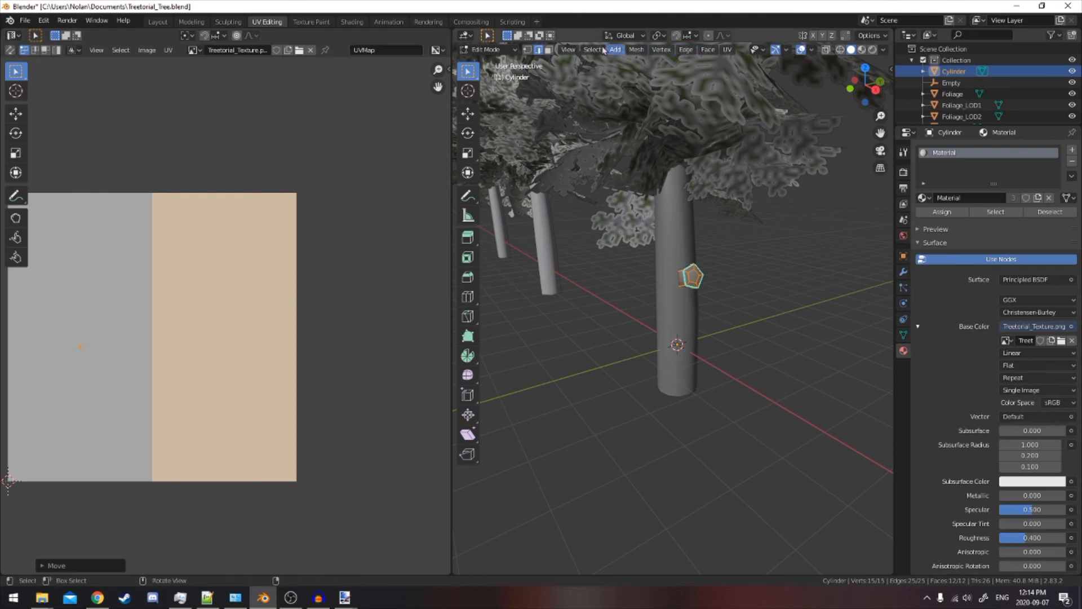
Select the stub's end cap and bevel faces, move their UVs 0.5 onto the beige half and deselect the stub in Object Mode
left_click(551, 50)
scroll(727, 214, "up", 4)
left_click(738, 218)
key("c")
scroll(718, 235, "up", 17)
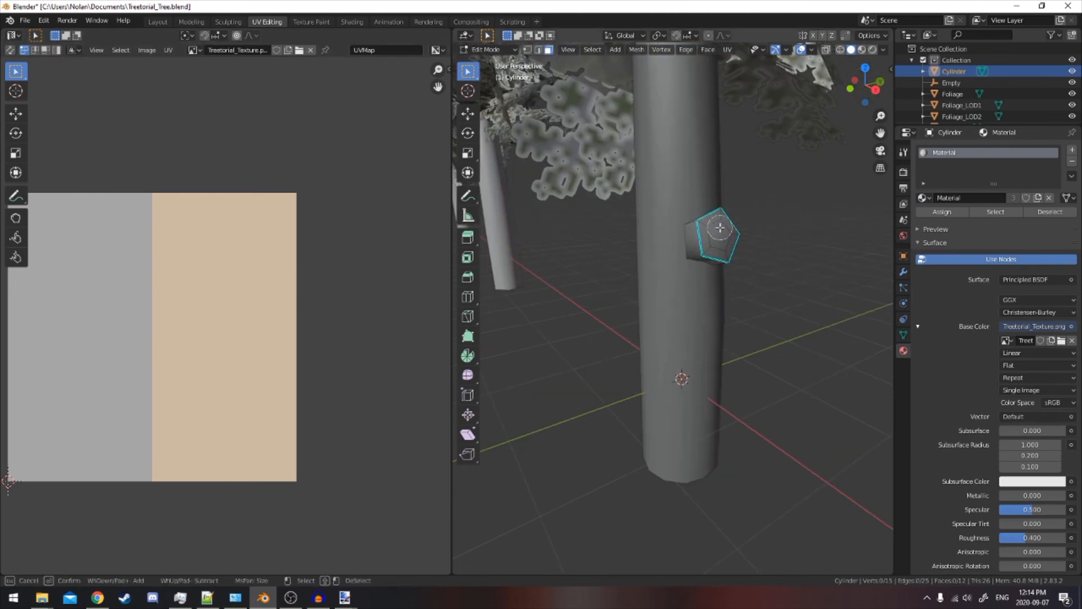
left_click(720, 234)
right_click(720, 234)
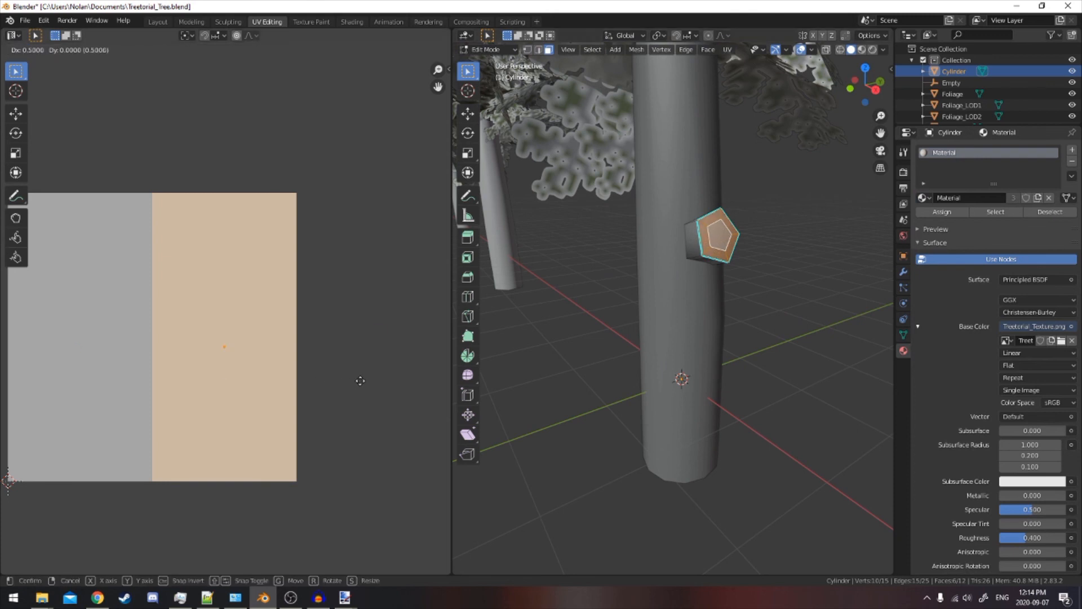
left_click(360, 380)
key("Tab")
scroll(681, 239, "down", 4)
middle_click_drag(681, 239, 597, 246)
left_click(597, 246)
middle_click_drag(696, 260, 620, 269)
scroll(620, 268, "down", 2)
middle_click_drag(823, 332, 704, 310, "shift")
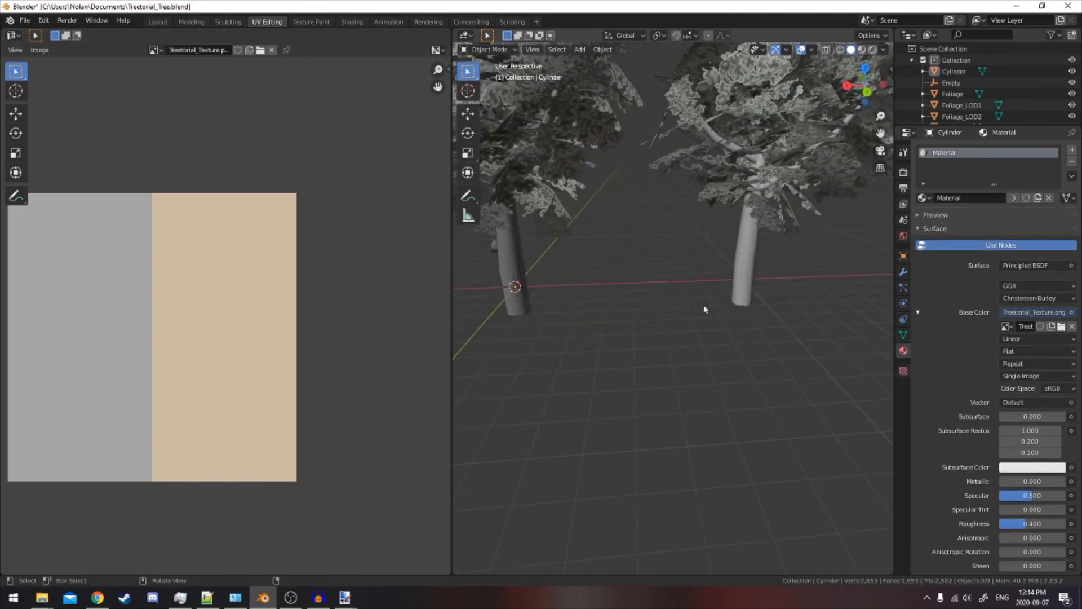
Select both LOD trunks, open them together in Edit Mode and assign Material to the farthest trunk
left_click(741, 292)
scroll(770, 278, "down", 2)
left_click(845, 296, "shift")
key("Tab")
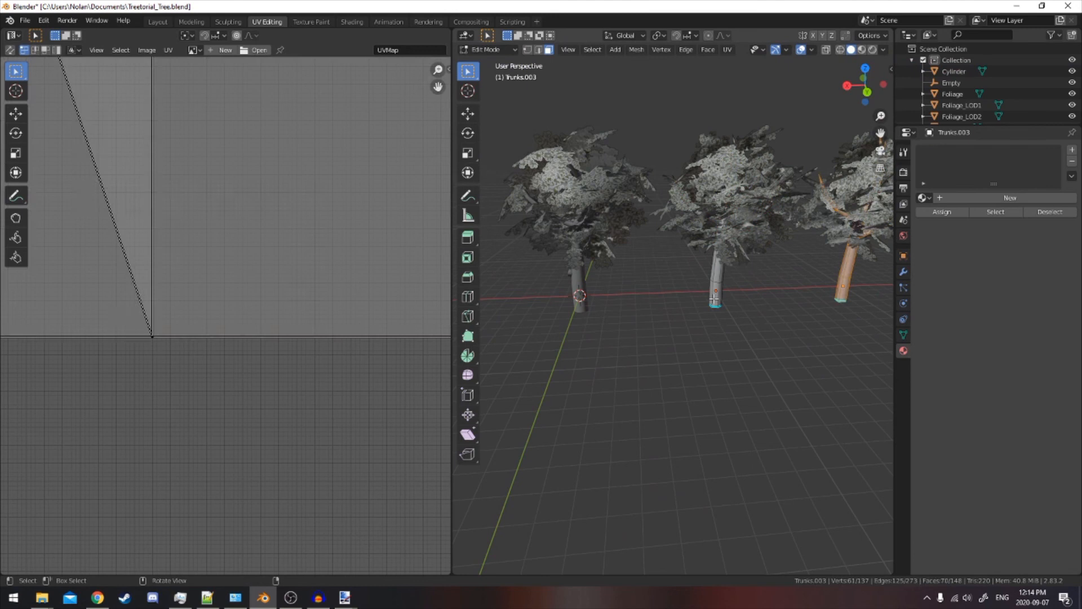
left_click(924, 198)
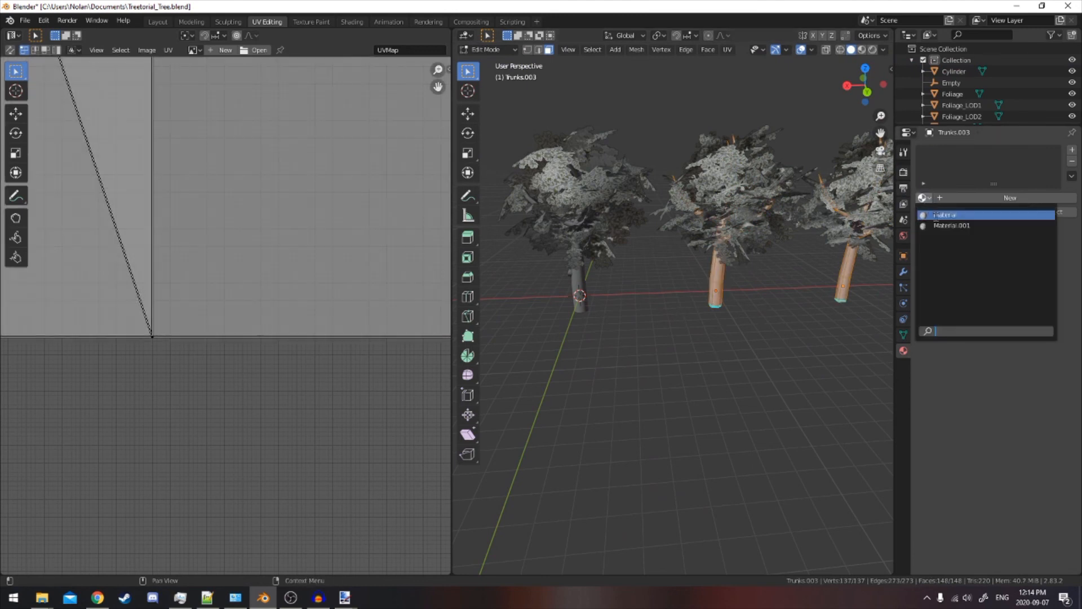
left_click(946, 215)
Scale all UVs of both LOD trunks down to a point, place them on the gray half of the texture and deselect in Object Mode
scroll(235, 278, "down", 9)
key("a")
key("s")
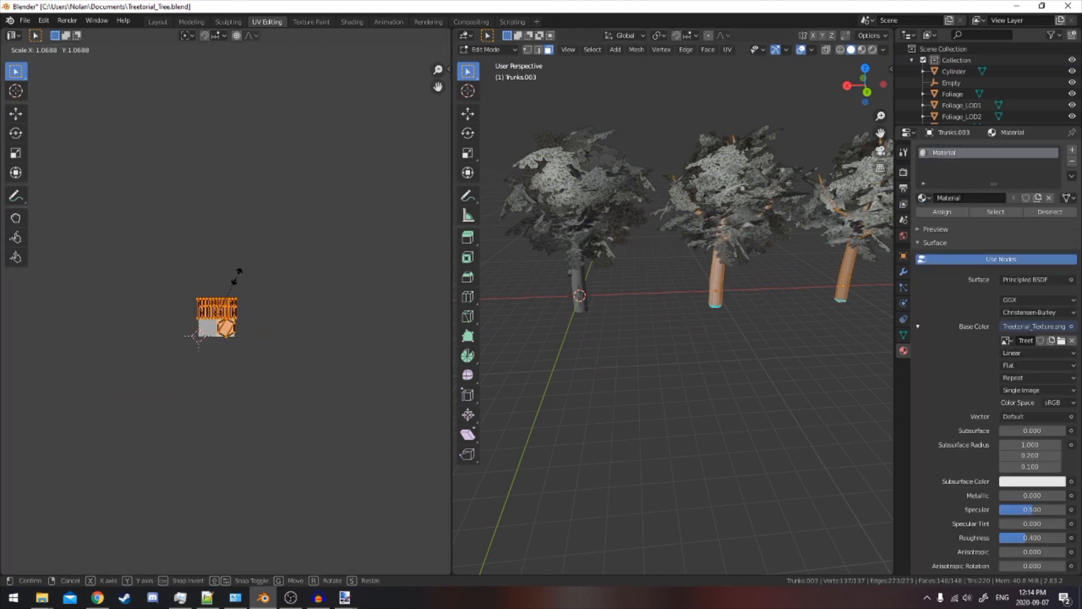
left_click(238, 271)
scroll(261, 309, "up", 5)
key("g")
left_click(234, 306)
key("Tab")
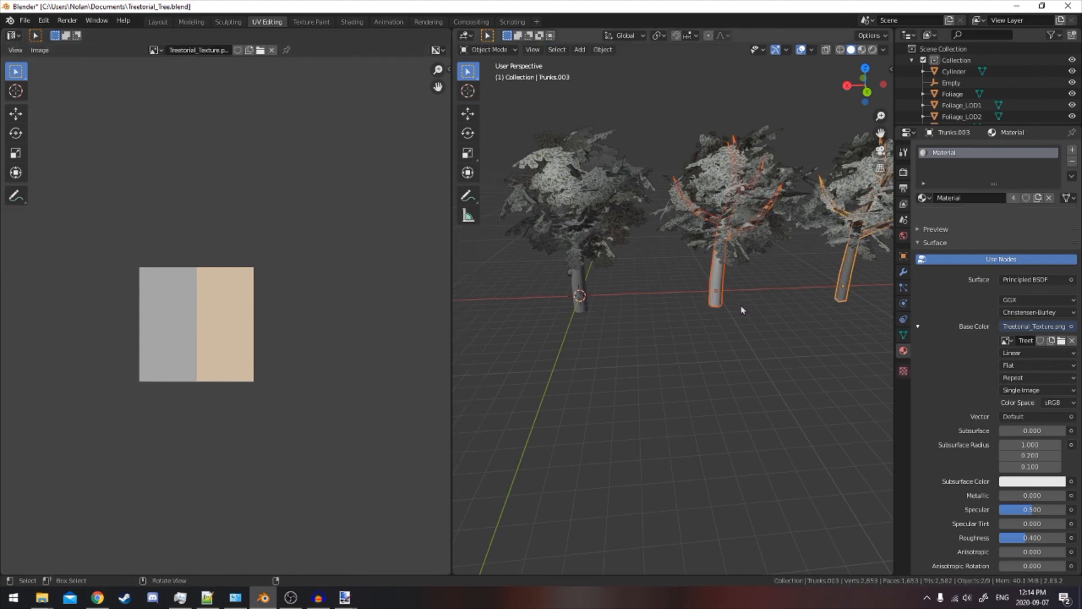
key("a")
key("alt+a")
Assign Material to the middle tree's trunk, deselect everything and save the file
middle_click_drag(696, 282, 779, 246)
left_click(669, 311)
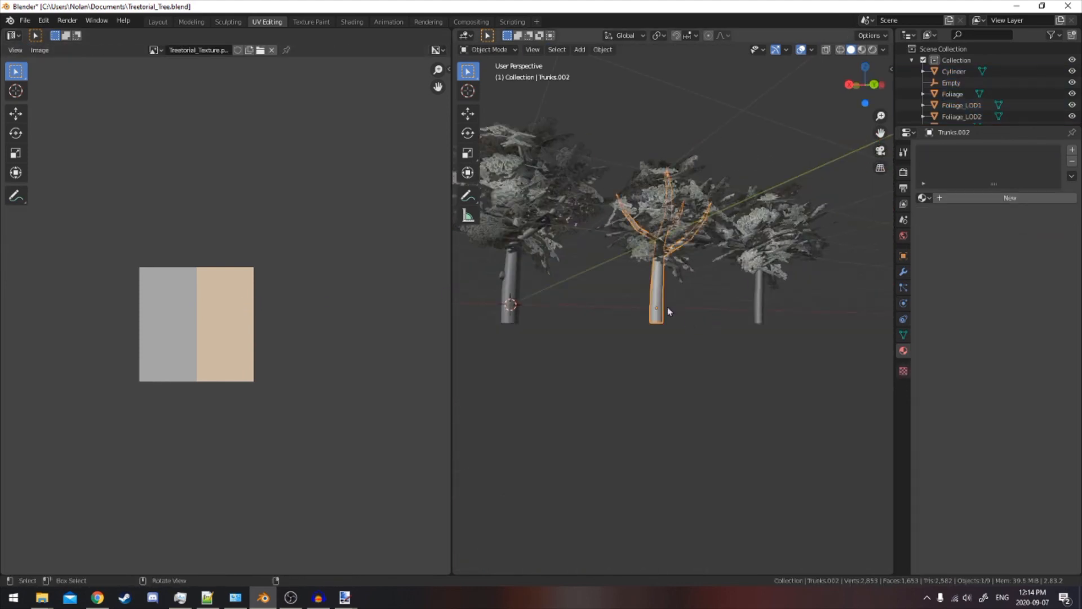
left_click(924, 198)
left_click(946, 213)
middle_click_drag(696, 283, 670, 322)
key("a")
key("alt+a")
key("ctrl+s")
Select the first trunk's bottom cap face, move its UVs about 0.5 onto the beige half and save the file
middle_click_drag(583, 349, 686, 220)
left_click(640, 334)
key("Tab")
scroll(656, 343, "up", 6)
key("alt+a")
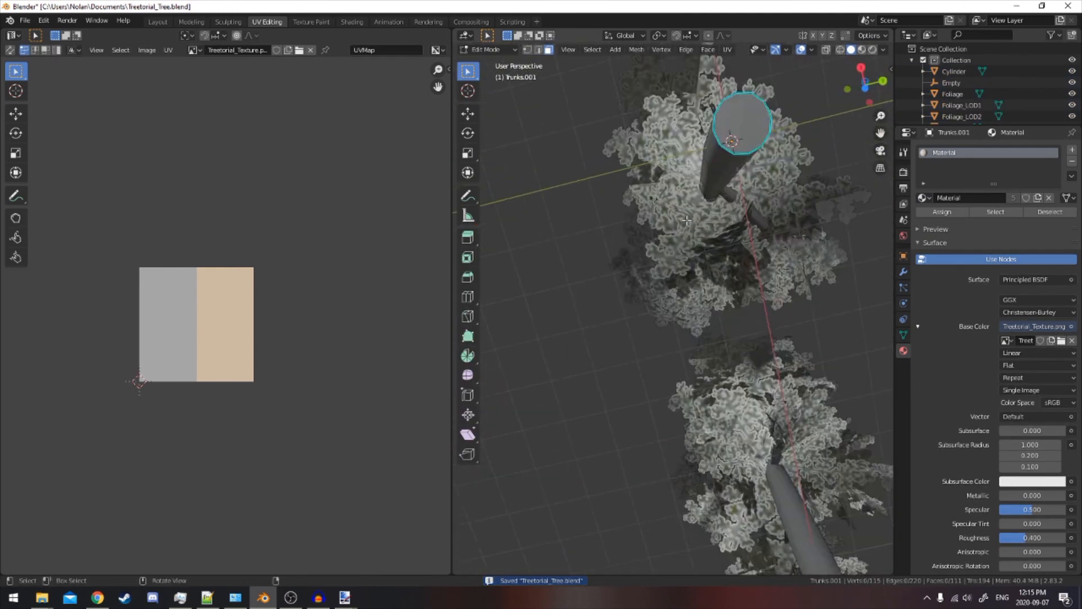
left_click(745, 136)
key("g")
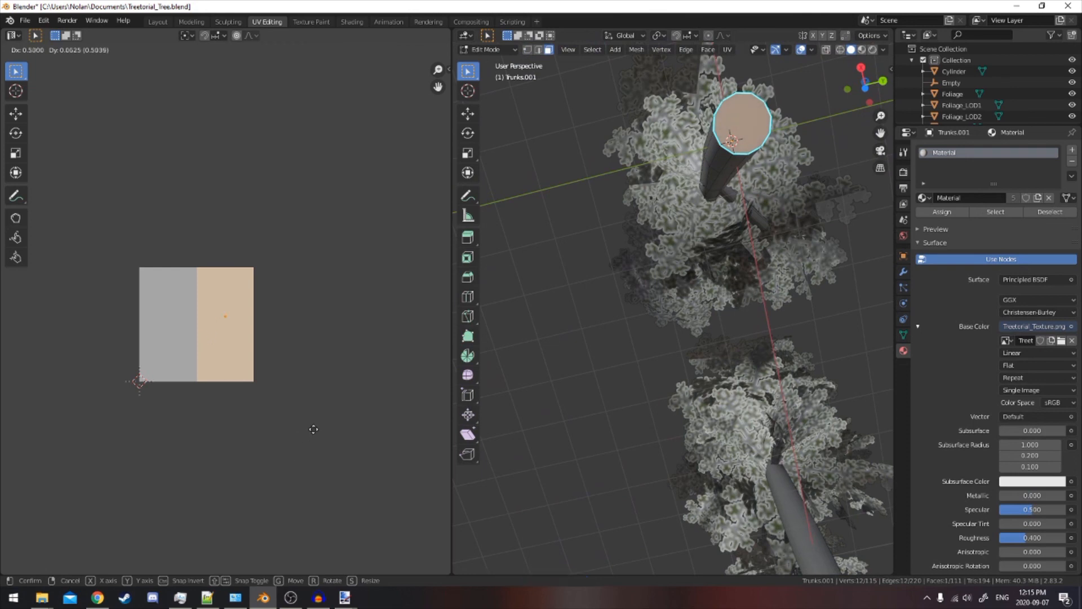
left_click(313, 431)
key("Tab")
middle_click_drag(665, 360, 611, 354)
key("ctrl+s")
Duplicate the branch stub, rotate the copy around Z and place it on another side of the first trunk
key("a")
key("a")
left_click(587, 392)
key("Tab")
key("Tab")
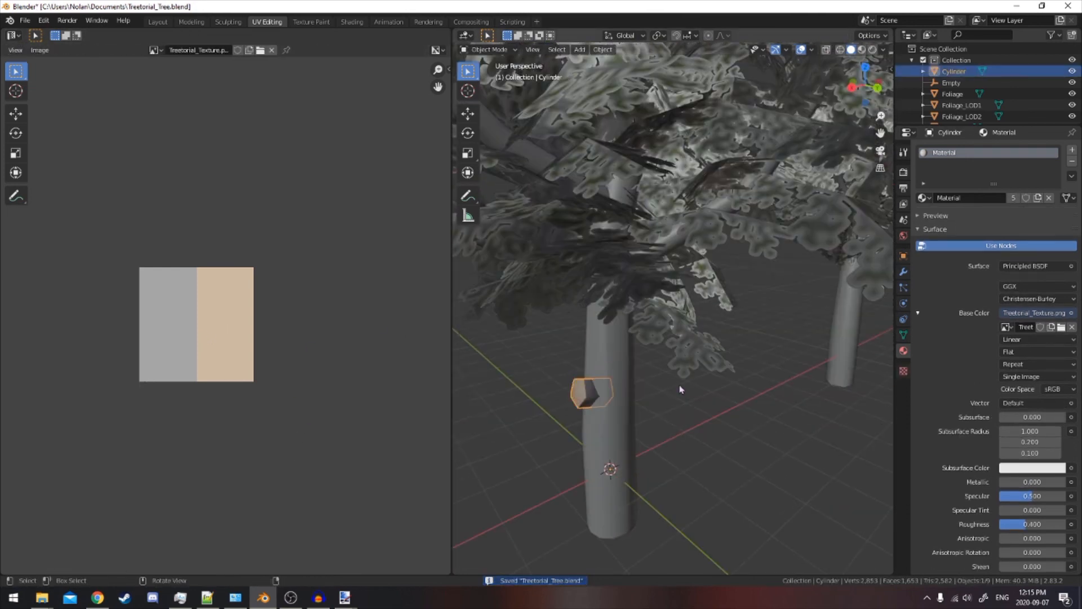
middle_click_drag(680, 389, 688, 367)
key("shift+d")
key("r")
key("z")
left_click(865, 372)
middle_click_drag(865, 372, 670, 394)
key("g")
left_click(843, 384)
Duplicate the branch stub again, rotate the copy about 82° around Z and move it higher on the first trunk
key("shift+d")
key("r")
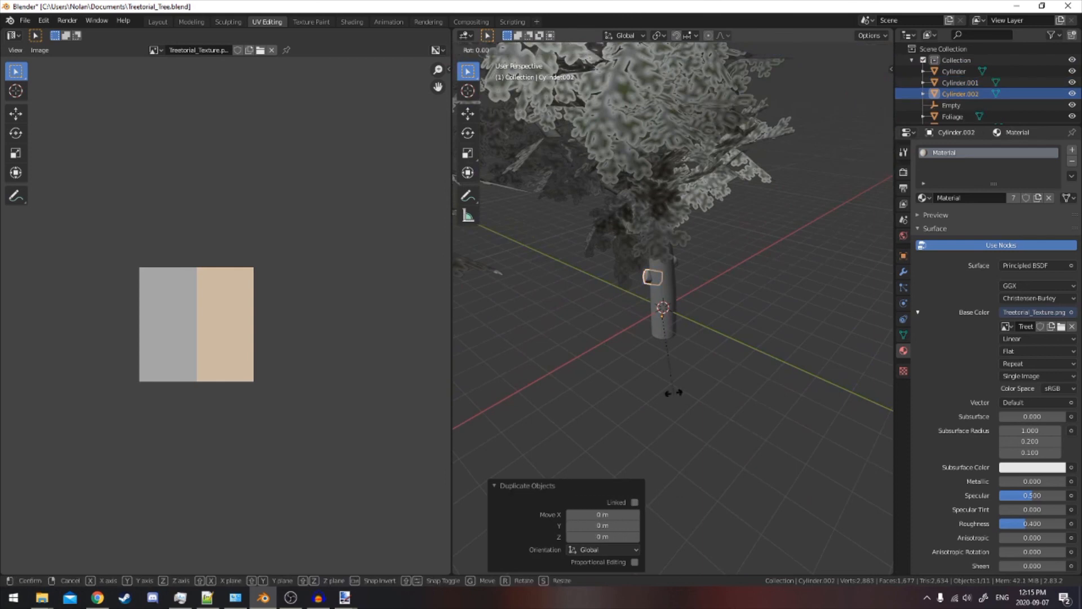
left_click(877, 319)
middle_click_drag(876, 319, 750, 243)
key("g")
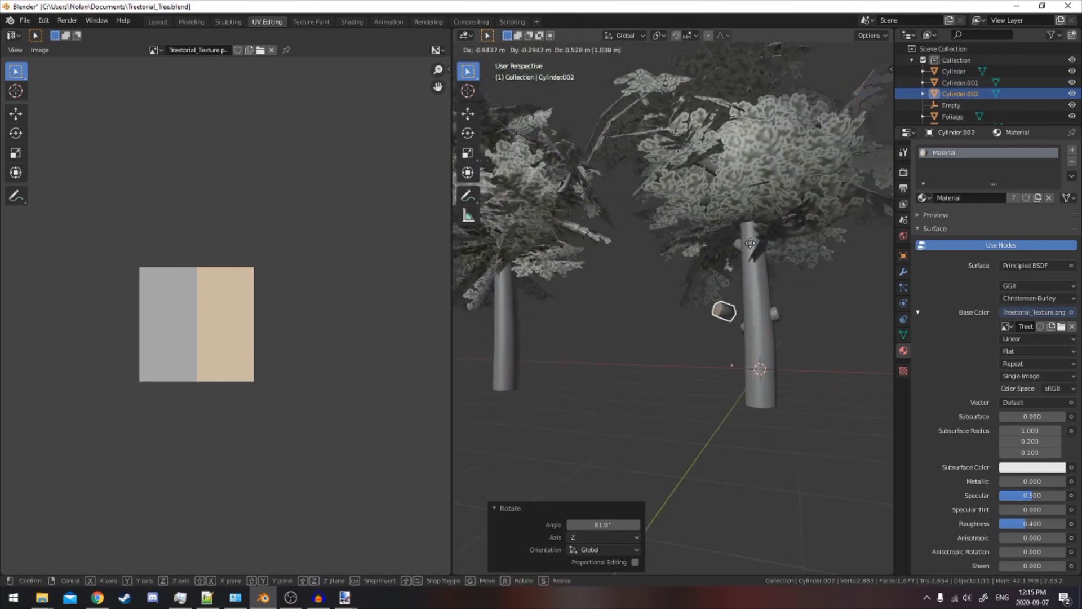
left_click(779, 205)
Reposition the upper stub copy against the first trunk's surface and rotate it to fit the bark
middle_click_drag(779, 205, 689, 360)
key("g")
left_click(780, 199)
key("g")
left_click(714, 299)
key("r")
left_click(645, 242)
Select all three branch stubs with the first trunk as the active object and join them into one mesh
left_click(799, 340, "shift")
scroll(689, 360, "up", 2)
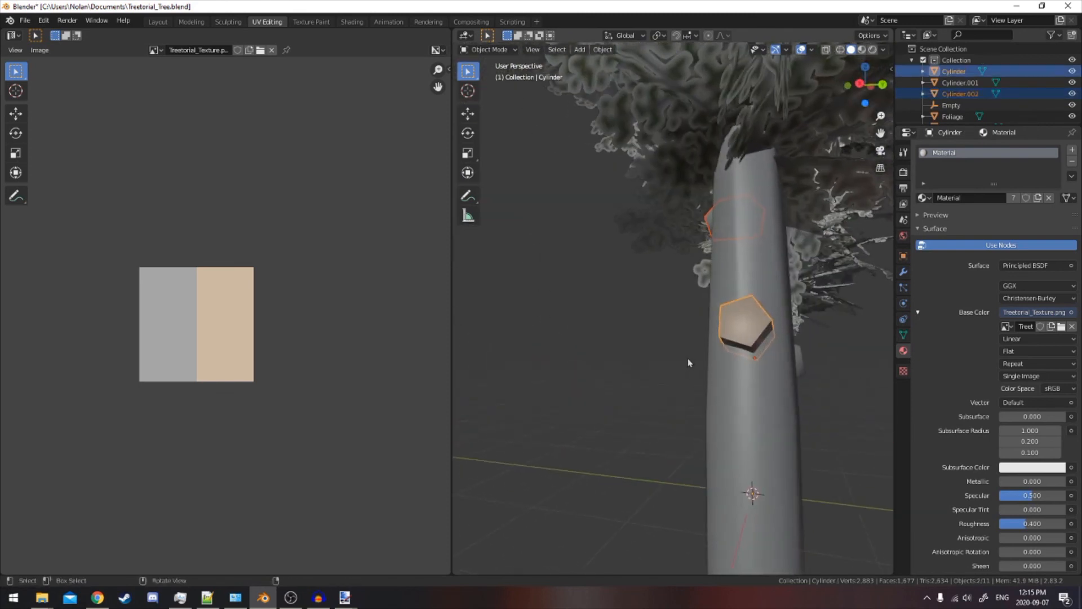
left_click(801, 364, "shift")
middle_click_drag(801, 364, 707, 361)
left_click(670, 311, "shift")
key("ctrl+j")
scroll(670, 311, "down", 5)
left_click(711, 316)
Deselect everything and examine all three trees side by side in the viewport
middle_click_drag(711, 317, 640, 355)
scroll(623, 330, "down", 4)
key("a")
key("a")
middle_click_drag(716, 325, 674, 342, "shift")
key("a")
key("a")
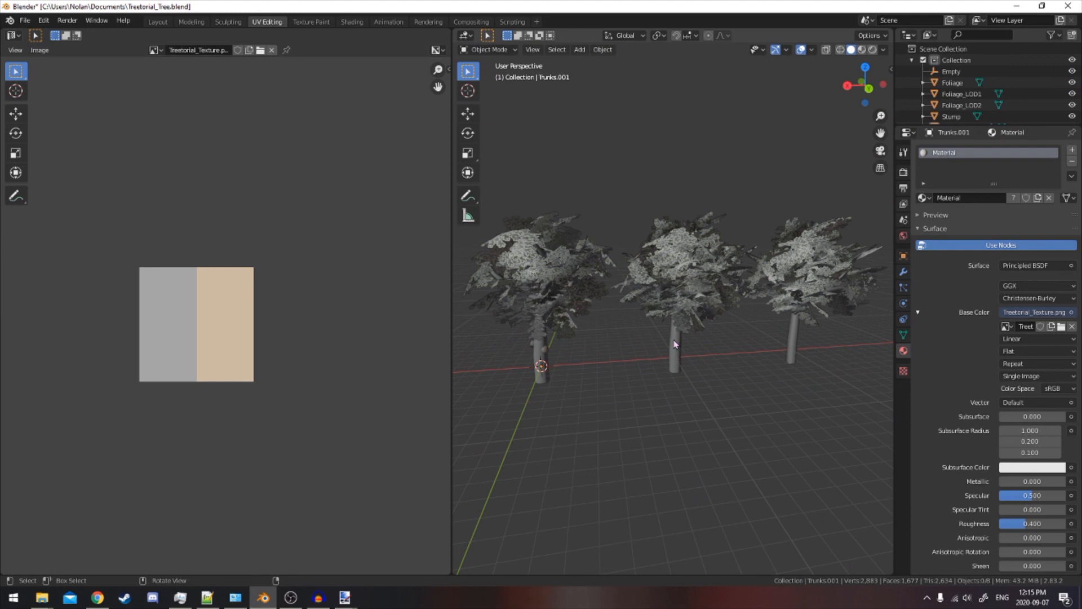